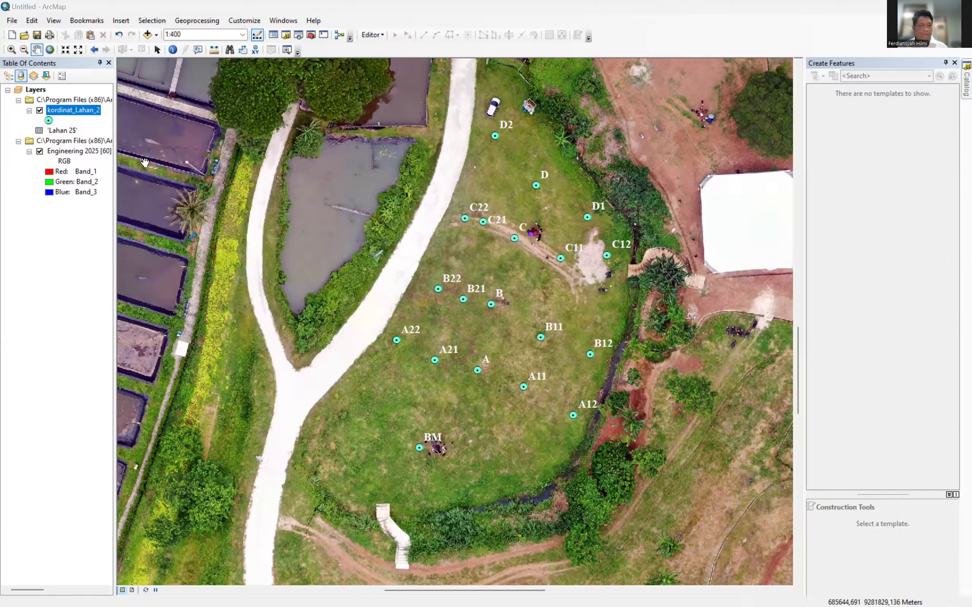
Open the Catalog, cancel a new folder connection, and select the Fieldtrip 2025 folder connection.
{"action": "left_click", "coordinate": [280, 21]}
{"action": "left_click", "coordinate": [289, 84]}
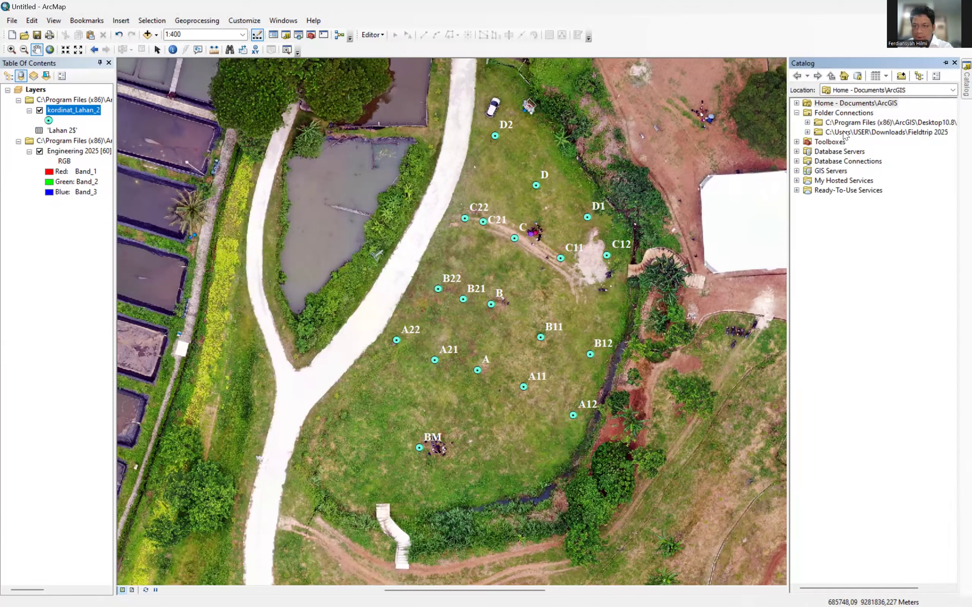
{"action": "left_click", "coordinate": [902, 76]}
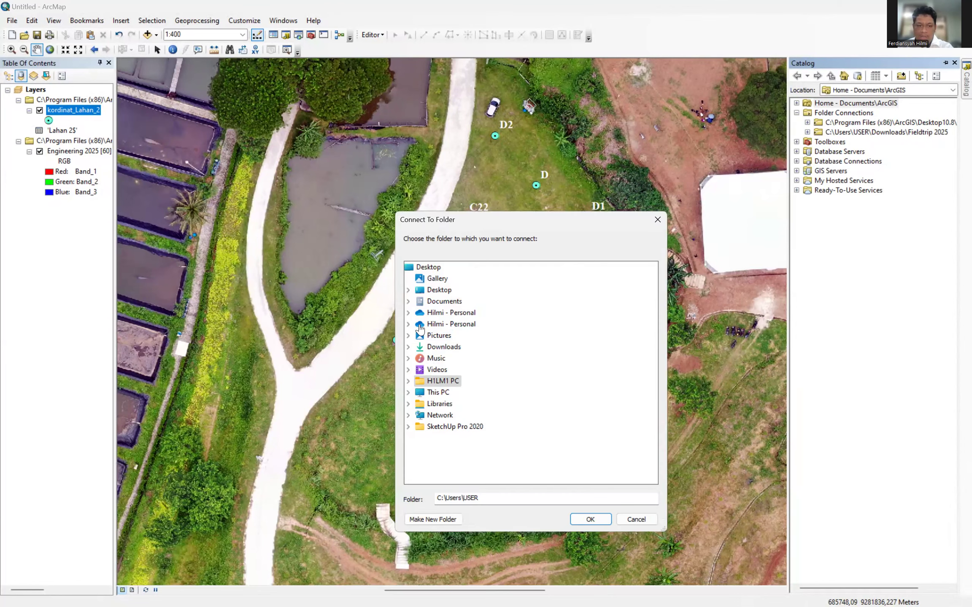
{"action": "double_click", "coordinate": [441, 381]}
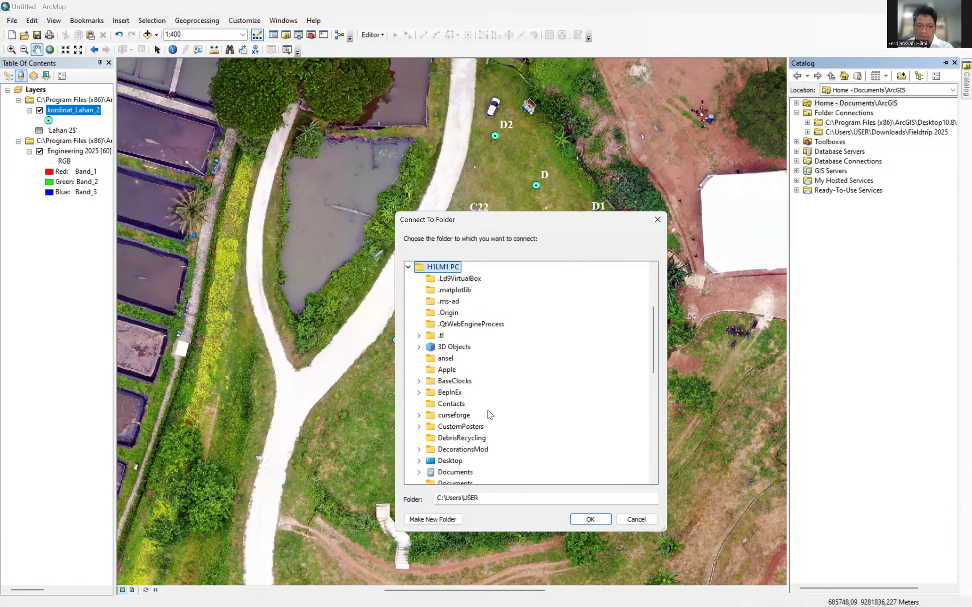
{"action": "left_click", "coordinate": [452, 405]}
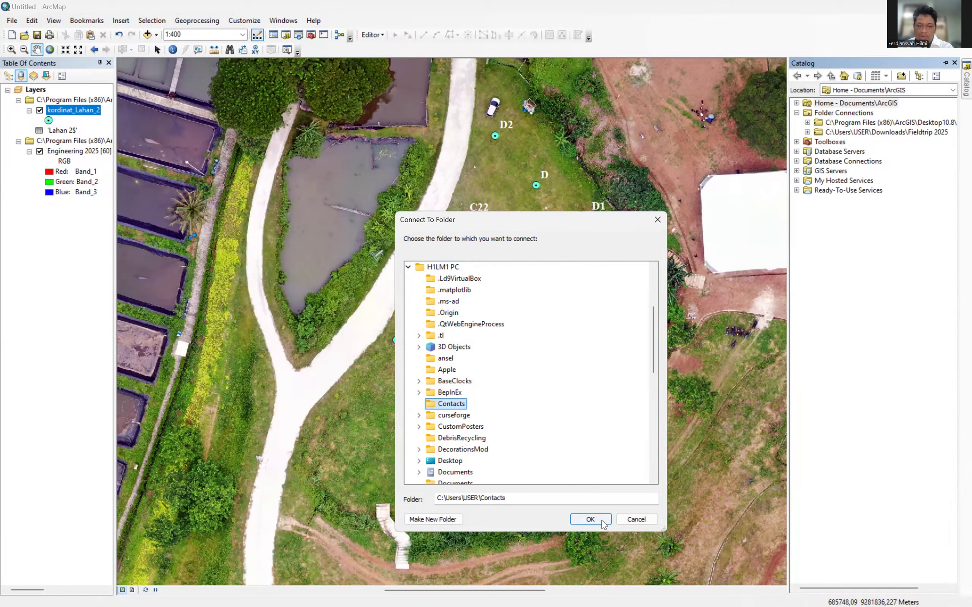
{"action": "left_click", "coordinate": [640, 521]}
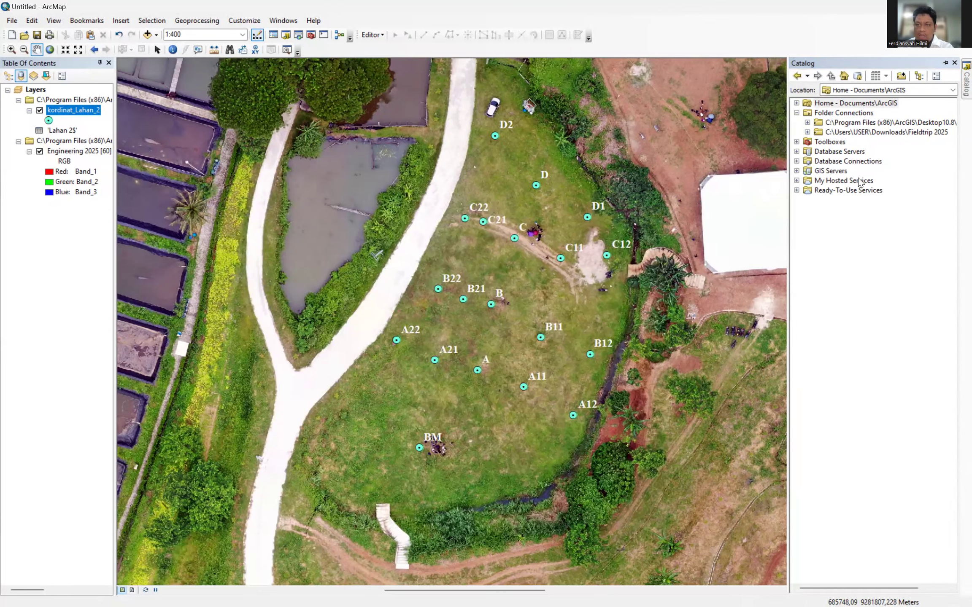
{"action": "left_click", "coordinate": [845, 133]}
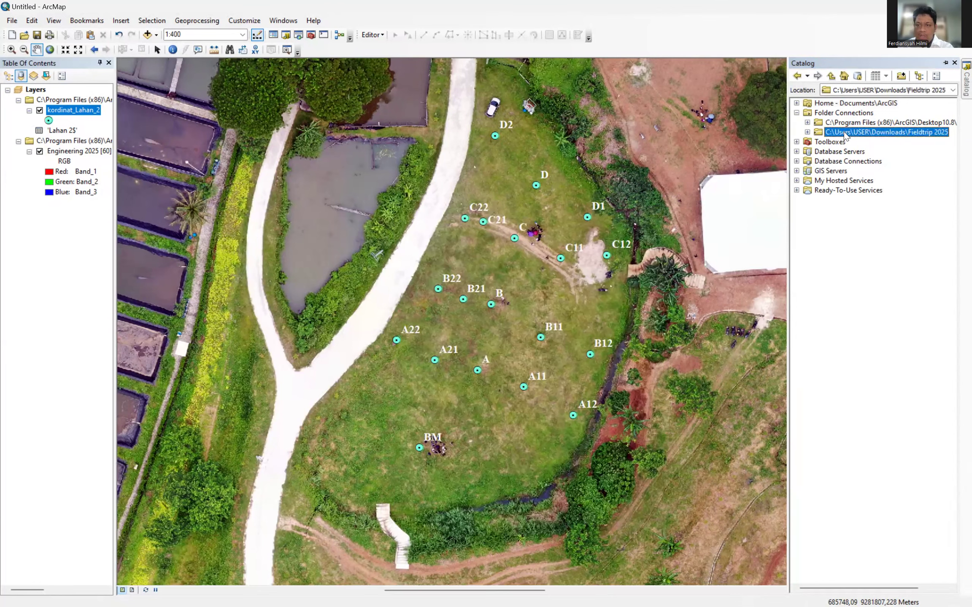
{"action": "left_click", "coordinate": [807, 133]}
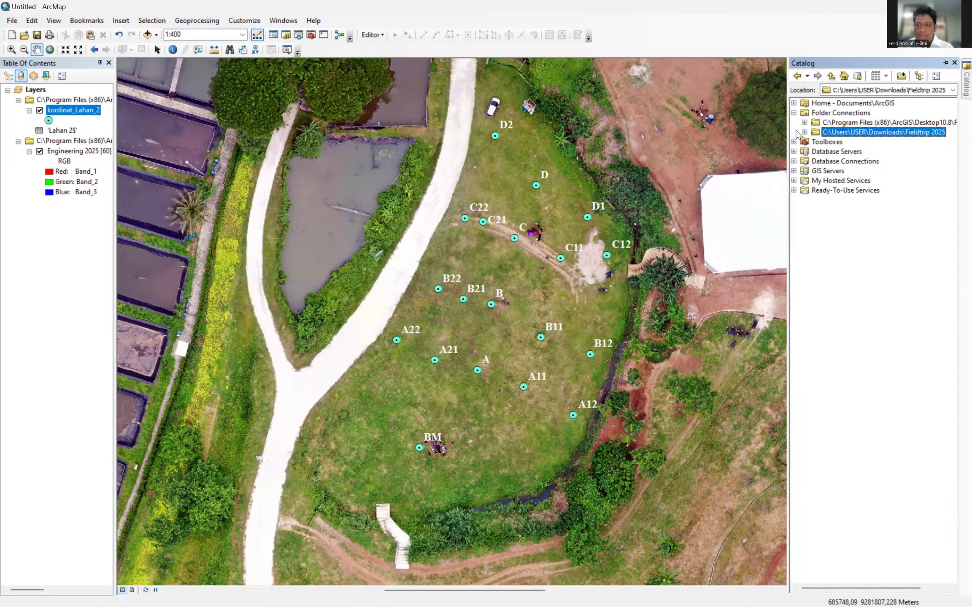
Start a new shapefile in Fieldtrip 2025 named Batas_Lahan_2 with Polygon feature type.
{"action": "right_click", "coordinate": [834, 132]}
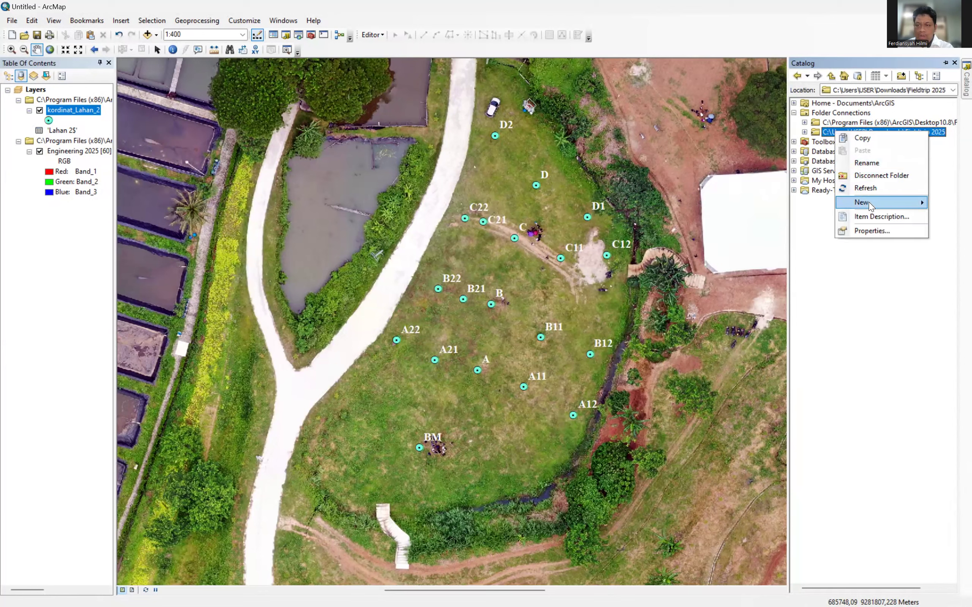
{"action": "mouse_move", "coordinate": [869, 206]}
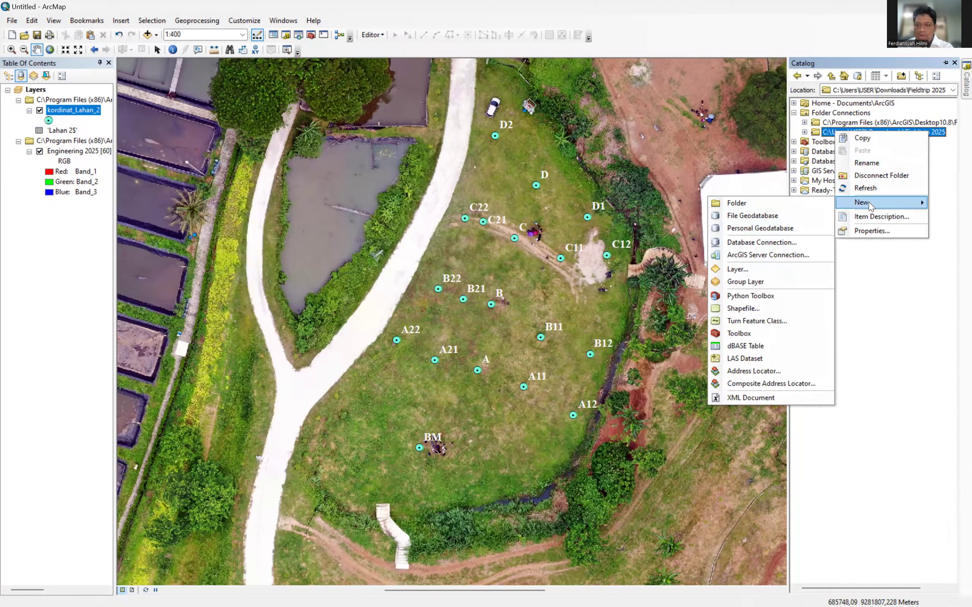
{"action": "left_click", "coordinate": [758, 307]}
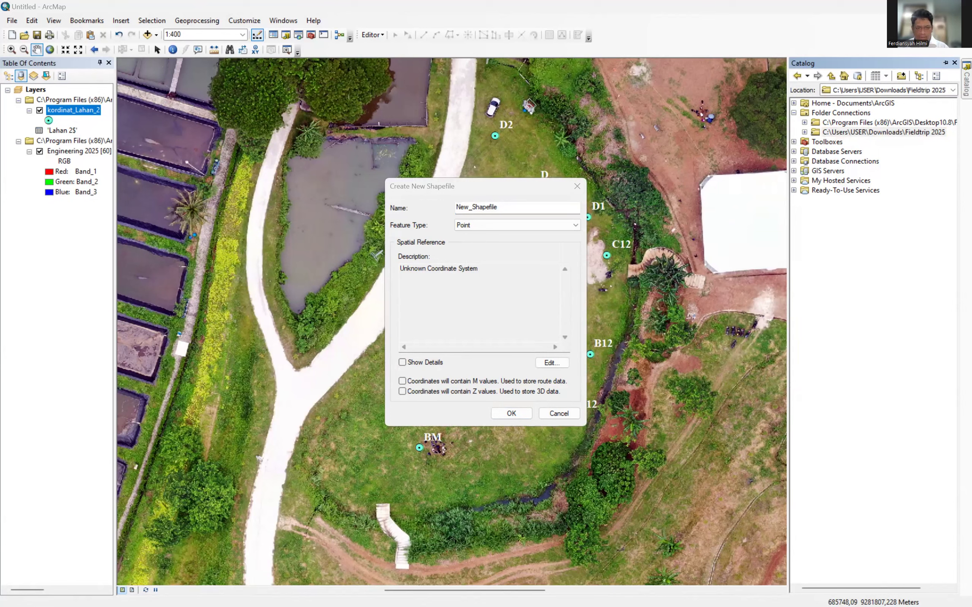
{"action": "left_click_drag", "start_coordinate": [519, 207], "coordinate": [376, 202]}
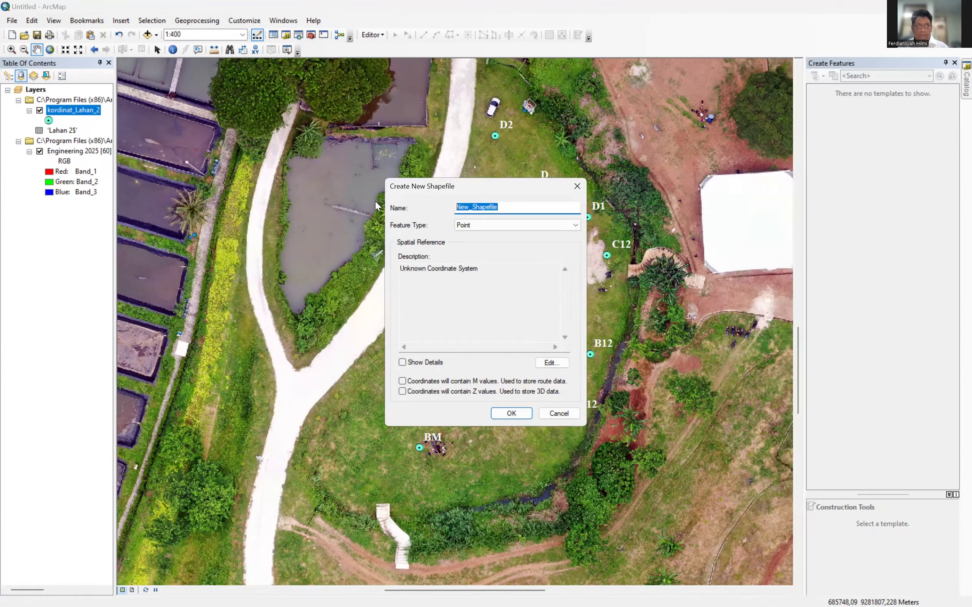
{"action": "type", "text": "Batas"}
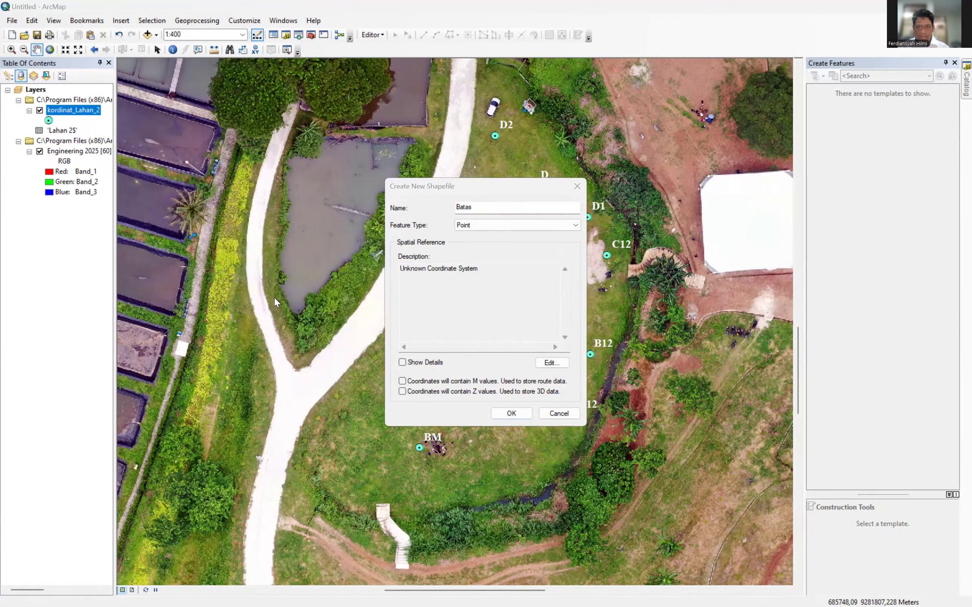
{"action": "left_click", "coordinate": [487, 206]}
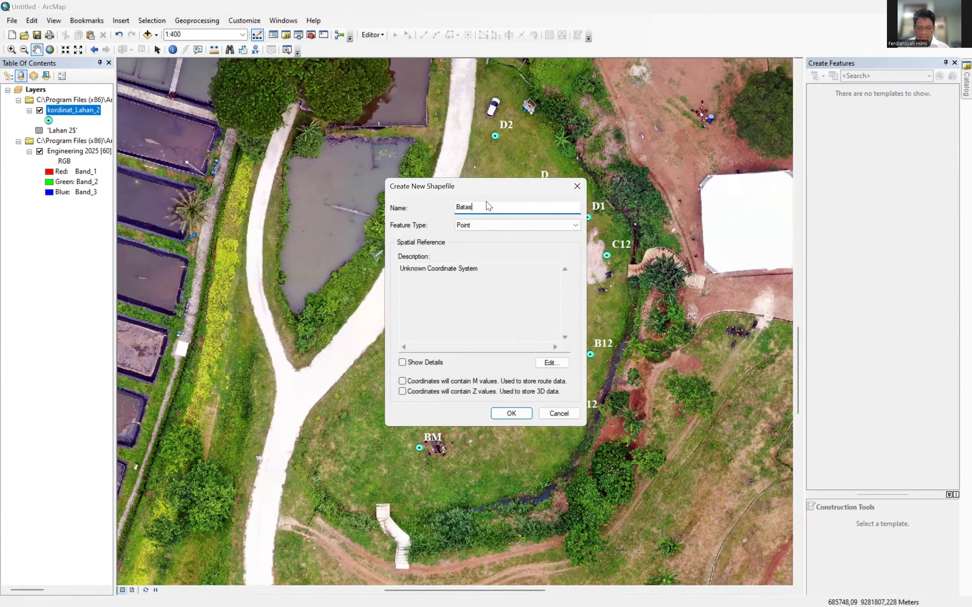
{"action": "type", "text": "_Lahan"}
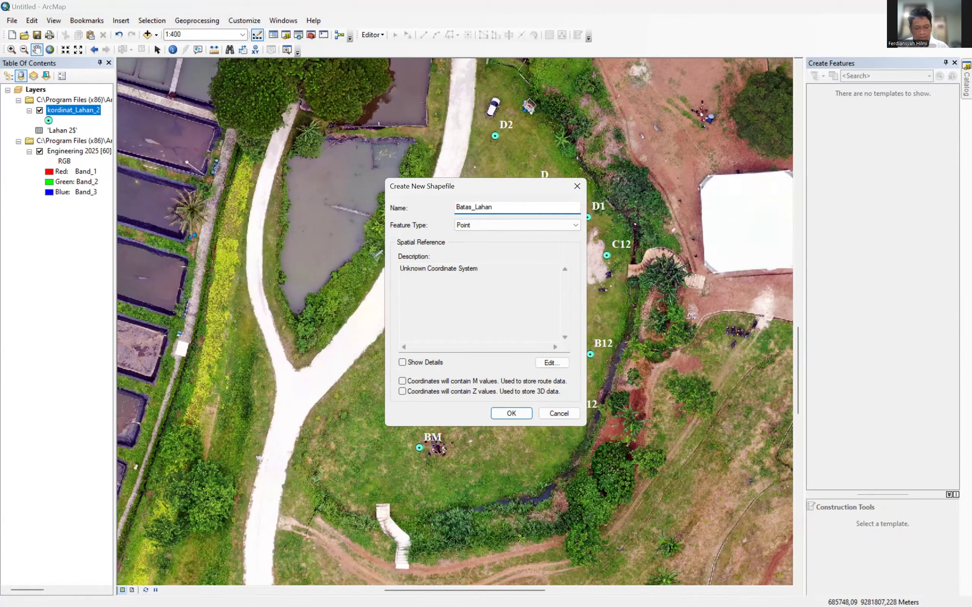
{"action": "type", "text": "_2"}
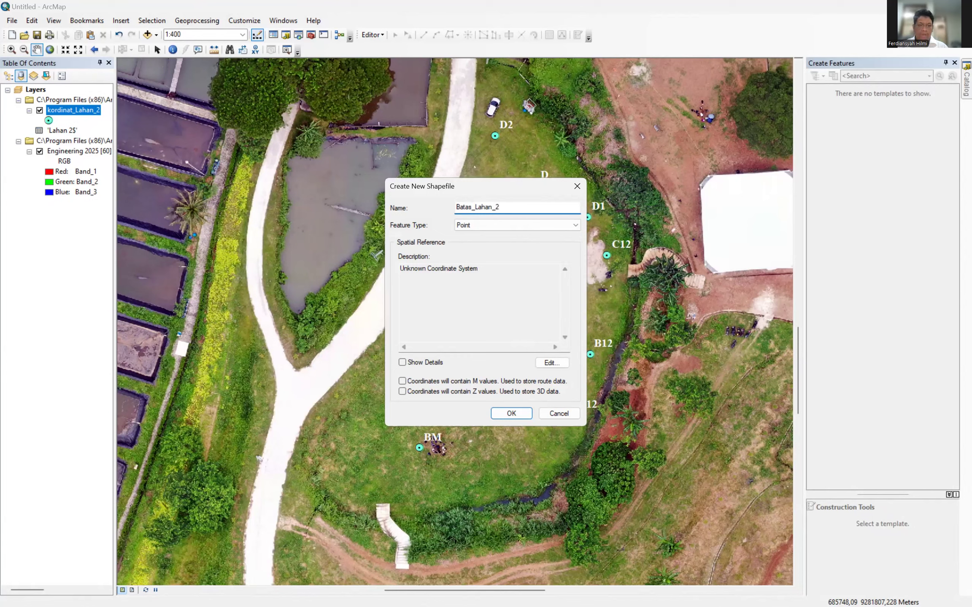
{"action": "left_click", "coordinate": [475, 229]}
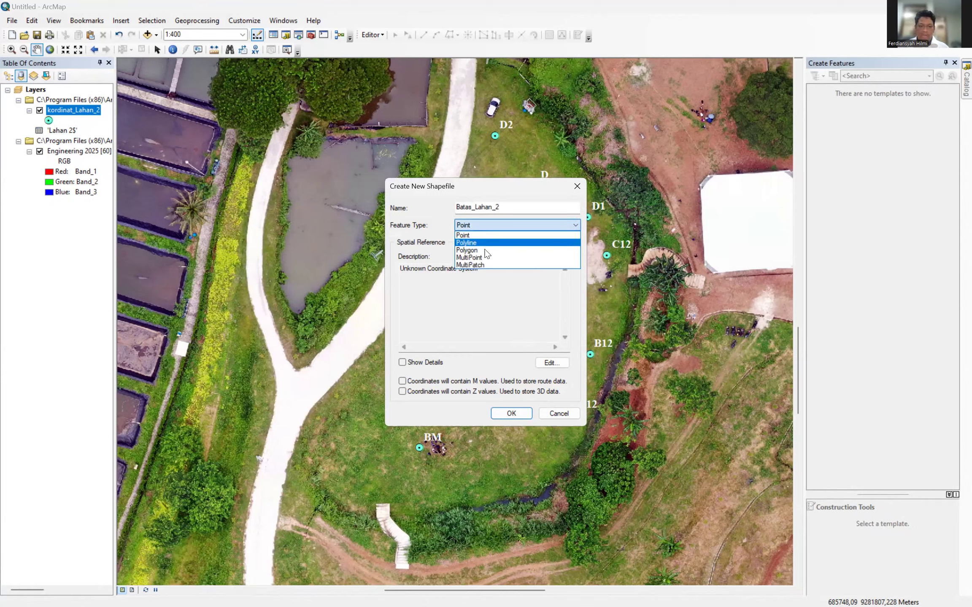
{"action": "left_click", "coordinate": [476, 251]}
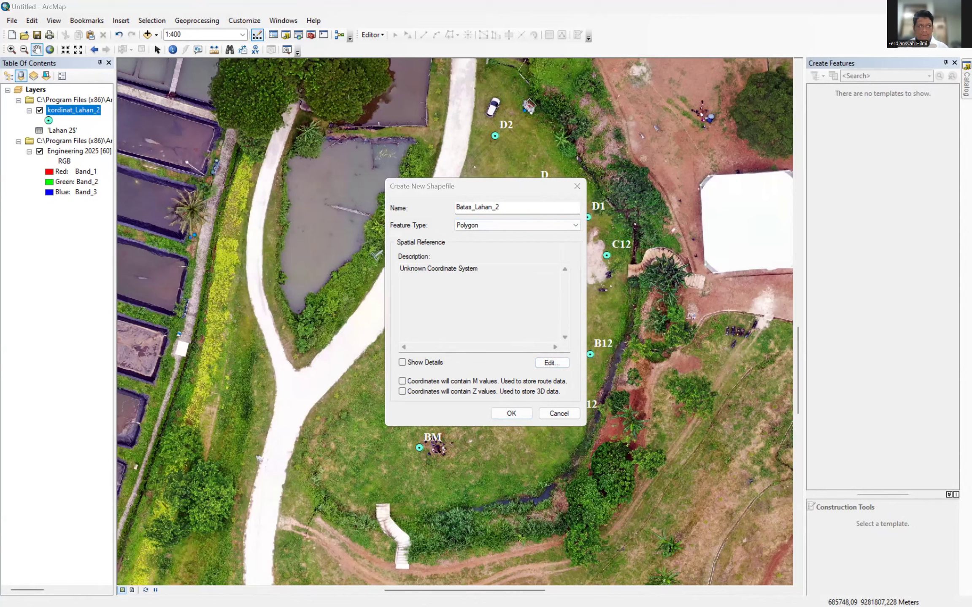
Set its spatial reference to WGS 1984 UTM Zone 48S and attempt to create it.
{"action": "left_click", "coordinate": [562, 362]}
{"action": "left_click", "coordinate": [409, 223]}
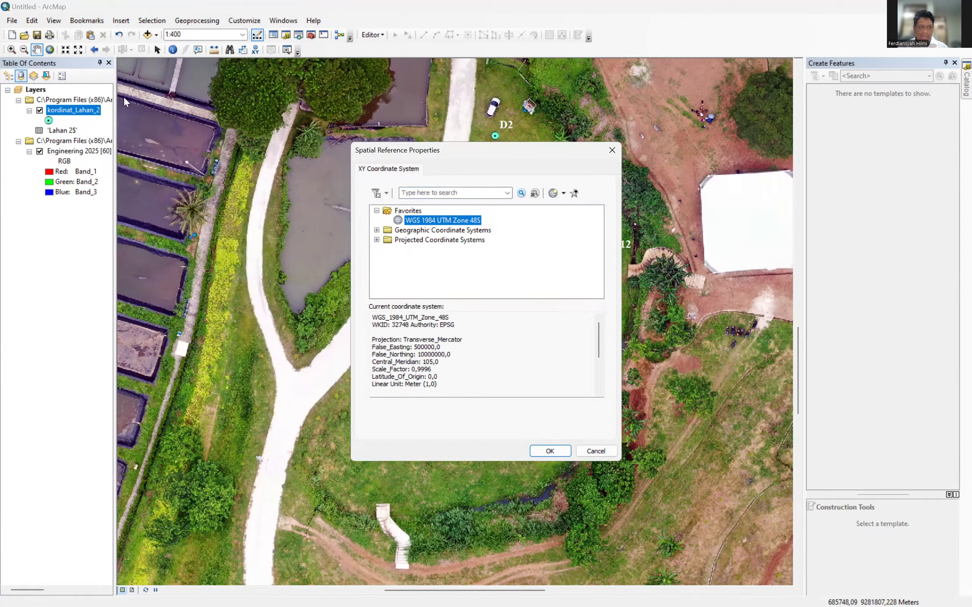
{"action": "left_click", "coordinate": [544, 451]}
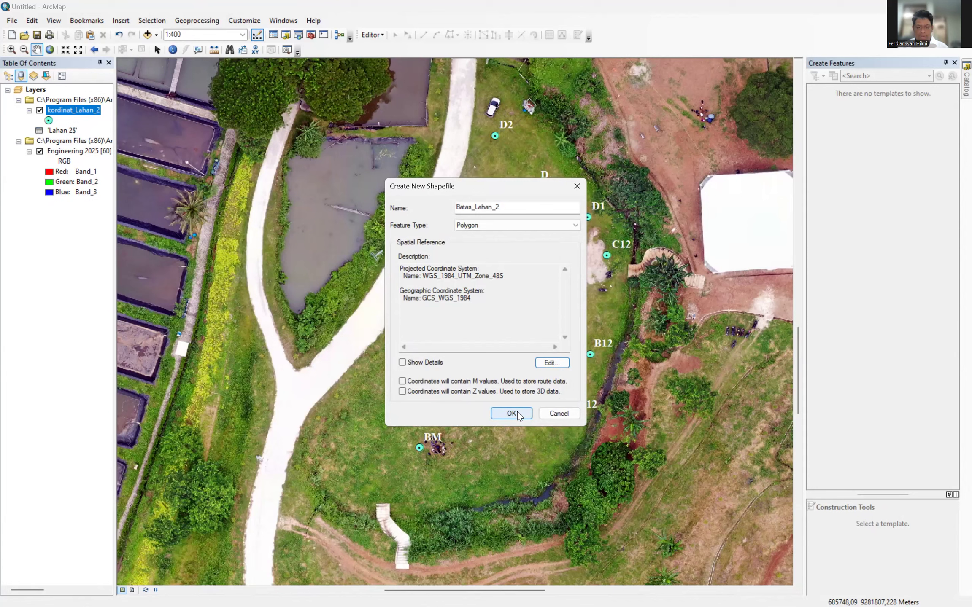
{"action": "left_click", "coordinate": [511, 412]}
Rename it to B4tas_Lahan_2 to avoid the duplicate name and create the shapefile.
{"action": "left_click", "coordinate": [552, 348]}
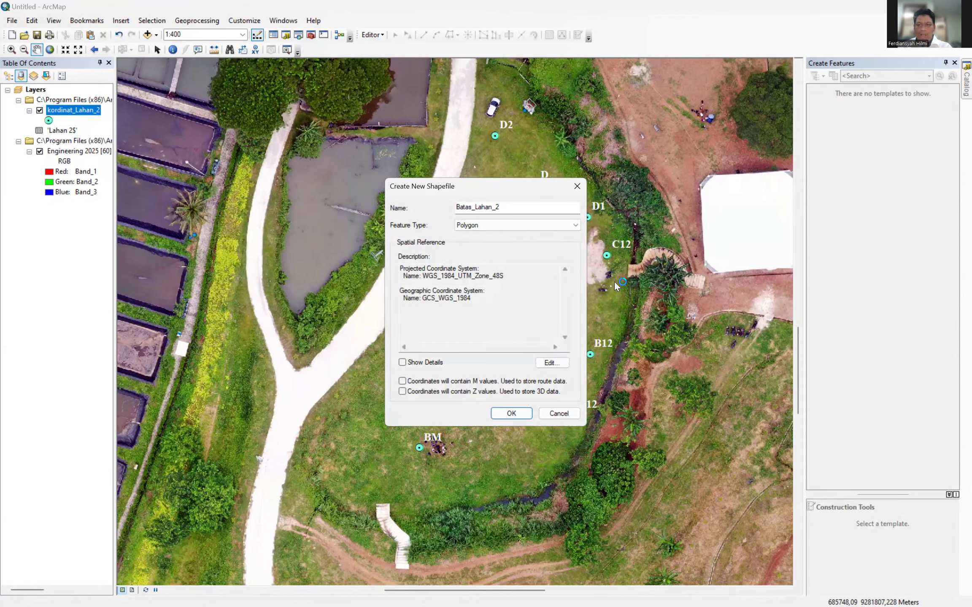
{"action": "left_click", "coordinate": [498, 207]}
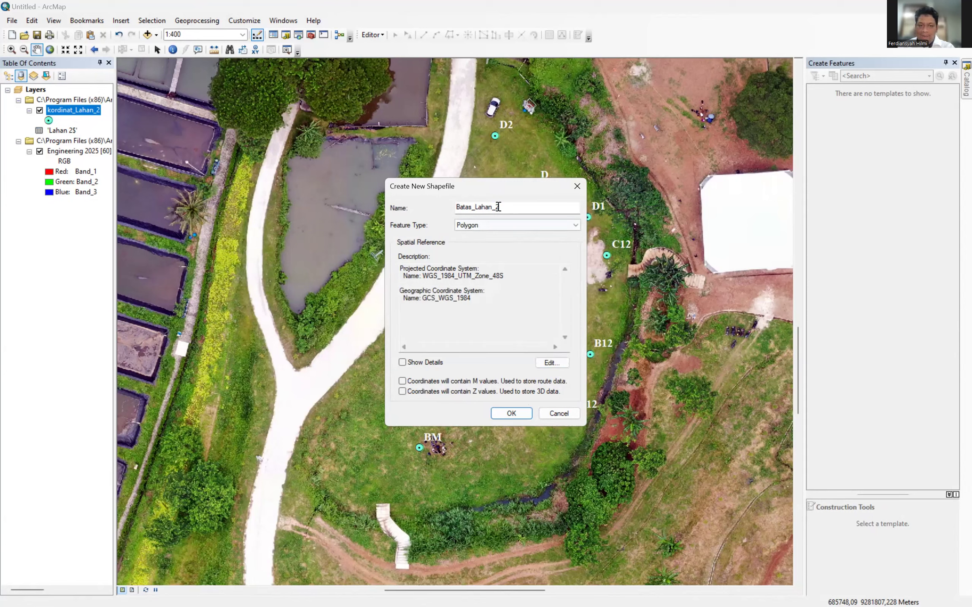
{"action": "left_click", "coordinate": [463, 207]}
{"action": "key", "text": "BackSpace"}
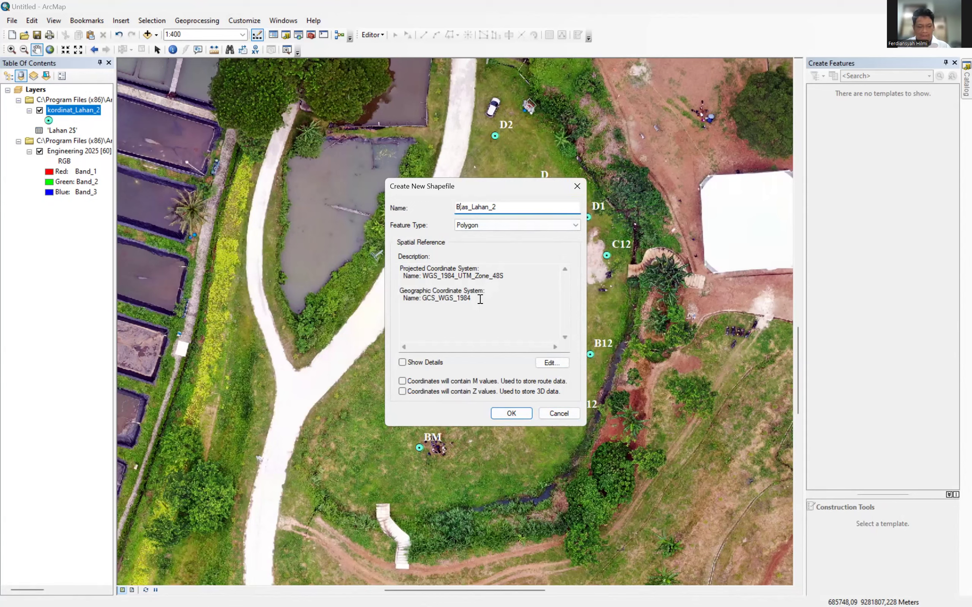
{"action": "type", "text": "4t"}
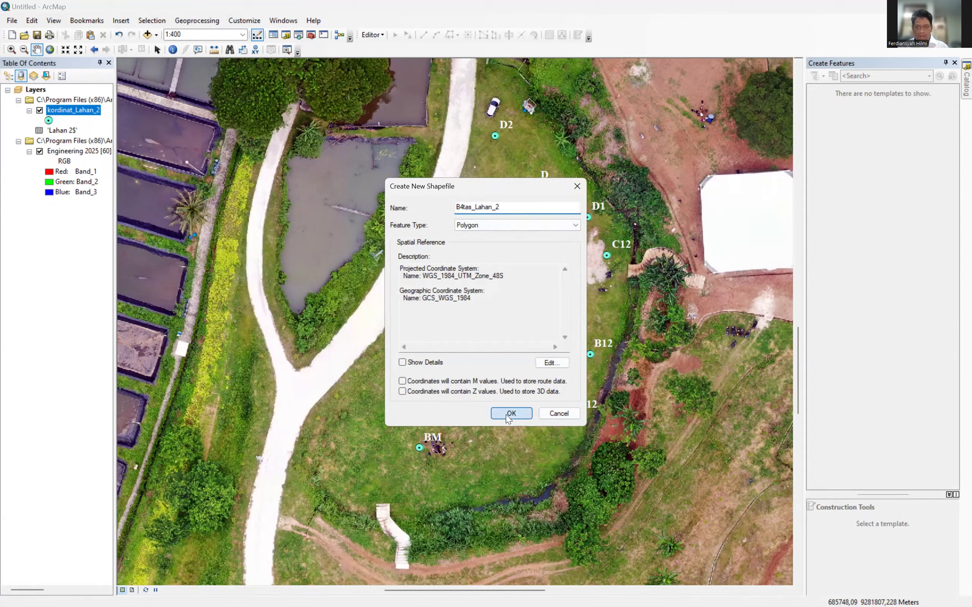
{"action": "left_click", "coordinate": [506, 415]}
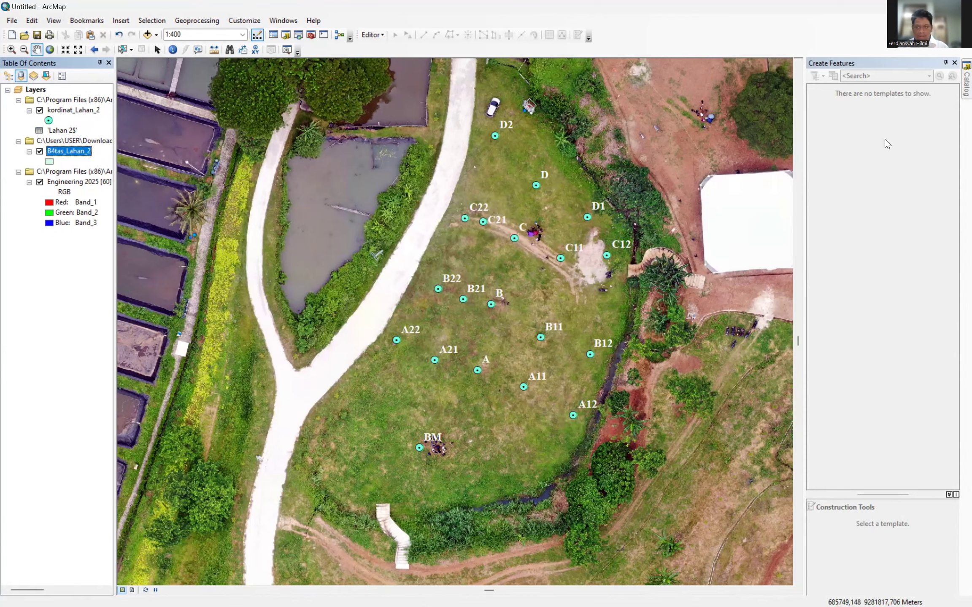
Delete the old Batas_Lahan_2.shp from the Catalog and confirm the deletion.
{"action": "left_click", "coordinate": [965, 80]}
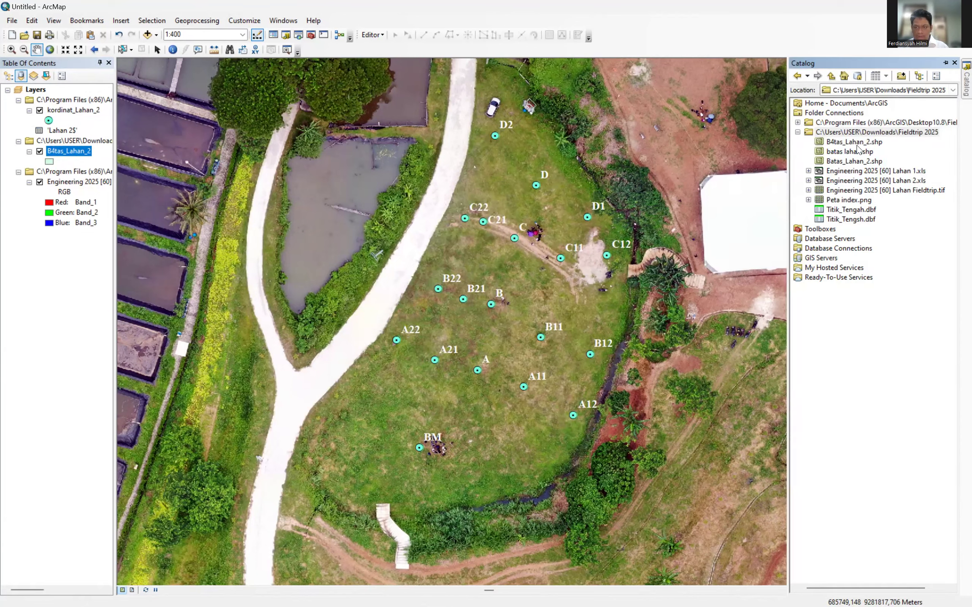
{"action": "right_click", "coordinate": [845, 160]}
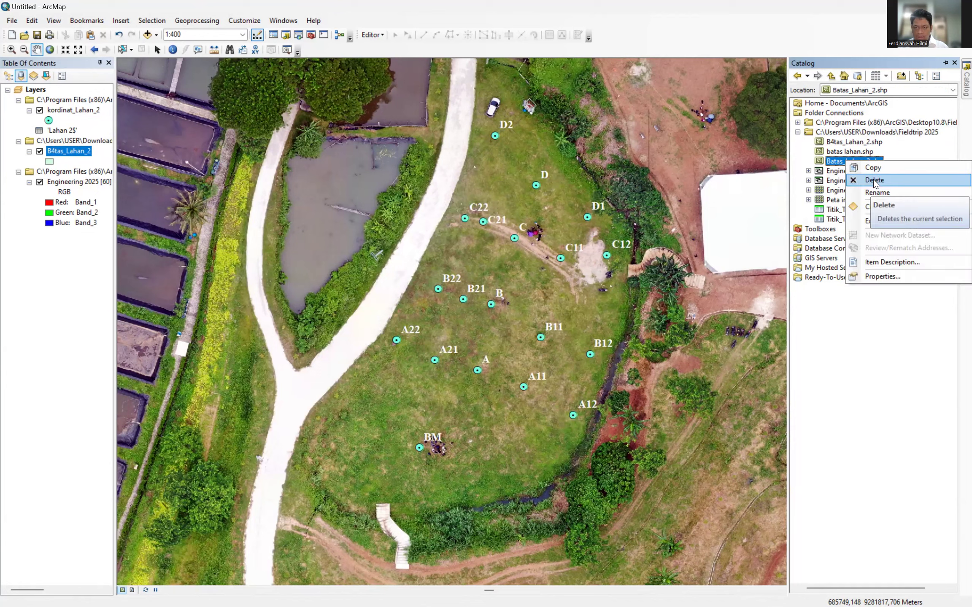
{"action": "left_click", "coordinate": [873, 181]}
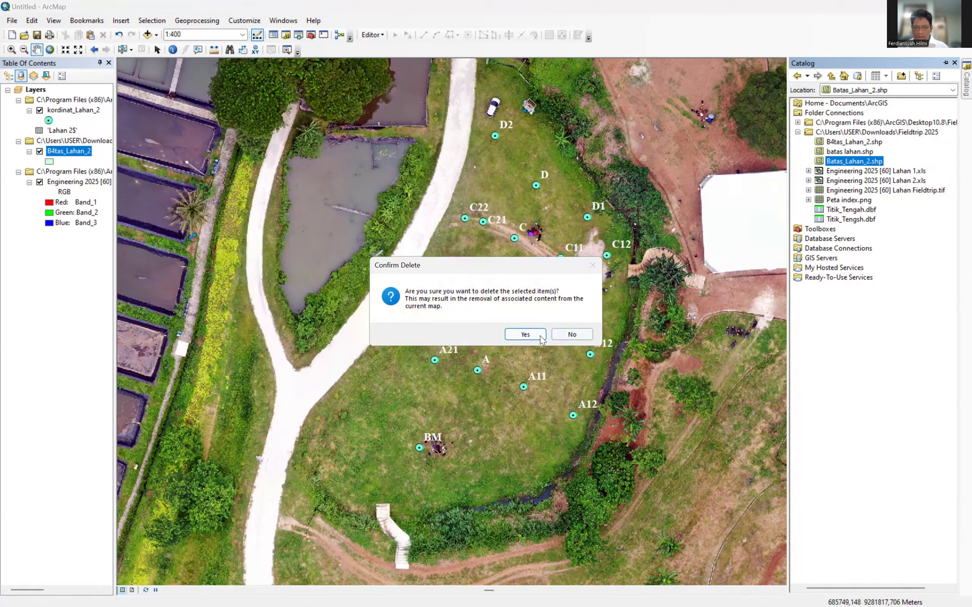
{"action": "left_click", "coordinate": [526, 334]}
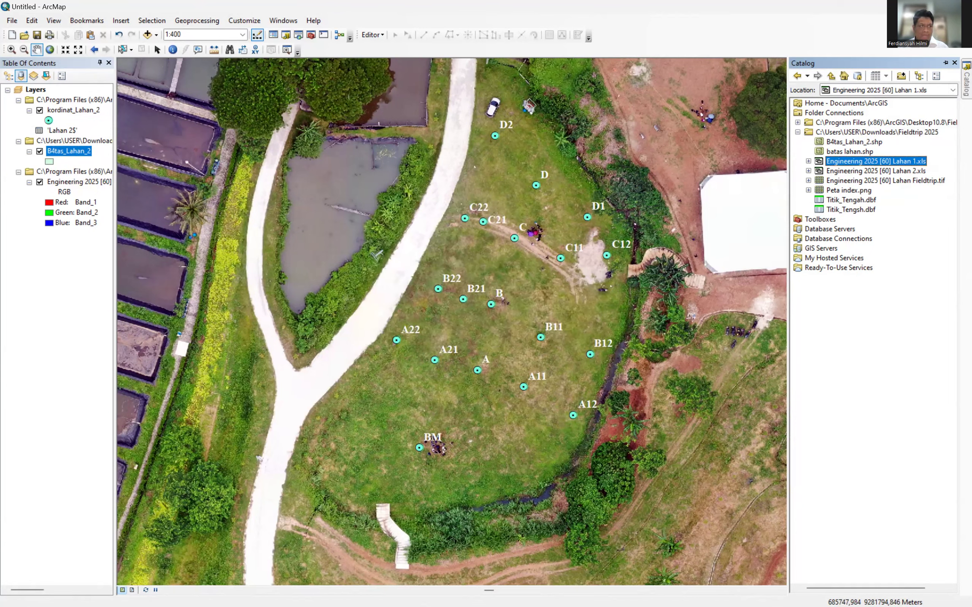
{"action": "key", "text": "alt+Tab"}
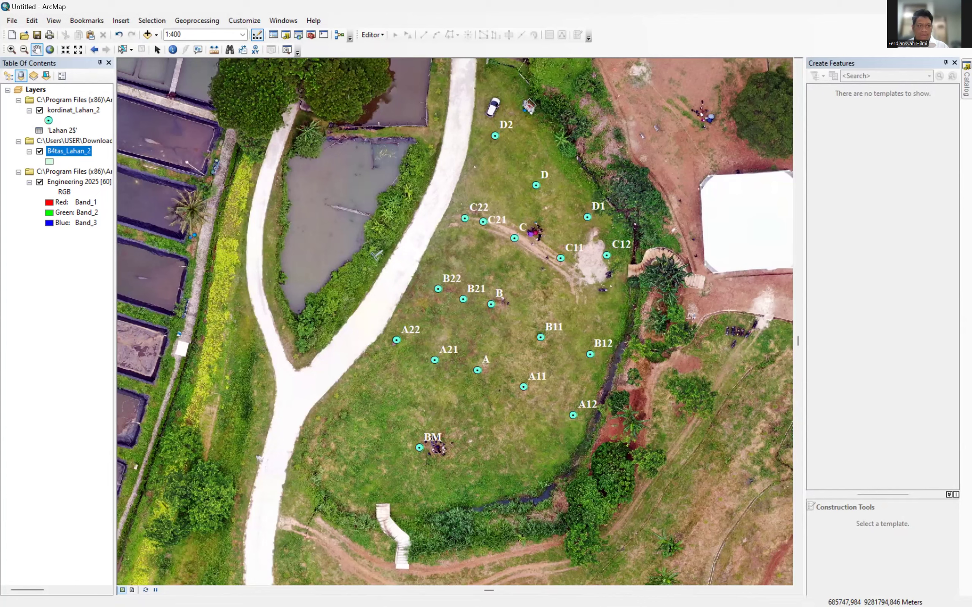
{"action": "left_click", "coordinate": [49, 162]}
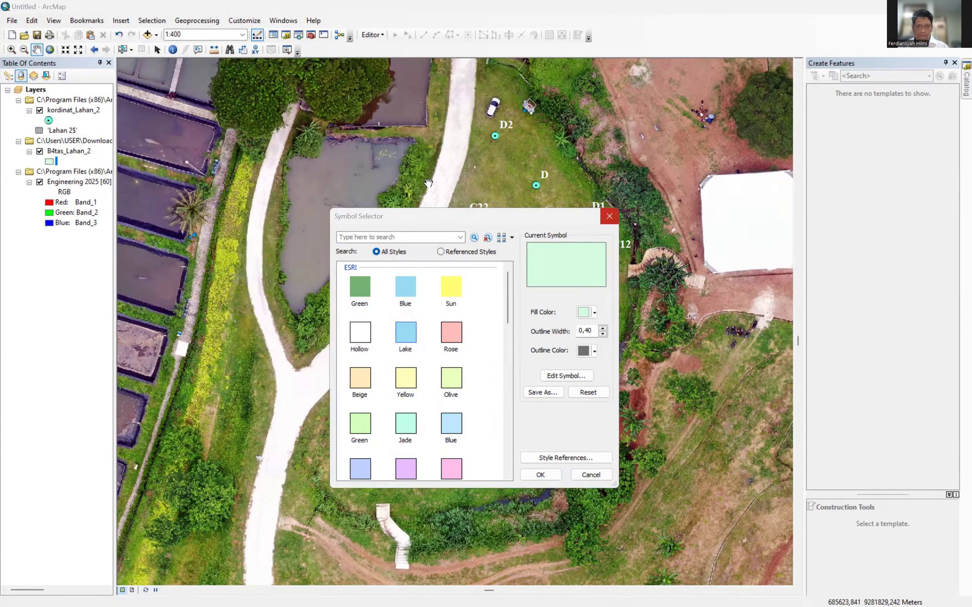
{"action": "left_click", "coordinate": [609, 216]}
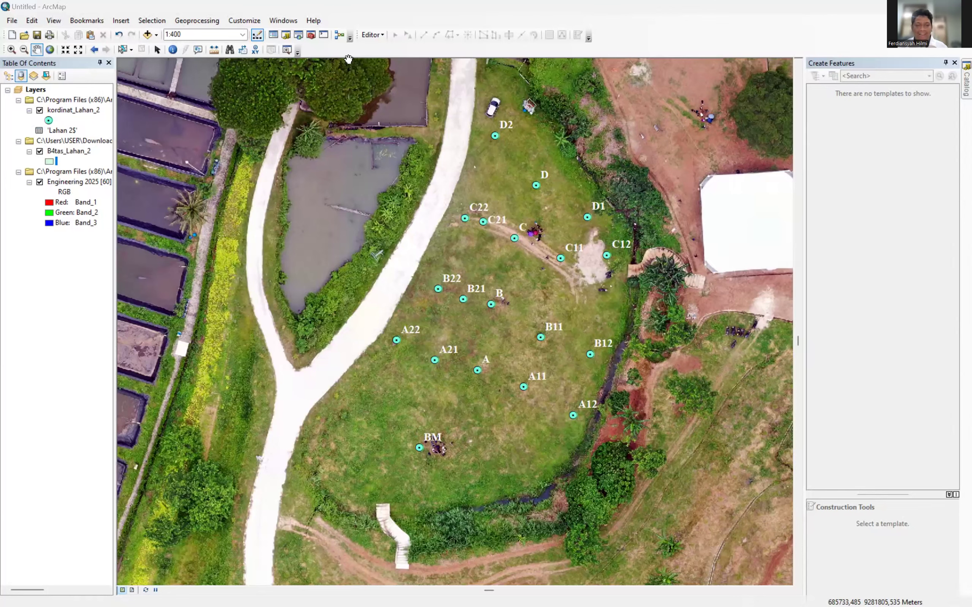
Select the B4tas_Lahan_2 layer and start an editing session from the Editor menu.
{"action": "left_click", "coordinate": [371, 34]}
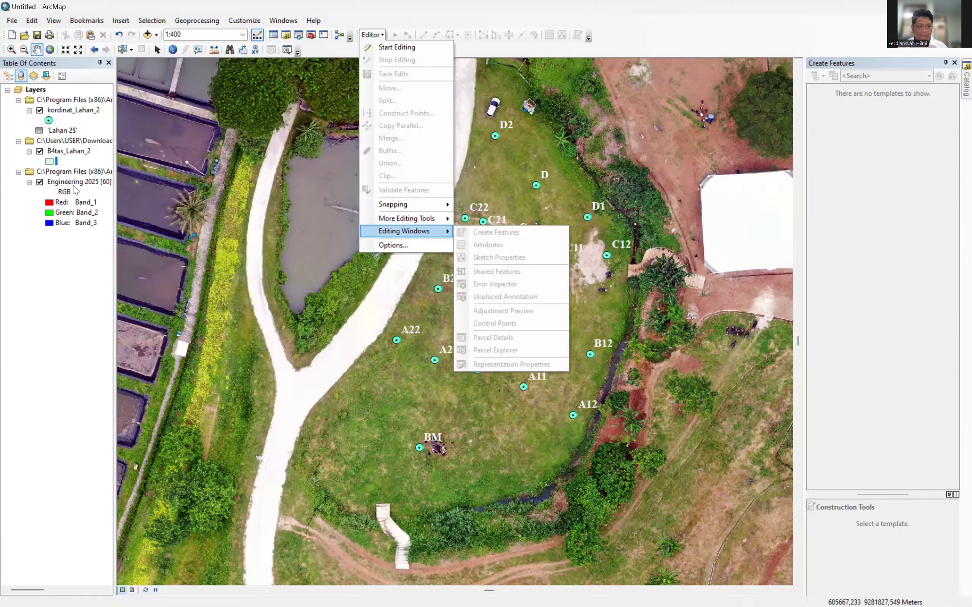
{"action": "left_click", "coordinate": [68, 152]}
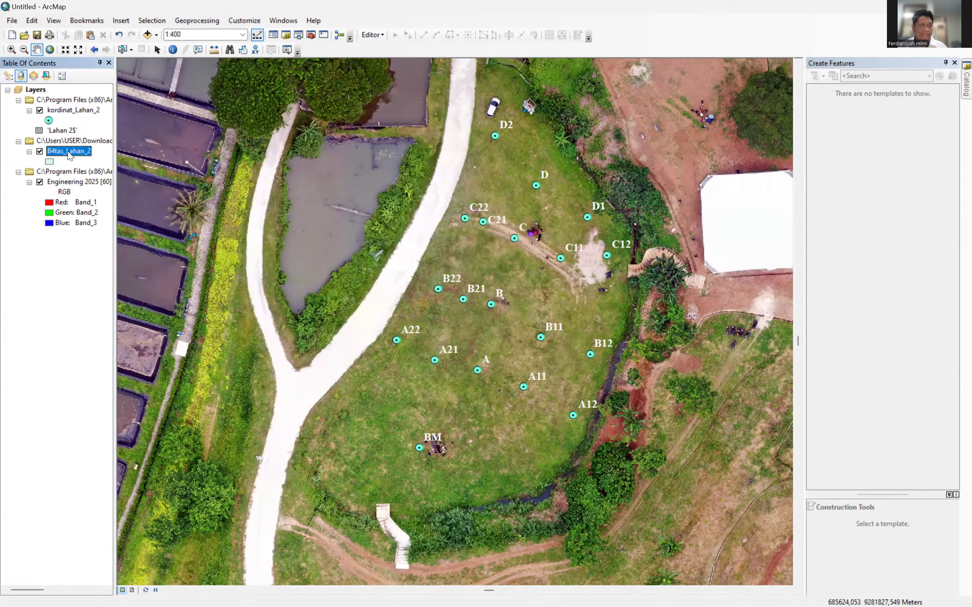
{"action": "left_click", "coordinate": [376, 37]}
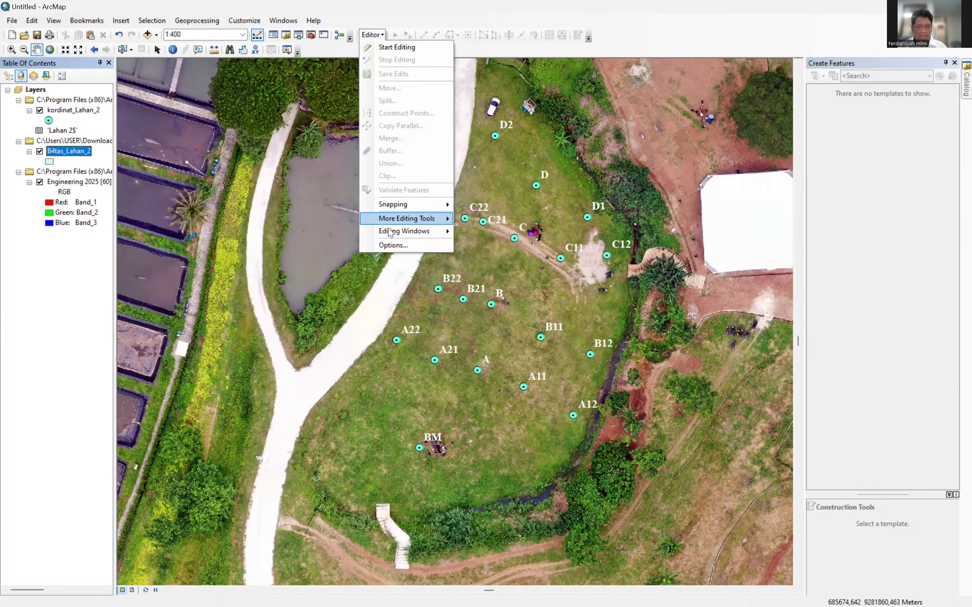
{"action": "mouse_move", "coordinate": [430, 239]}
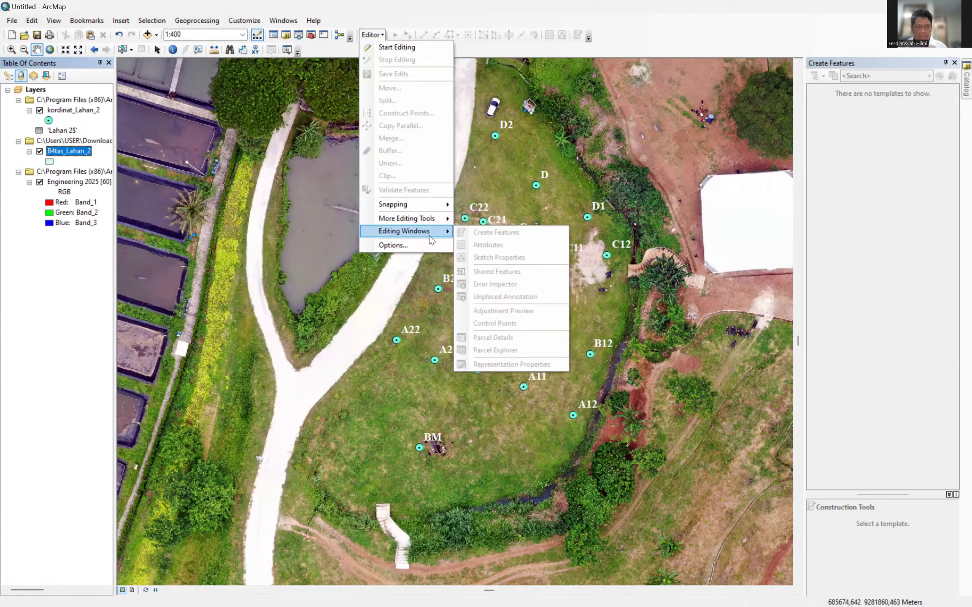
{"action": "left_click", "coordinate": [73, 148]}
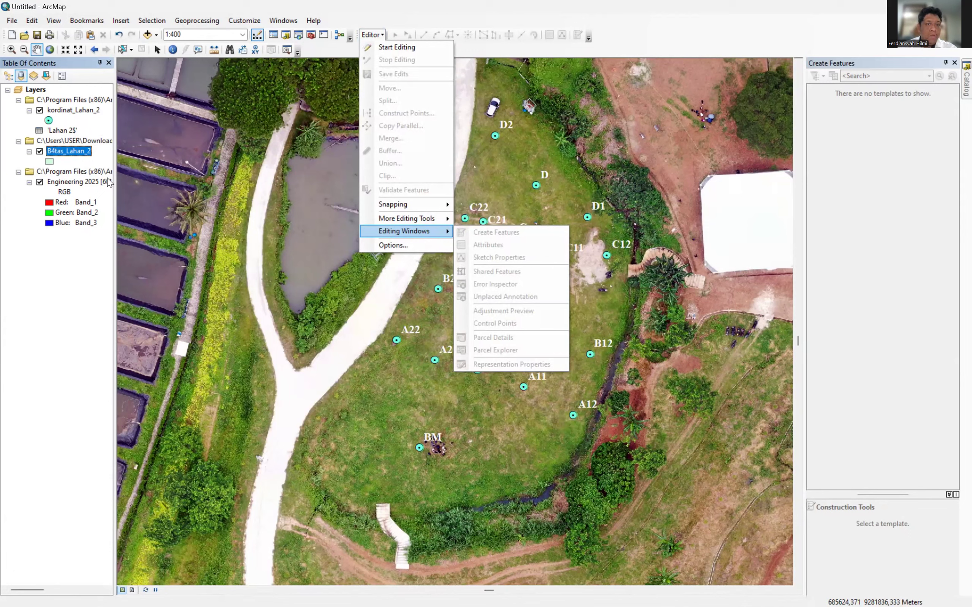
{"action": "left_click", "coordinate": [393, 50]}
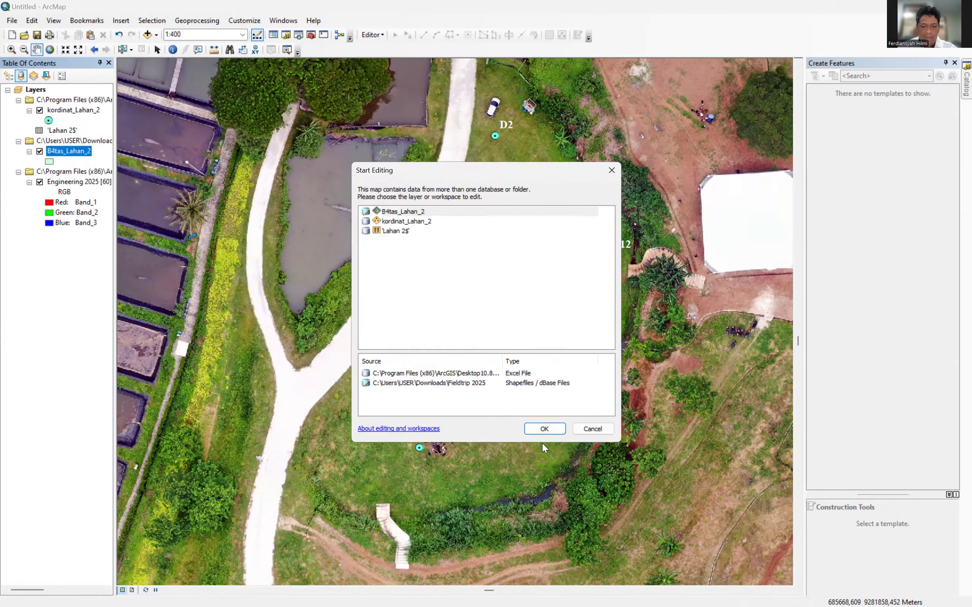
Edit B4tas_Lahan_2, show the Create Features templates, and choose the B4tas_Lahan_2 polygon template.
{"action": "left_click", "coordinate": [535, 427]}
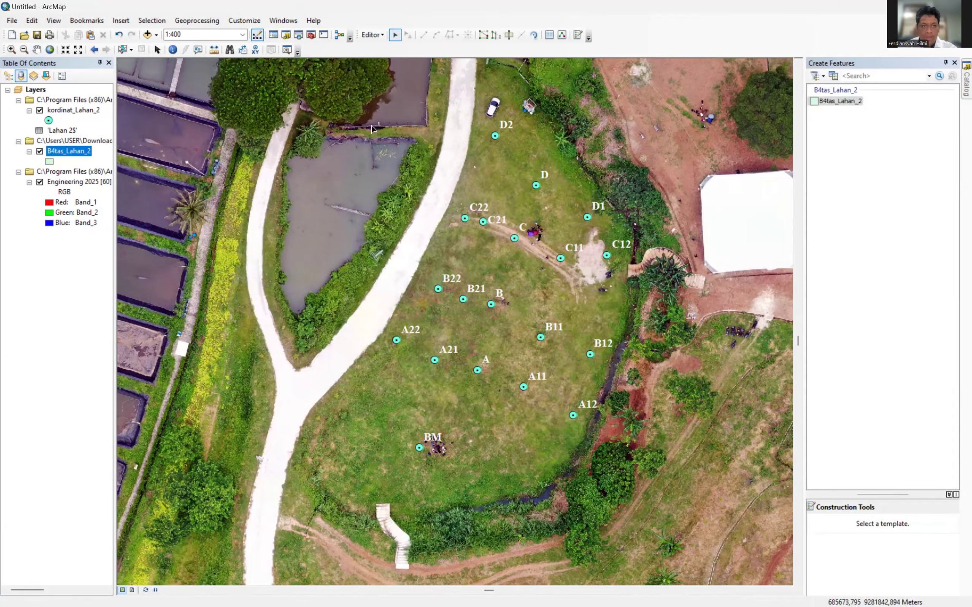
{"action": "left_click", "coordinate": [383, 36]}
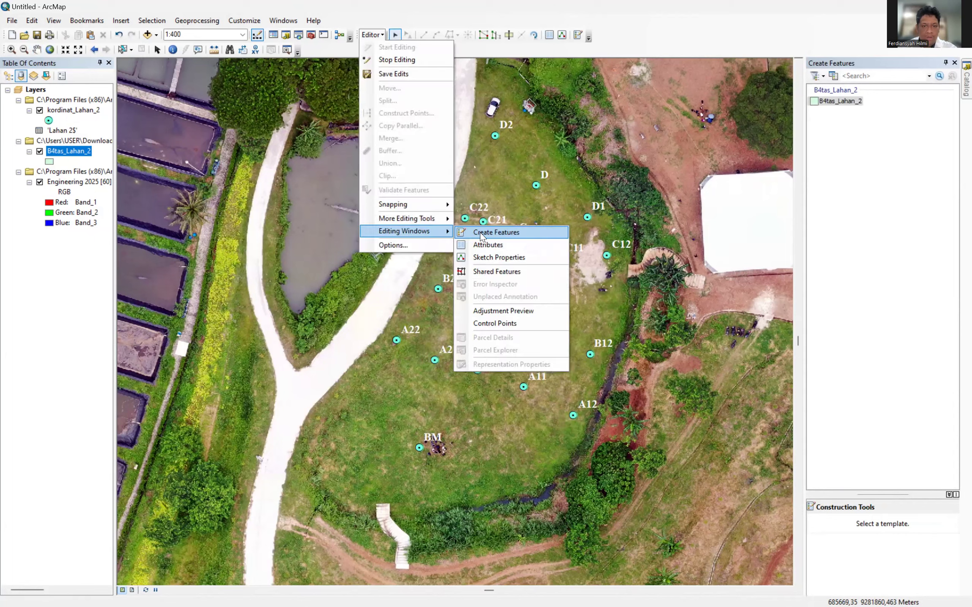
{"action": "left_click", "coordinate": [480, 232]}
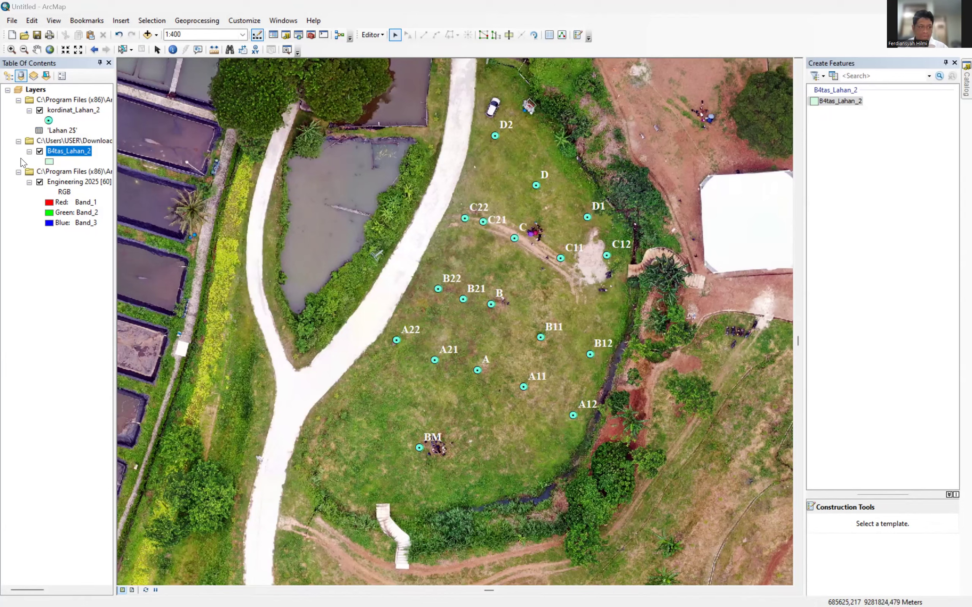
{"action": "left_click", "coordinate": [41, 152]}
{"action": "left_click", "coordinate": [41, 151]}
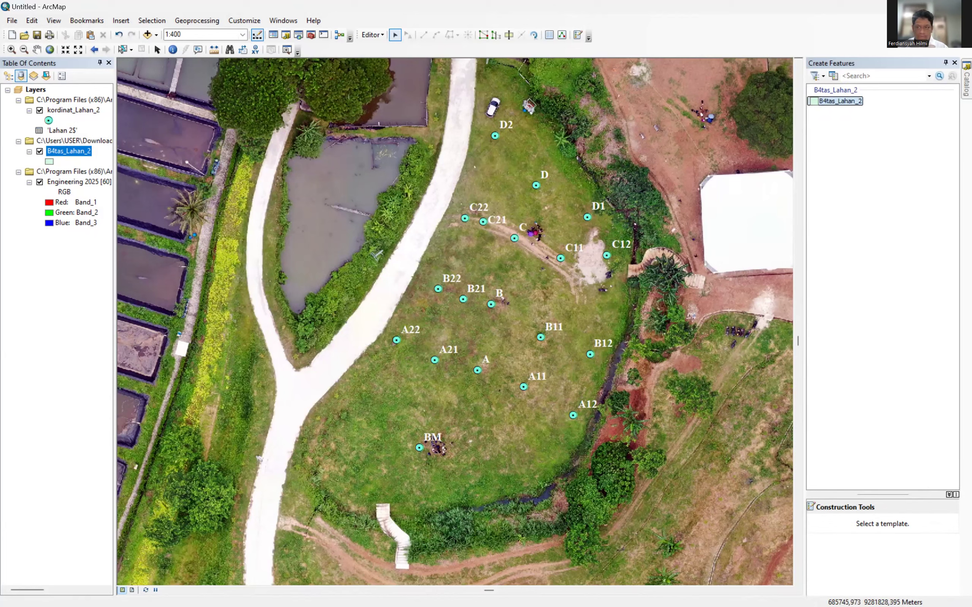
{"action": "left_click", "coordinate": [839, 101]}
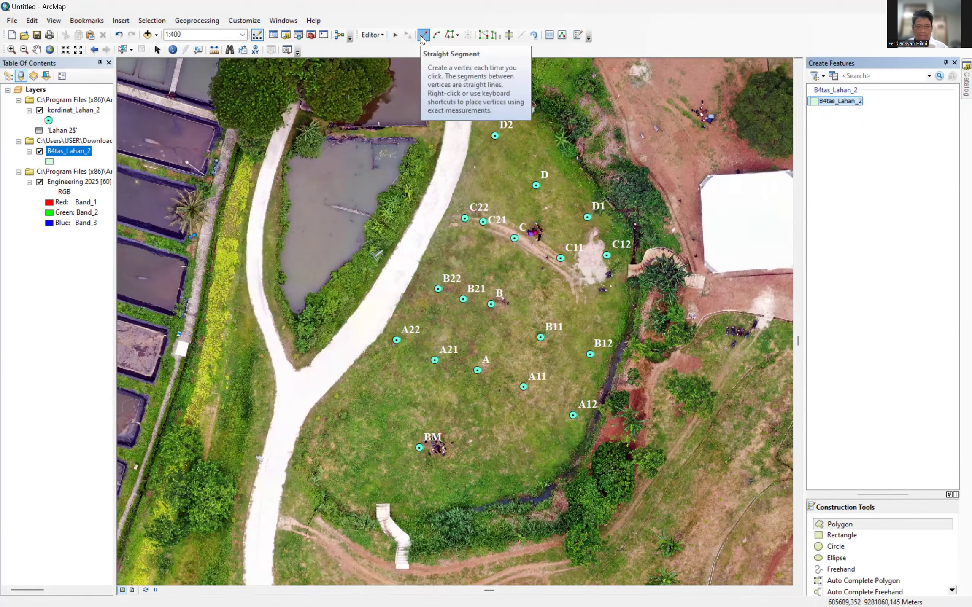
Trace the boundary polygon through BM, A22, B22, C22, D2, D, D1, finishing at C12.
{"action": "left_click", "coordinate": [419, 447]}
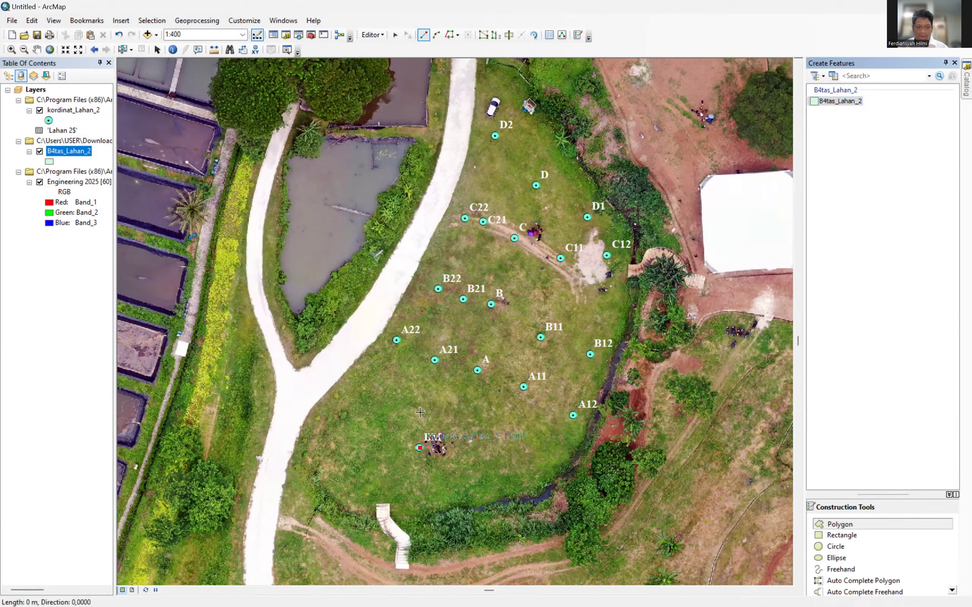
{"action": "left_click", "coordinate": [396, 340]}
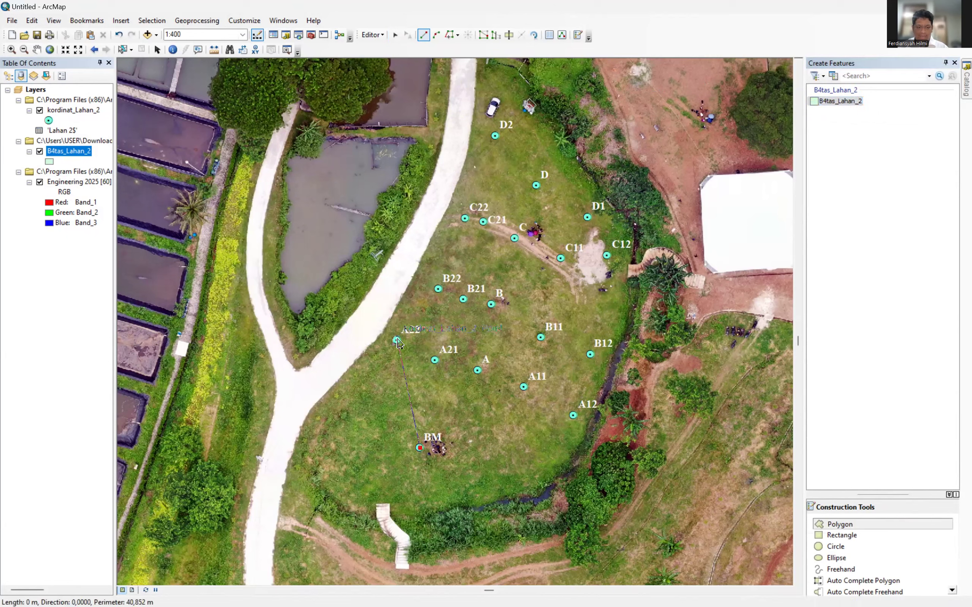
{"action": "left_click", "coordinate": [438, 289]}
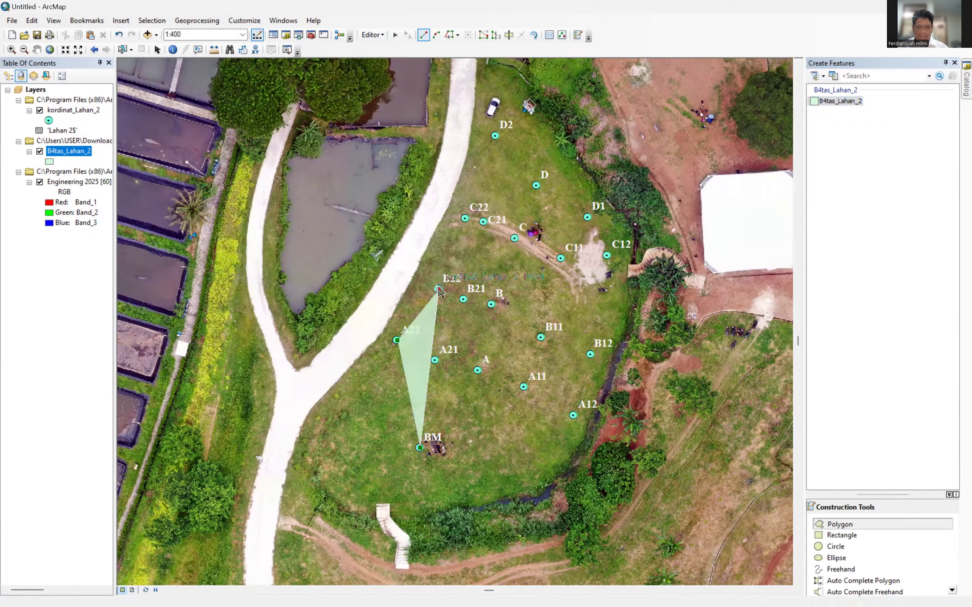
{"action": "left_click", "coordinate": [465, 219]}
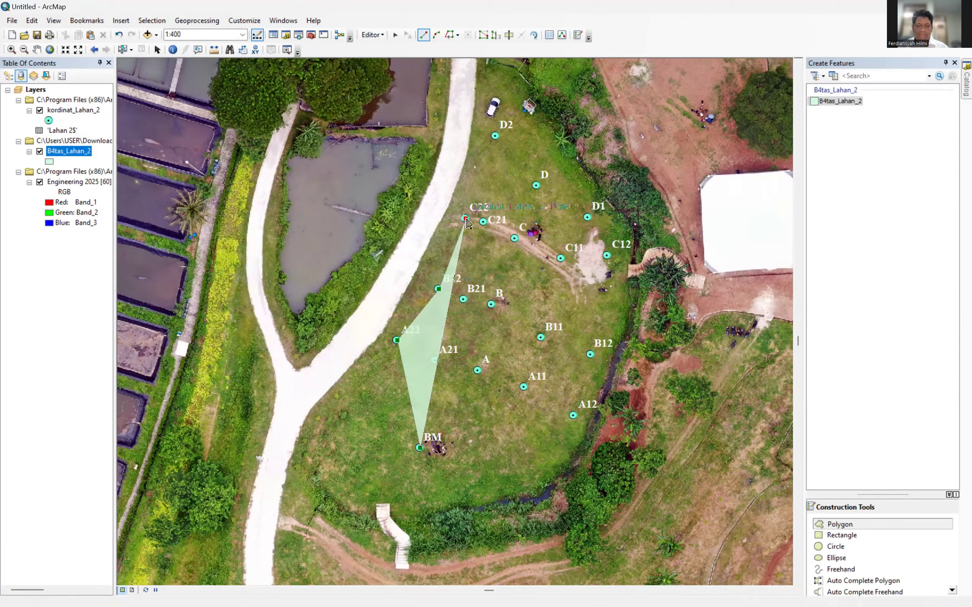
{"action": "left_click", "coordinate": [493, 139]}
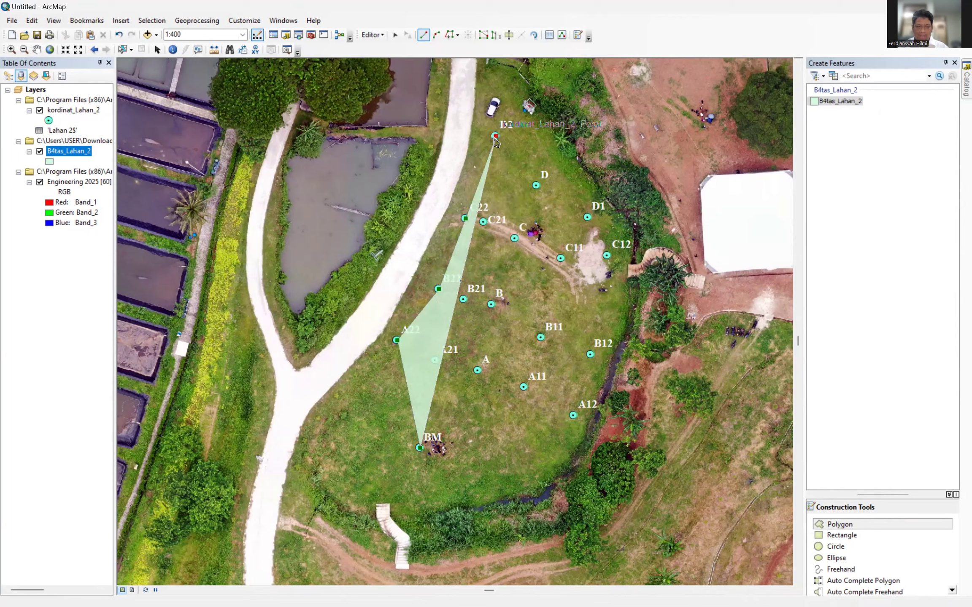
{"action": "left_click", "coordinate": [536, 186]}
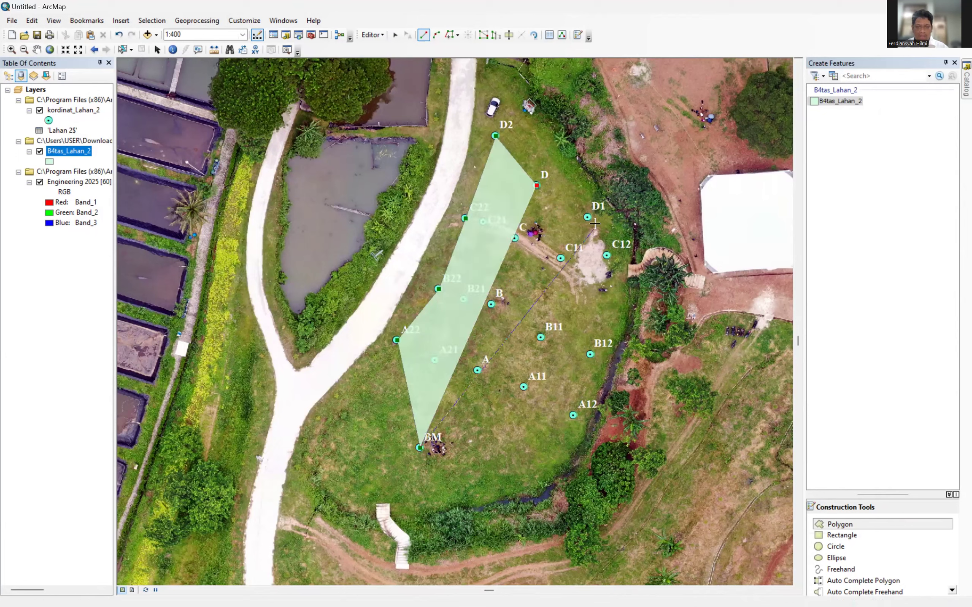
{"action": "left_click", "coordinate": [587, 218]}
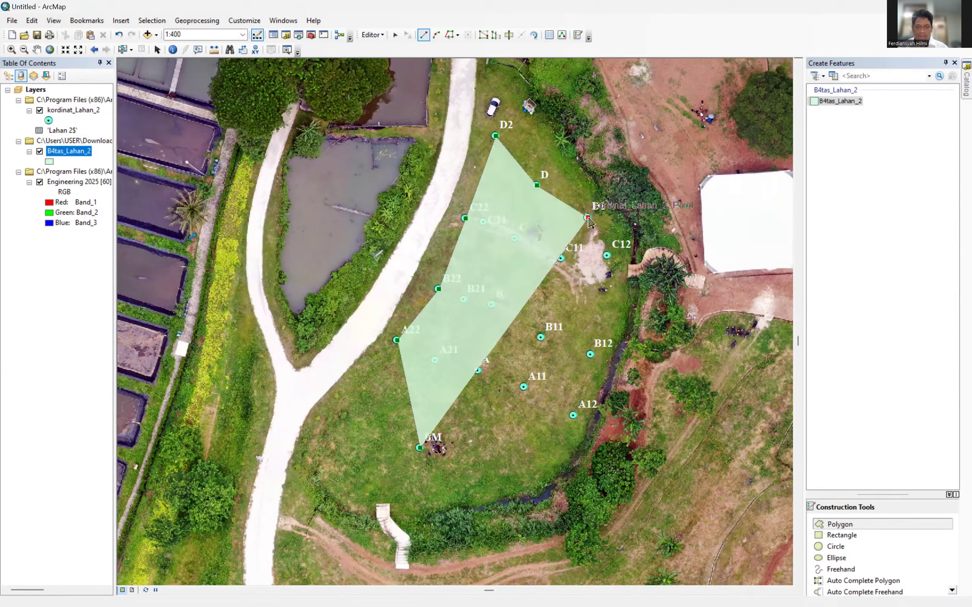
{"action": "double_click", "coordinate": [606, 255]}
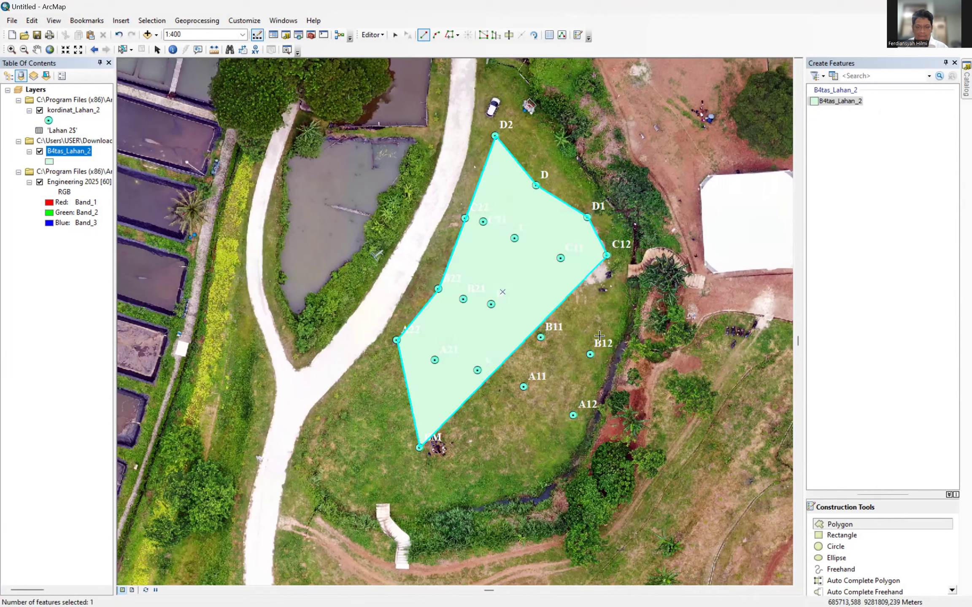
Draw a second polygon from C12 through B12, A12 and A11 back to BM.
{"action": "left_click", "coordinate": [611, 284]}
{"action": "left_click", "coordinate": [590, 356]}
{"action": "left_click", "coordinate": [573, 416]}
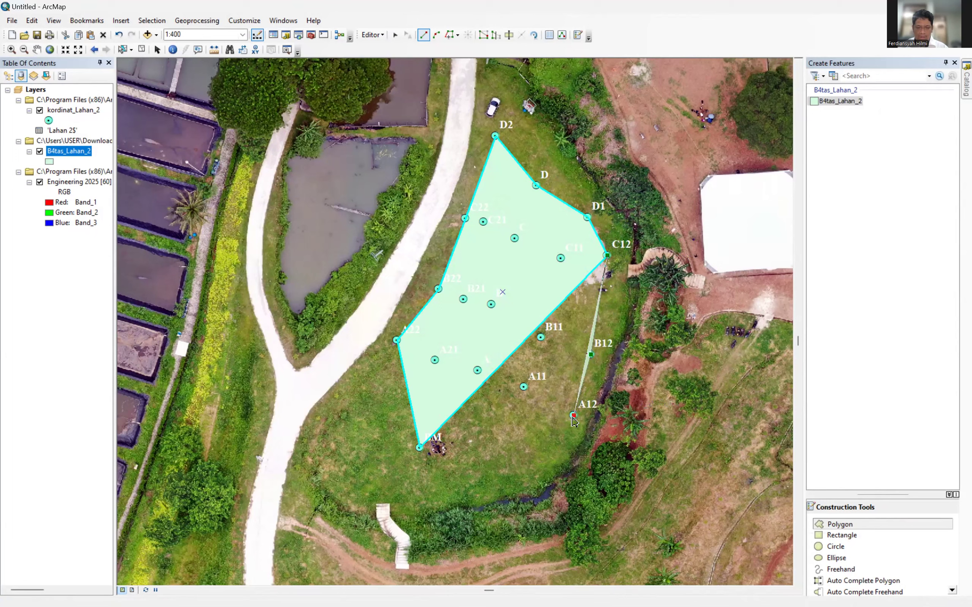
{"action": "left_click", "coordinate": [524, 386]}
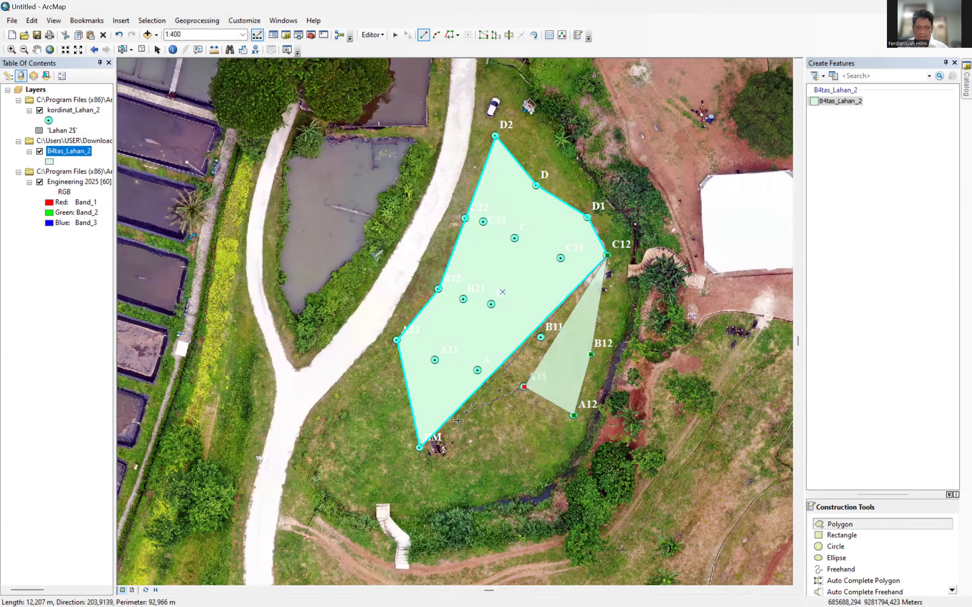
{"action": "left_click", "coordinate": [420, 448]}
{"action": "double_click", "coordinate": [420, 450]}
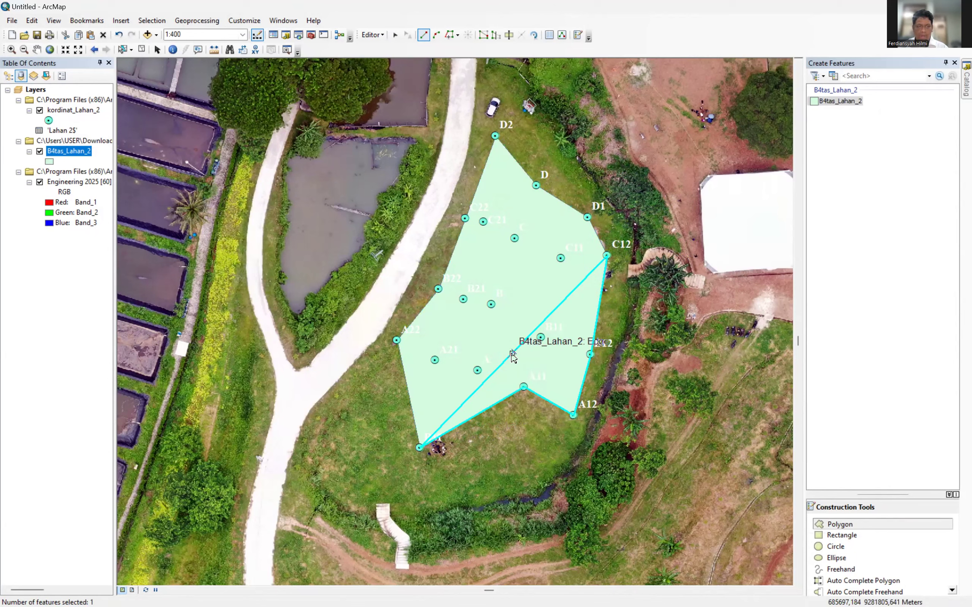
Undo the stray vertex near C11 and the drawn polygons until the layer-removal warning appears.
{"action": "right_click", "coordinate": [595, 268]}
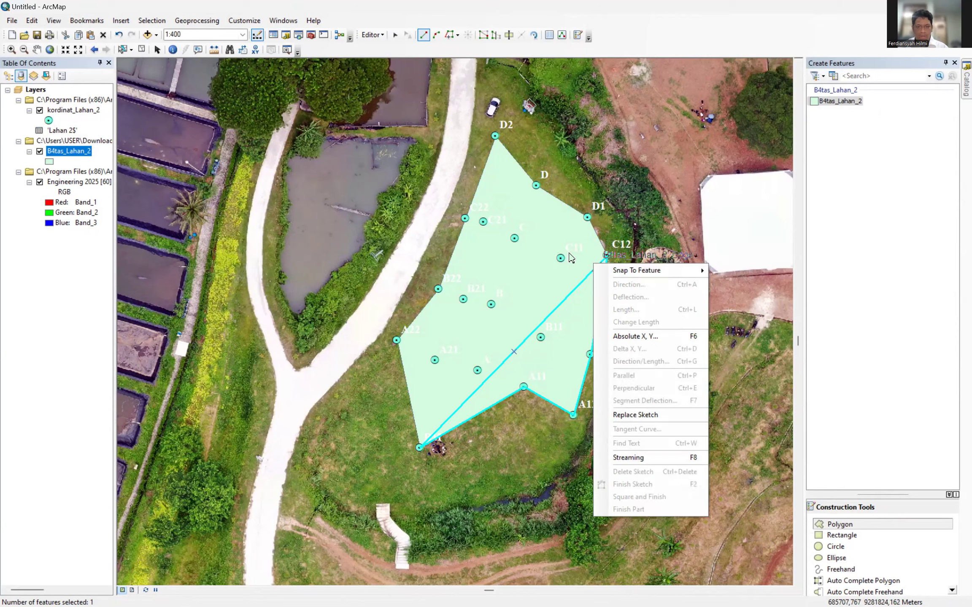
{"action": "left_click", "coordinate": [580, 233]}
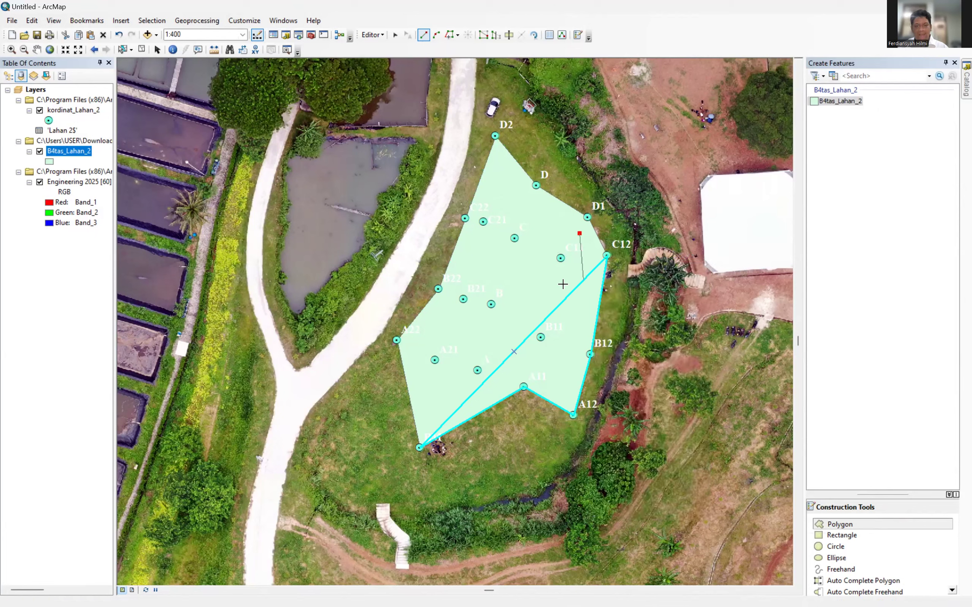
{"action": "right_click", "coordinate": [580, 236]}
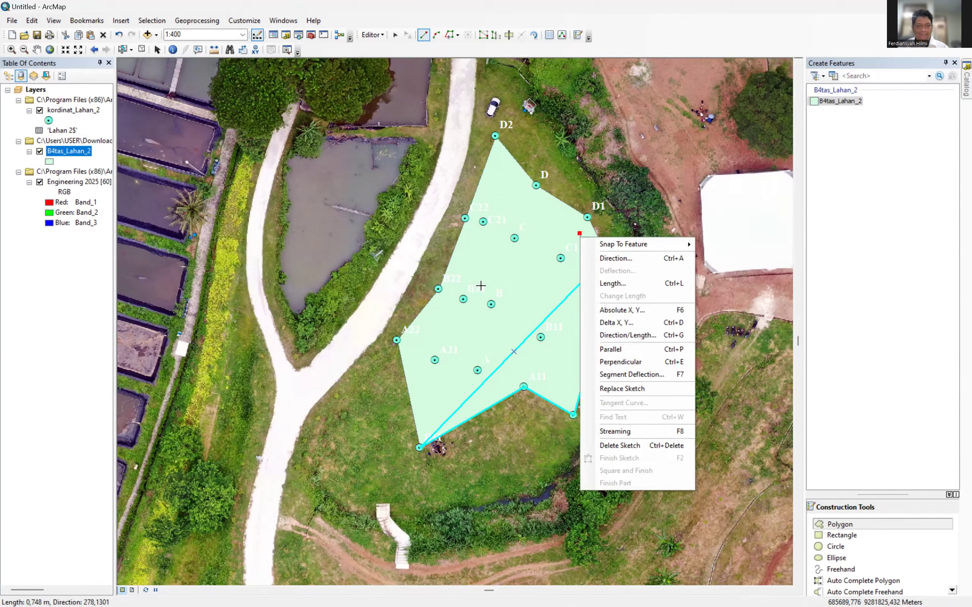
{"action": "left_click", "coordinate": [115, 36]}
{"action": "left_click", "coordinate": [116, 35]}
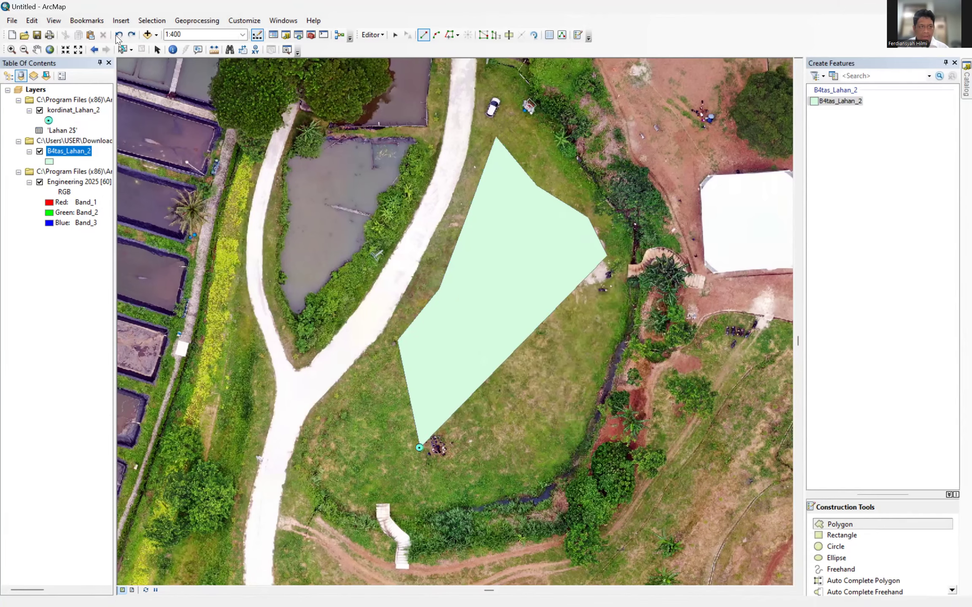
{"action": "left_click", "coordinate": [115, 35]}
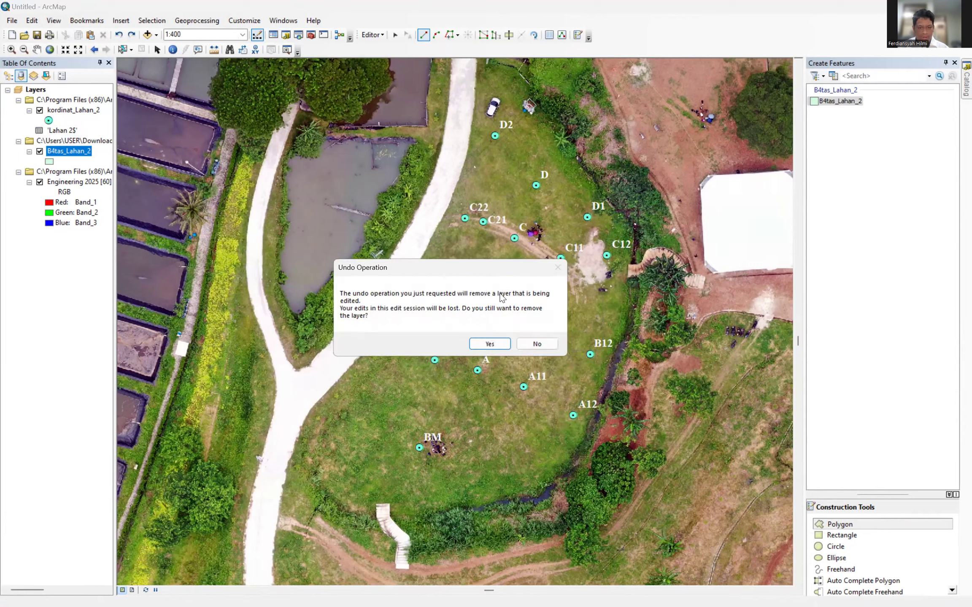
Keep the edited layer and restart the boundary at BM through A22, B22, C22 and D2.
{"action": "left_click", "coordinate": [535, 345]}
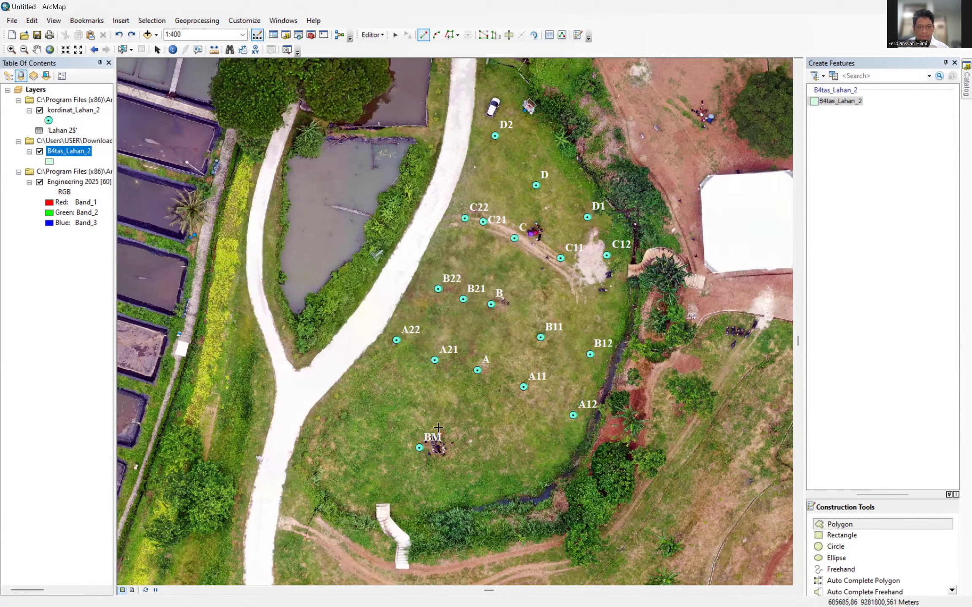
{"action": "left_click", "coordinate": [418, 449]}
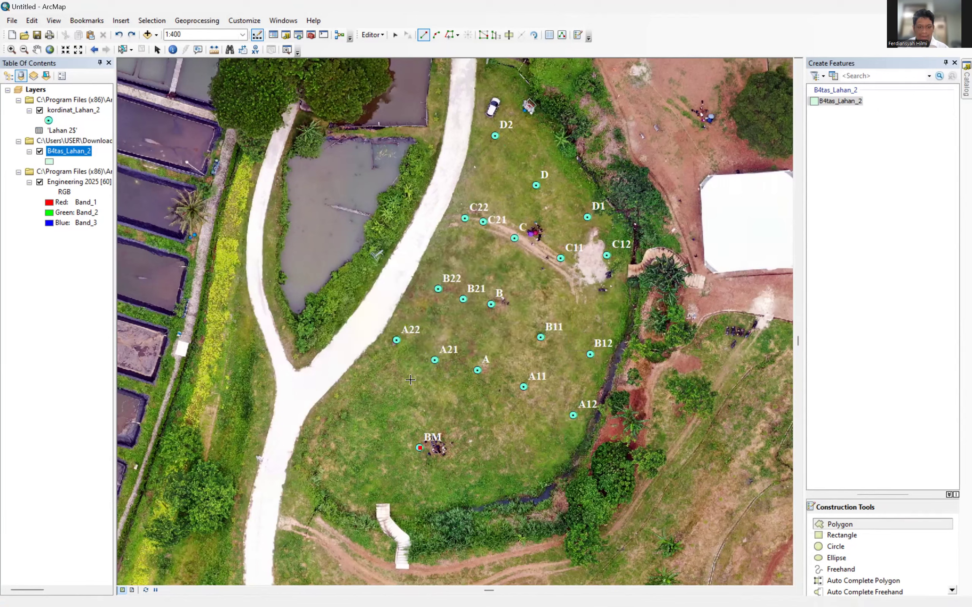
{"action": "left_click", "coordinate": [396, 340]}
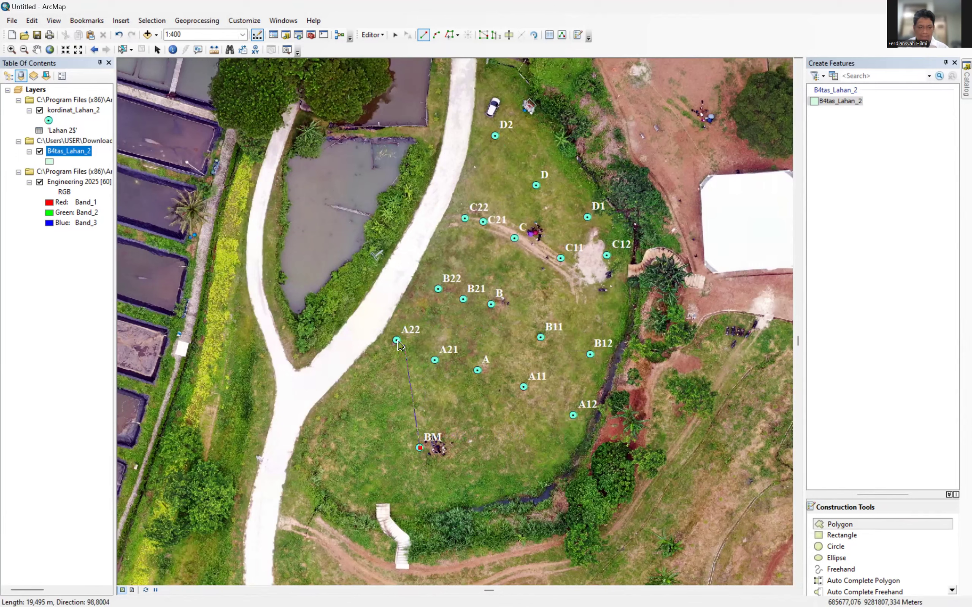
{"action": "left_click", "coordinate": [438, 289]}
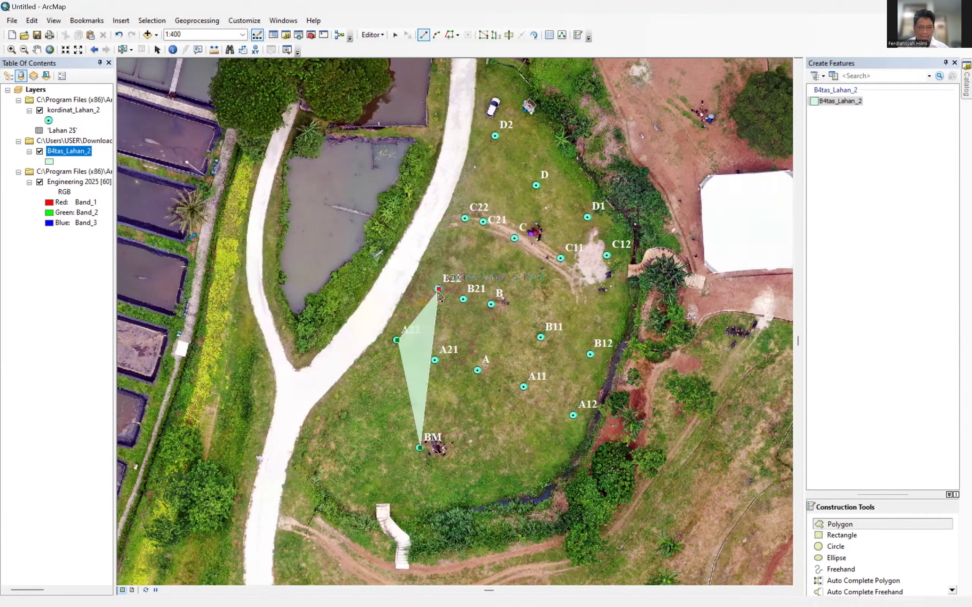
{"action": "left_click", "coordinate": [464, 219]}
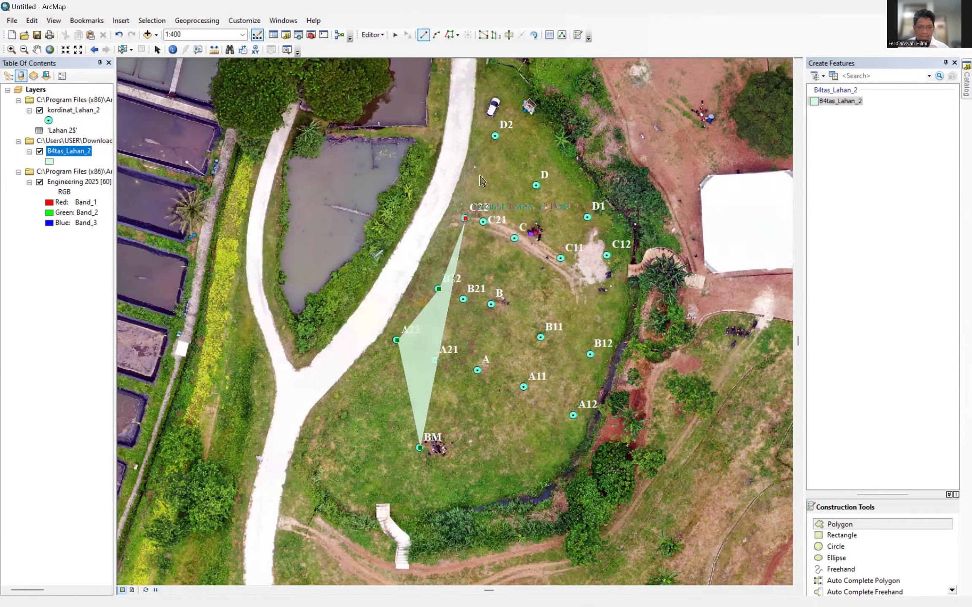
{"action": "left_click", "coordinate": [495, 136]}
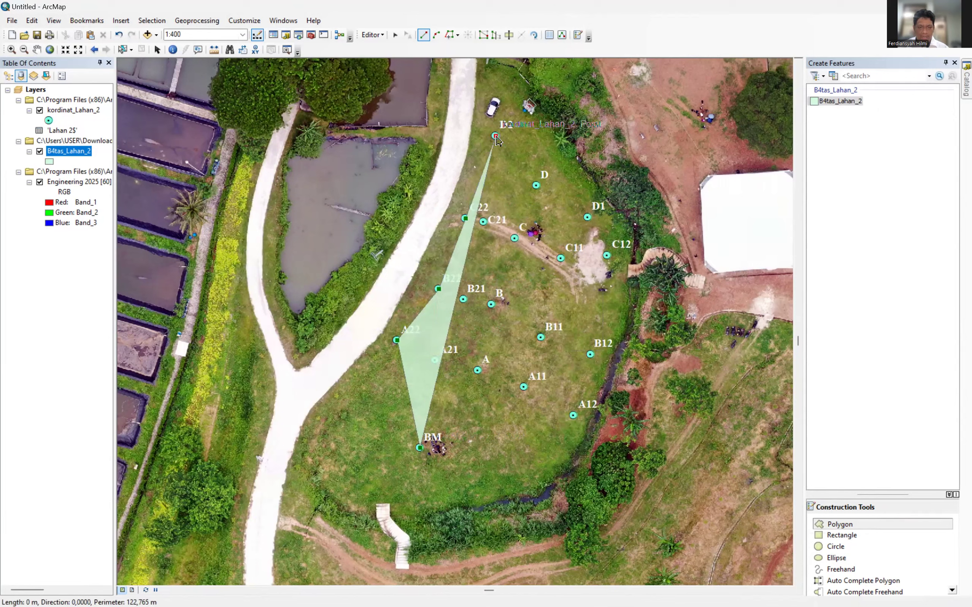
Continue the boundary through D, D1, C12, B12 and A12, closing it at BM.
{"action": "left_click", "coordinate": [536, 185]}
{"action": "left_click", "coordinate": [588, 217]}
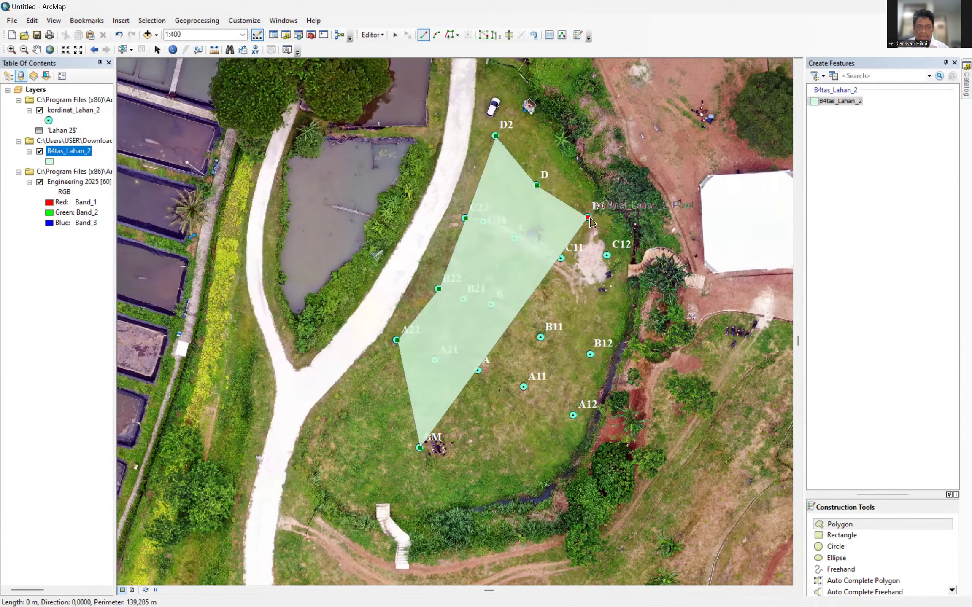
{"action": "left_click", "coordinate": [607, 256]}
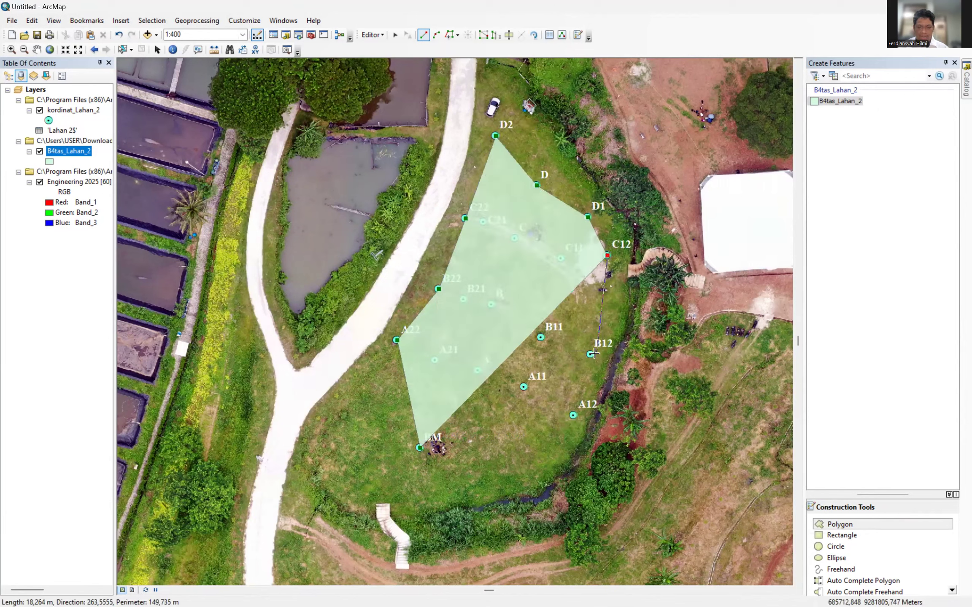
{"action": "left_click", "coordinate": [590, 354]}
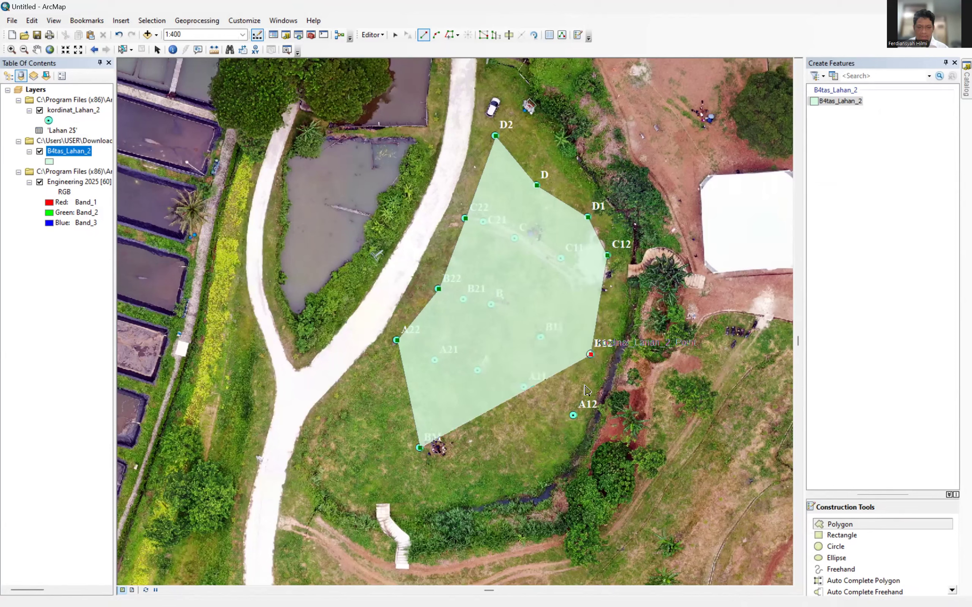
{"action": "left_click", "coordinate": [572, 415]}
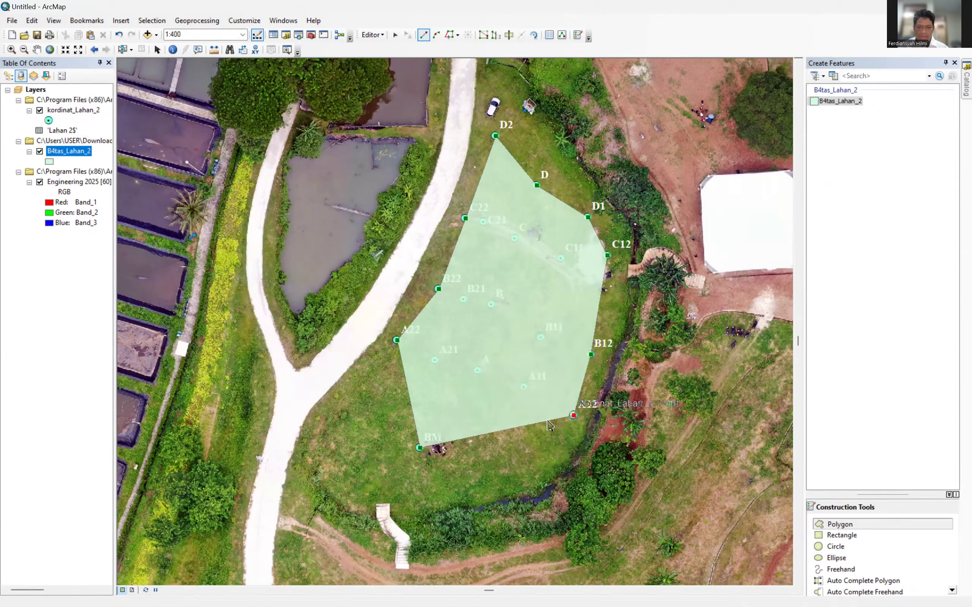
{"action": "double_click", "coordinate": [420, 448]}
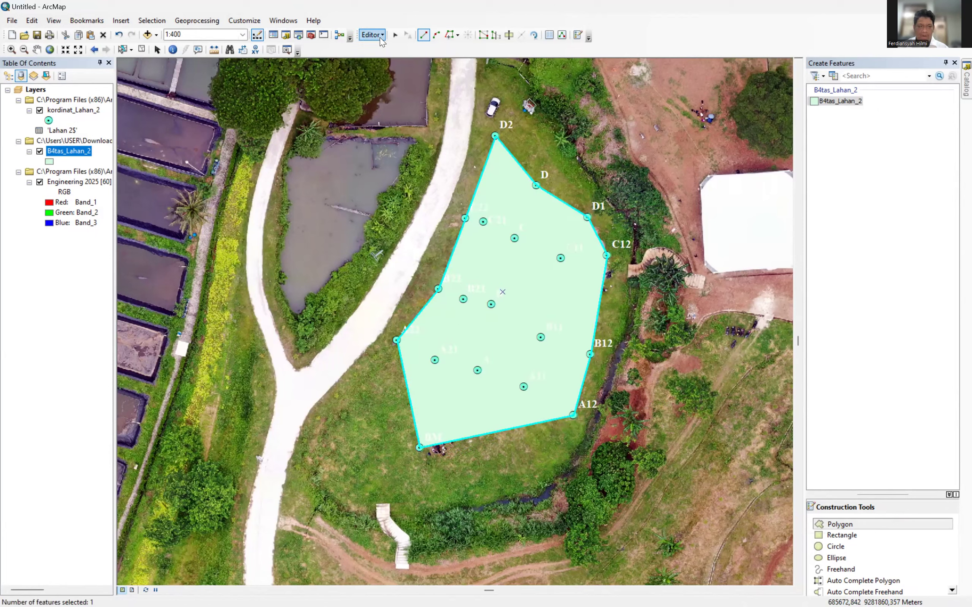
Stop editing and save the edits to B4tas_Lahan_2.
{"action": "left_click", "coordinate": [381, 38]}
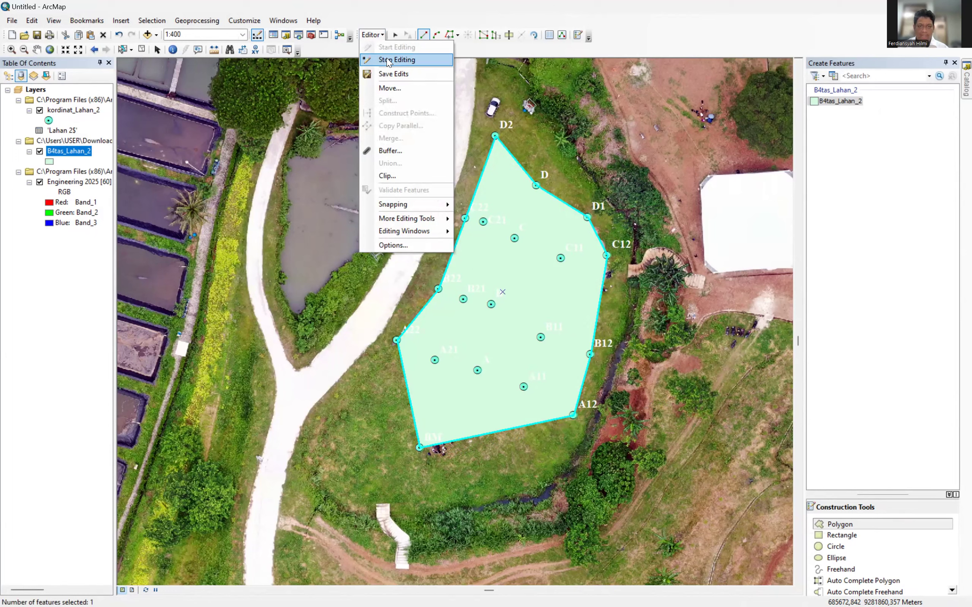
{"action": "left_click", "coordinate": [387, 61]}
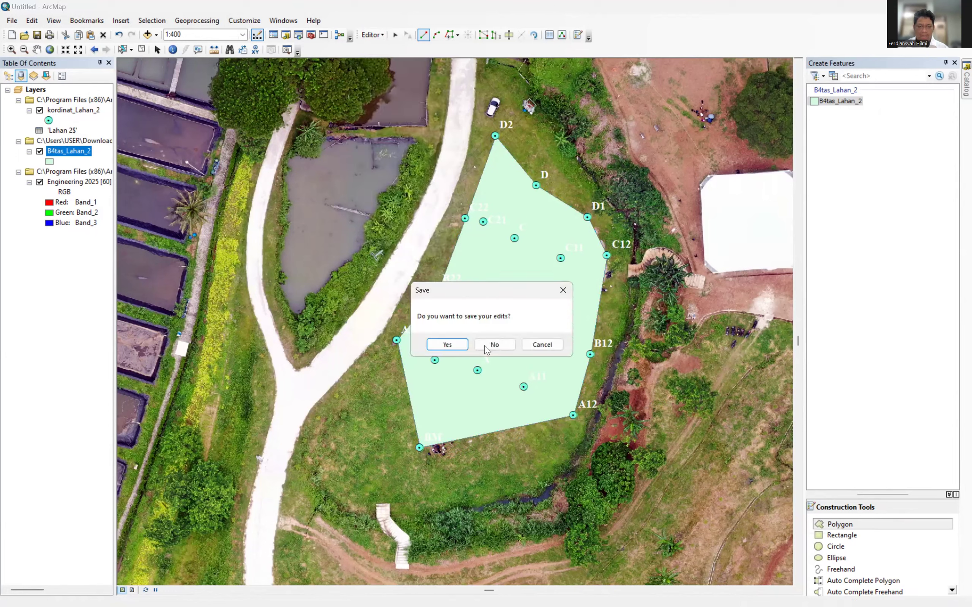
{"action": "left_click", "coordinate": [453, 347]}
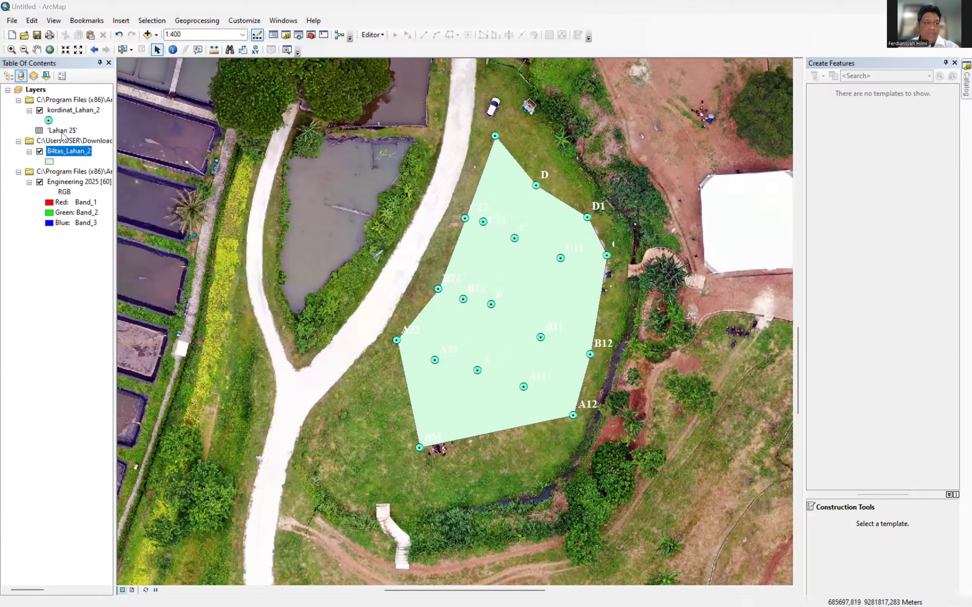
Give the boundary symbol a hollow fill with a width 2 pale mint-green outline.
{"action": "left_click", "coordinate": [49, 161]}
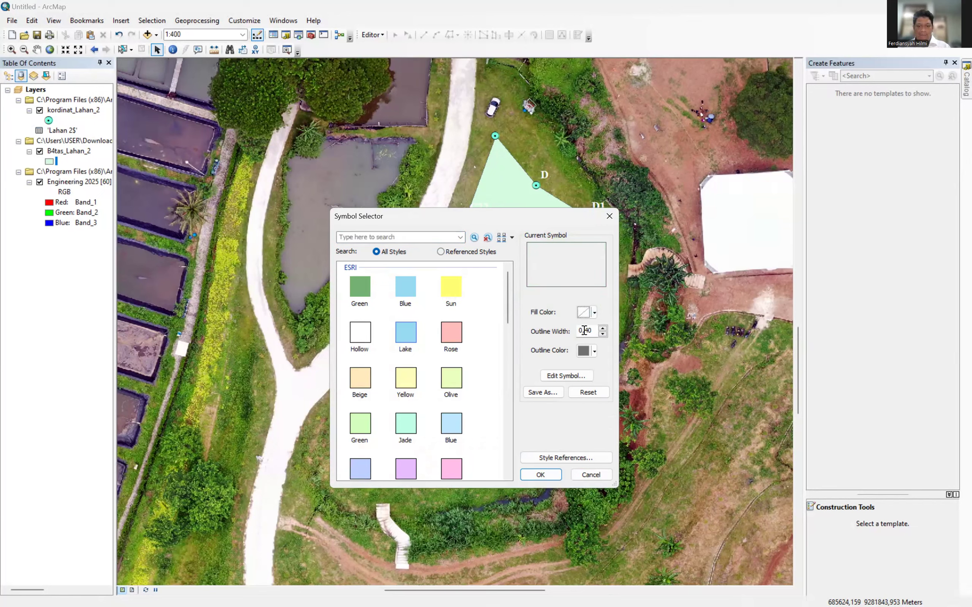
{"action": "left_click_drag", "start_coordinate": [592, 330], "coordinate": [569, 327]}
{"action": "type", "text": "2"}
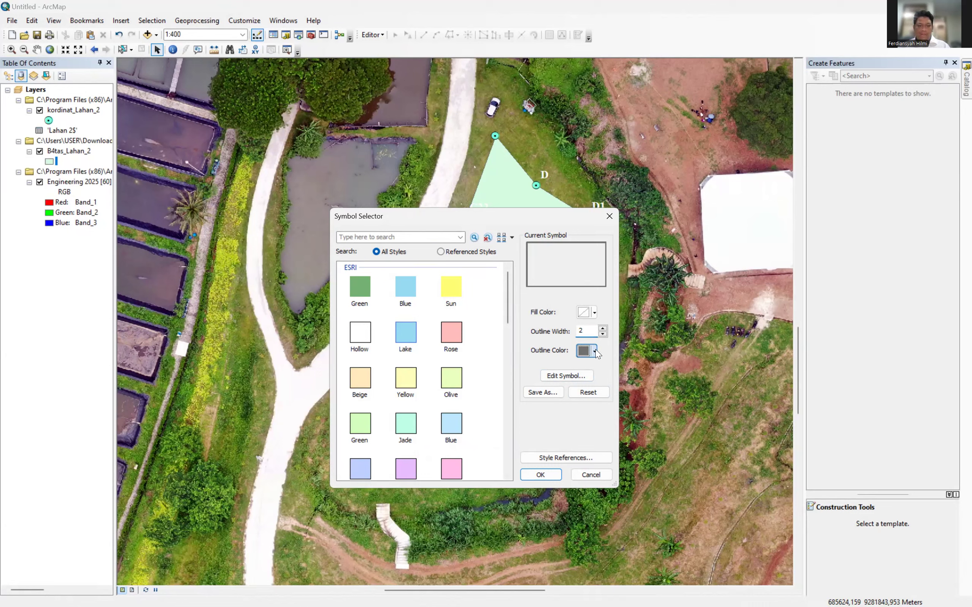
{"action": "left_click", "coordinate": [594, 350]}
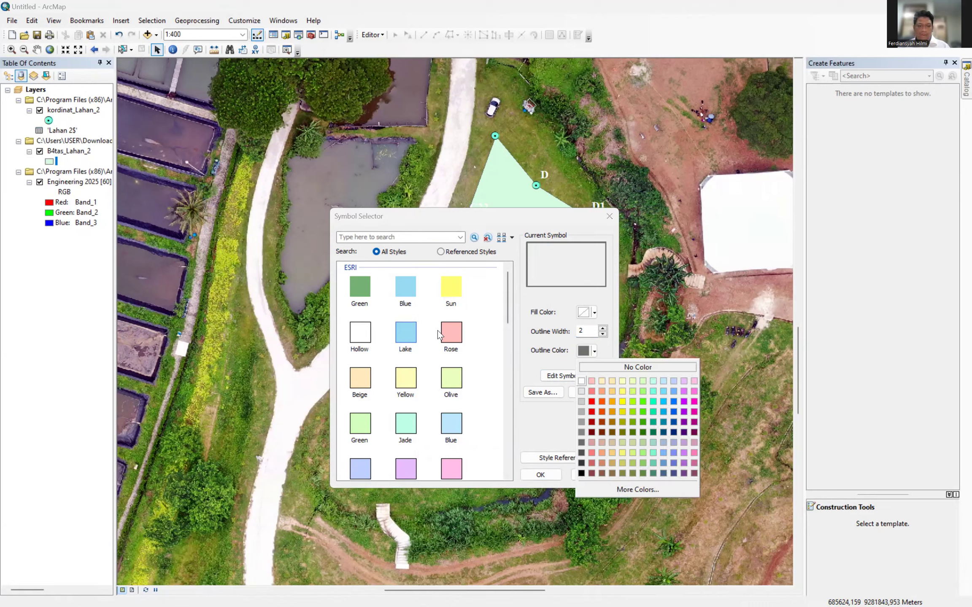
{"action": "left_click", "coordinate": [654, 390]}
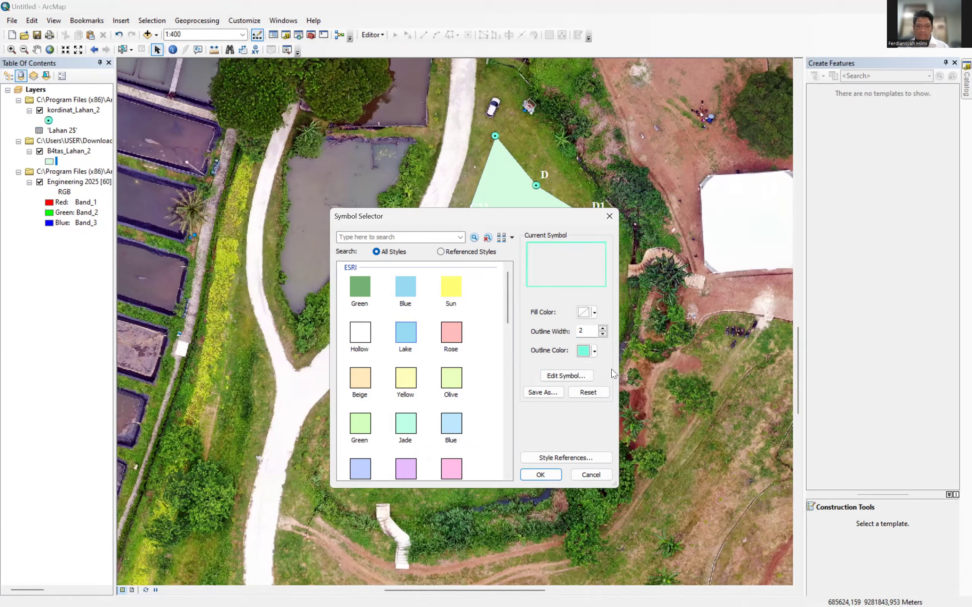
{"action": "left_click", "coordinate": [591, 352]}
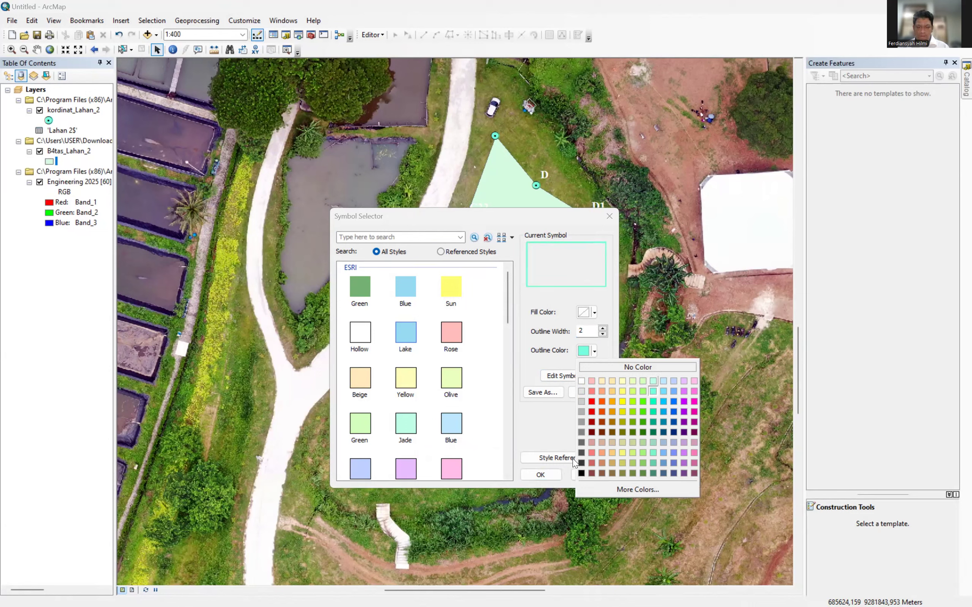
{"action": "left_click", "coordinate": [655, 380]}
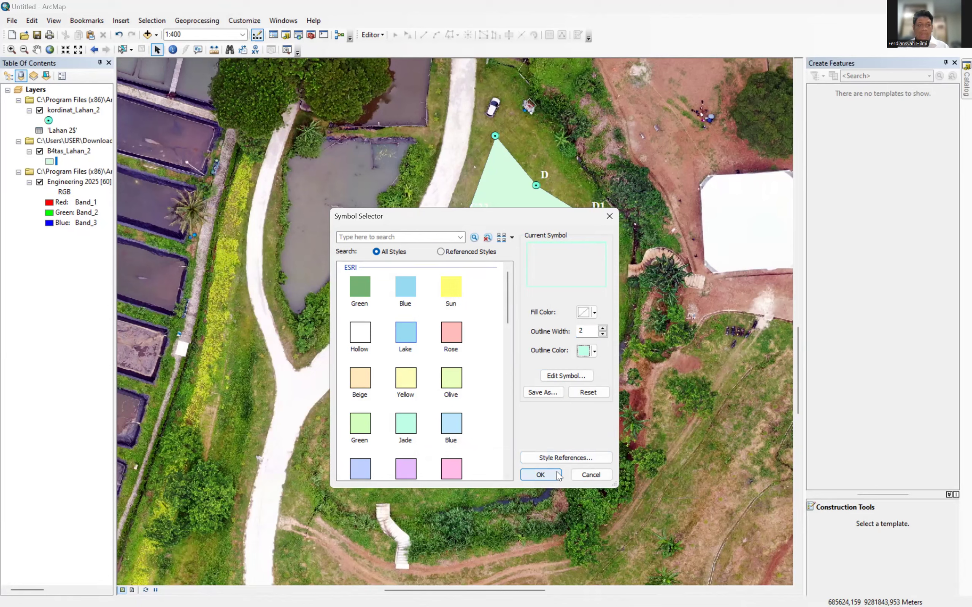
{"action": "left_click", "coordinate": [558, 476]}
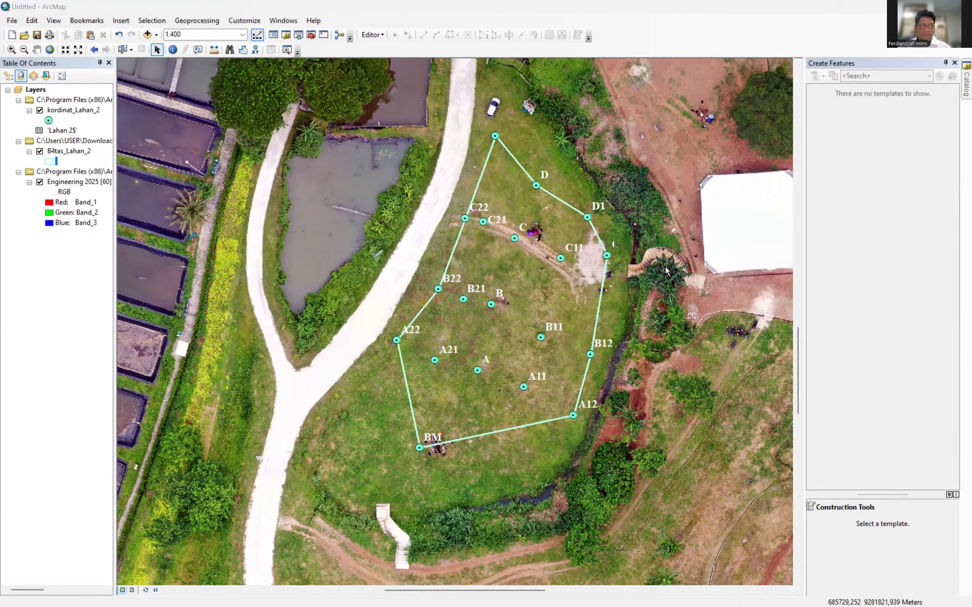
{"action": "left_click", "coordinate": [60, 152]}
Open the B4tas_Lahan_2 attribute table from the layer's context menu and open its table options.
{"action": "right_click", "coordinate": [61, 154]}
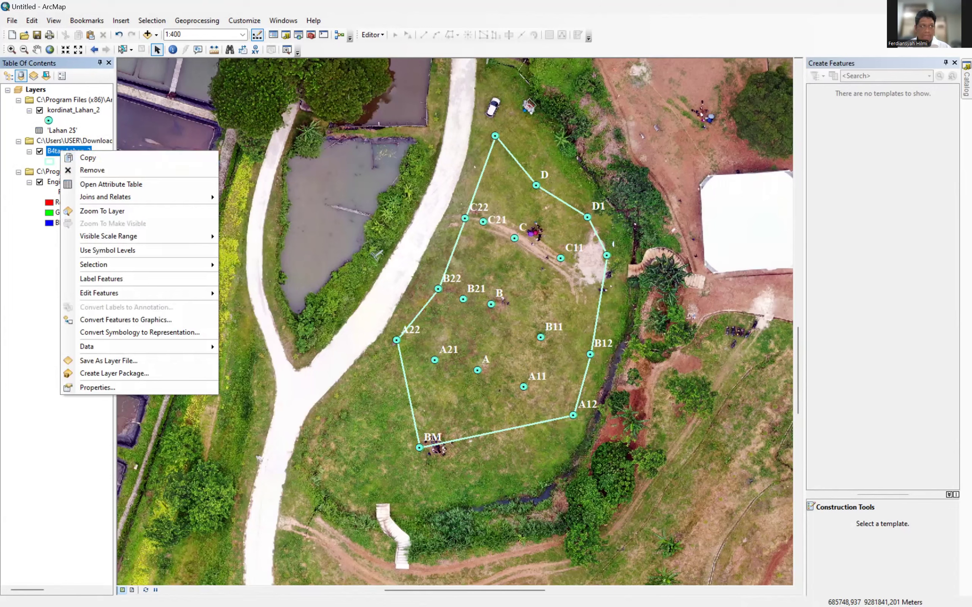
{"action": "key", "text": "Escape"}
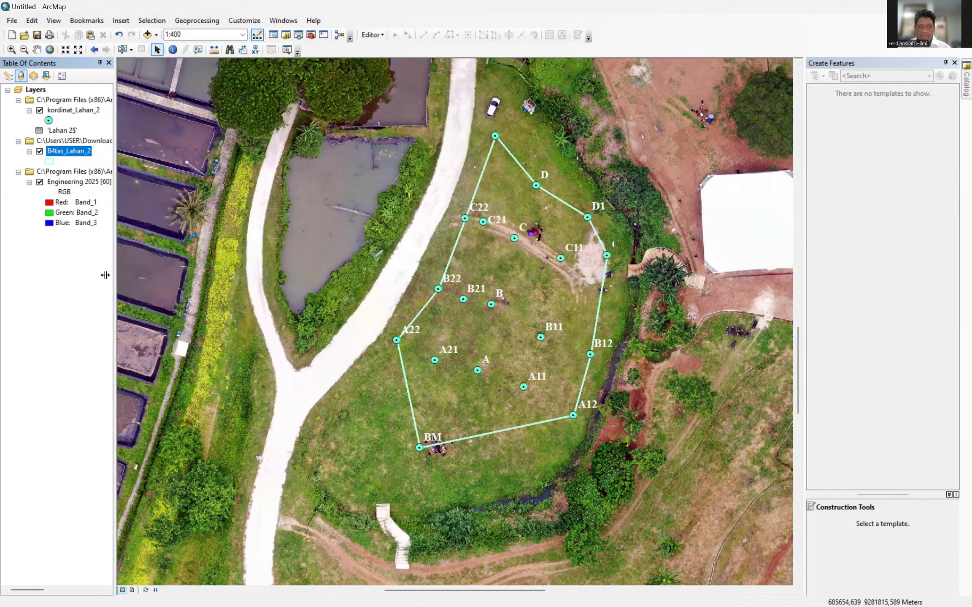
{"action": "right_click", "coordinate": [67, 151]}
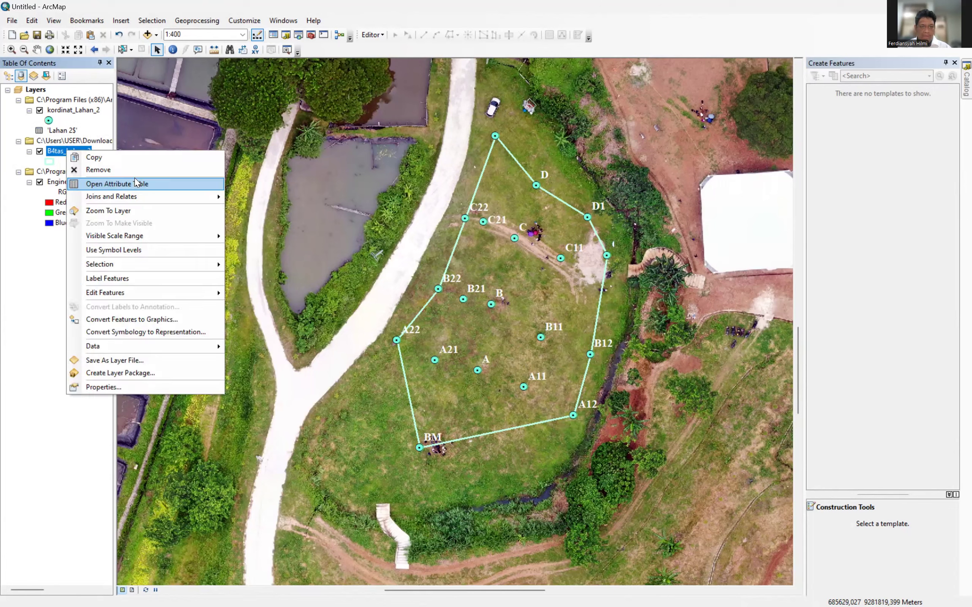
{"action": "left_click", "coordinate": [136, 184]}
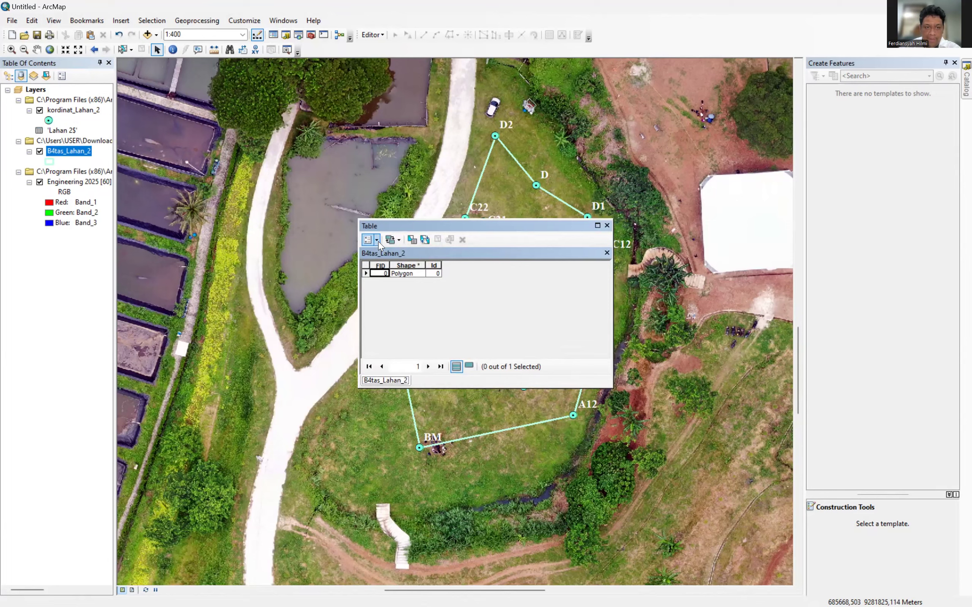
{"action": "left_click", "coordinate": [367, 240]}
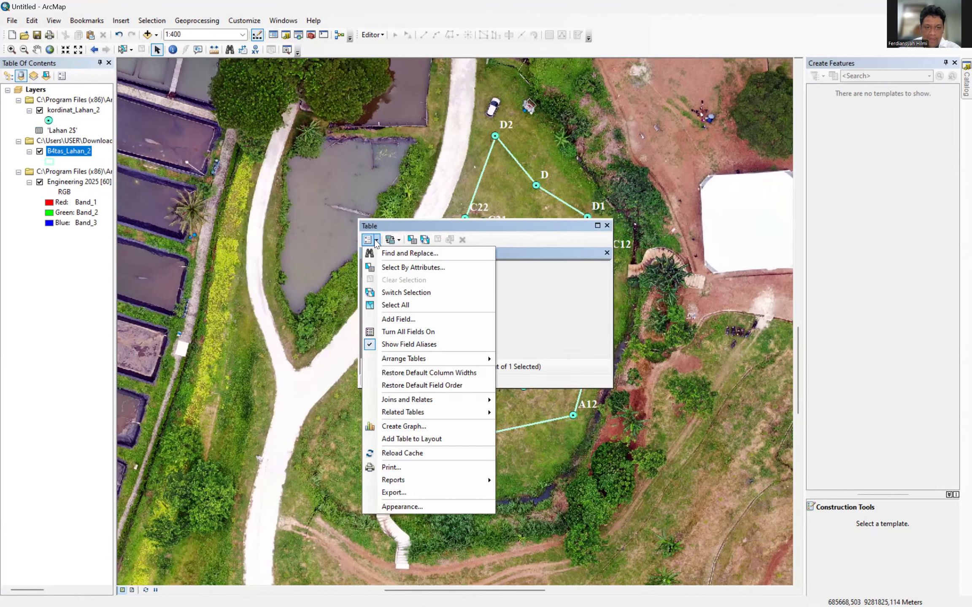
Create the Luas_Lahan Text field (length 50), trimming the mistyped '_2' from its name.
{"action": "left_click", "coordinate": [495, 228]}
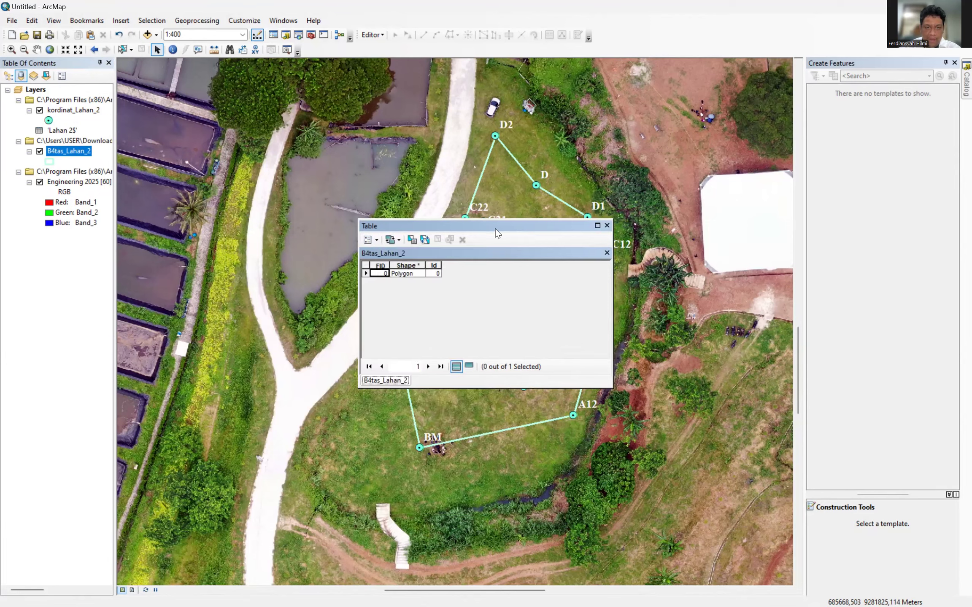
{"action": "left_click", "coordinate": [376, 241]}
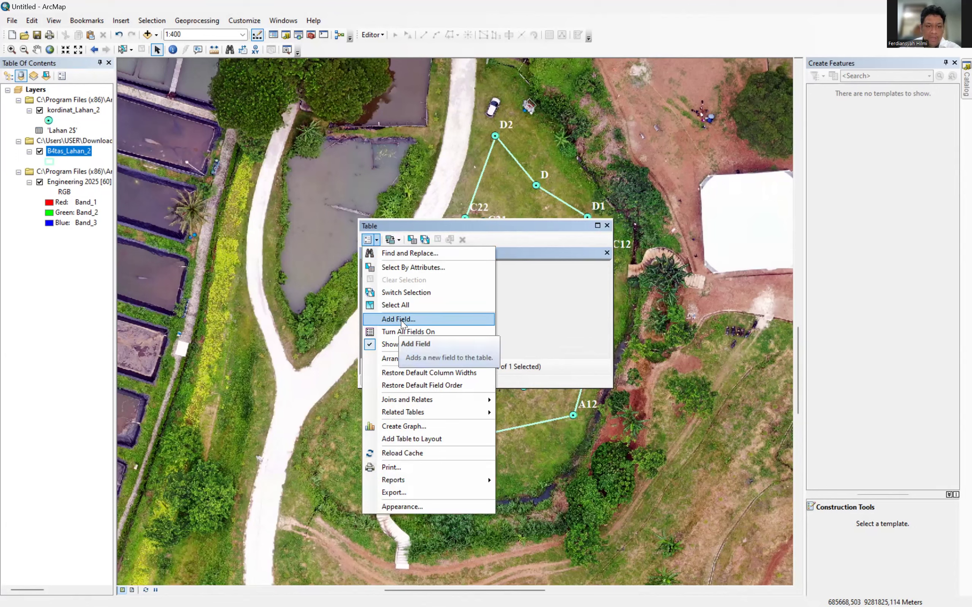
{"action": "left_click", "coordinate": [438, 320]}
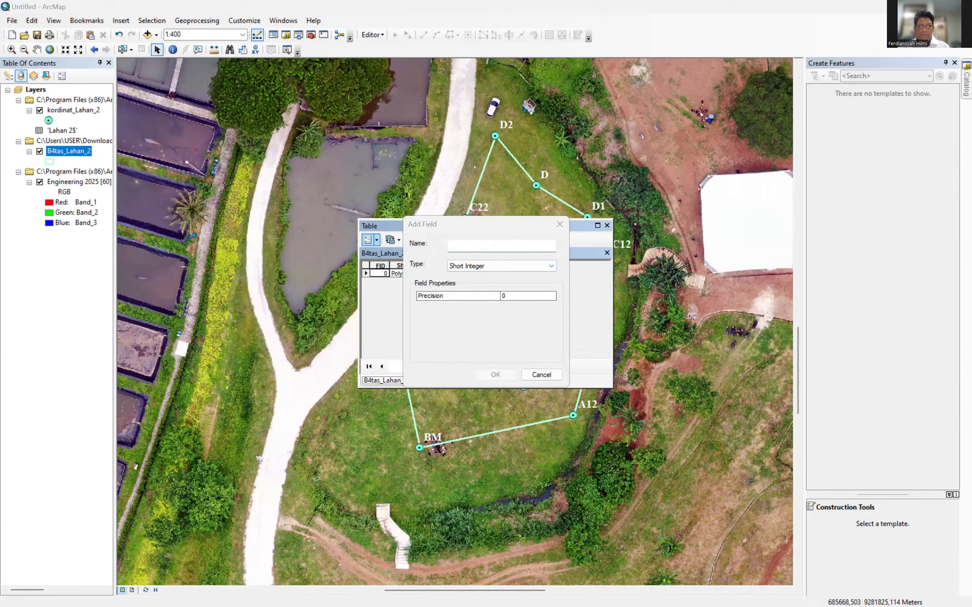
{"action": "left_click", "coordinate": [521, 245]}
{"action": "type", "text": "Luas"}
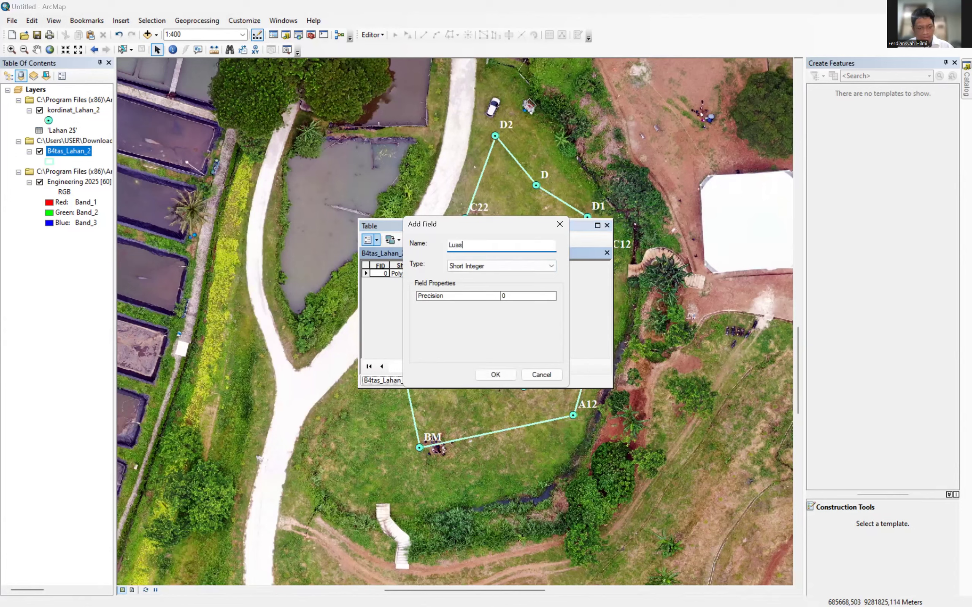
{"action": "type", "text": "_Lahan"}
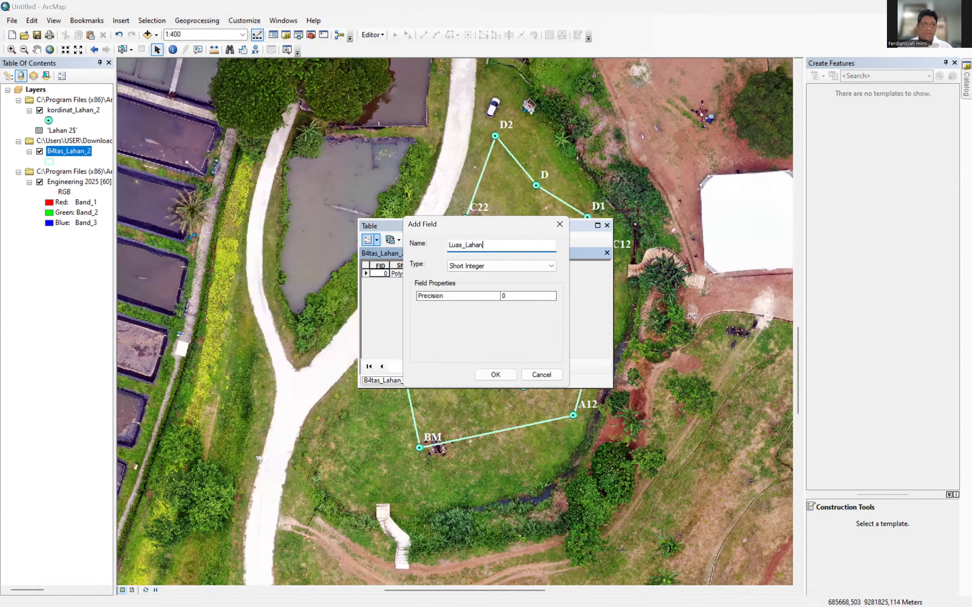
{"action": "type", "text": "_2"}
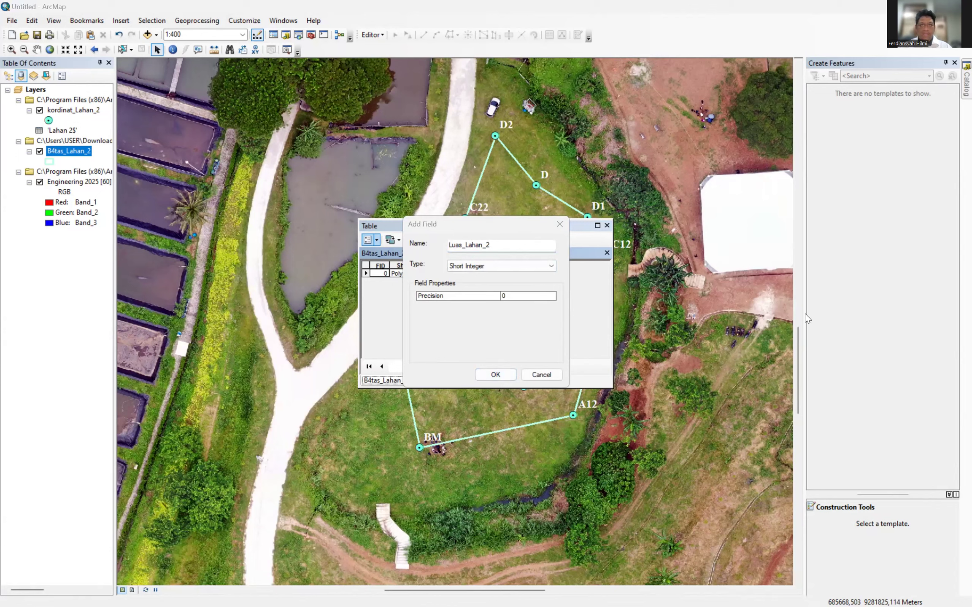
{"action": "left_click", "coordinate": [499, 247]}
{"action": "key", "text": "BackSpace"}
{"action": "key", "text": "BackSpace"}
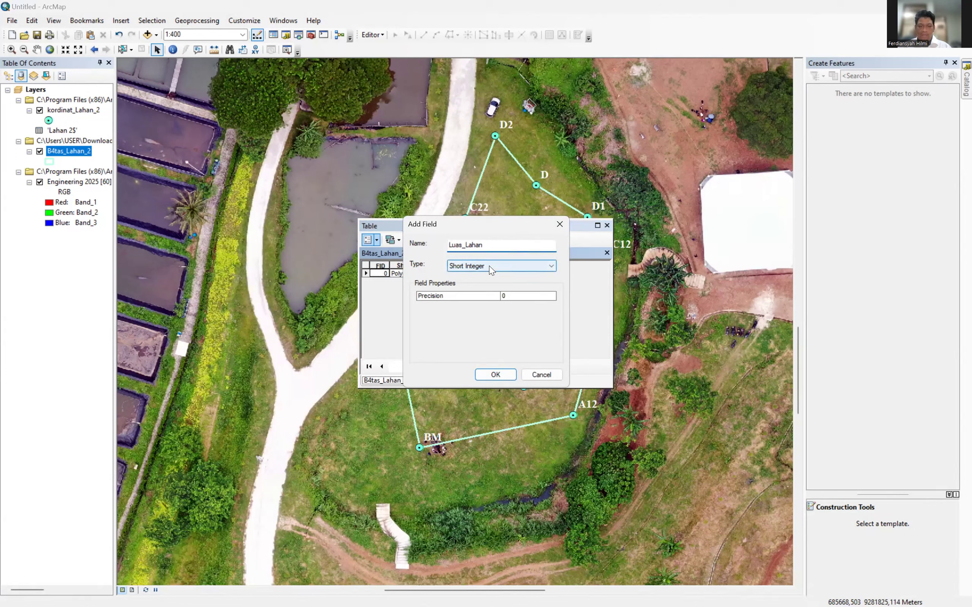
{"action": "left_click", "coordinate": [489, 266]}
{"action": "left_click", "coordinate": [483, 338]}
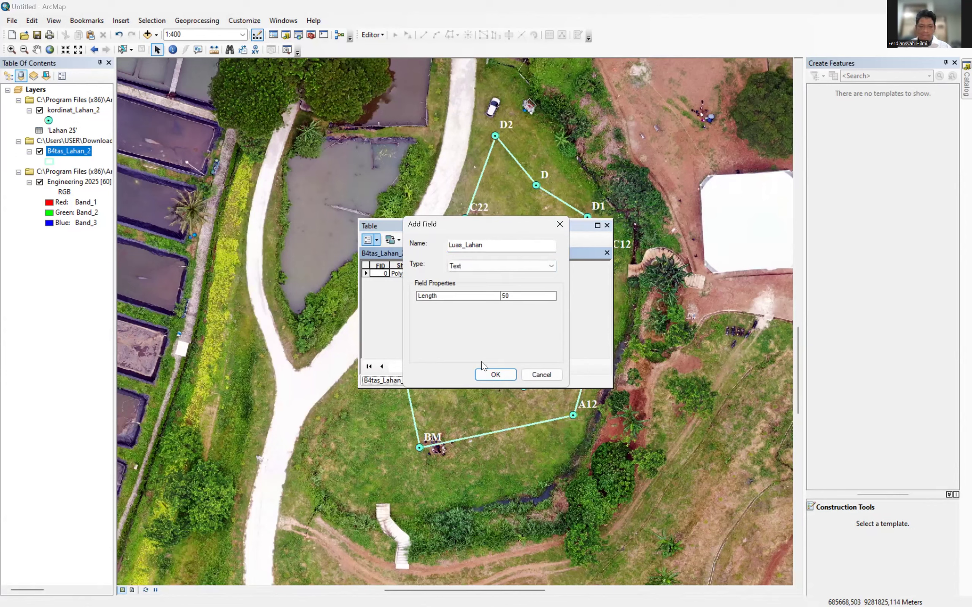
{"action": "left_click", "coordinate": [487, 375]}
{"action": "left_click_drag", "start_coordinate": [441, 353], "coordinate": [593, 352]}
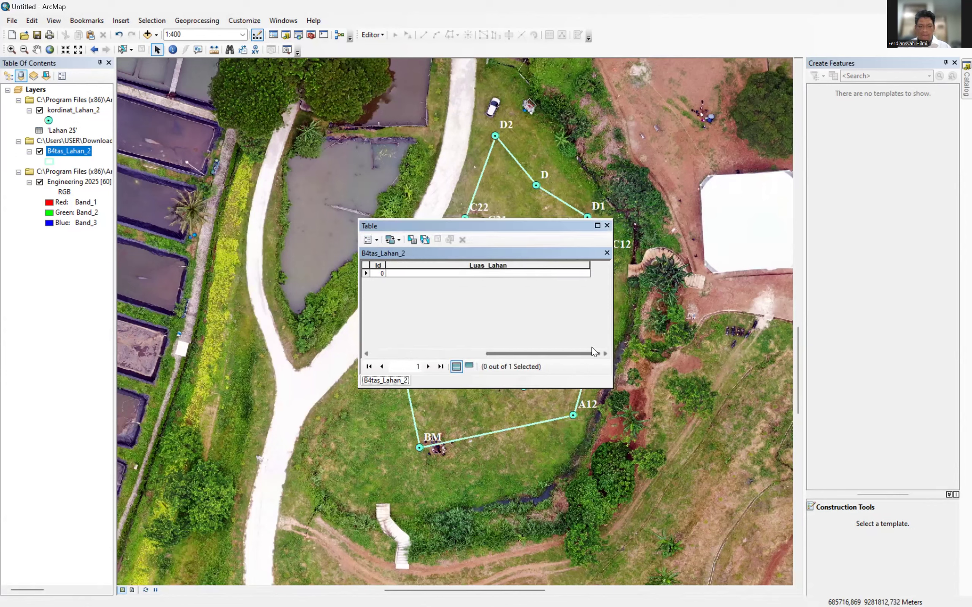
Add a Double field named X to the attribute table.
{"action": "left_click", "coordinate": [368, 241]}
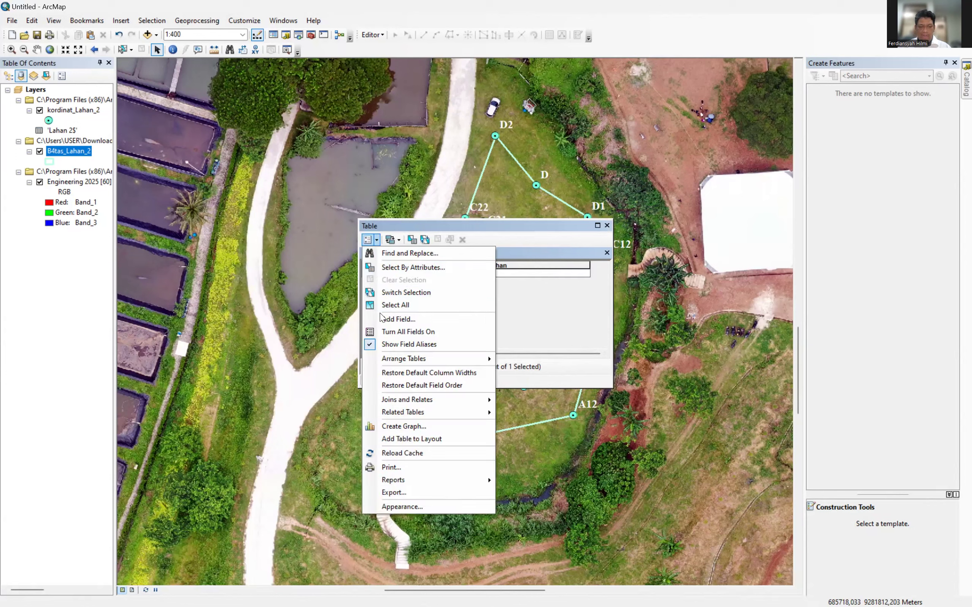
{"action": "key", "text": "Return"}
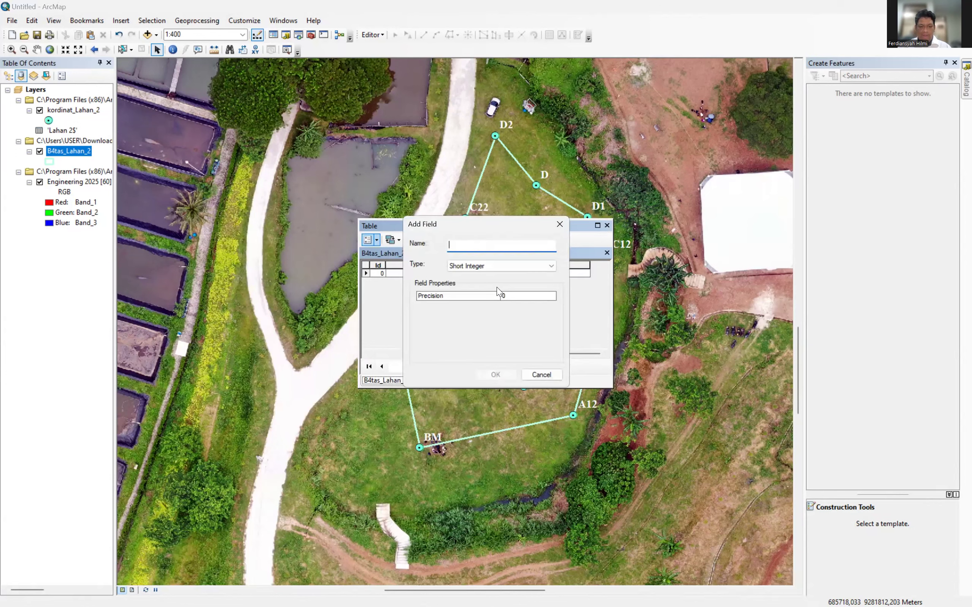
{"action": "type", "text": "X"}
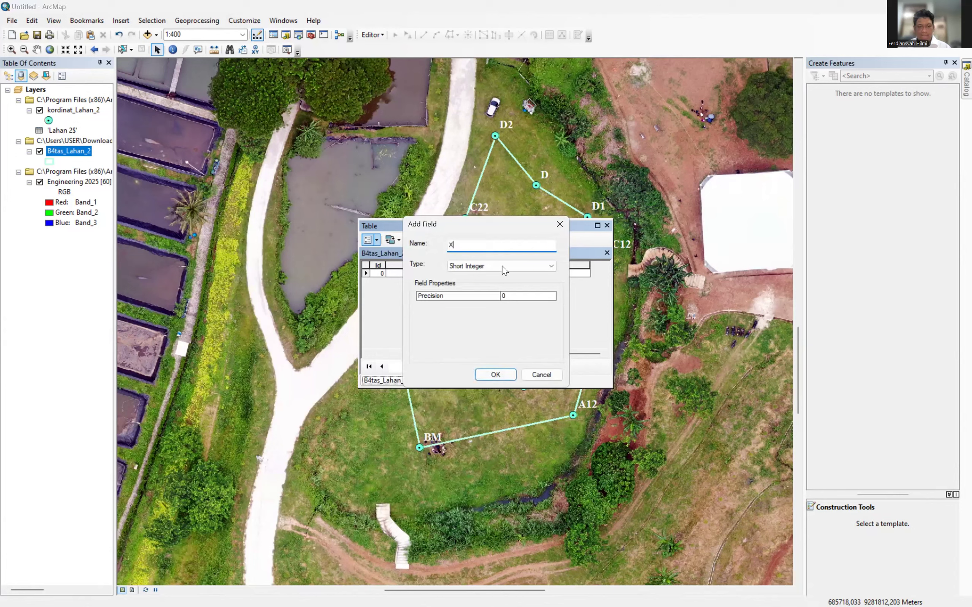
{"action": "left_click", "coordinate": [502, 266]}
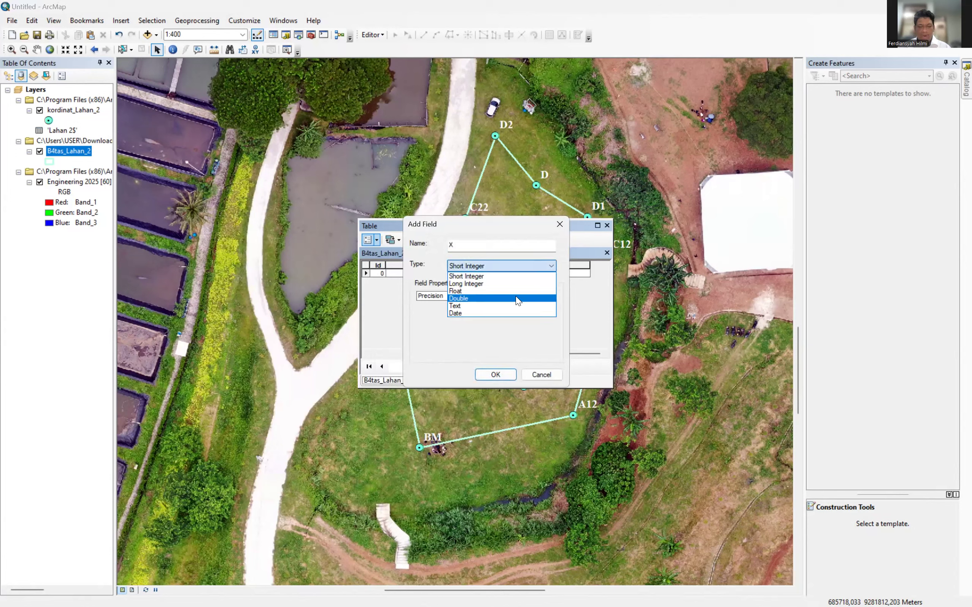
{"action": "left_click", "coordinate": [518, 299]}
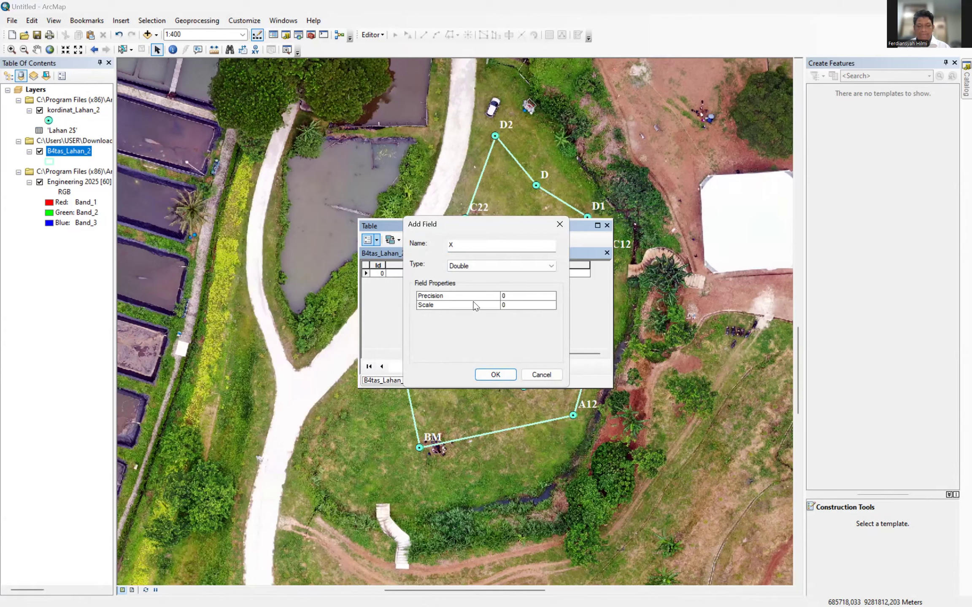
{"action": "left_click", "coordinate": [494, 374]}
{"action": "left_click_drag", "start_coordinate": [471, 353], "coordinate": [577, 355]}
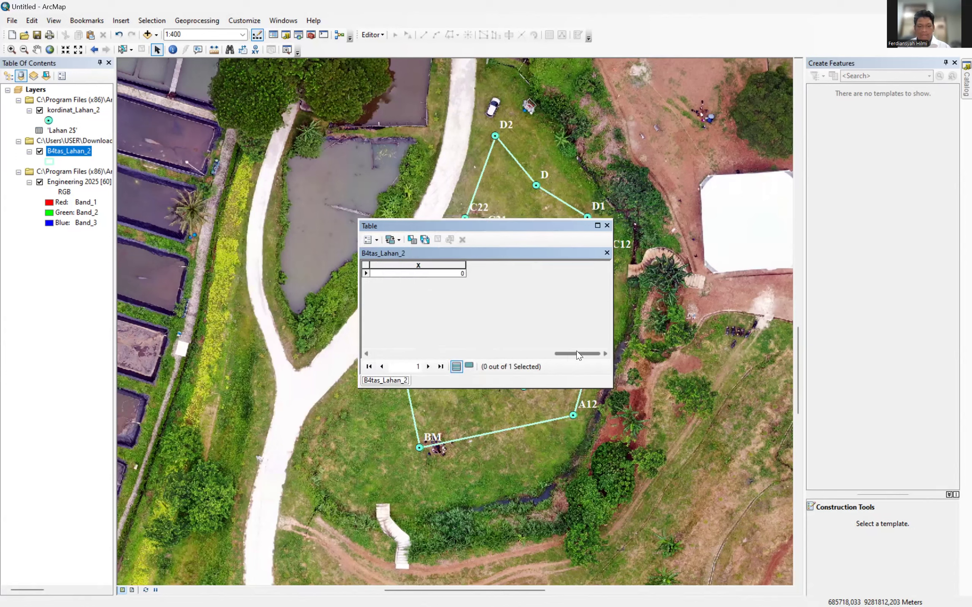
Add a second Double field named Y to the attribute table.
{"action": "left_click", "coordinate": [375, 239]}
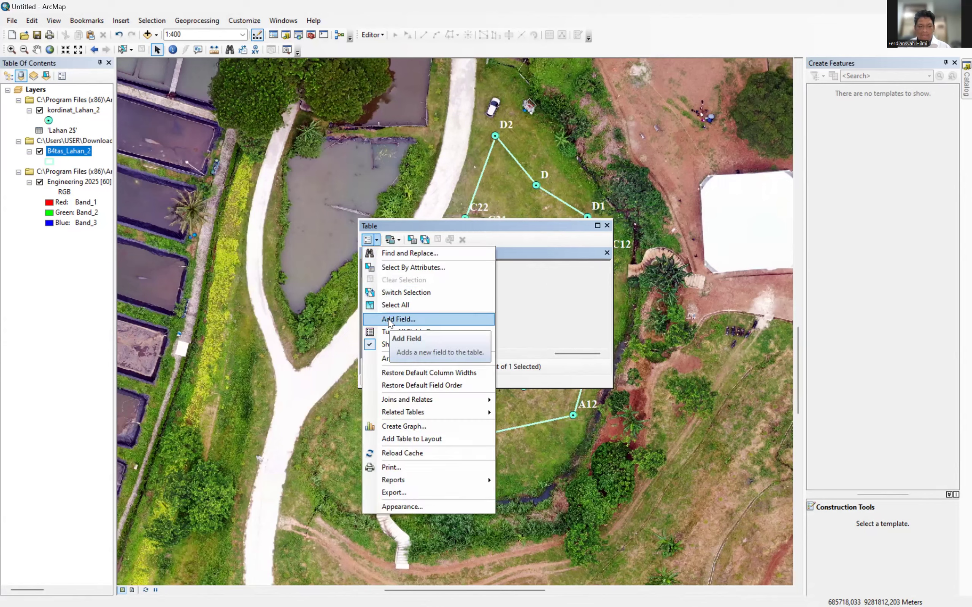
{"action": "left_click", "coordinate": [425, 323]}
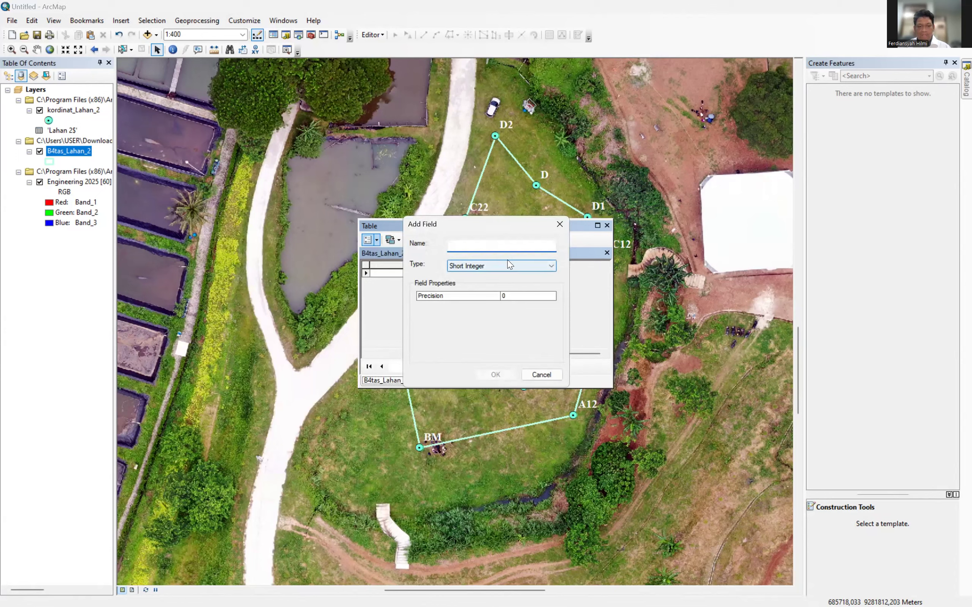
{"action": "type", "text": "Y"}
{"action": "left_click", "coordinate": [505, 265]}
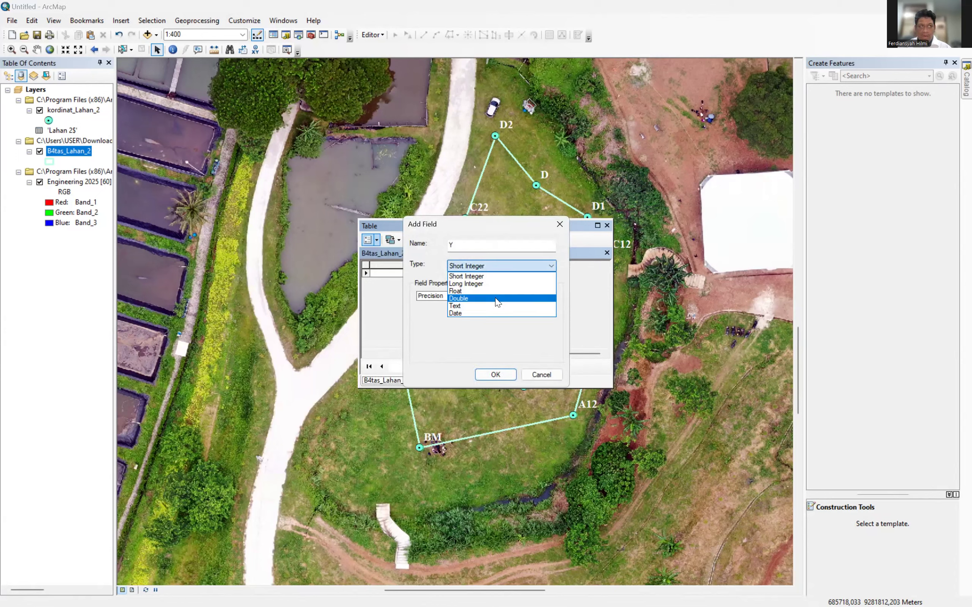
{"action": "left_click", "coordinate": [496, 299]}
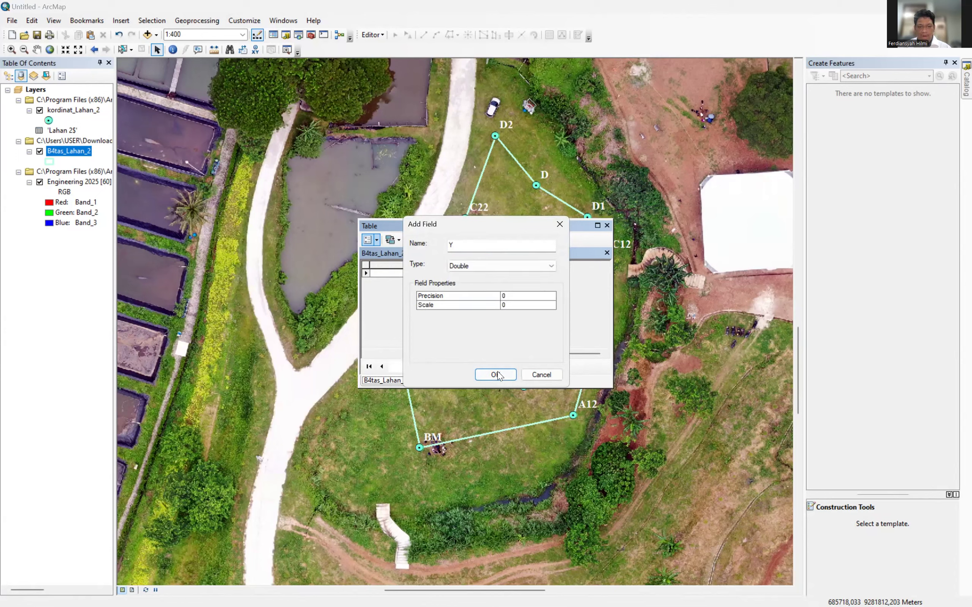
{"action": "key", "text": "Return"}
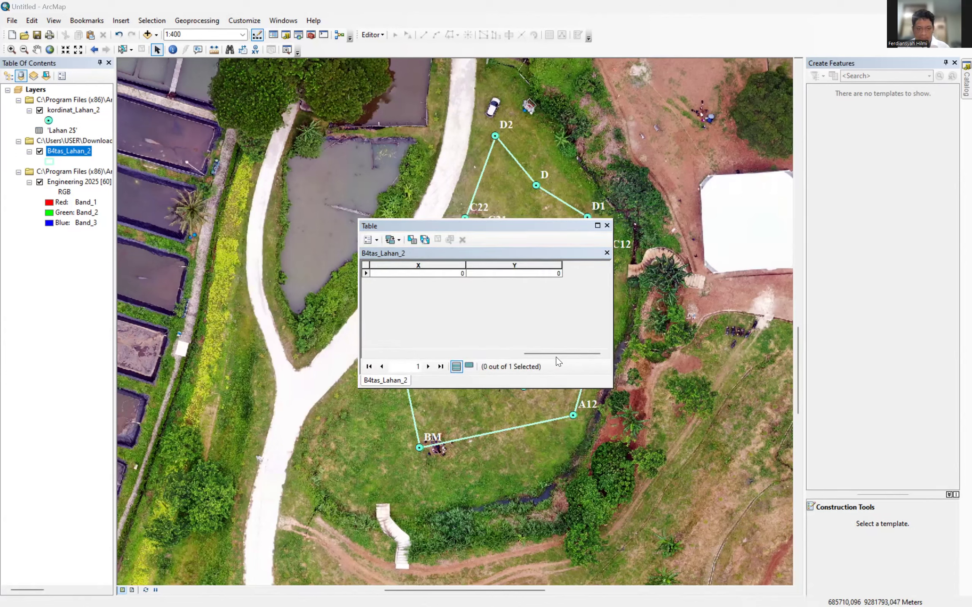
{"action": "left_click_drag", "start_coordinate": [554, 353], "coordinate": [405, 357]}
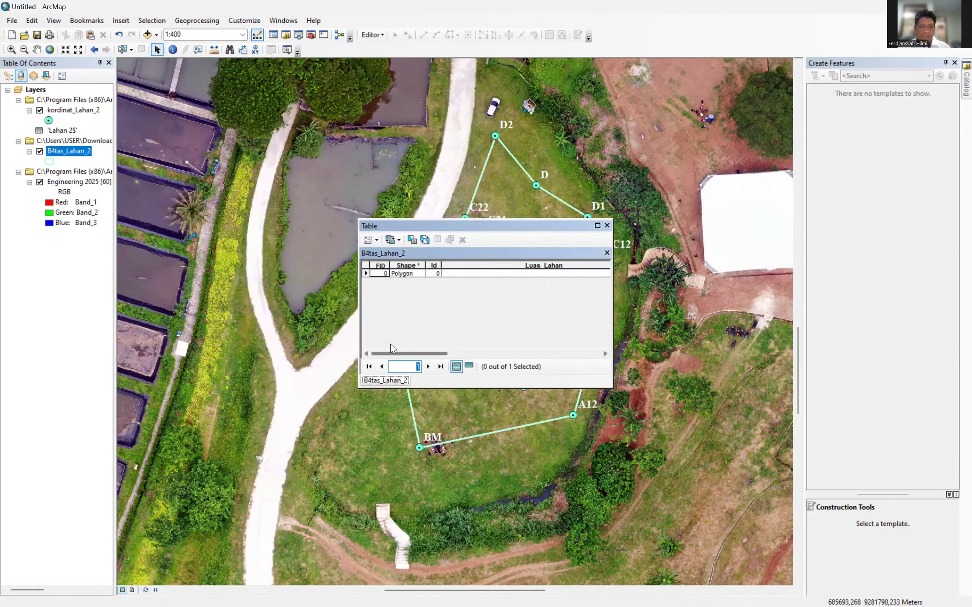
{"action": "left_click_drag", "start_coordinate": [403, 351], "coordinate": [418, 354]}
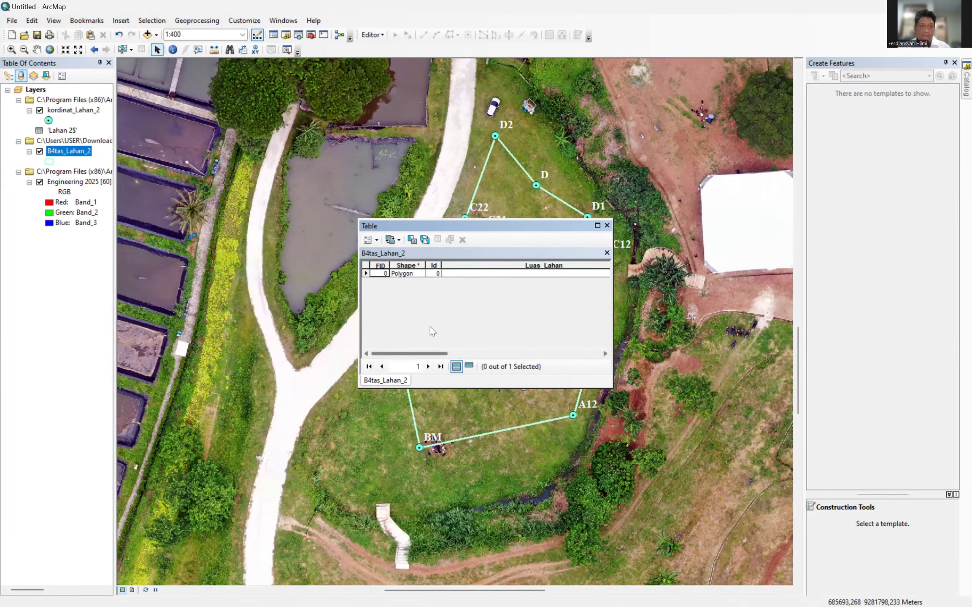
{"action": "left_click", "coordinate": [489, 264]}
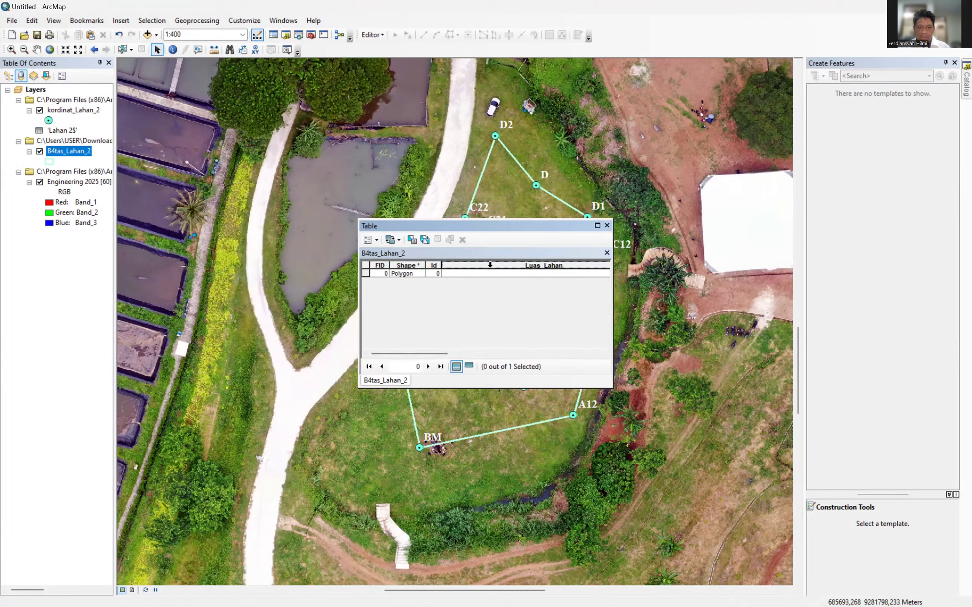
{"action": "right_click", "coordinate": [490, 265]}
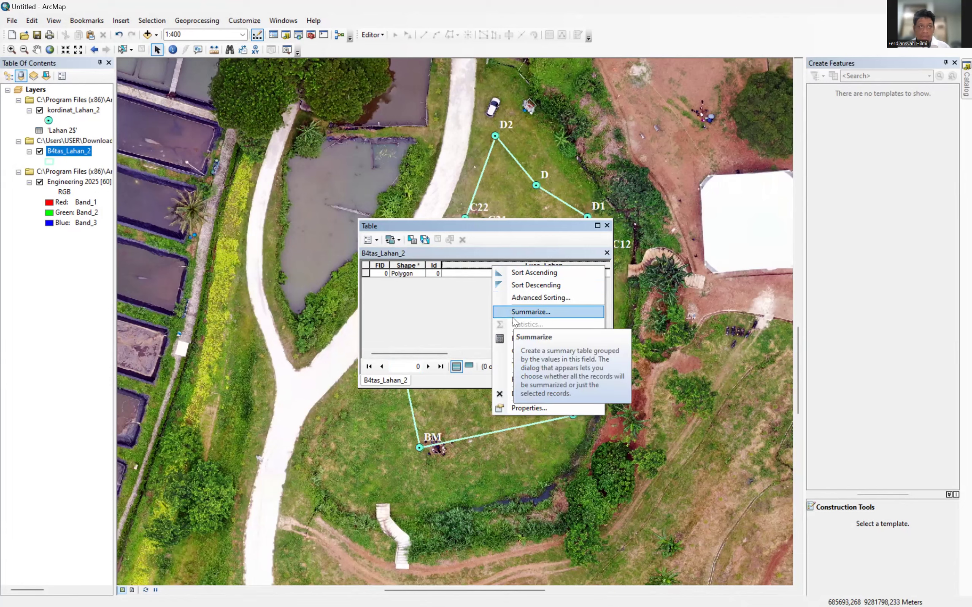
{"action": "left_click", "coordinate": [522, 351]}
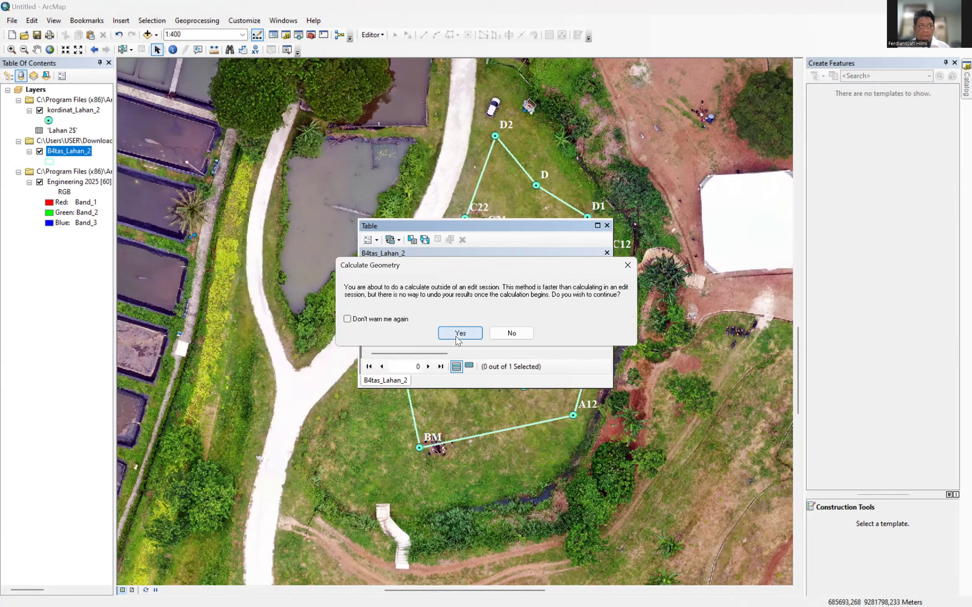
{"action": "left_click", "coordinate": [455, 336]}
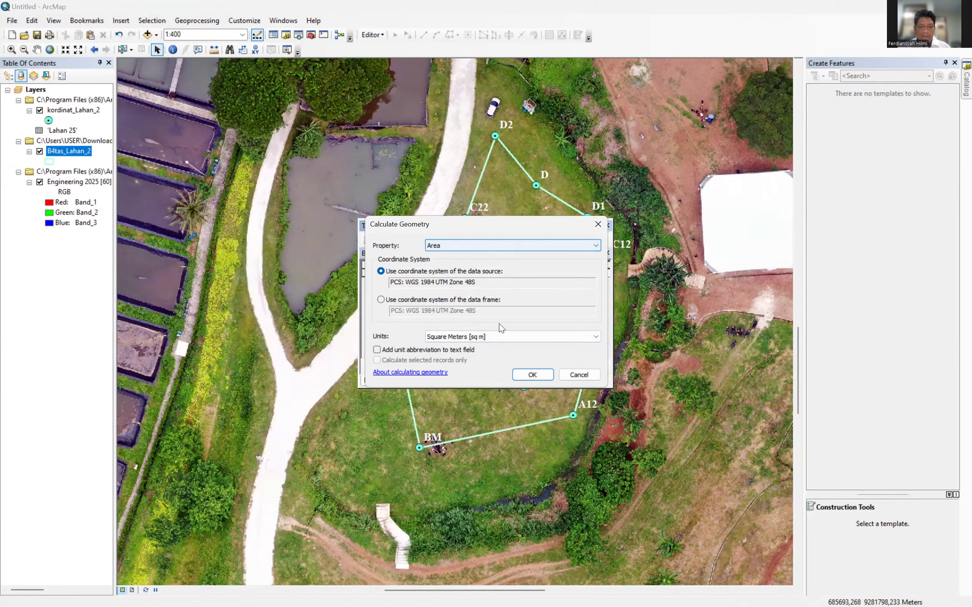
{"action": "left_click", "coordinate": [493, 336]}
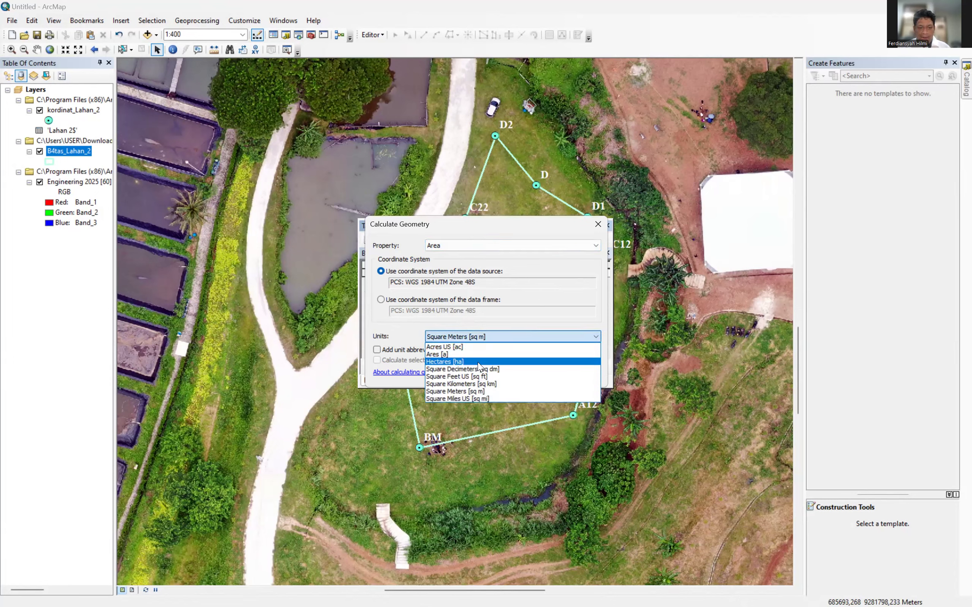
{"action": "left_click", "coordinate": [478, 362]}
{"action": "left_click", "coordinate": [491, 246]}
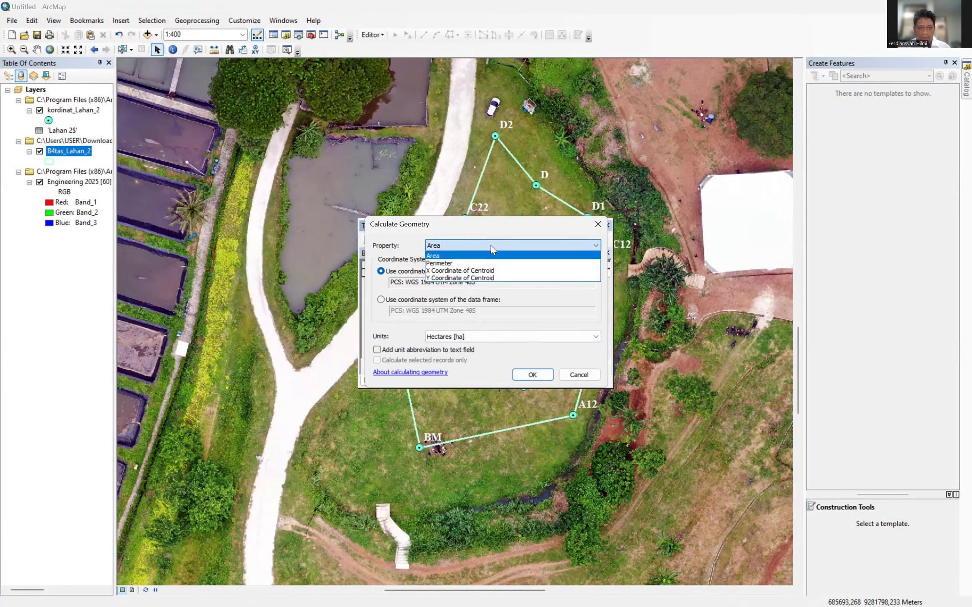
{"action": "left_click", "coordinate": [487, 255]}
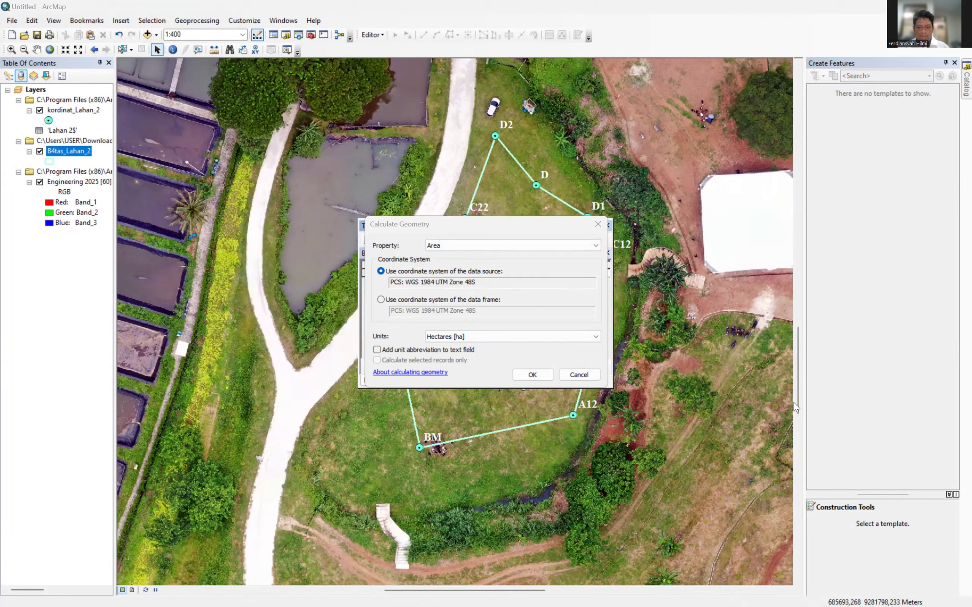
{"action": "left_click", "coordinate": [532, 375]}
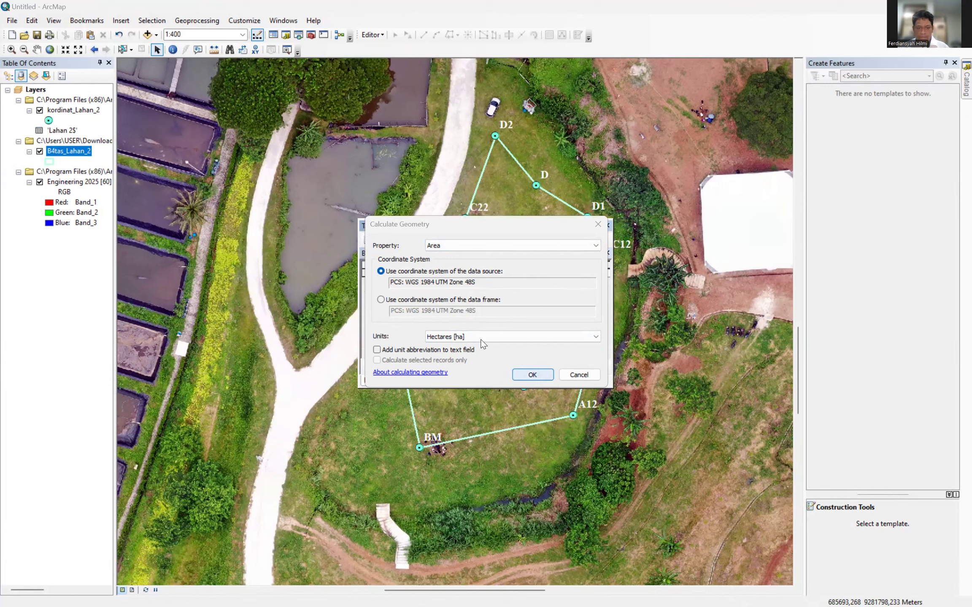
{"action": "left_click", "coordinate": [460, 333]}
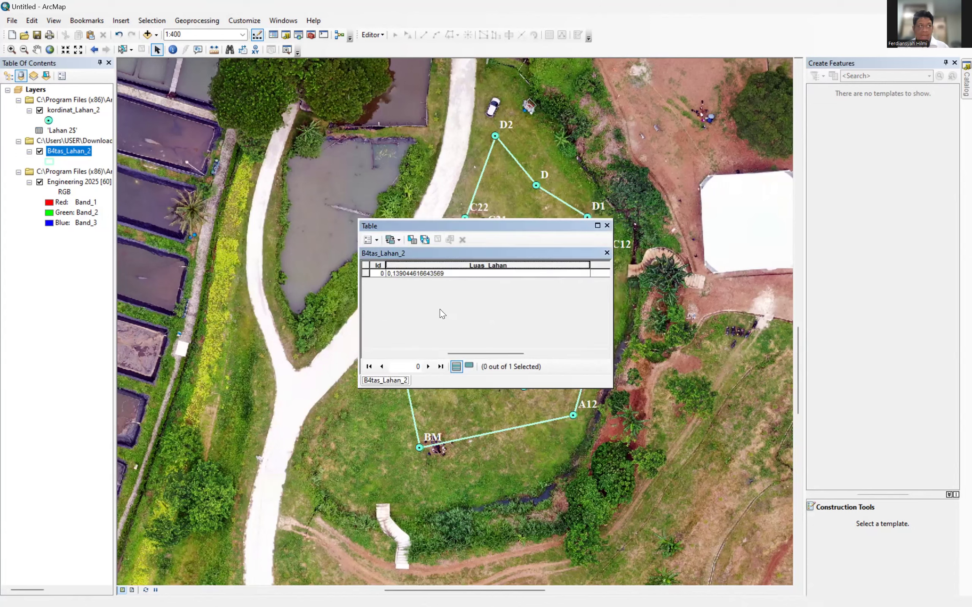
Calculate the X field as the centroid's X coordinate in meters, giving 685696,096561.
{"action": "left_click_drag", "start_coordinate": [468, 352], "coordinate": [566, 352]}
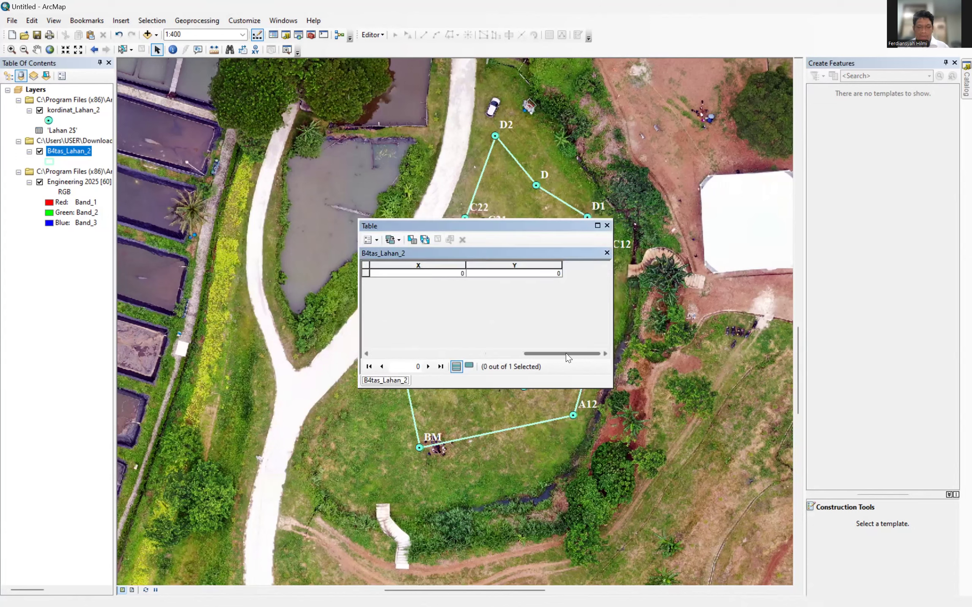
{"action": "right_click", "coordinate": [418, 265]}
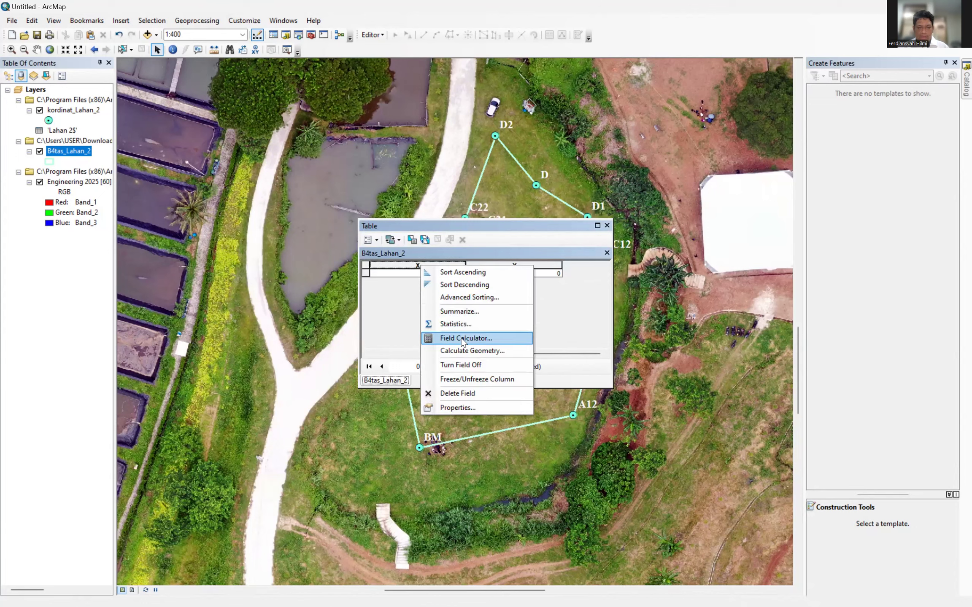
{"action": "left_click", "coordinate": [467, 350]}
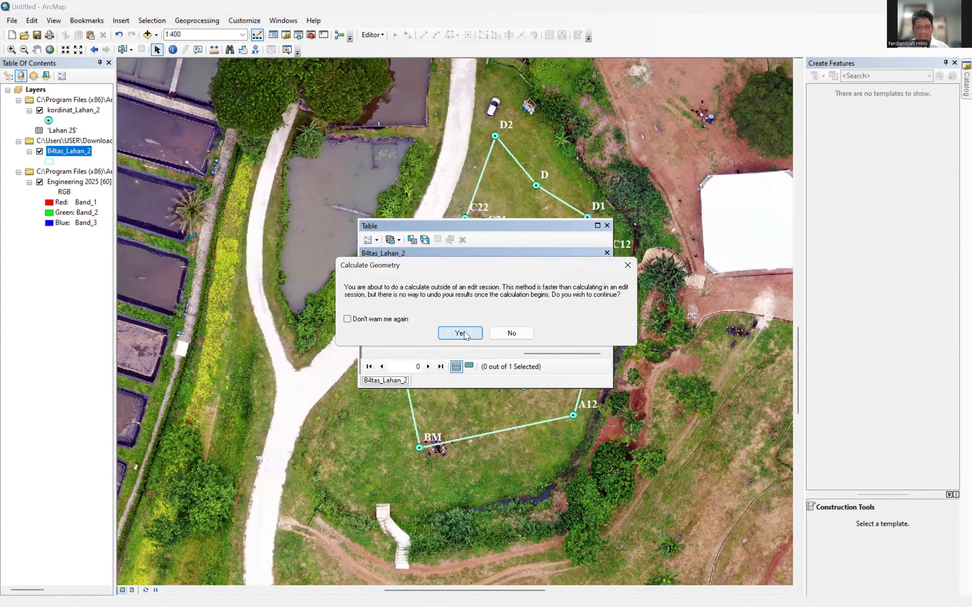
{"action": "left_click", "coordinate": [459, 333]}
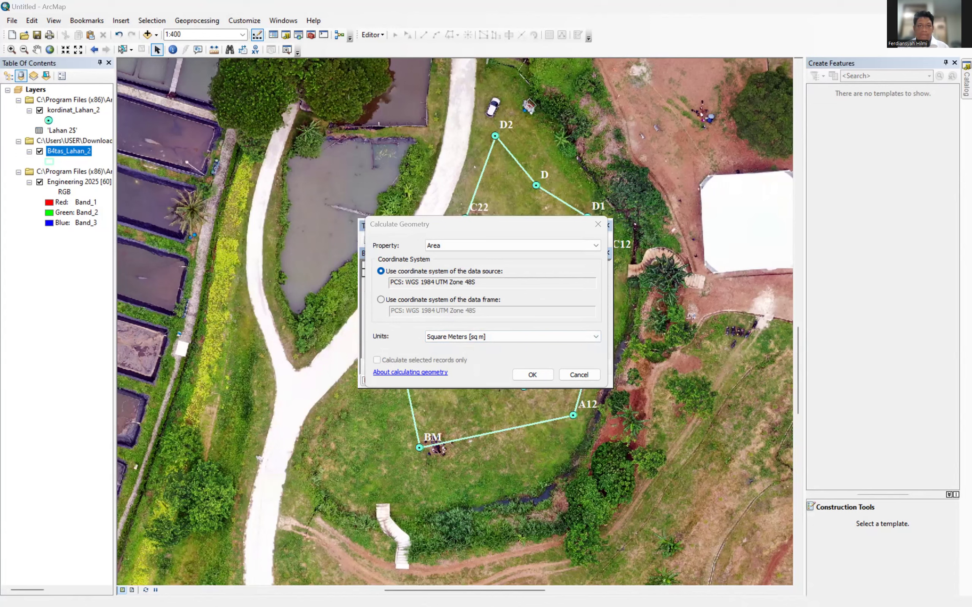
{"action": "left_click", "coordinate": [497, 245]}
{"action": "left_click", "coordinate": [497, 273]}
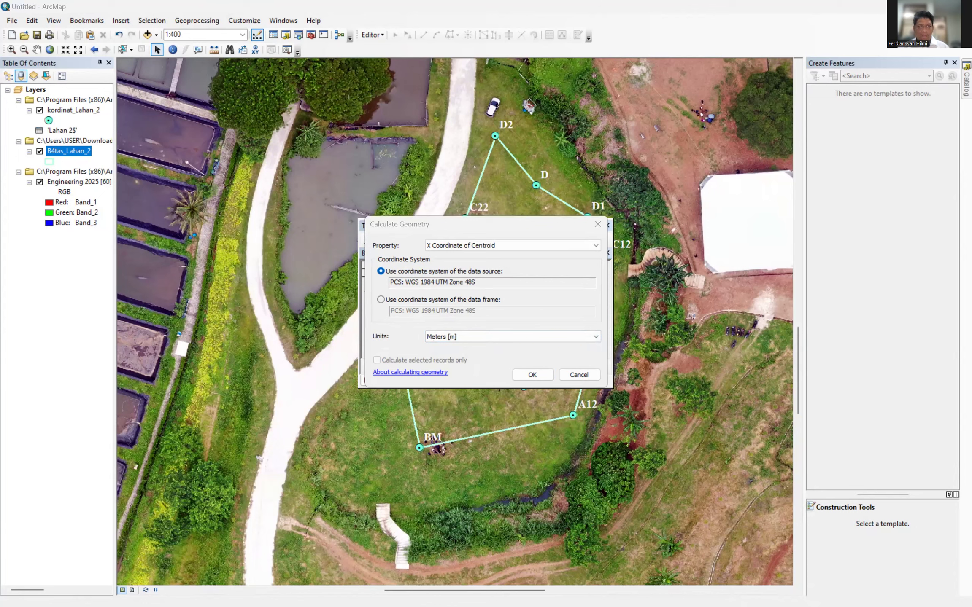
{"action": "left_click", "coordinate": [531, 374]}
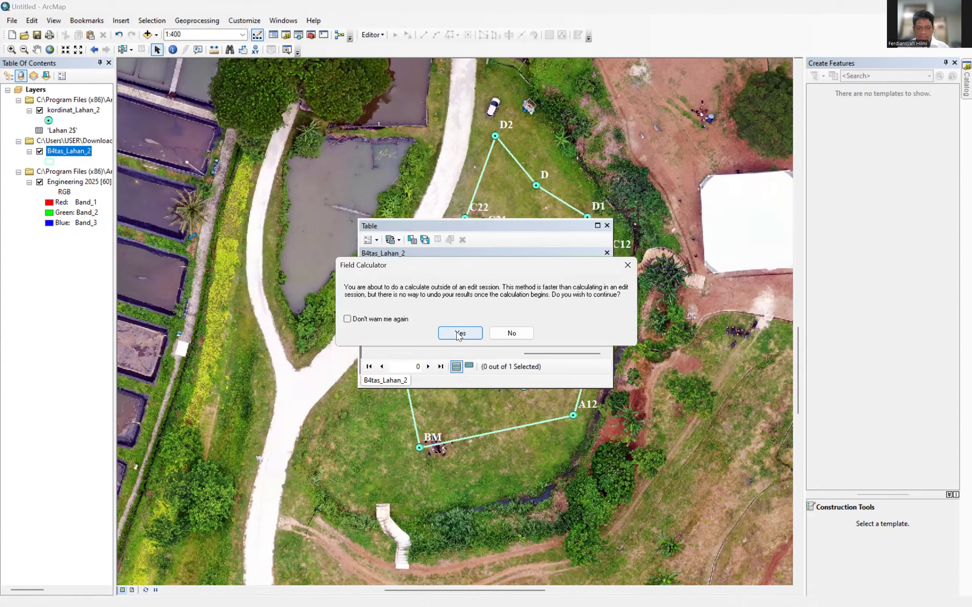
{"action": "left_click", "coordinate": [459, 334]}
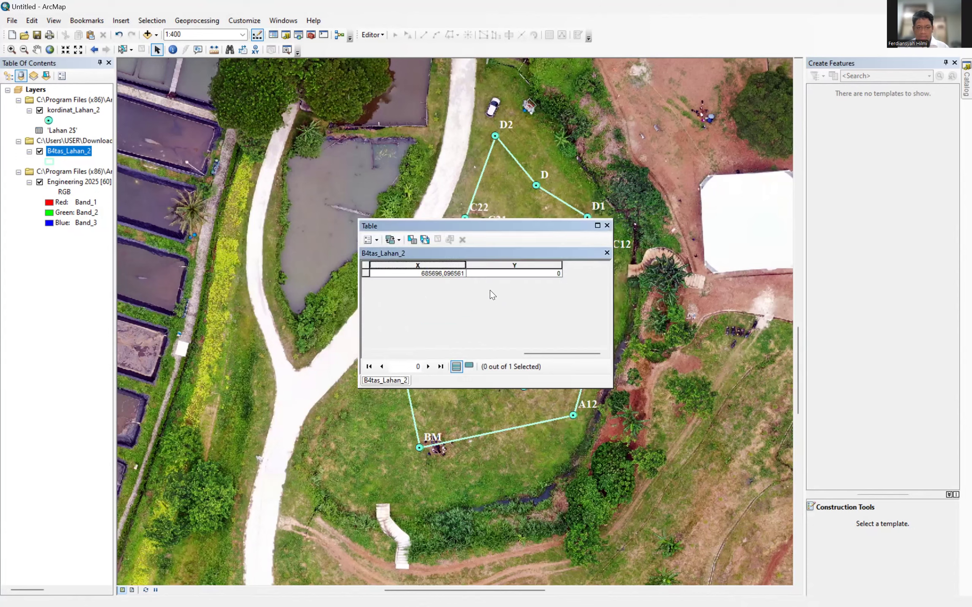
{"action": "left_click", "coordinate": [505, 265]}
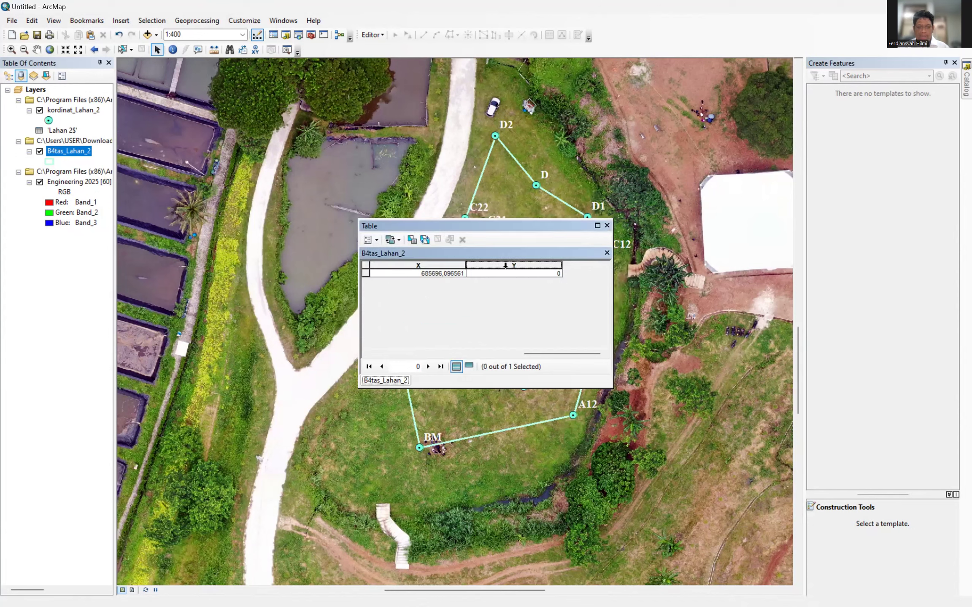
Calculate the Y field as the centroid's Y coordinate in meters, giving 9281813,03751.
{"action": "right_click", "coordinate": [505, 265]}
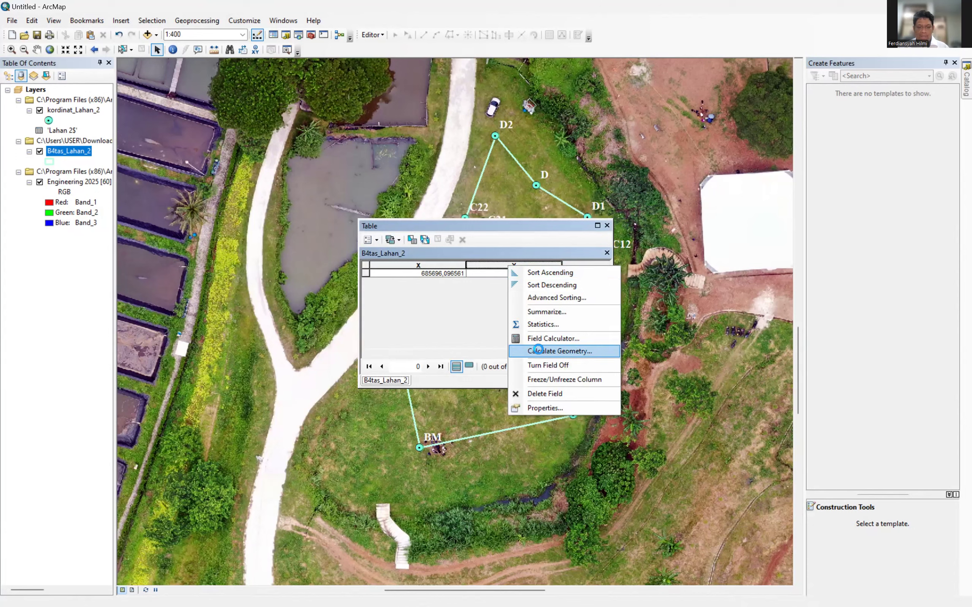
{"action": "left_click", "coordinate": [538, 350]}
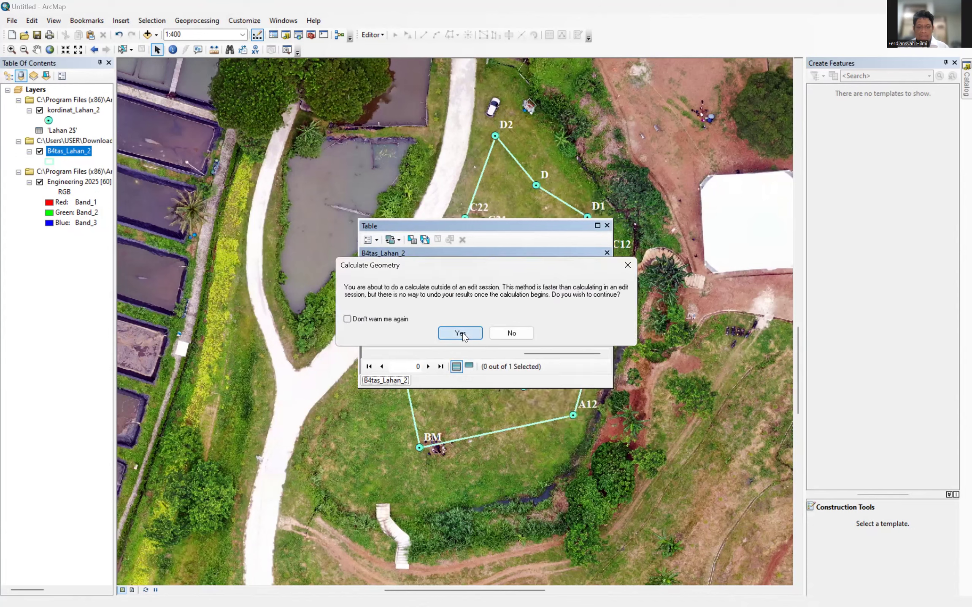
{"action": "left_click", "coordinate": [462, 333]}
{"action": "left_click", "coordinate": [480, 246]}
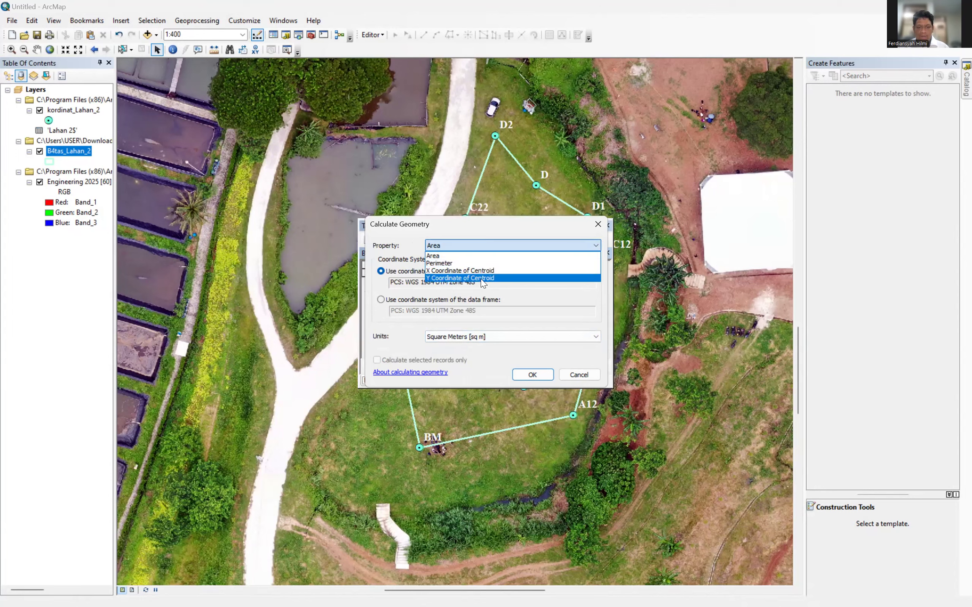
{"action": "left_click", "coordinate": [483, 278]}
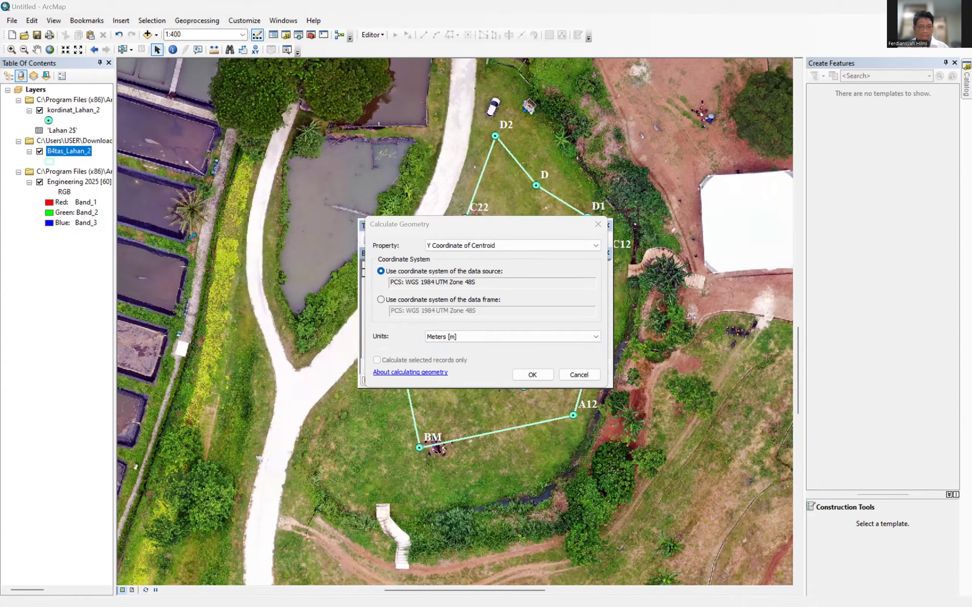
{"action": "left_click", "coordinate": [460, 340]}
{"action": "left_click", "coordinate": [535, 376]}
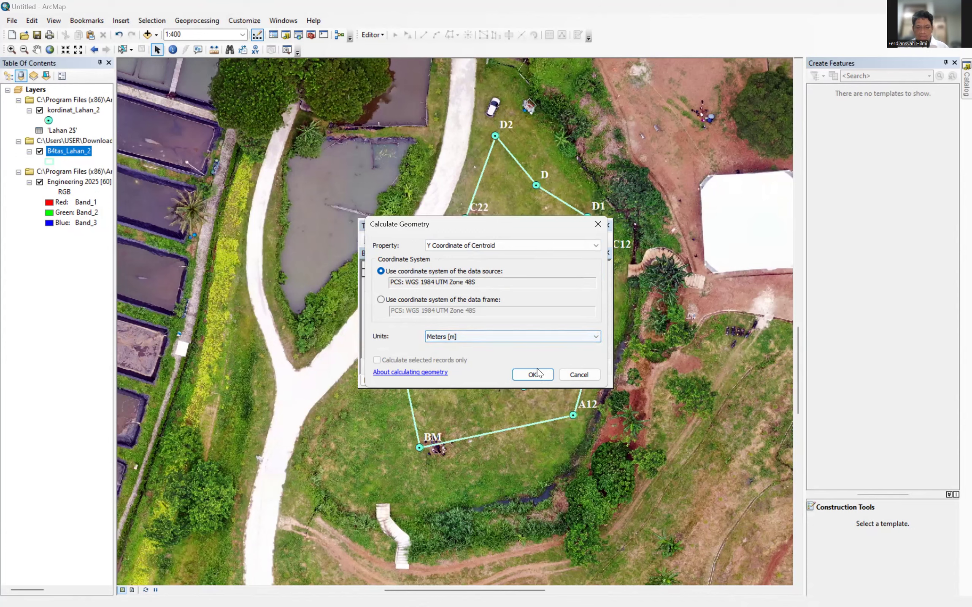
{"action": "left_click", "coordinate": [533, 375]}
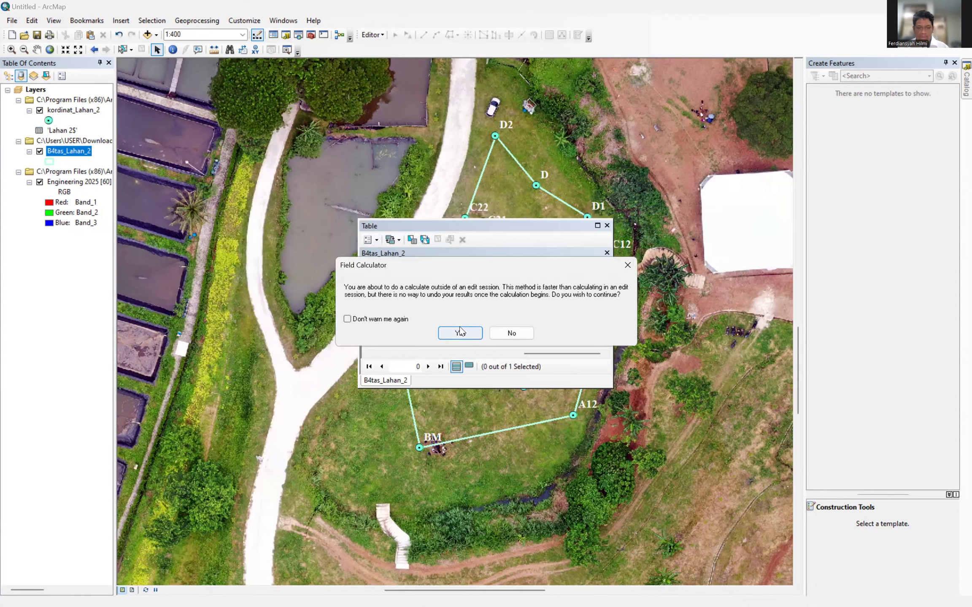
{"action": "left_click", "coordinate": [459, 331]}
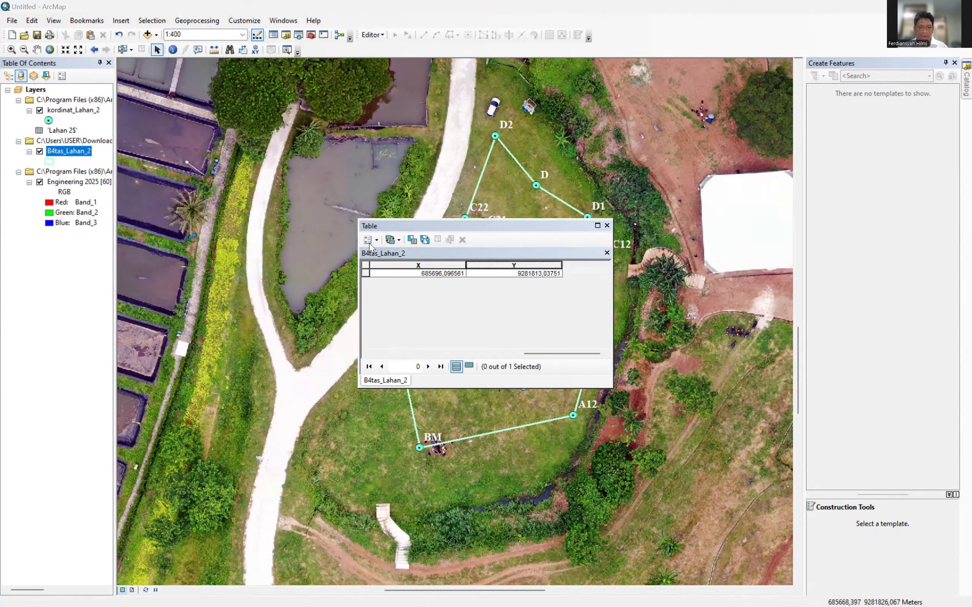
Scroll the B4tas_Lahan_2 table back to the Shape, Id and Luas_Lahan columns.
{"action": "left_click_drag", "start_coordinate": [530, 354], "coordinate": [425, 354]}
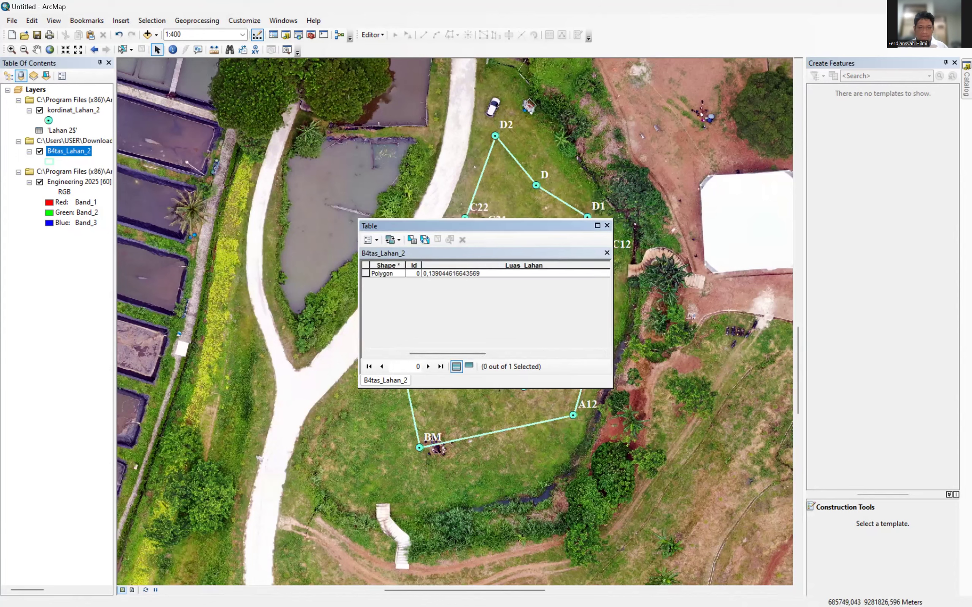
{"action": "key", "text": "alt+Tab"}
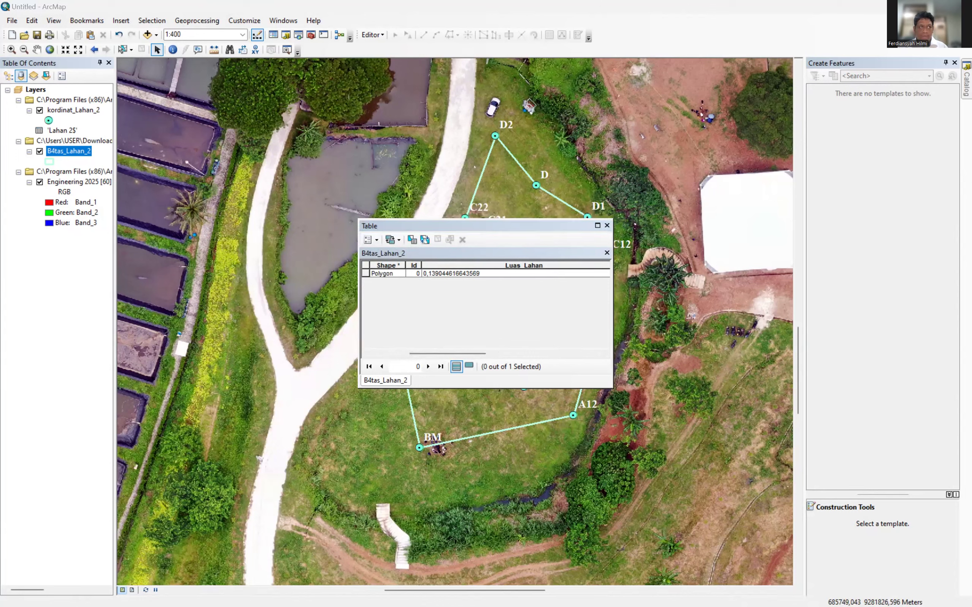
Open the Export Data dialog for B4tas_Lahan_2 from the Table Options menu.
{"action": "left_click", "coordinate": [376, 240]}
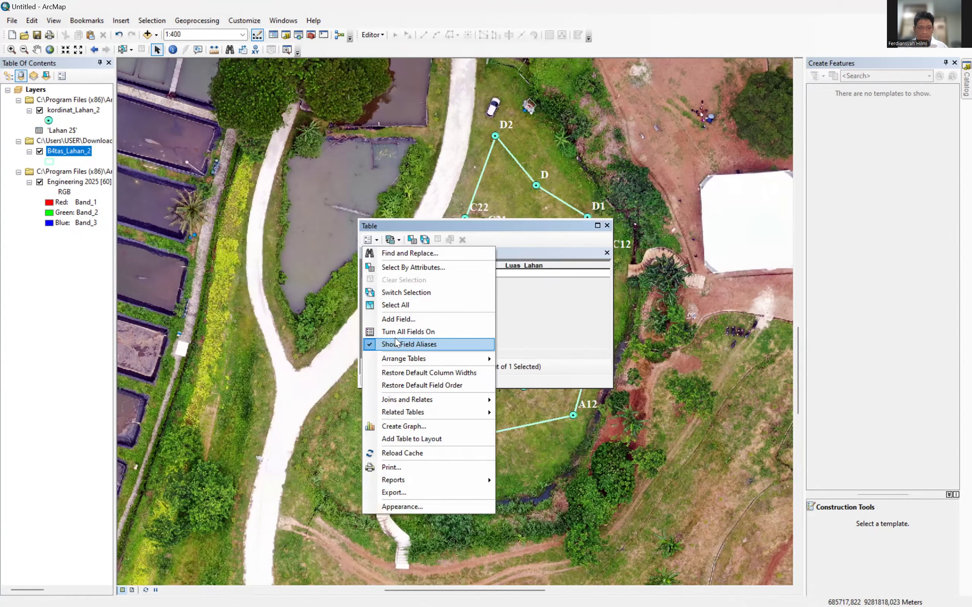
{"action": "key", "text": "Escape"}
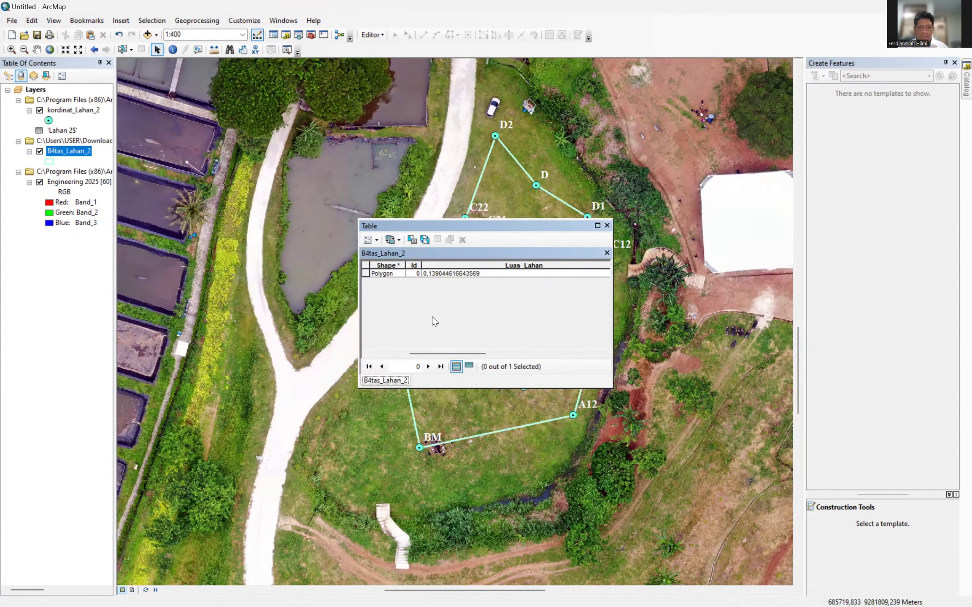
{"action": "left_click", "coordinate": [377, 240]}
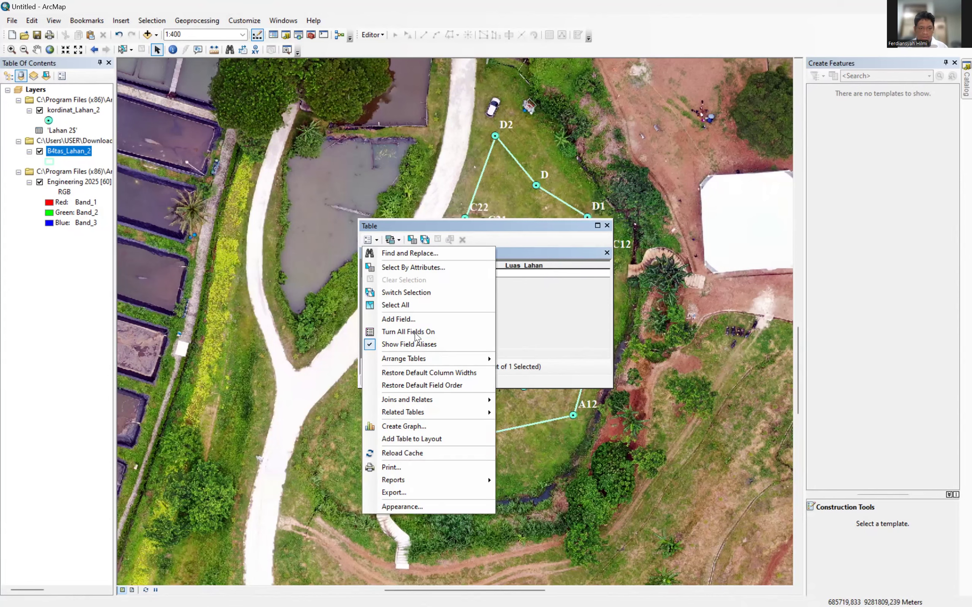
{"action": "left_click", "coordinate": [393, 493]}
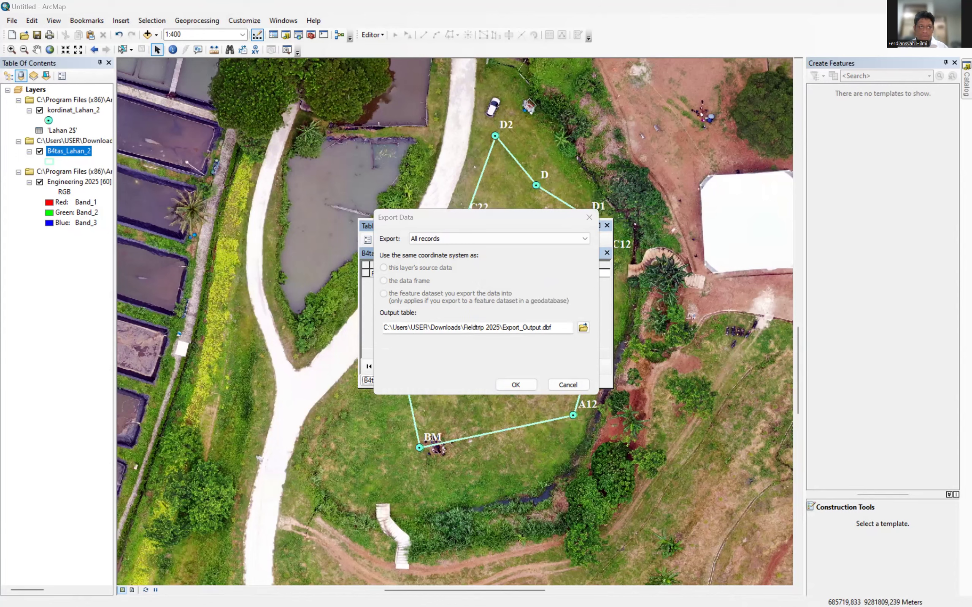
Browse the export destination to the Downloads\Fieldtrip 2025 folder.
{"action": "left_click", "coordinate": [582, 327]}
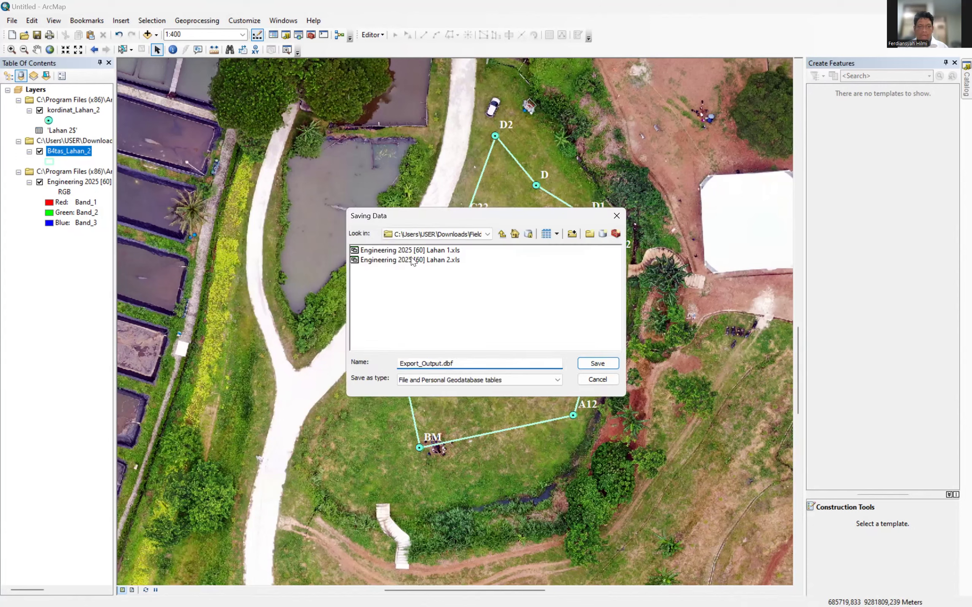
{"action": "left_click", "coordinate": [427, 235]}
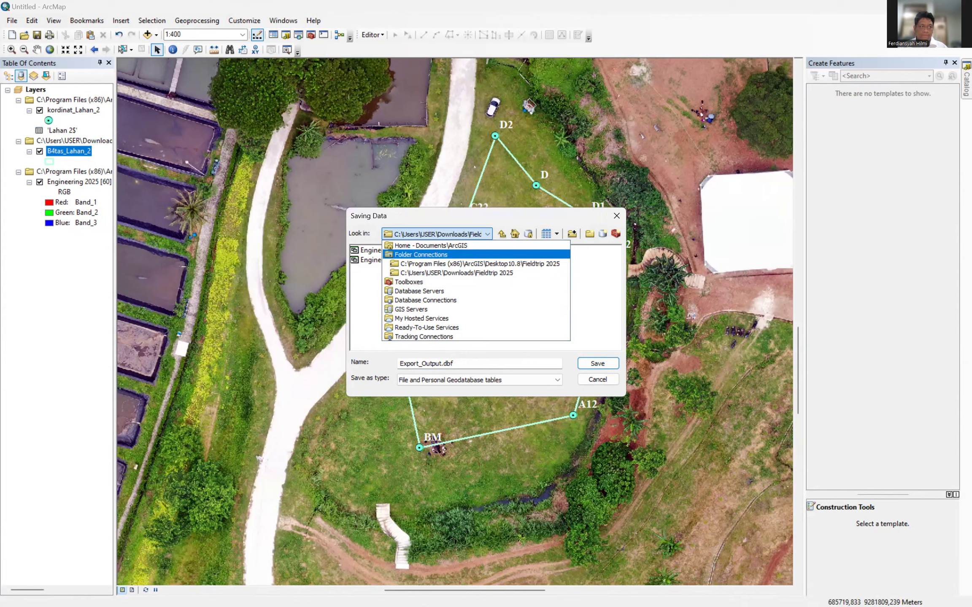
{"action": "key", "text": "alt+Tab"}
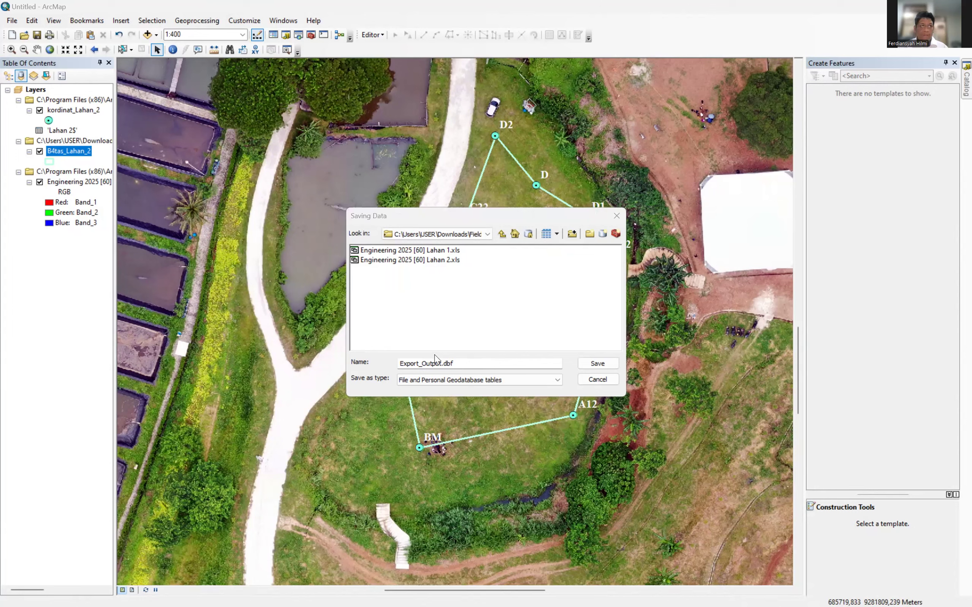
{"action": "left_click", "coordinate": [459, 234]}
{"action": "left_click", "coordinate": [455, 263]}
{"action": "left_click", "coordinate": [455, 234]}
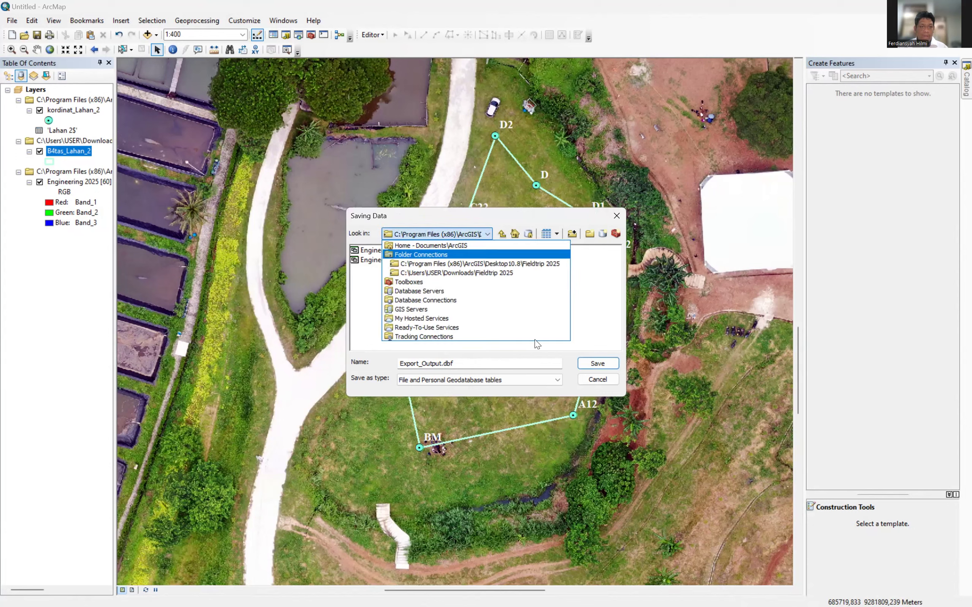
{"action": "left_click", "coordinate": [469, 262]}
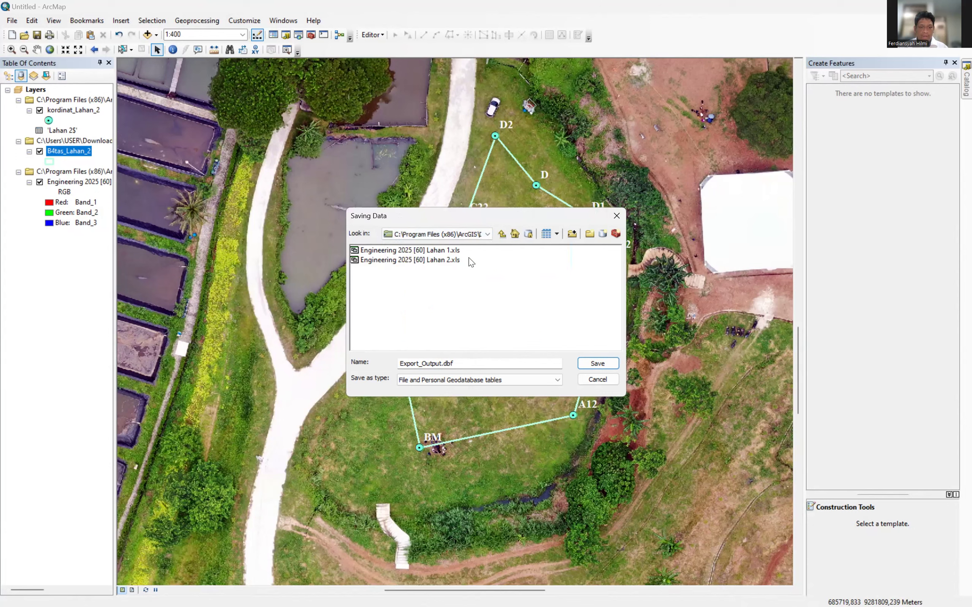
{"action": "left_click", "coordinate": [460, 236]}
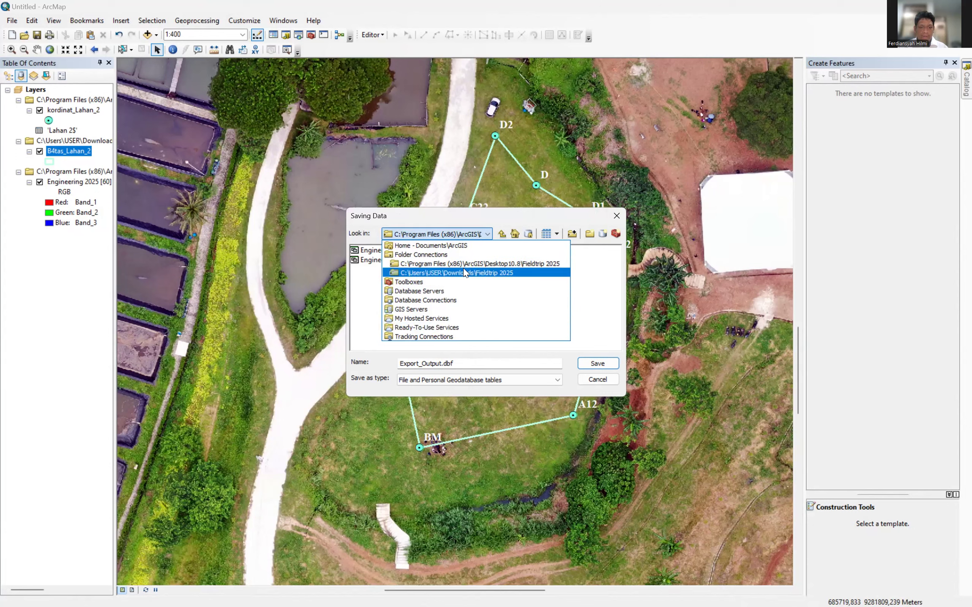
{"action": "left_click", "coordinate": [465, 273]}
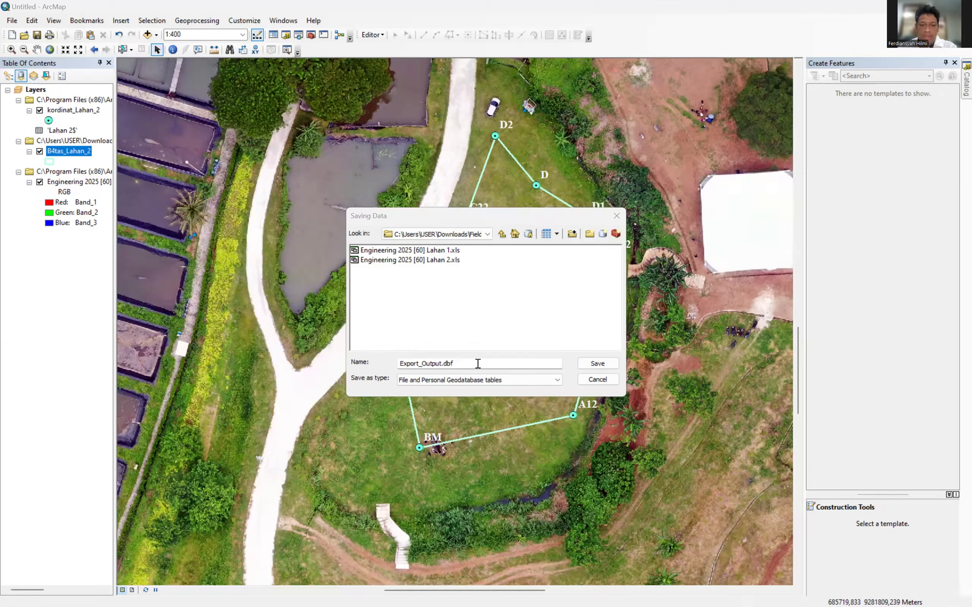
Name the output Titik Tengah as a dBASE Table and save.
{"action": "left_click", "coordinate": [376, 362]}
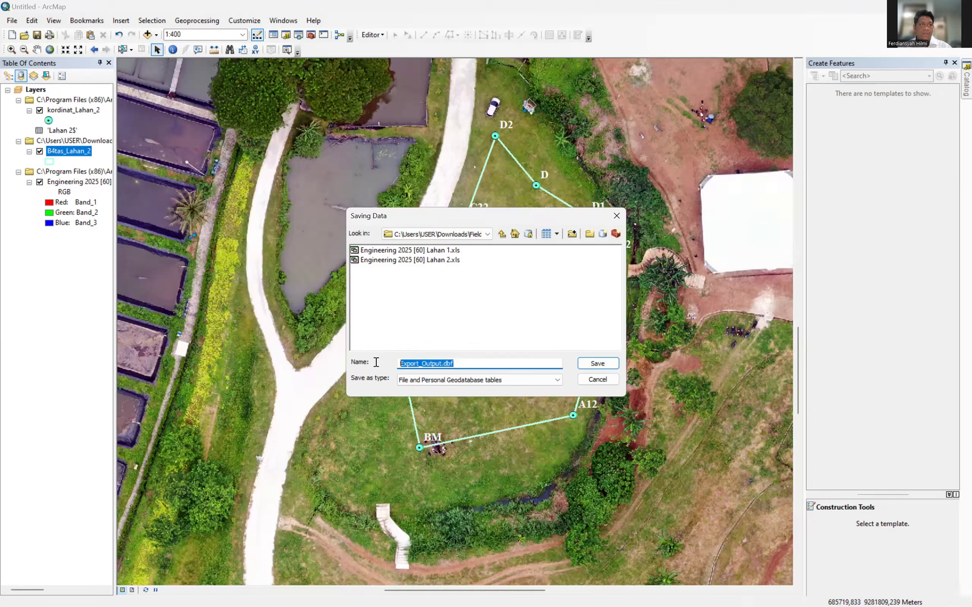
{"action": "type", "text": "Titik "}
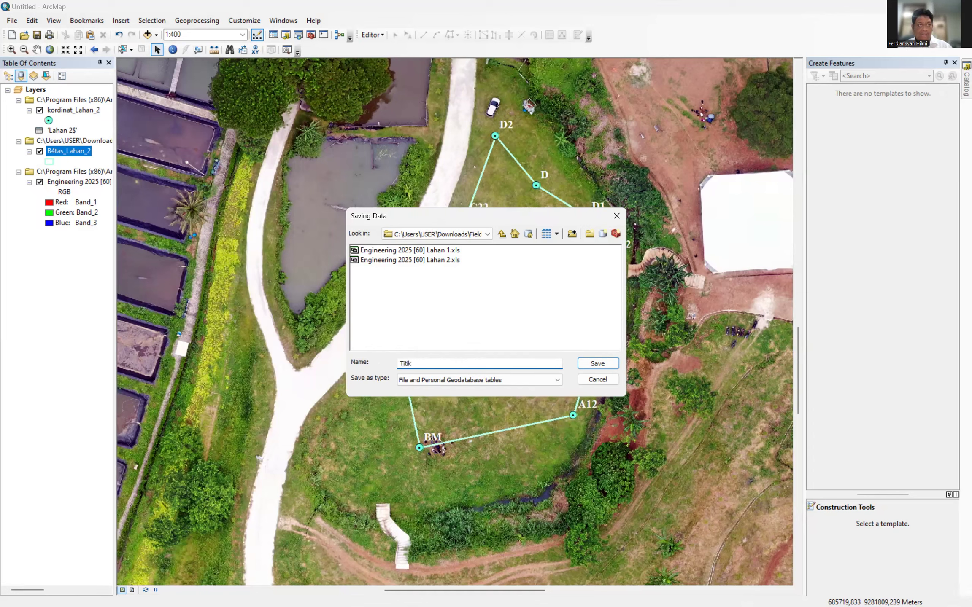
{"action": "type", "text": "Tengah"}
{"action": "left_click", "coordinate": [426, 380]}
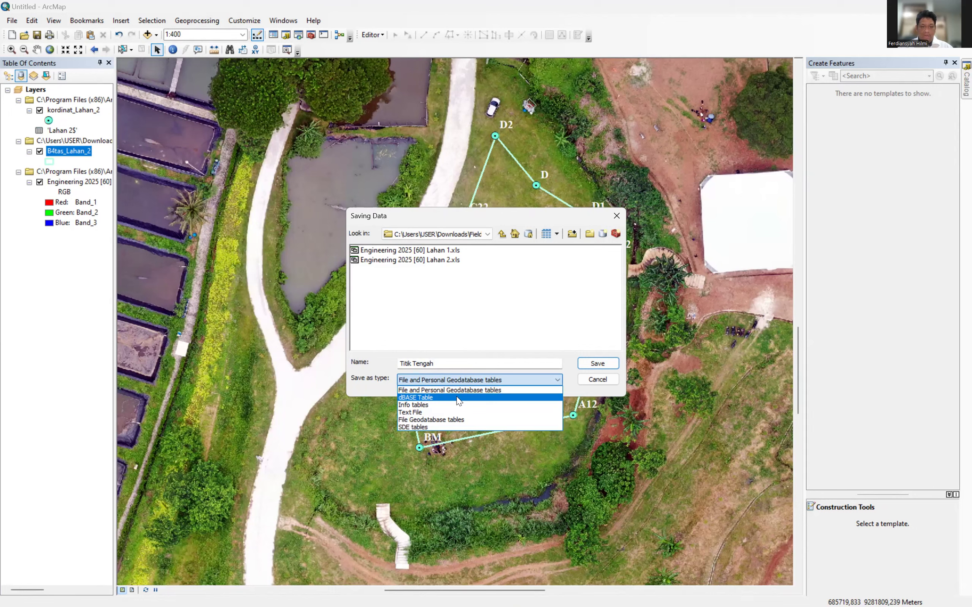
{"action": "left_click", "coordinate": [458, 398]}
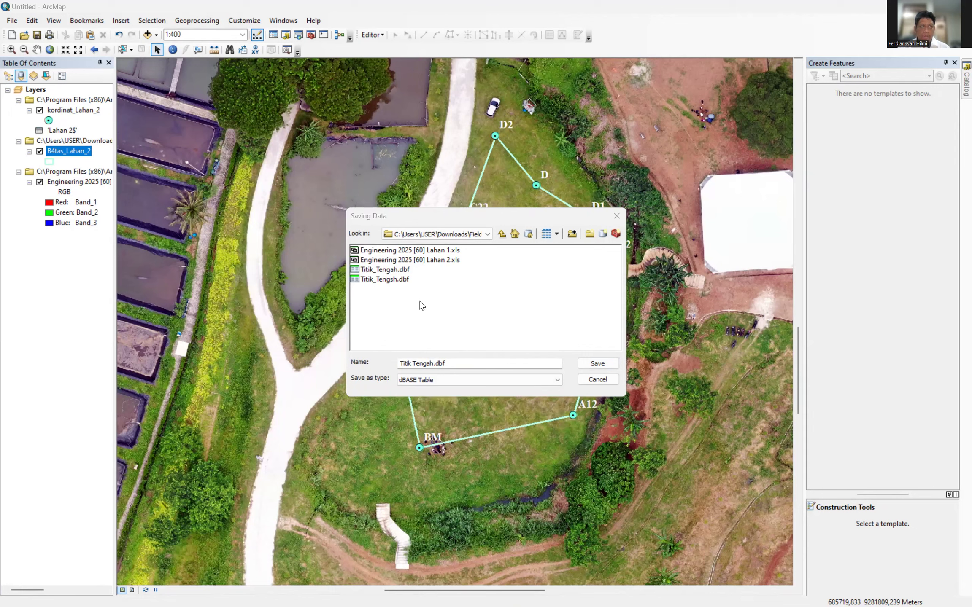
{"action": "left_click", "coordinate": [601, 364]}
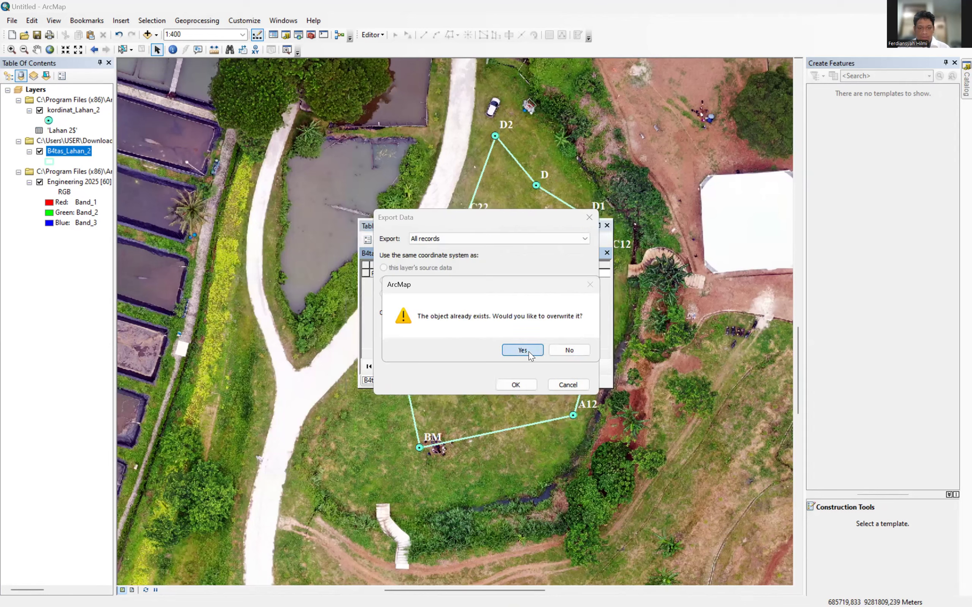
Overwrite the existing file, export Titik_Tengah, add it to the map, and close the table.
{"action": "left_click", "coordinate": [529, 351]}
{"action": "left_click", "coordinate": [514, 384]}
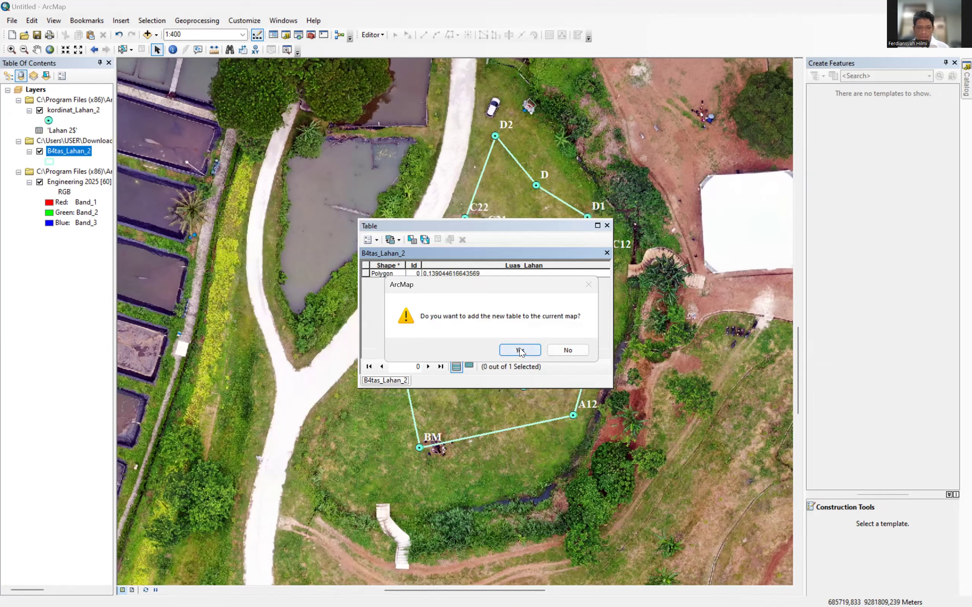
{"action": "left_click", "coordinate": [520, 350]}
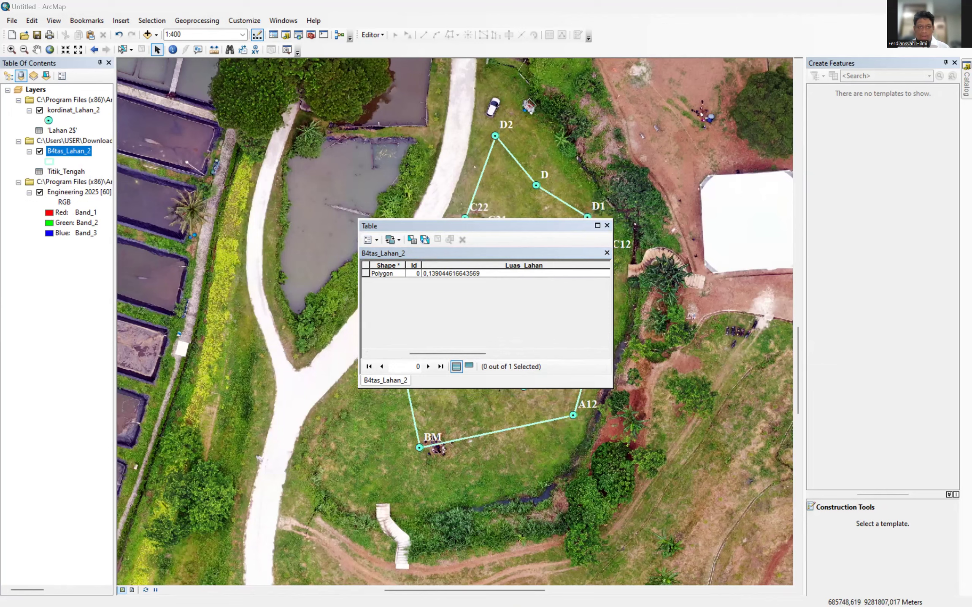
{"action": "left_click", "coordinate": [606, 226]}
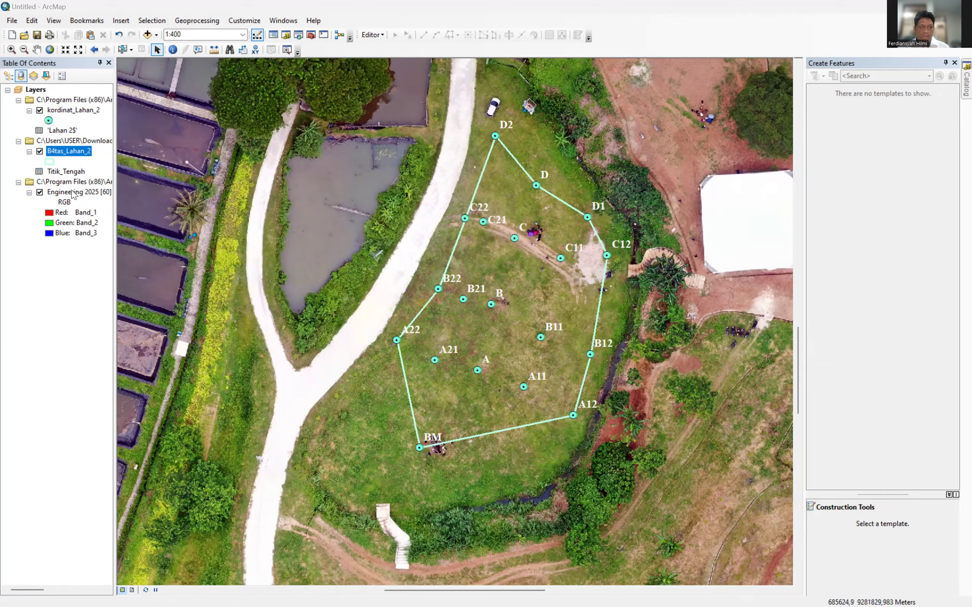
Display Titik_Tengah's X/Y data in WGS 1984 UTM Zone 48S as Titik_Tengah Events.
{"action": "right_click", "coordinate": [67, 171]}
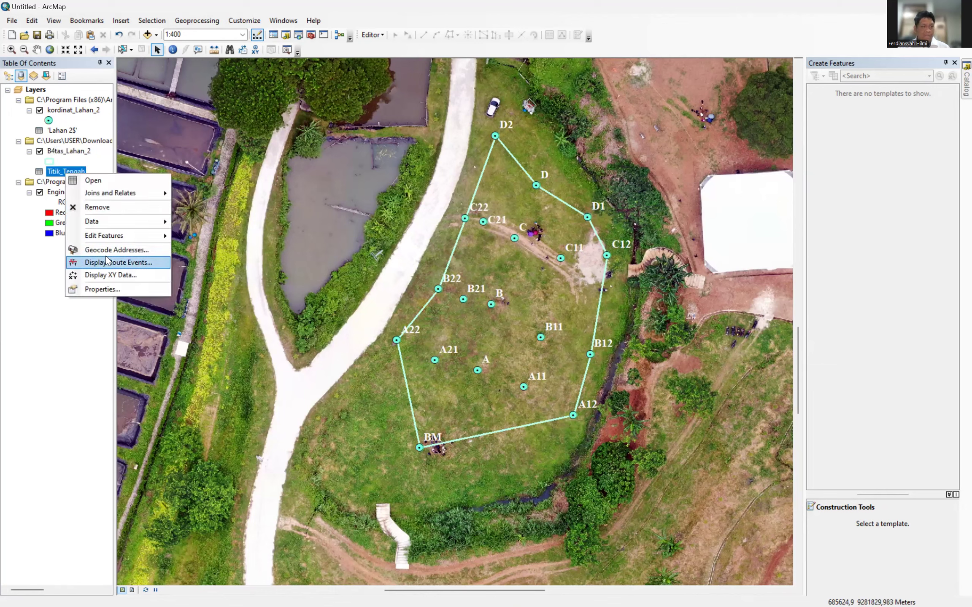
{"action": "left_click", "coordinate": [108, 276]}
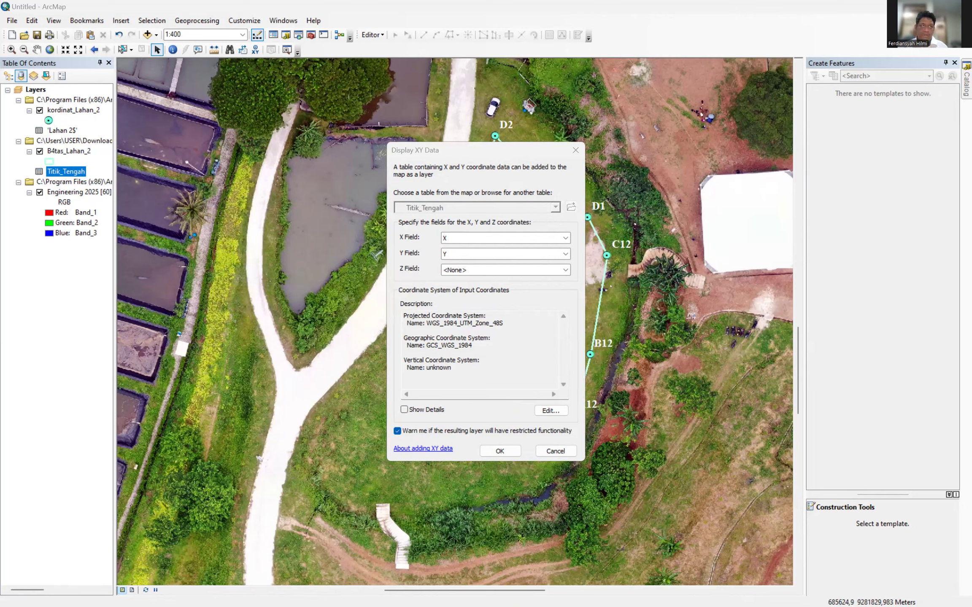
{"action": "left_click", "coordinate": [546, 411]}
{"action": "left_click", "coordinate": [448, 219]}
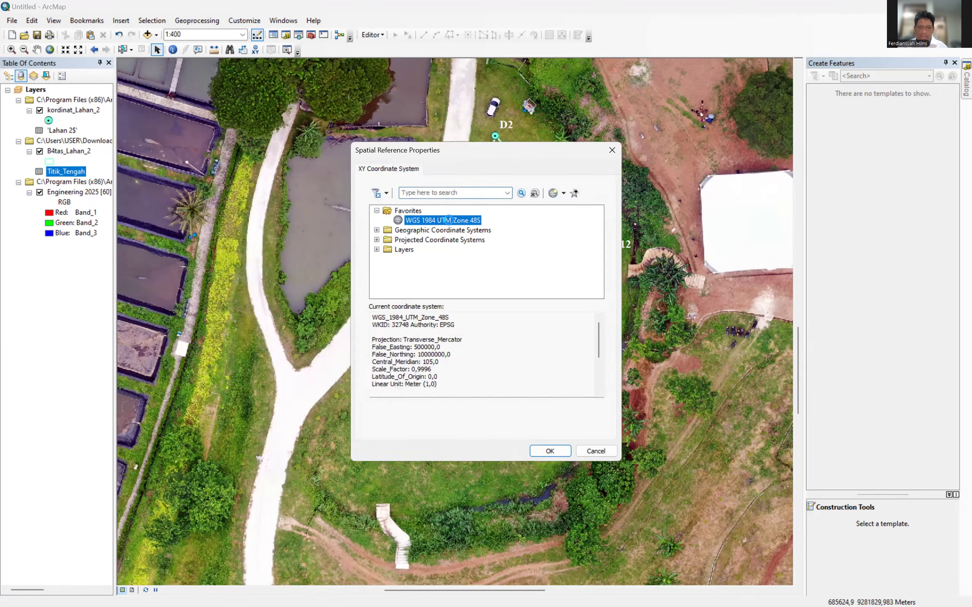
{"action": "double_click", "coordinate": [449, 220]}
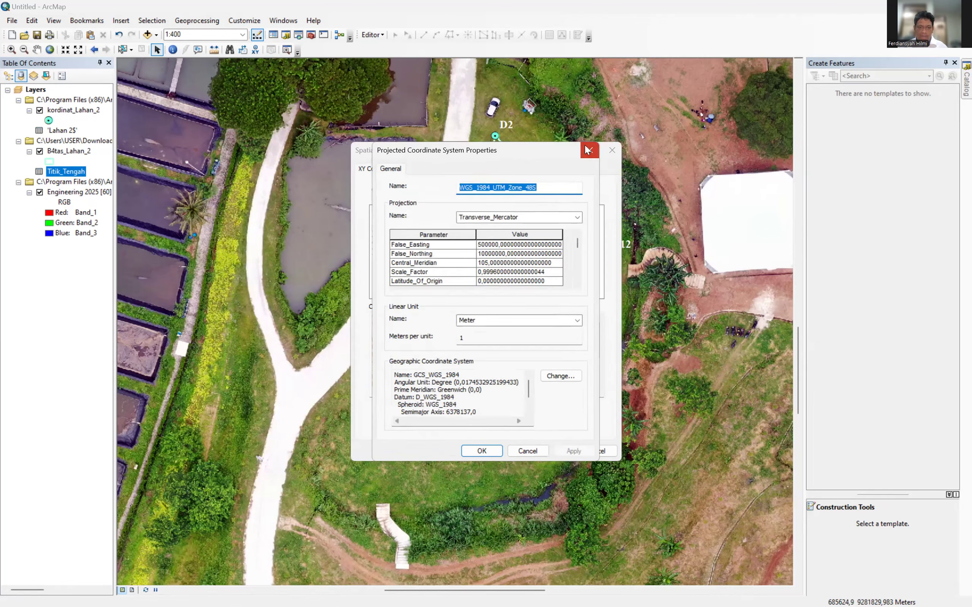
{"action": "left_click", "coordinate": [587, 149]}
{"action": "left_click", "coordinate": [547, 451]}
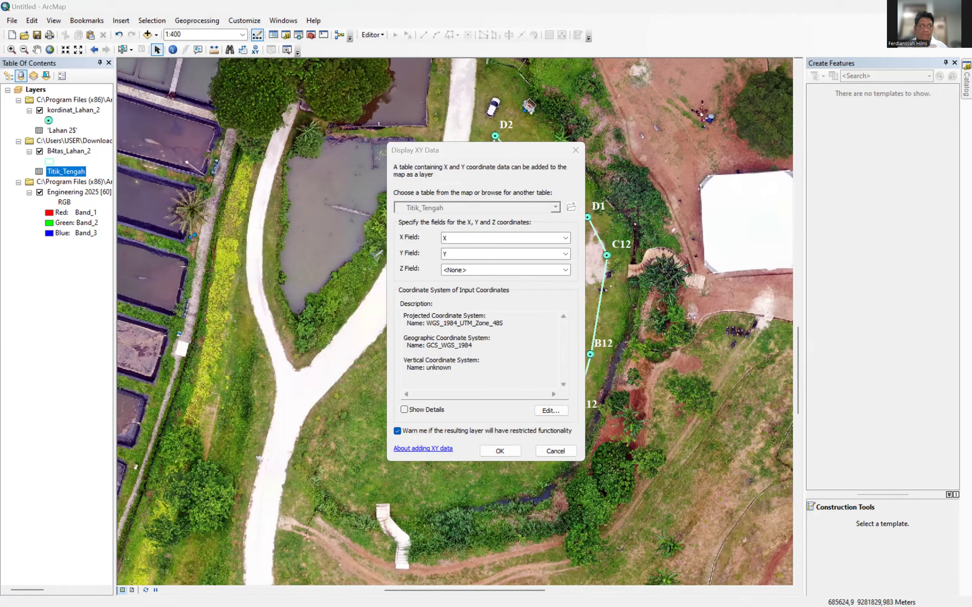
{"action": "left_click", "coordinate": [498, 450]}
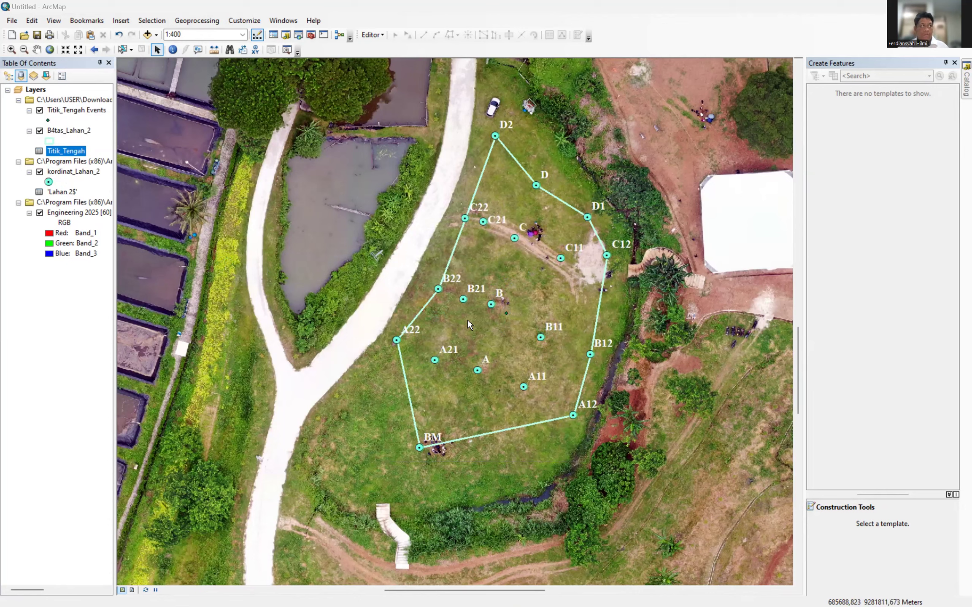
Choose the plain Circle 1 symbol for the Titik_Tengah Events points.
{"action": "right_click", "coordinate": [48, 121]}
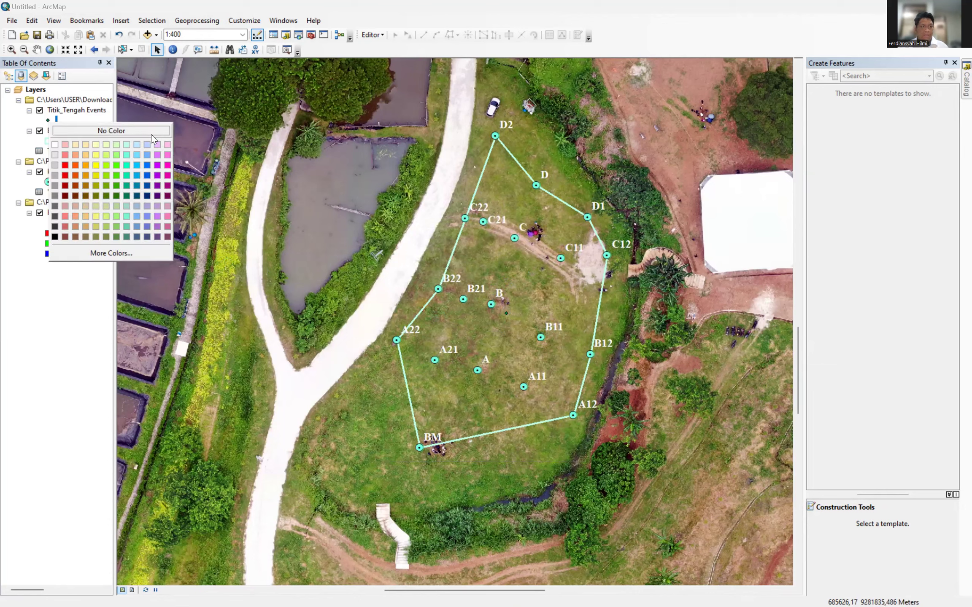
{"action": "left_click", "coordinate": [57, 121]}
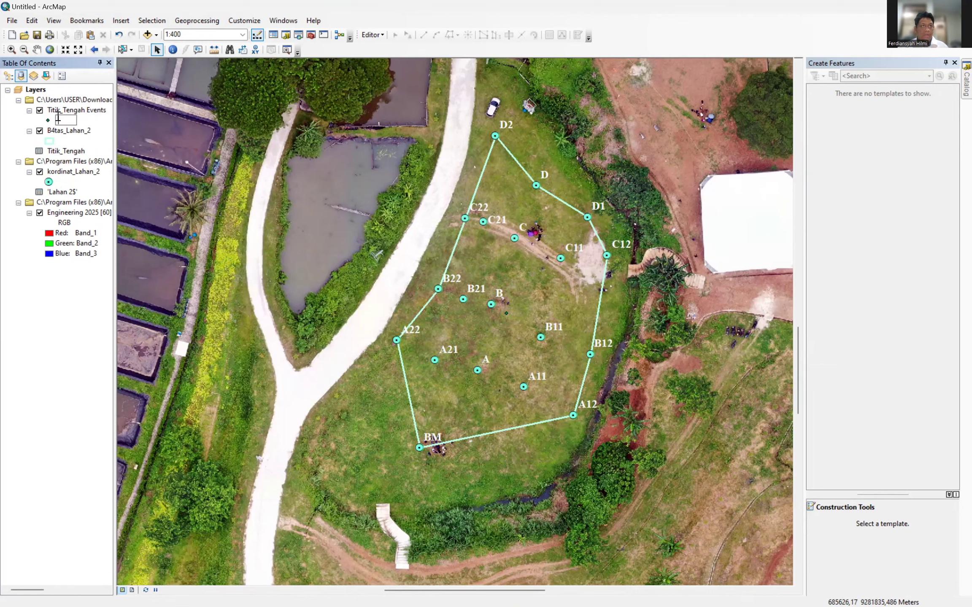
{"action": "left_click", "coordinate": [49, 120]}
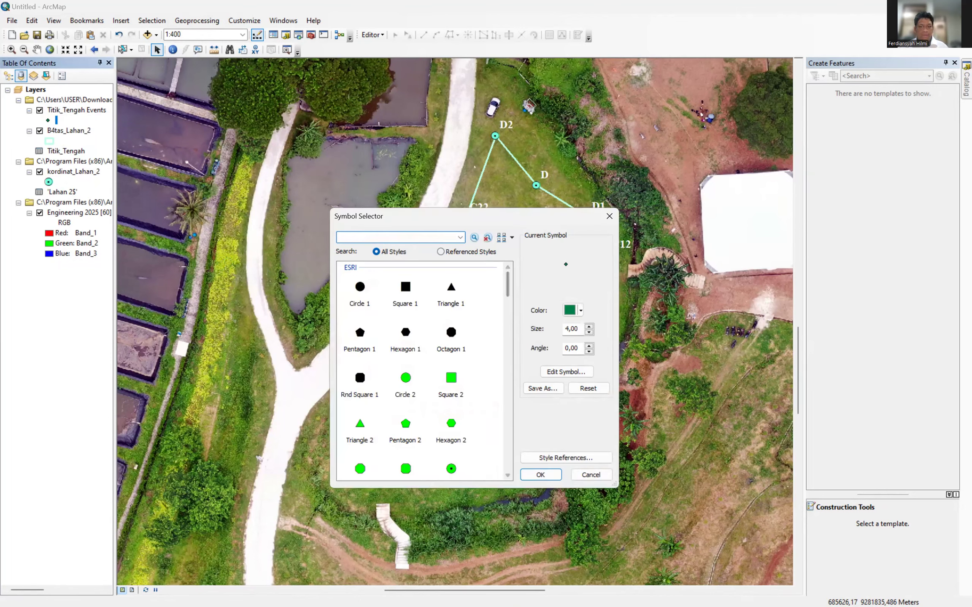
{"action": "left_click", "coordinate": [580, 312]}
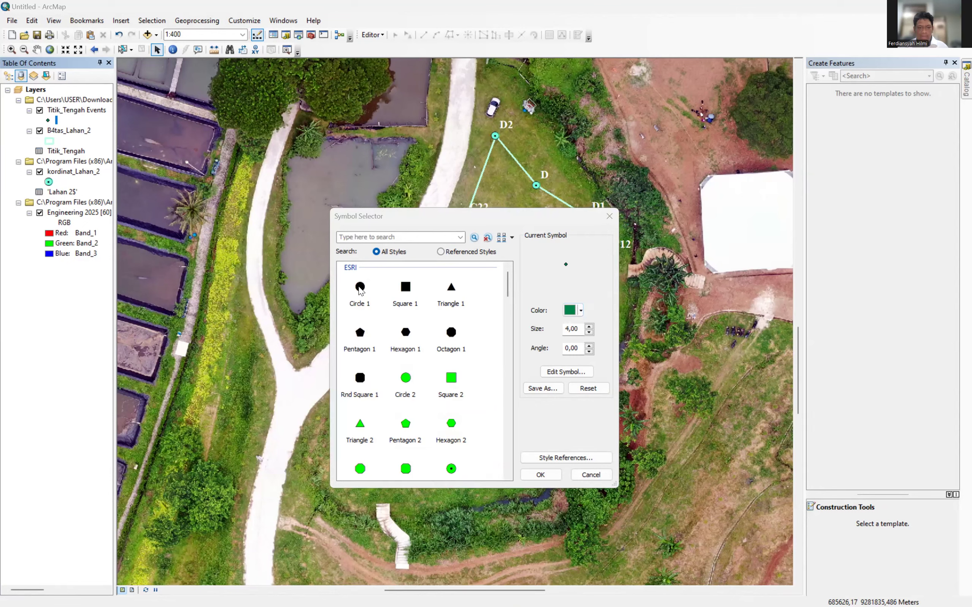
{"action": "left_click", "coordinate": [360, 287]}
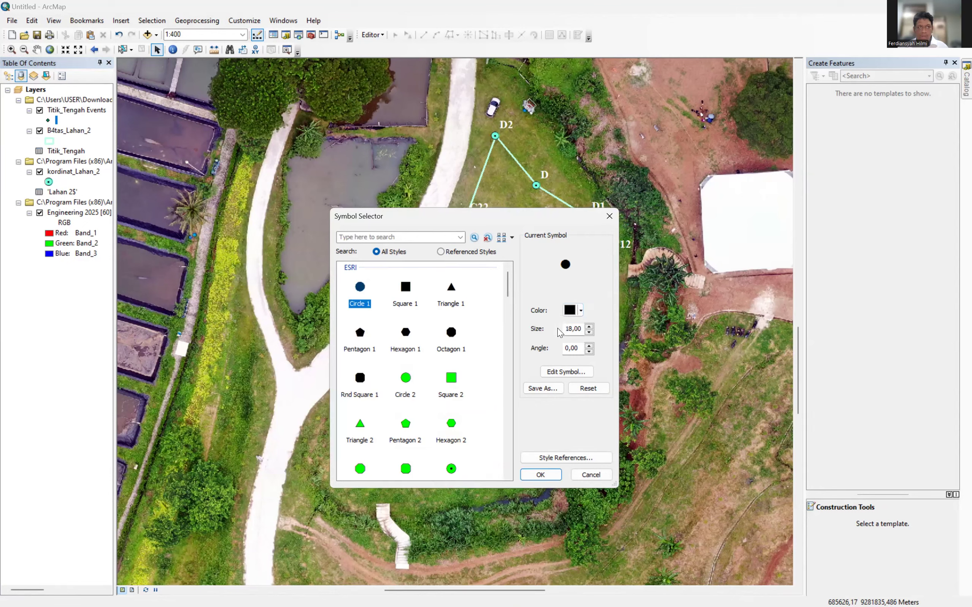
Make the circle bright green at size 15, then open the layer's properties.
{"action": "left_click", "coordinate": [581, 310]}
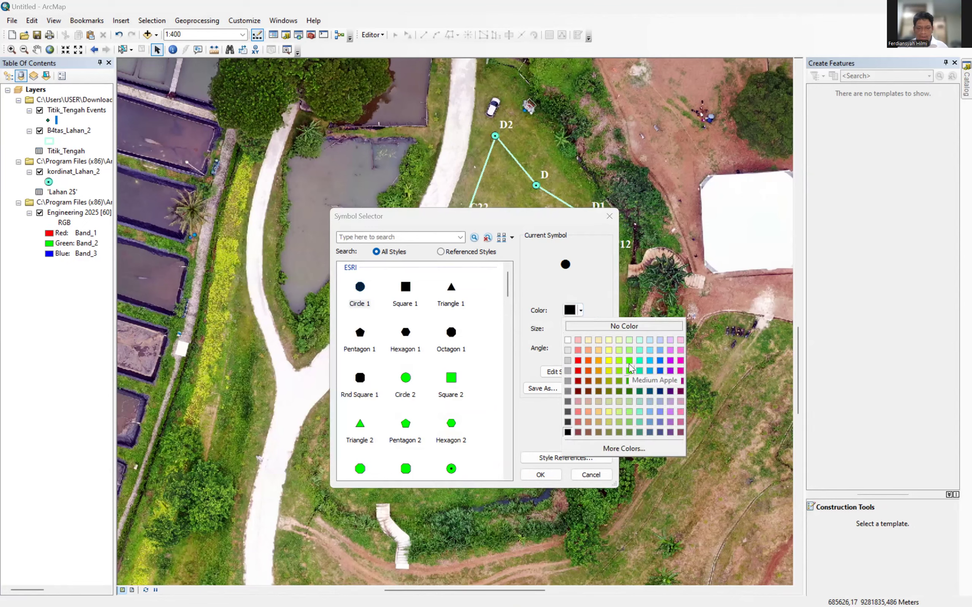
{"action": "left_click", "coordinate": [629, 371]}
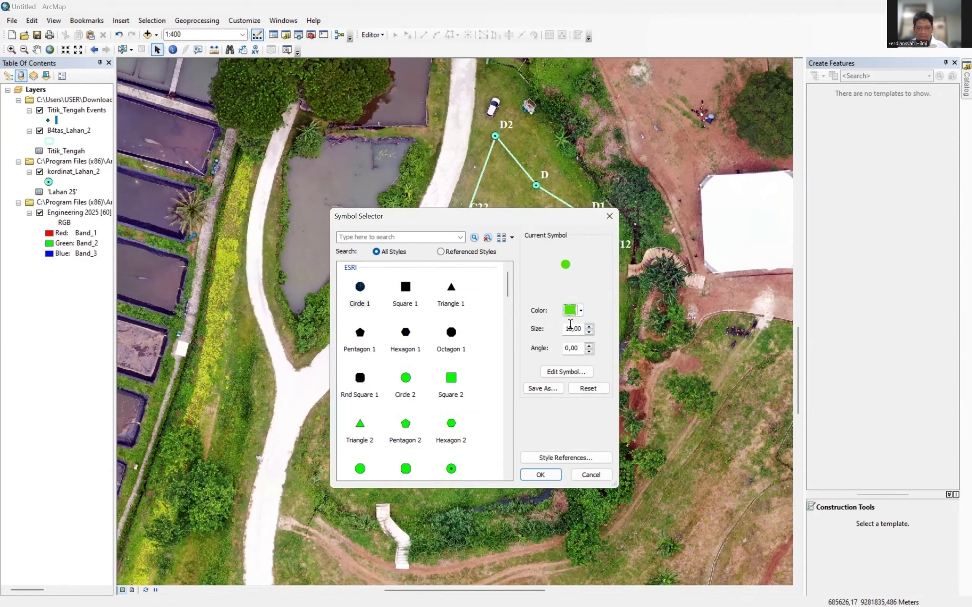
{"action": "key", "text": "BackSpace"}
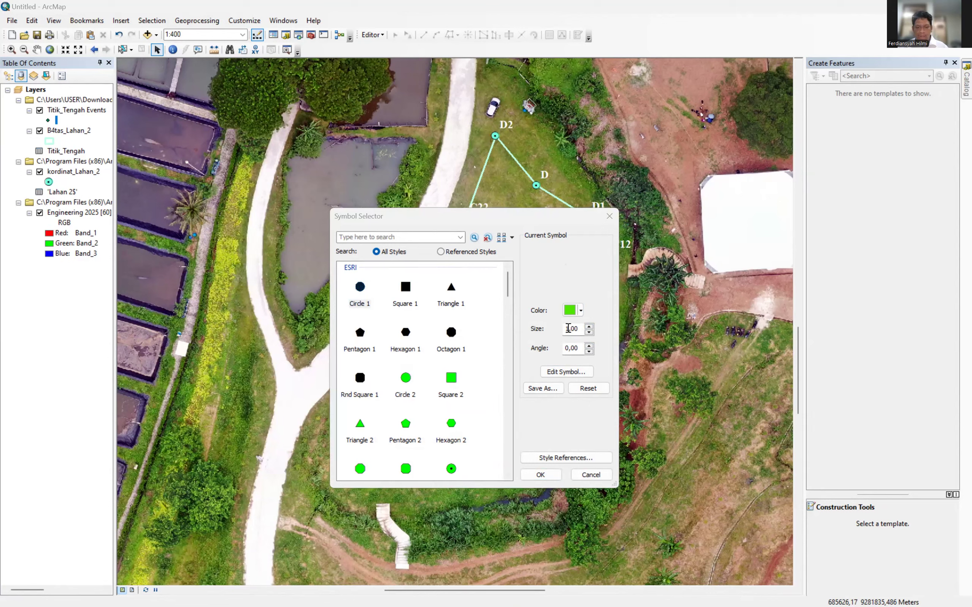
{"action": "left_click", "coordinate": [568, 328]}
{"action": "type", "text": "5"}
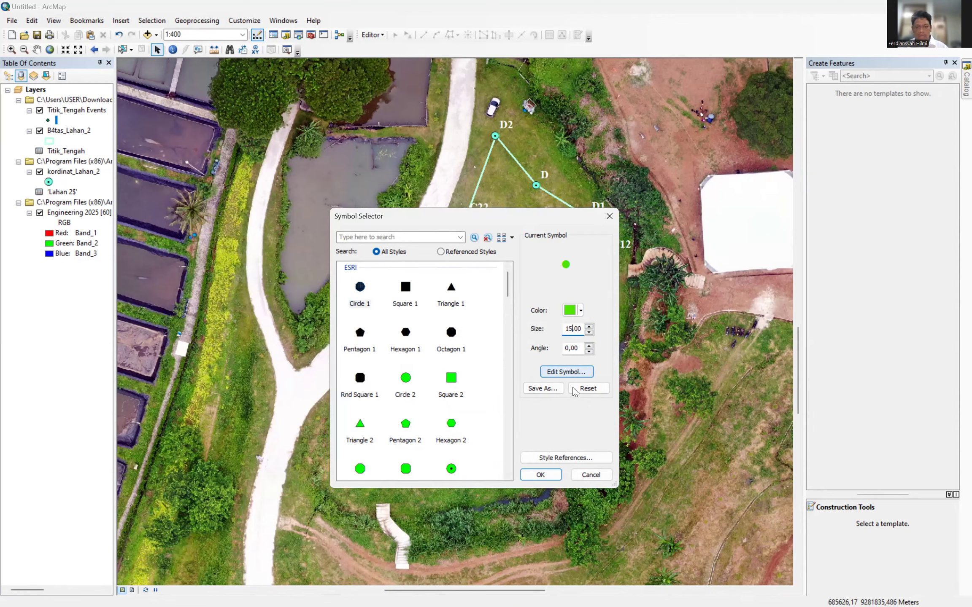
{"action": "left_click", "coordinate": [541, 475]}
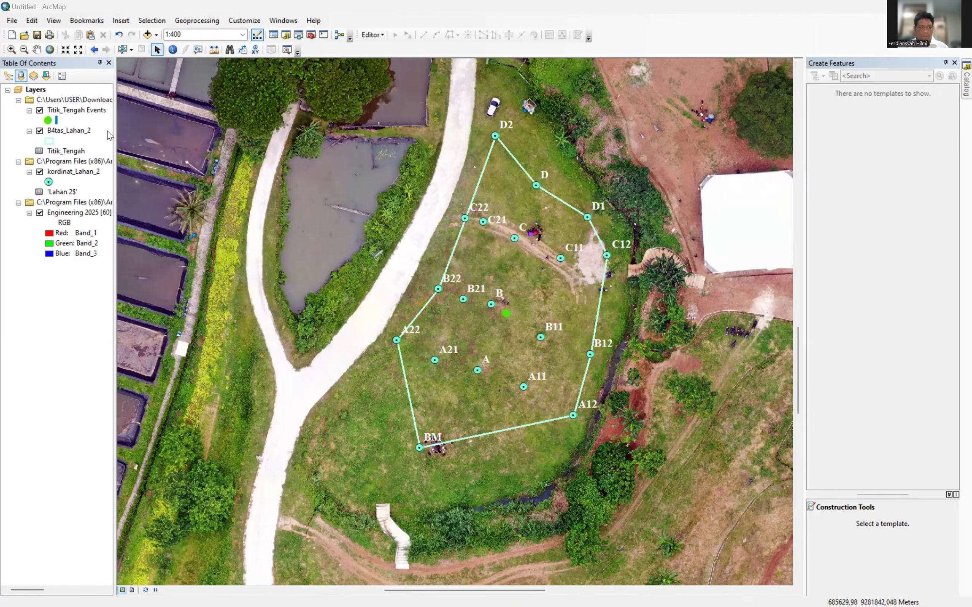
{"action": "left_click", "coordinate": [56, 109]}
{"action": "double_click", "coordinate": [57, 109]}
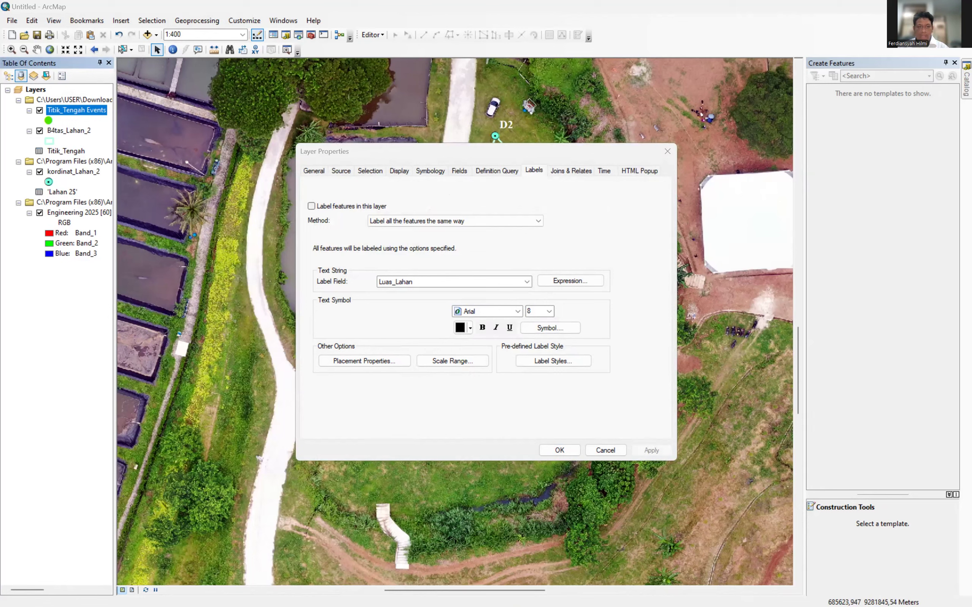
Delete ' Events' from the layer name on the General tab, leaving Titik_Tengah.
{"action": "left_click", "coordinate": [309, 172]}
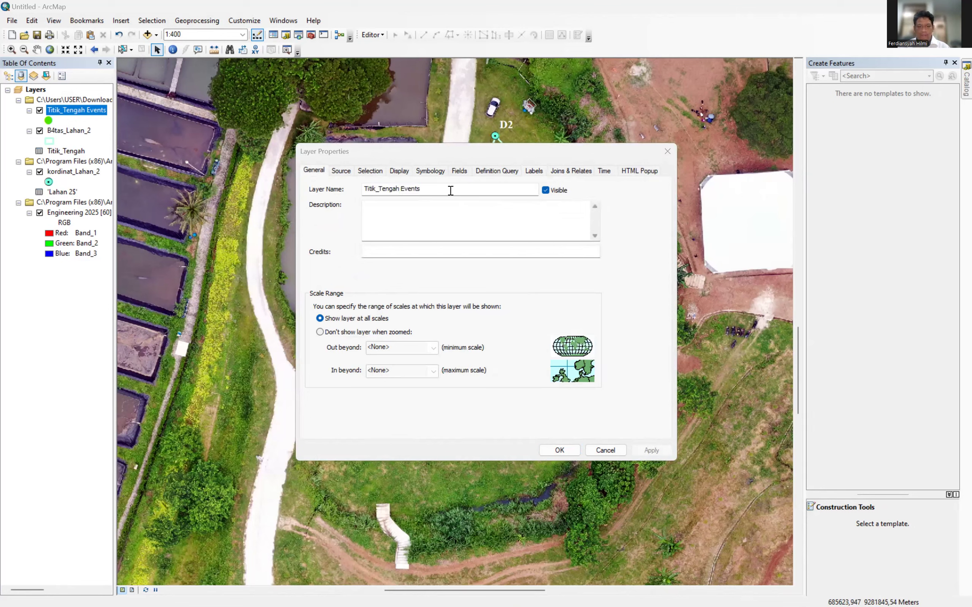
{"action": "left_click_drag", "start_coordinate": [448, 189], "coordinate": [398, 192]}
{"action": "key", "text": "BackSpace"}
{"action": "left_click", "coordinate": [574, 450]}
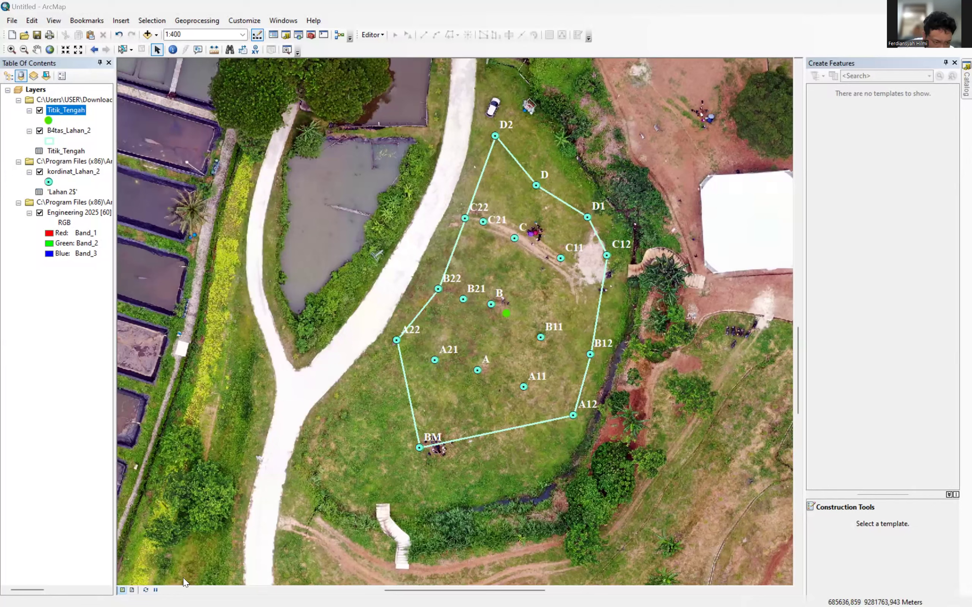
Switch to Layout View to show the orthophoto map on a portrait page.
{"action": "left_click", "coordinate": [132, 590]}
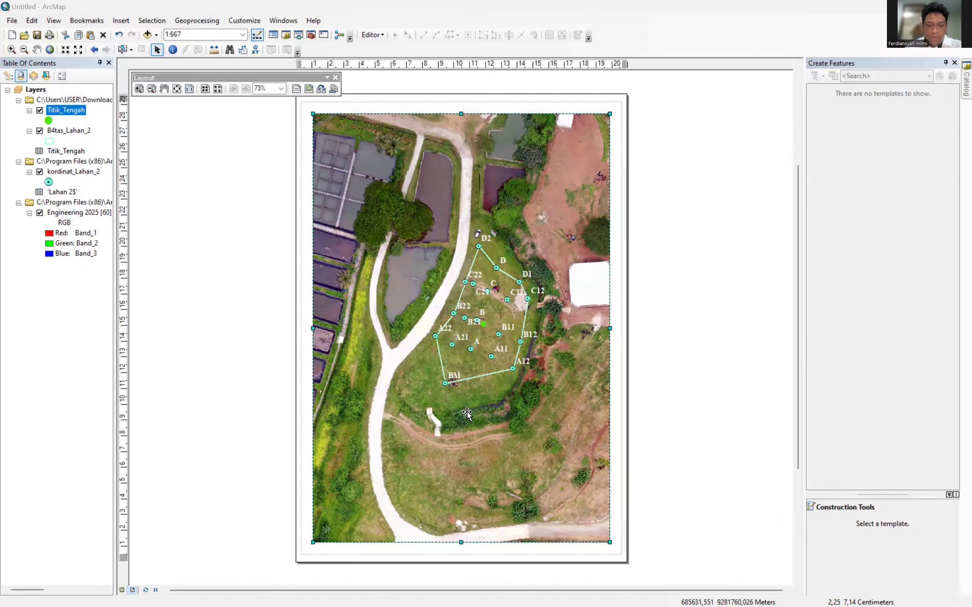
{"action": "scroll", "coordinate": [466, 384], "scroll_direction": "up", "scroll_amount": 2}
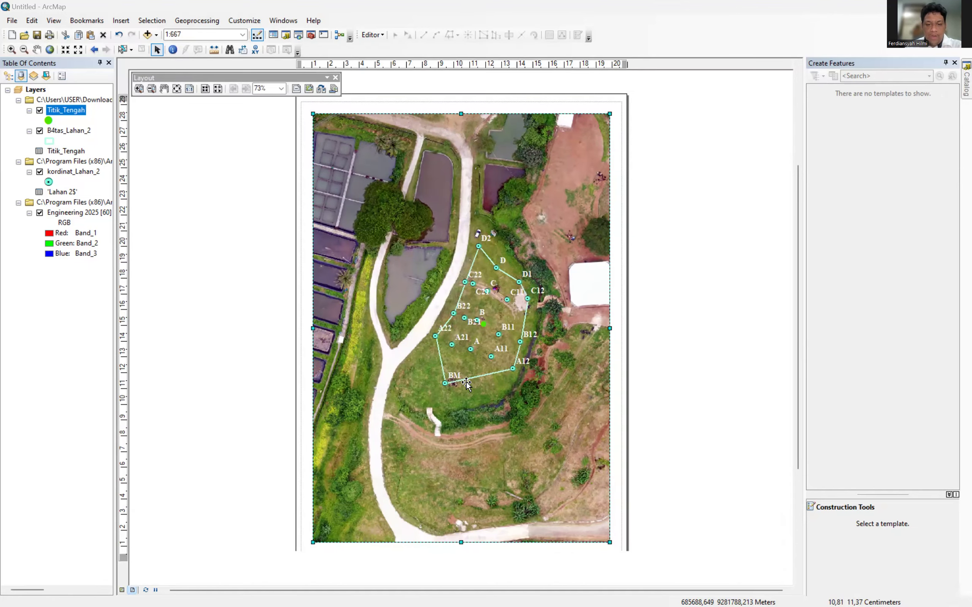
{"action": "scroll", "coordinate": [477, 366], "scroll_direction": "down", "scroll_amount": 2}
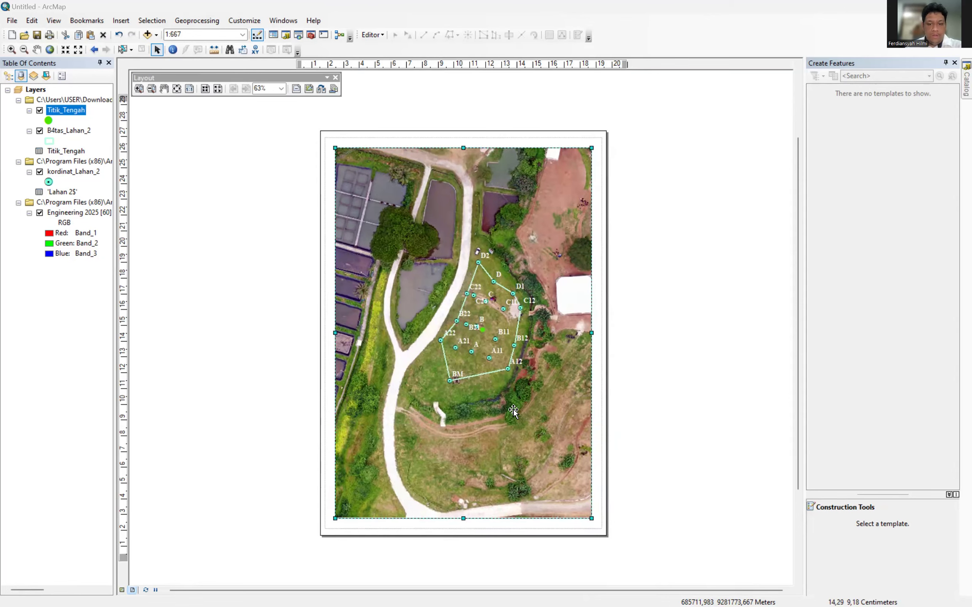
{"action": "scroll", "coordinate": [513, 411], "scroll_direction": "up", "scroll_amount": 1}
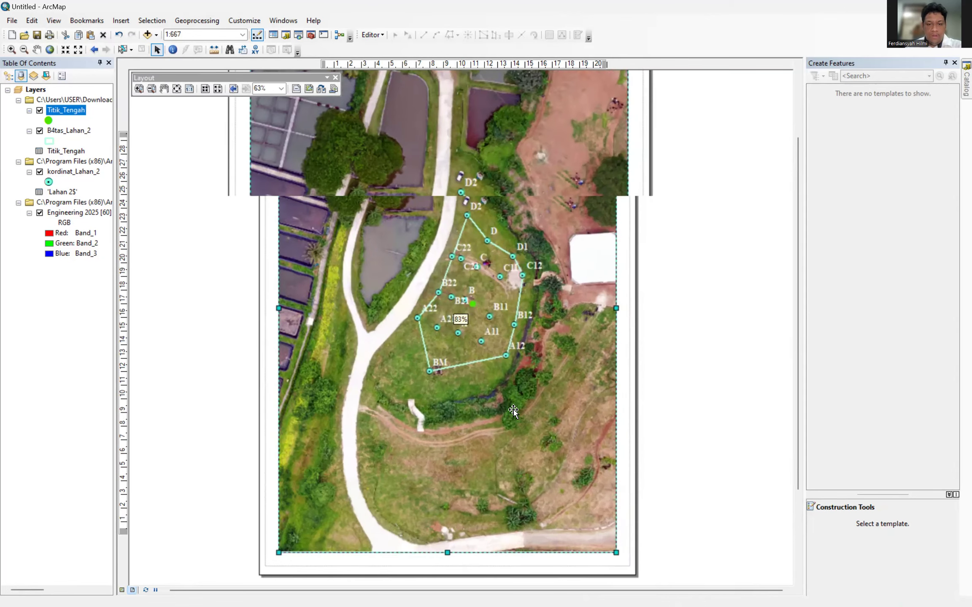
{"action": "scroll", "coordinate": [512, 411], "scroll_direction": "up", "scroll_amount": 1}
{"action": "scroll", "coordinate": [513, 412], "scroll_direction": "down", "scroll_amount": 3}
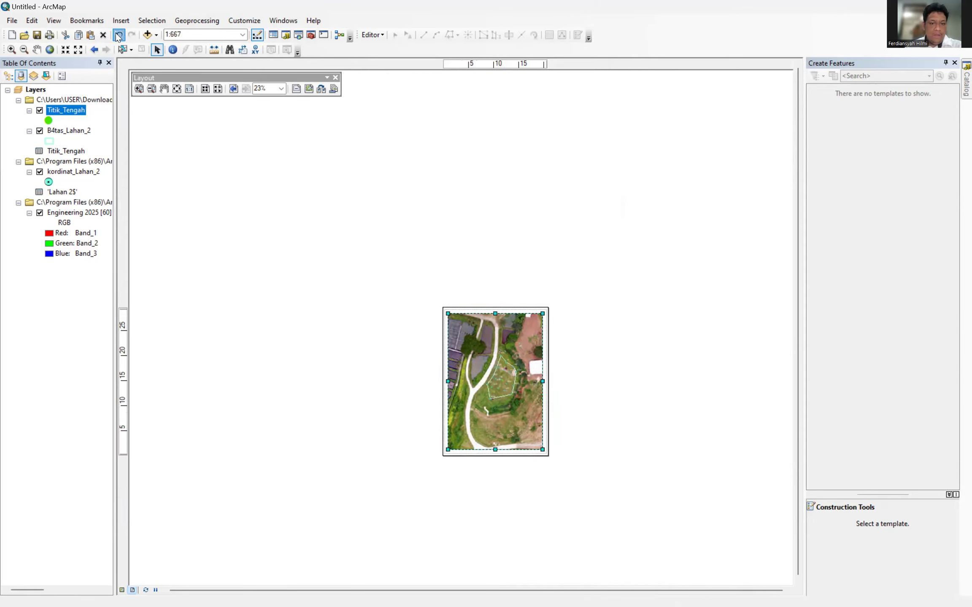
{"action": "left_click", "coordinate": [118, 36]}
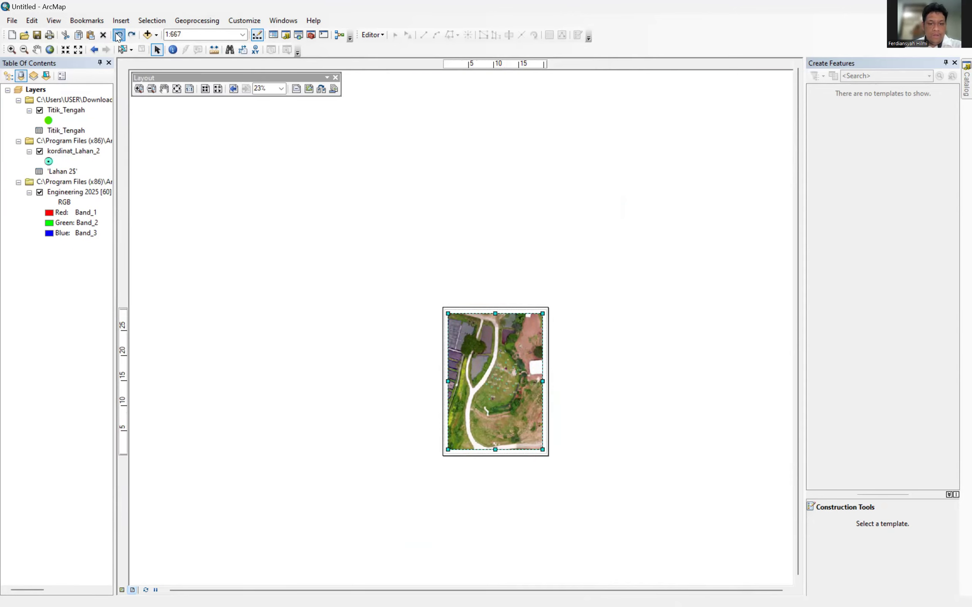
{"action": "left_click", "coordinate": [119, 35]}
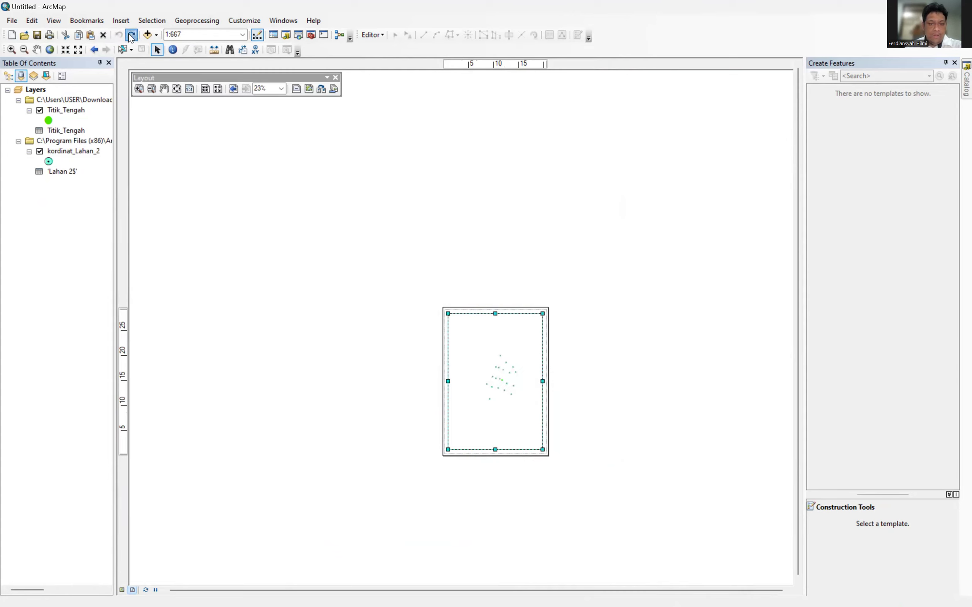
{"action": "left_click", "coordinate": [131, 35]}
{"action": "left_click", "coordinate": [131, 36]}
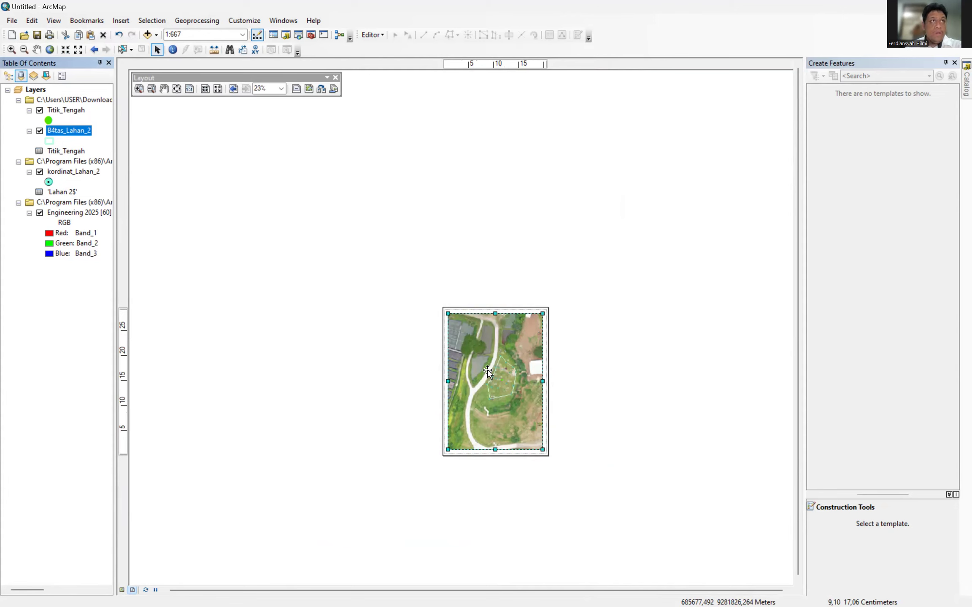
{"action": "scroll", "coordinate": [487, 371], "scroll_direction": "down", "scroll_amount": 3}
{"action": "scroll", "coordinate": [487, 372], "scroll_direction": "up", "scroll_amount": 5}
{"action": "scroll", "coordinate": [551, 372], "scroll_direction": "up", "scroll_amount": 2}
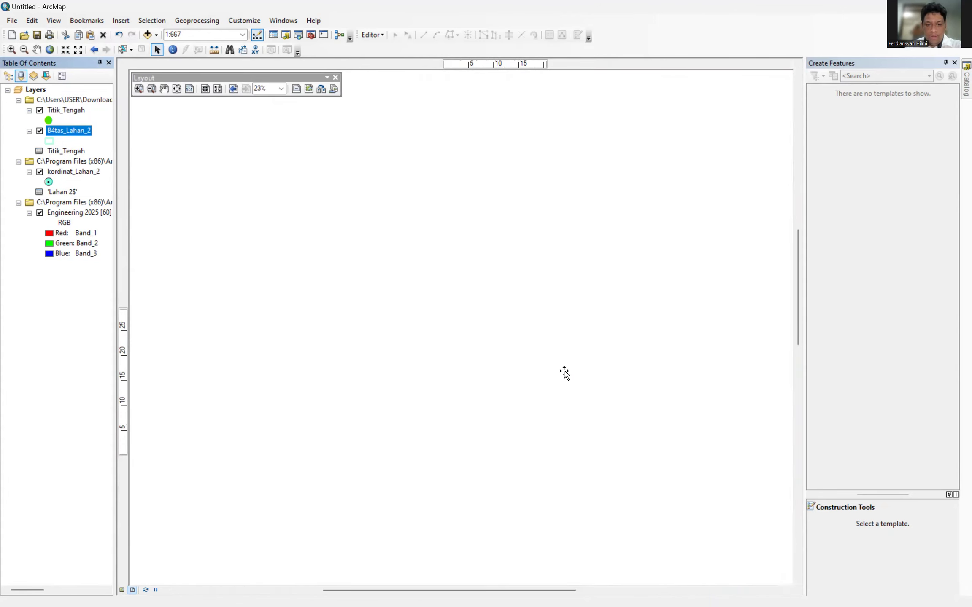
{"action": "scroll", "coordinate": [549, 376], "scroll_direction": "down", "scroll_amount": 1}
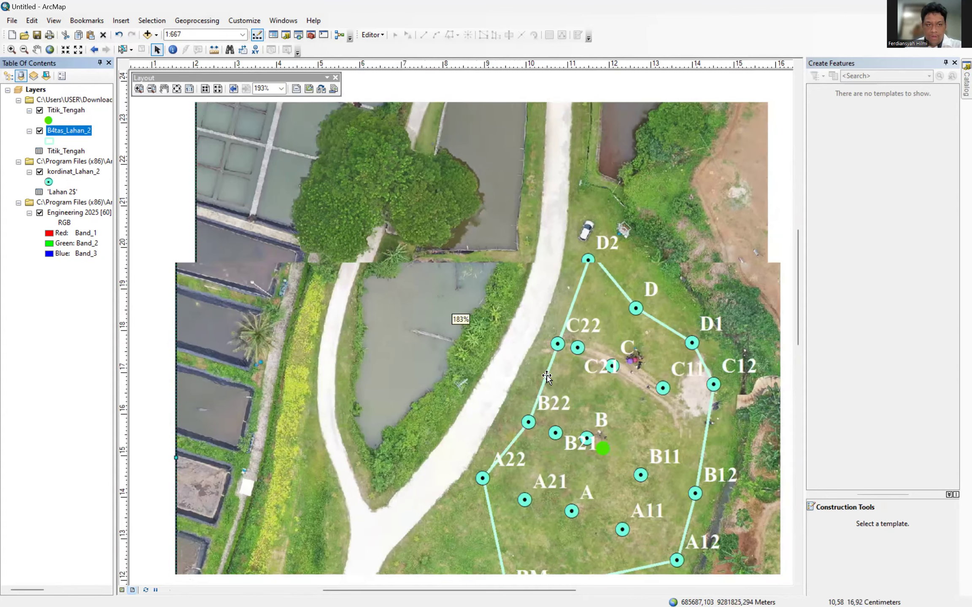
{"action": "scroll", "coordinate": [548, 377], "scroll_direction": "down", "scroll_amount": 2}
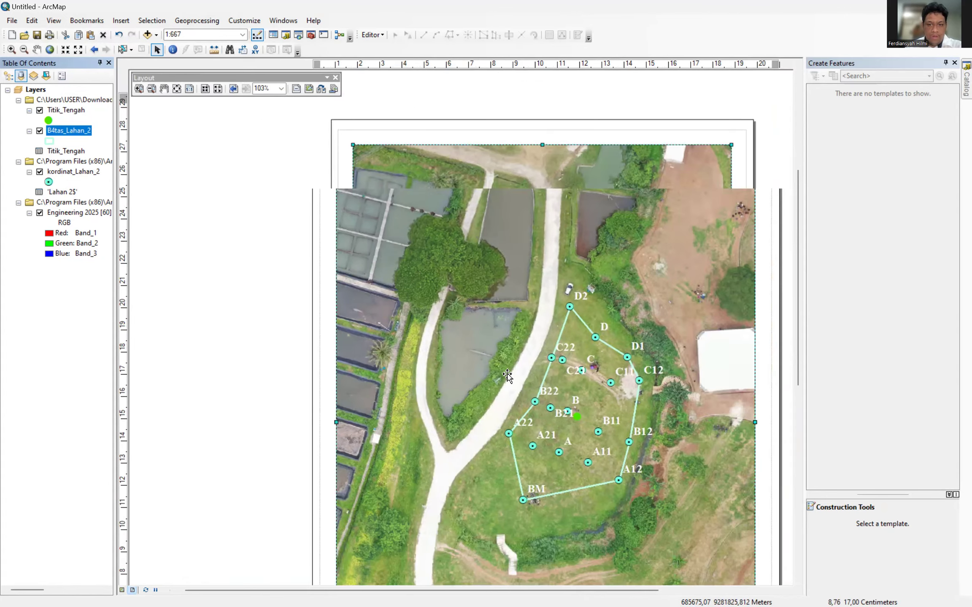
{"action": "scroll", "coordinate": [507, 374], "scroll_direction": "down", "scroll_amount": 1}
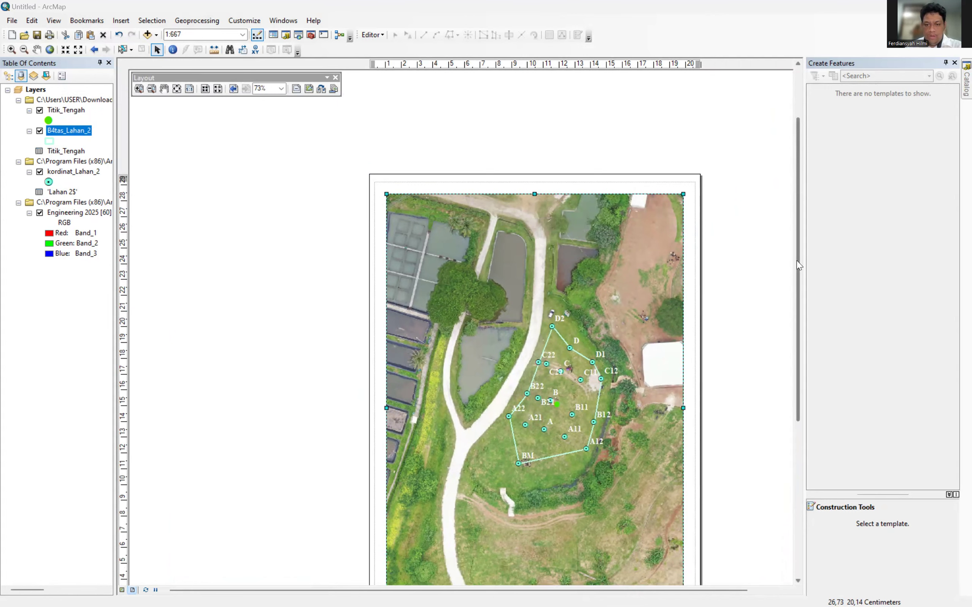
{"action": "left_click_drag", "start_coordinate": [796, 260], "coordinate": [797, 296]}
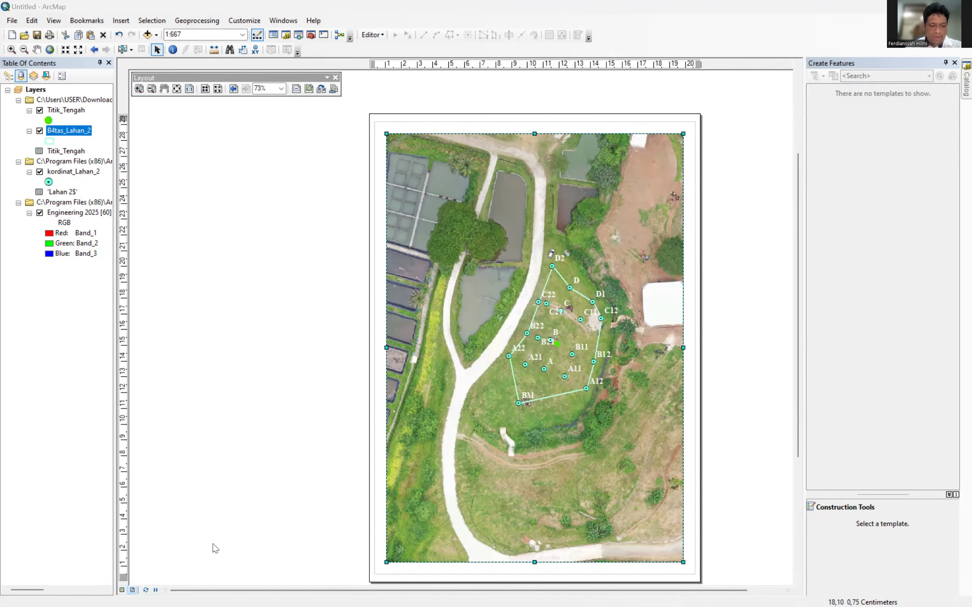
Zoom in on the field polygon in Data View, then return to Layout View at 1:417.
{"action": "left_click", "coordinate": [122, 590]}
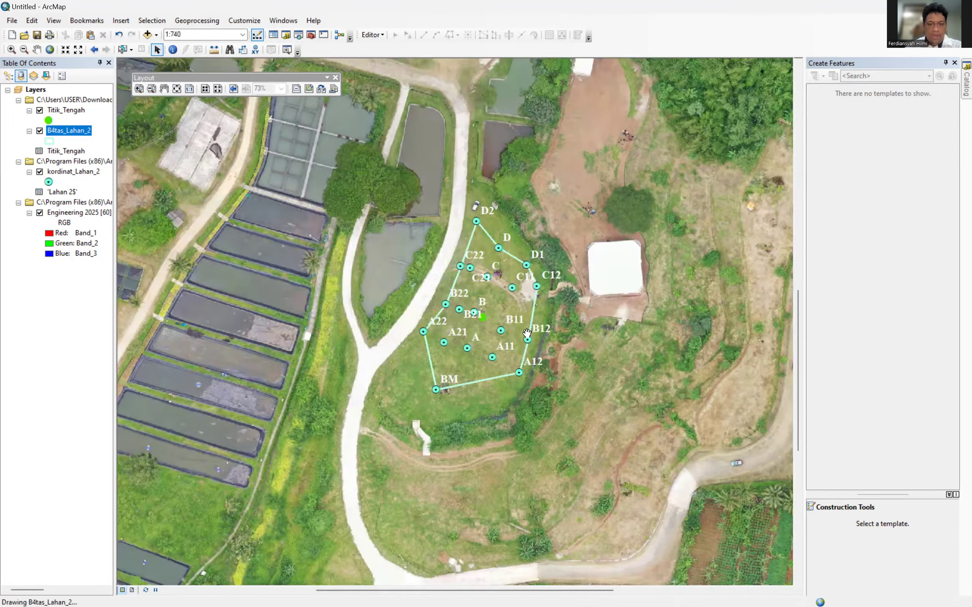
{"action": "scroll", "coordinate": [527, 333], "scroll_direction": "down", "scroll_amount": 2}
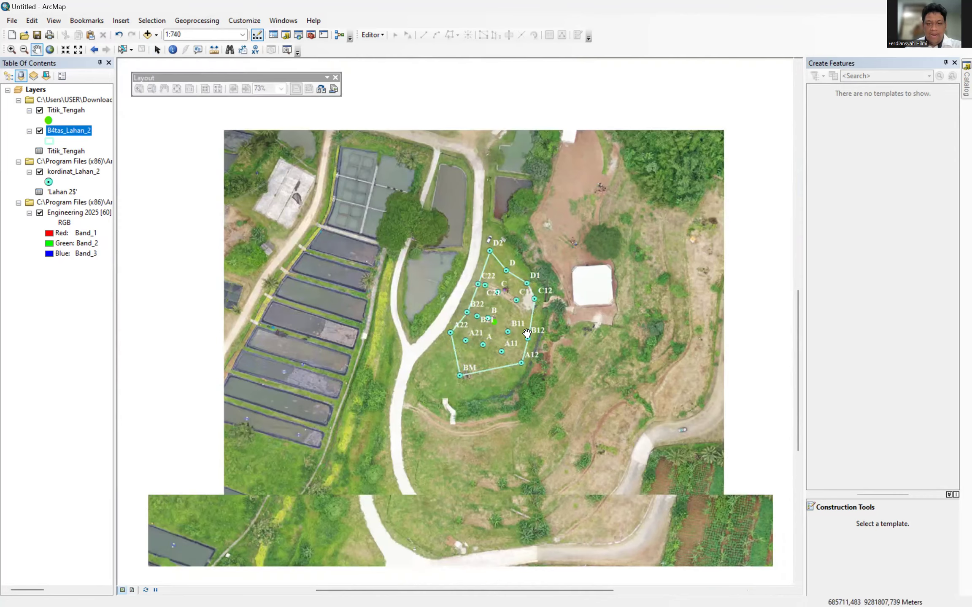
{"action": "scroll", "coordinate": [526, 333], "scroll_direction": "up", "scroll_amount": 2}
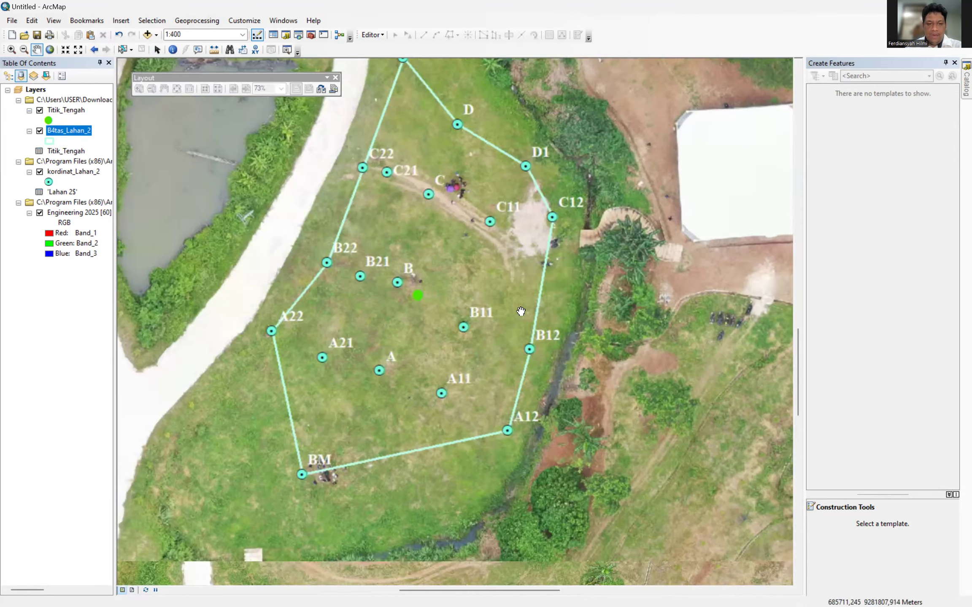
{"action": "scroll", "coordinate": [506, 270], "scroll_direction": "up", "scroll_amount": 2}
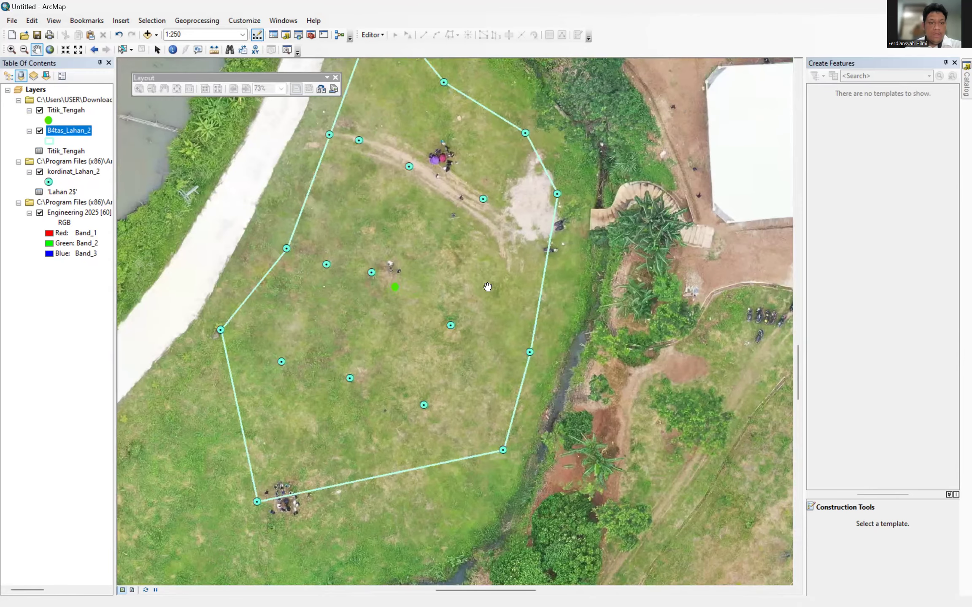
{"action": "left_click", "coordinate": [134, 590]}
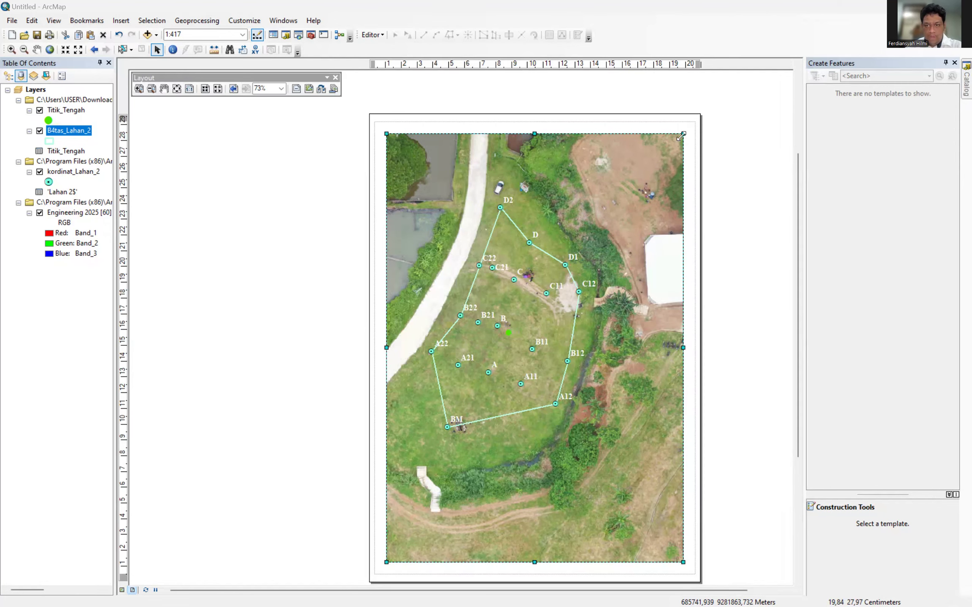
Stretch the map frame's top-right and top-left corners upward.
{"action": "left_click_drag", "start_coordinate": [681, 131], "coordinate": [693, 124]}
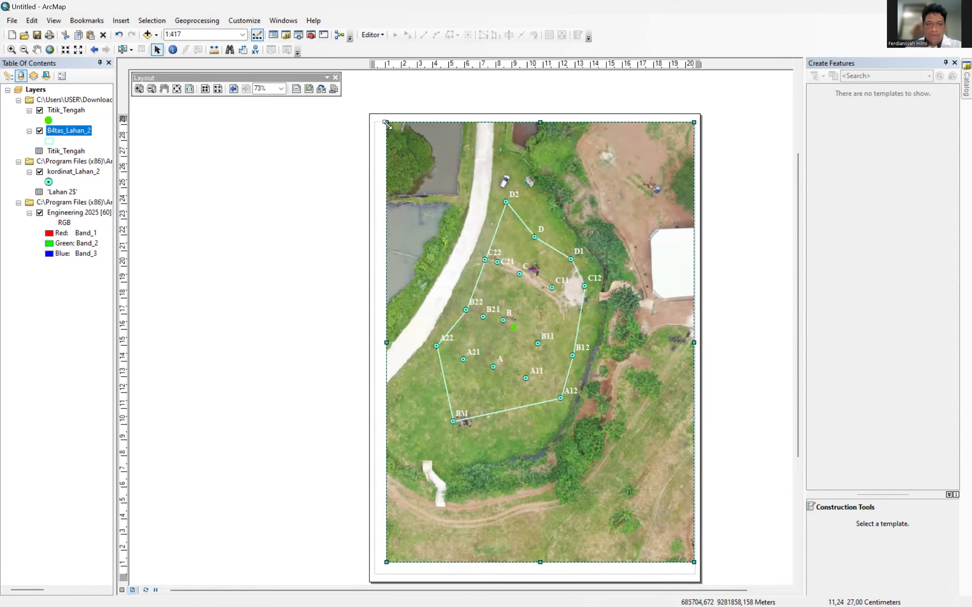
{"action": "left_click_drag", "start_coordinate": [378, 131], "coordinate": [375, 123]}
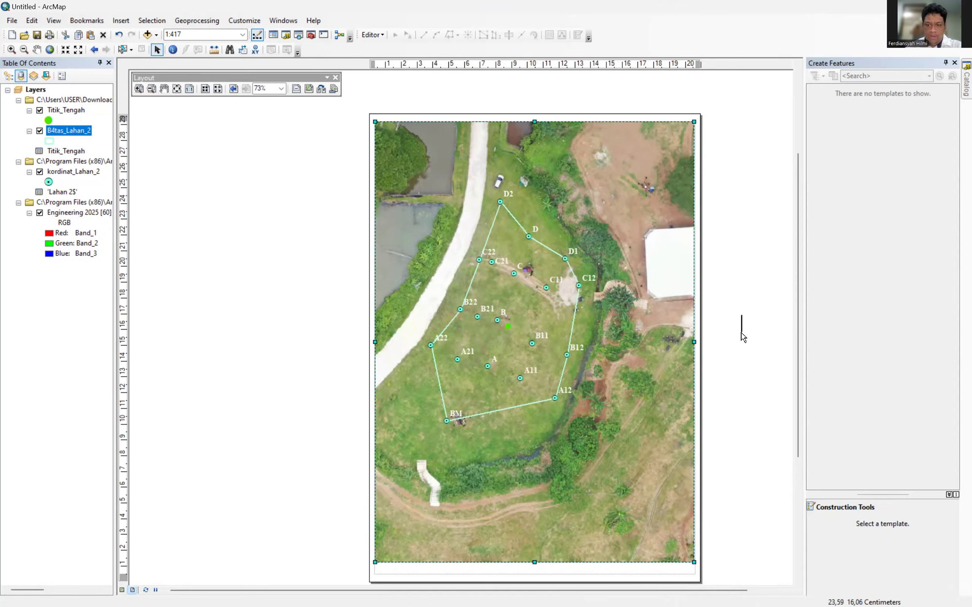
{"action": "scroll", "coordinate": [696, 324], "scroll_direction": "up", "scroll_amount": 2}
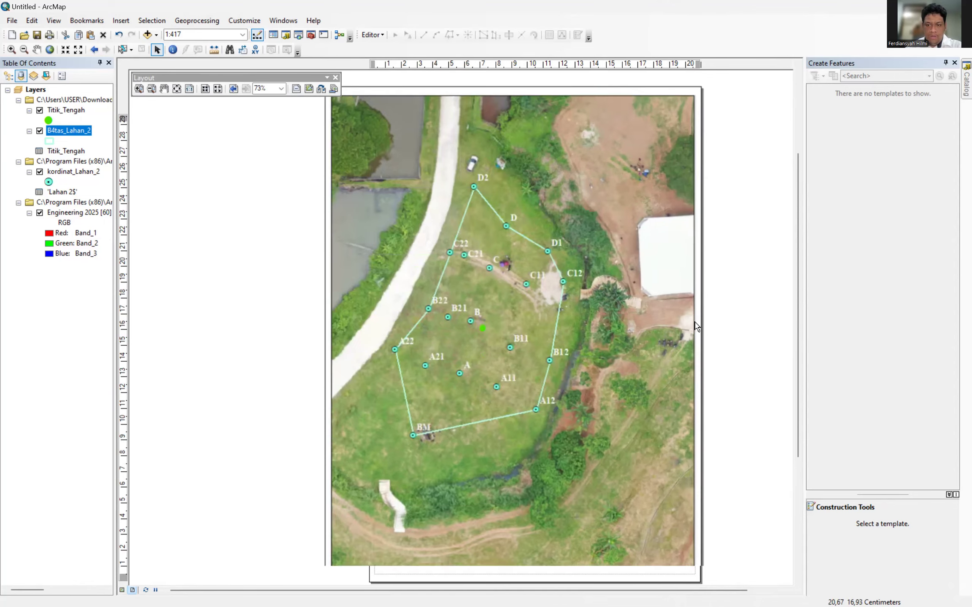
{"action": "scroll", "coordinate": [696, 327], "scroll_direction": "down", "scroll_amount": 3}
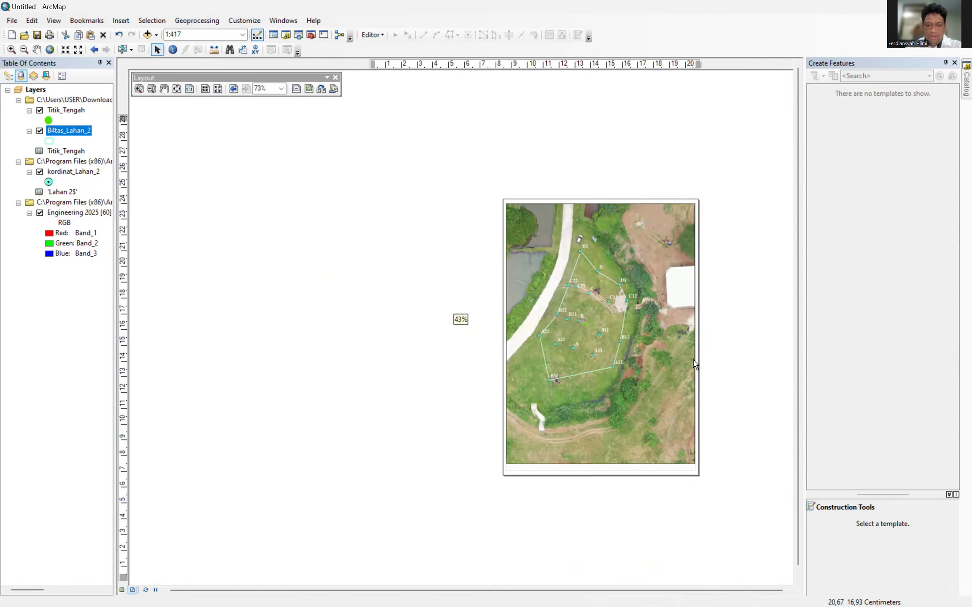
{"action": "scroll", "coordinate": [692, 390], "scroll_direction": "up", "scroll_amount": 1}
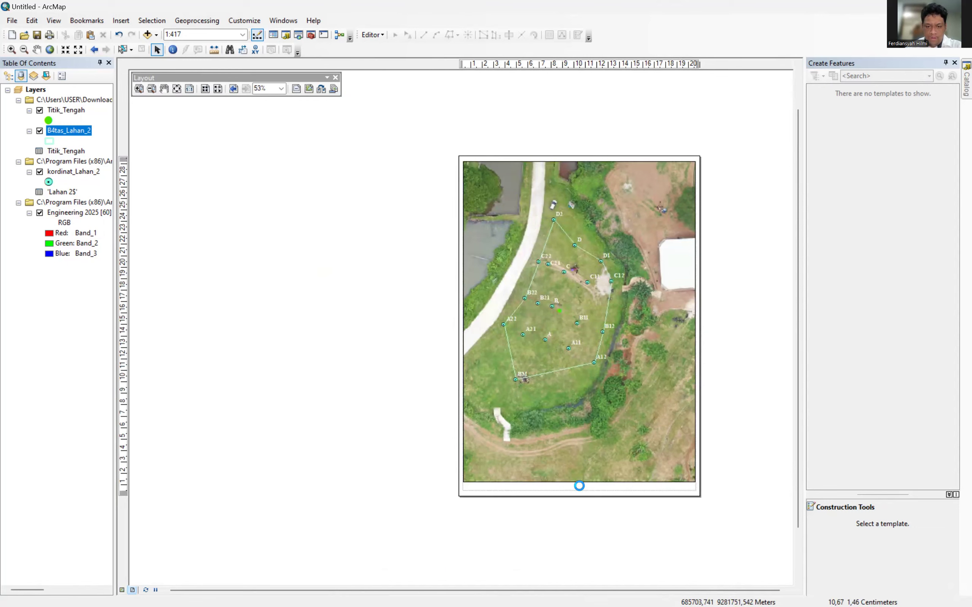
Pull the map frame's bottom edge further down, then deselect the frame.
{"action": "left_click", "coordinate": [578, 490]}
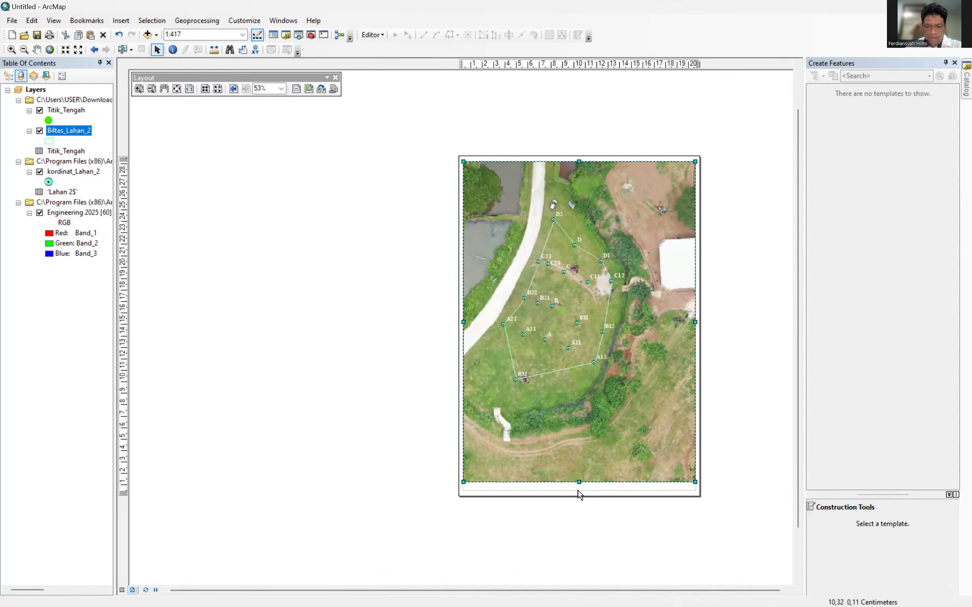
{"action": "left_click_drag", "start_coordinate": [578, 492], "coordinate": [579, 493]}
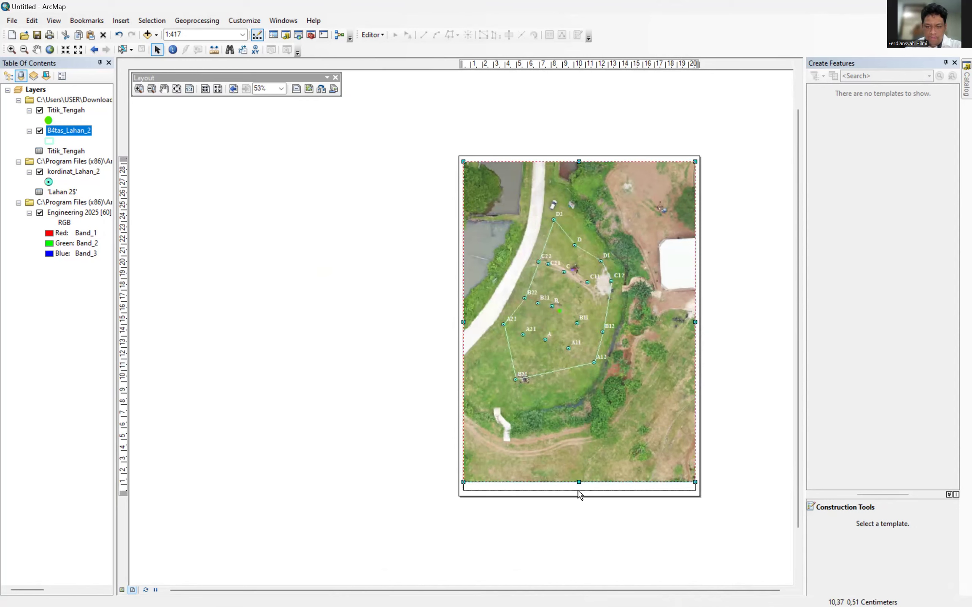
{"action": "right_click", "coordinate": [701, 190]}
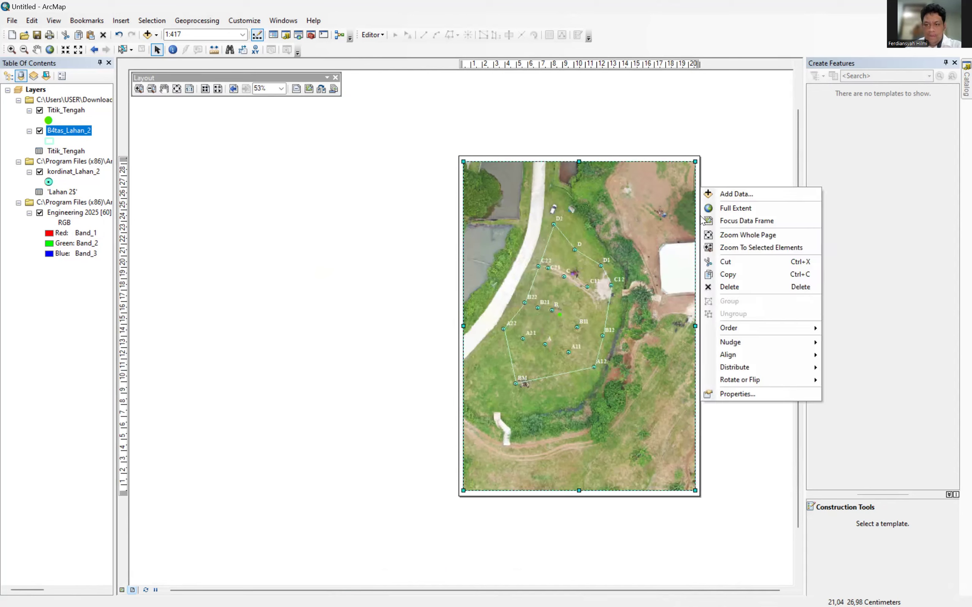
{"action": "right_click", "coordinate": [696, 175]}
{"action": "left_click", "coordinate": [721, 128]}
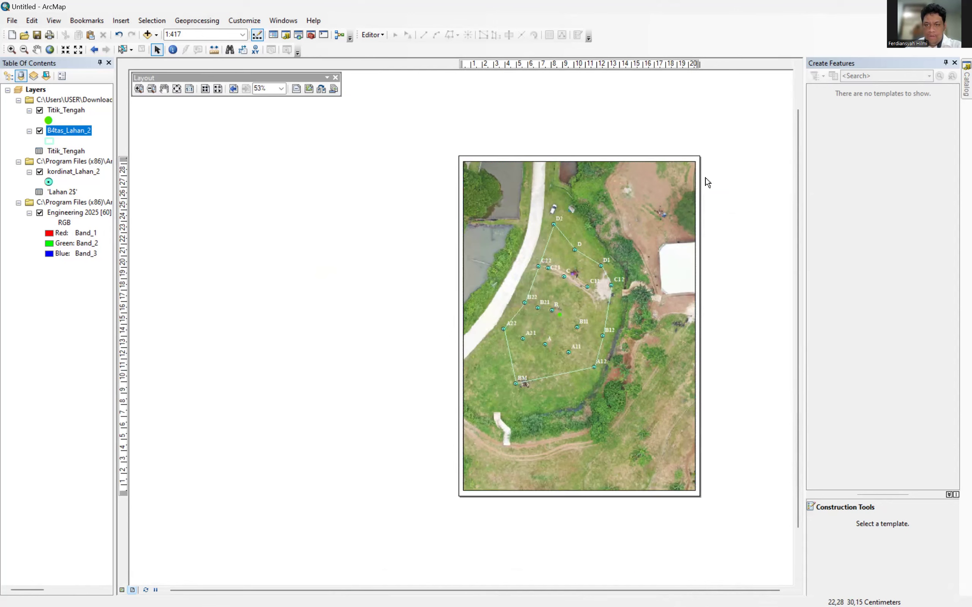
Set the A4 page's paper orientation to Landscape in Page and Print Setup.
{"action": "right_click", "coordinate": [701, 182]}
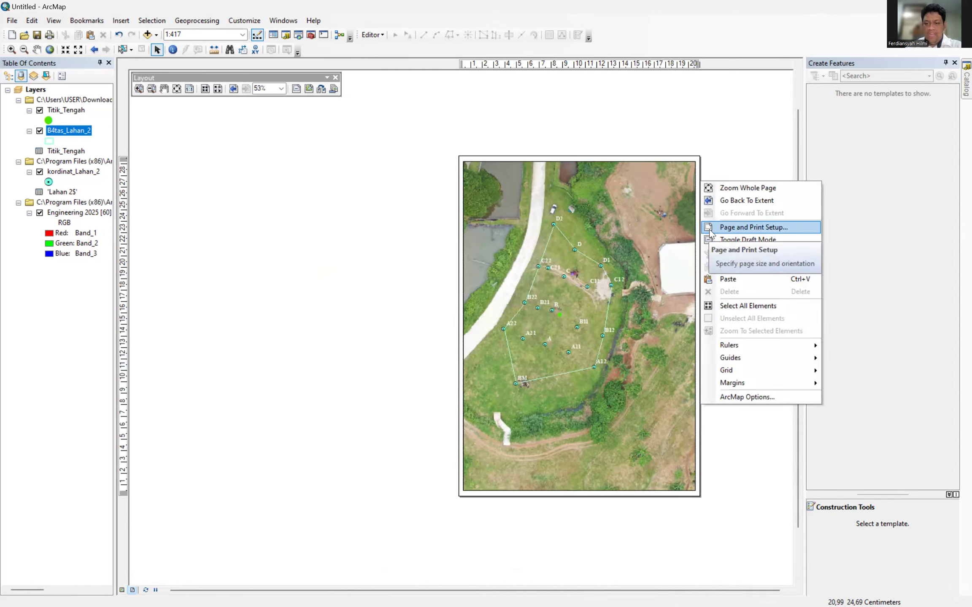
{"action": "left_click", "coordinate": [711, 230]}
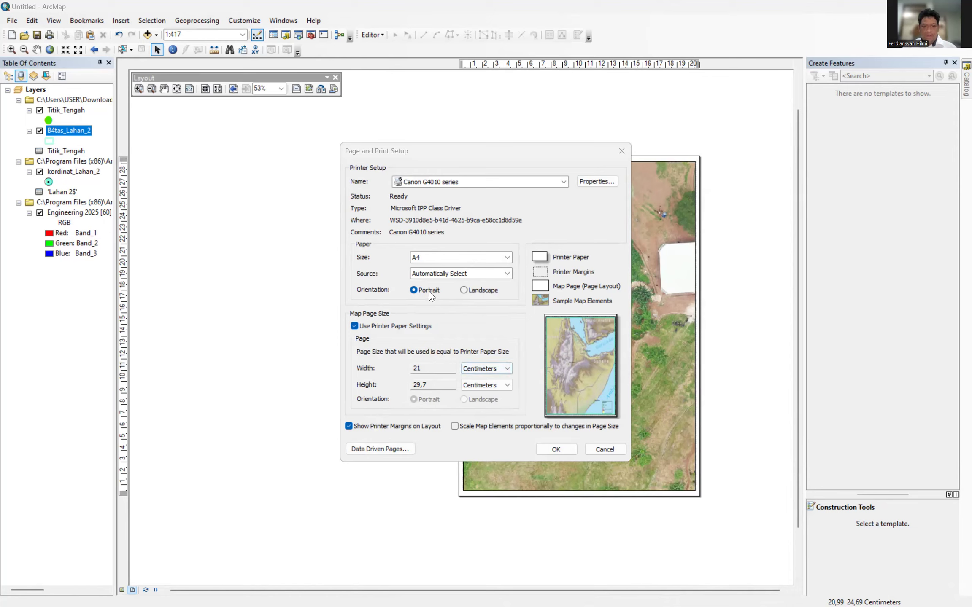
{"action": "left_click", "coordinate": [468, 293]}
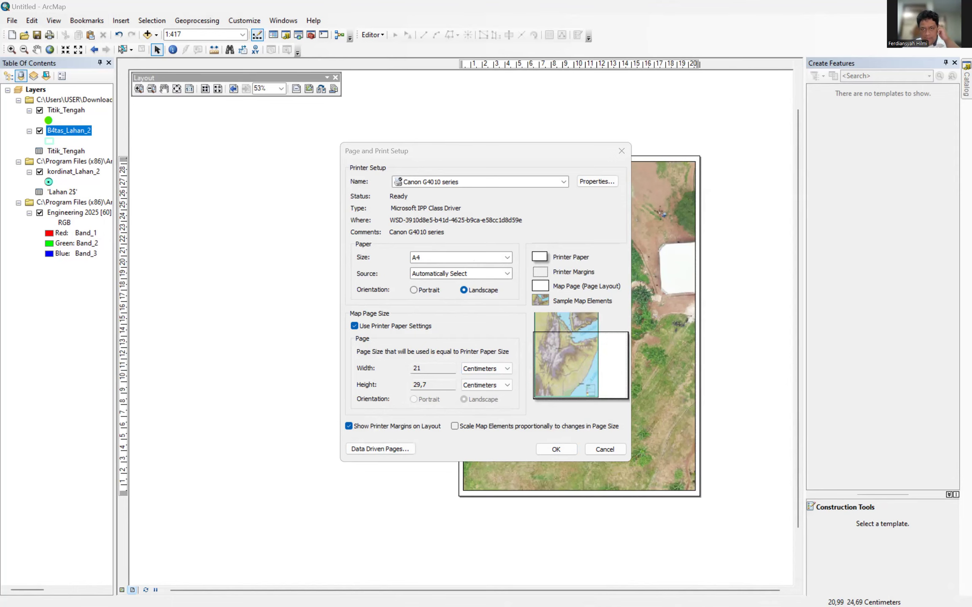
{"action": "left_click", "coordinate": [556, 449]}
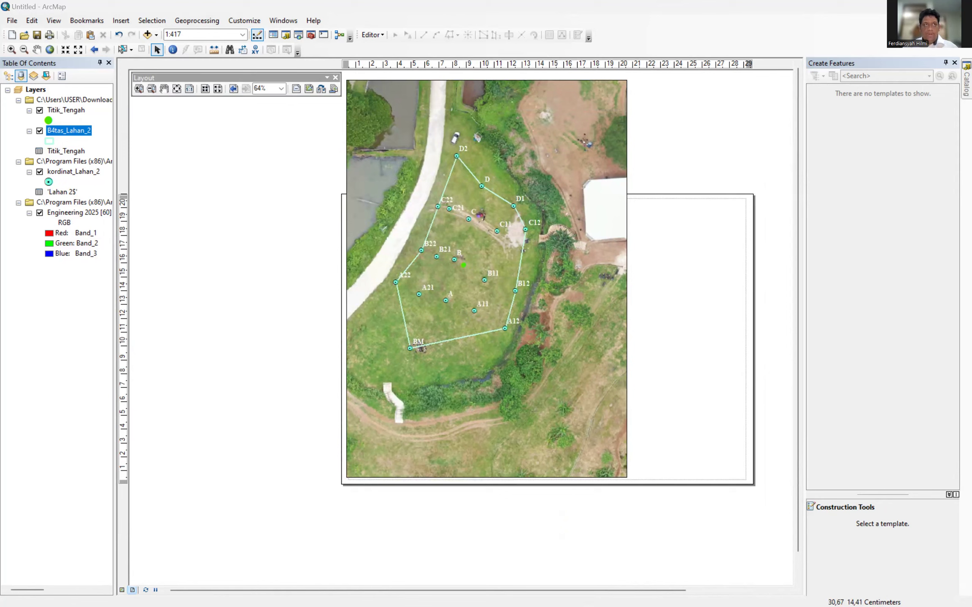
Drag the map frame's top edge onto the page and narrow its right side to about 15 cm.
{"action": "left_click", "coordinate": [506, 289]}
{"action": "left_click_drag", "start_coordinate": [486, 81], "coordinate": [474, 199]}
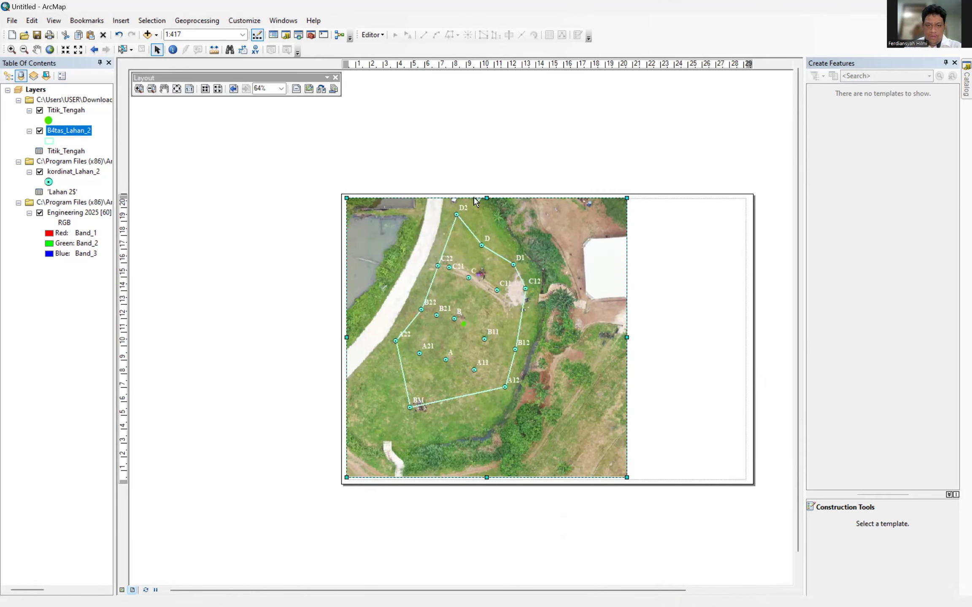
{"action": "left_click_drag", "start_coordinate": [627, 337], "coordinate": [556, 333]}
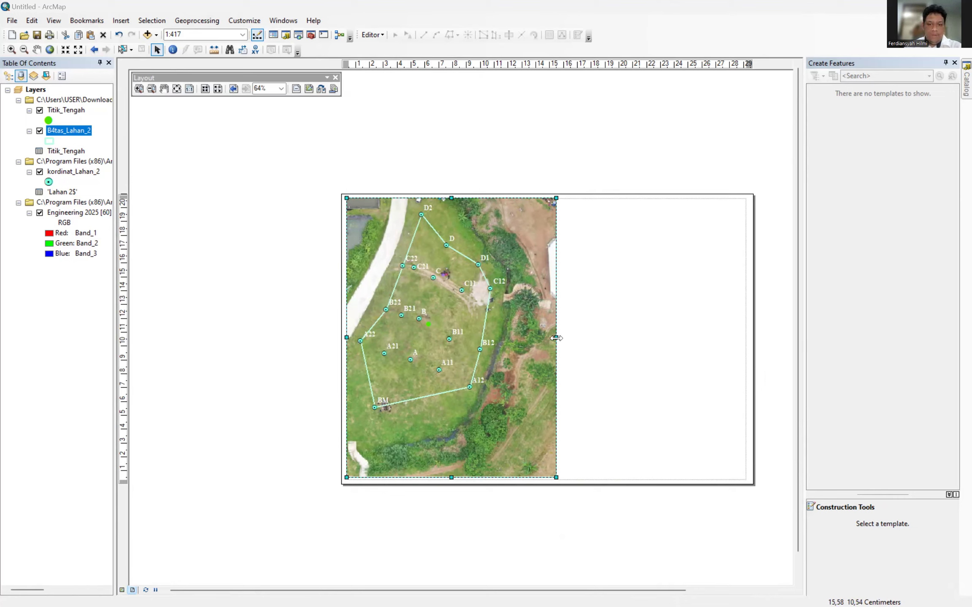
{"action": "left_click_drag", "start_coordinate": [556, 337], "coordinate": [553, 337]}
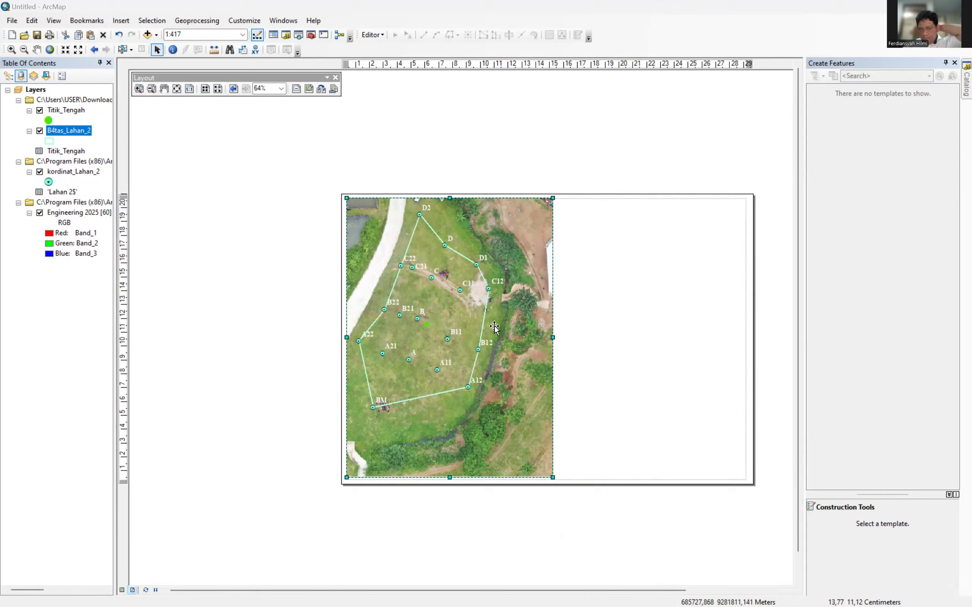
Select all elements on the layout from the page's context menu.
{"action": "right_click", "coordinate": [528, 325]}
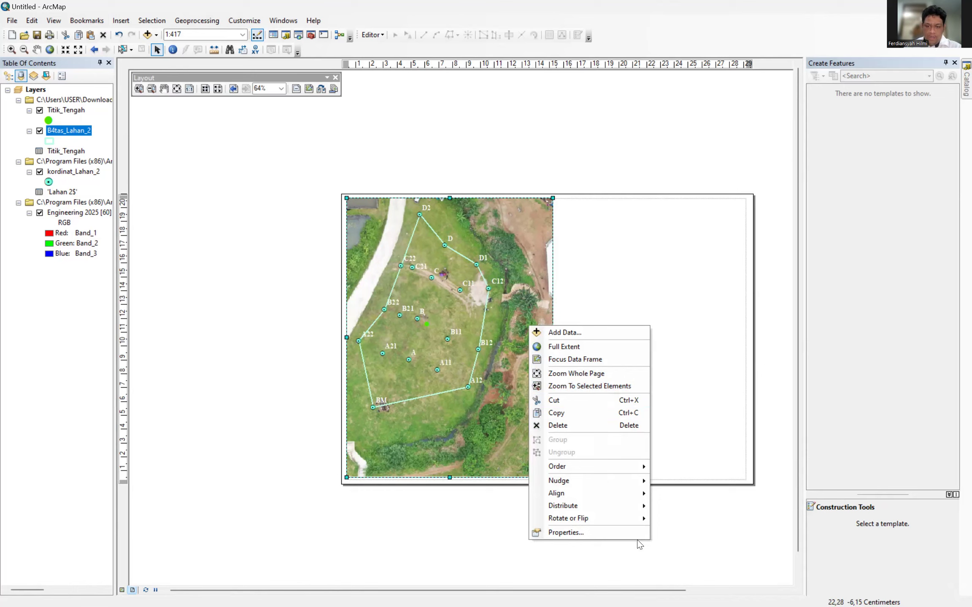
{"action": "right_click", "coordinate": [511, 344]}
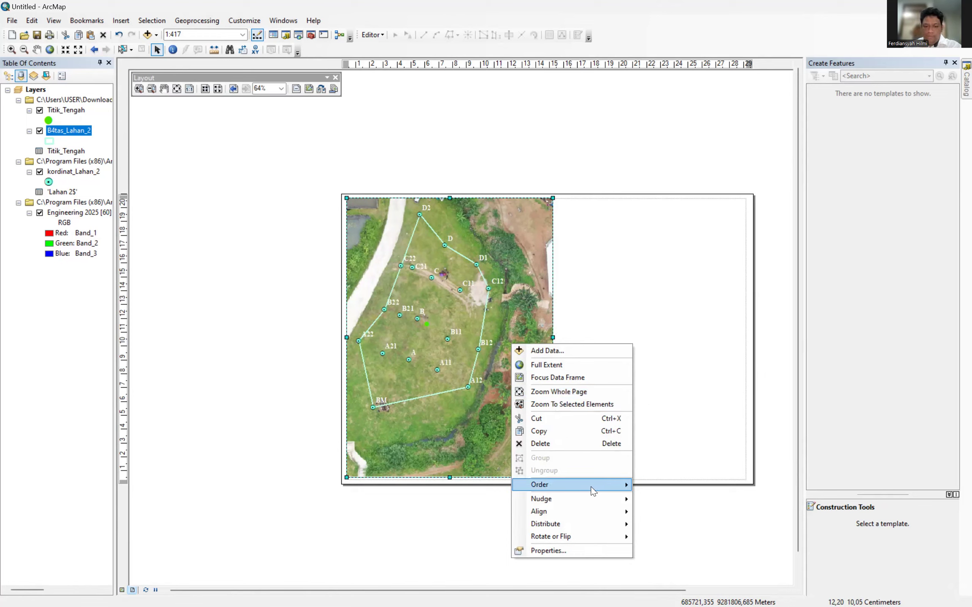
{"action": "left_click", "coordinate": [607, 328]}
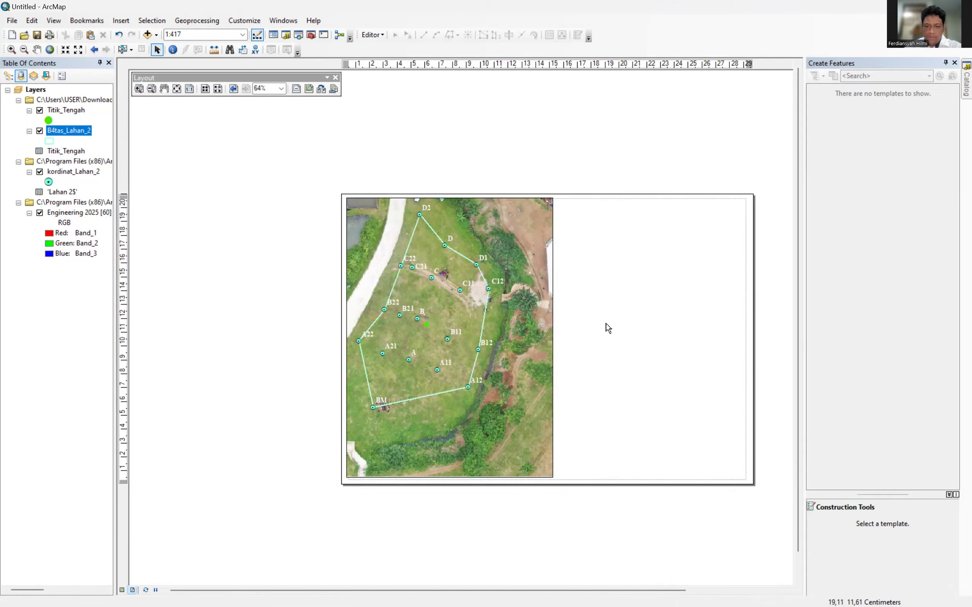
{"action": "right_click", "coordinate": [608, 328]}
{"action": "left_click", "coordinate": [636, 448]}
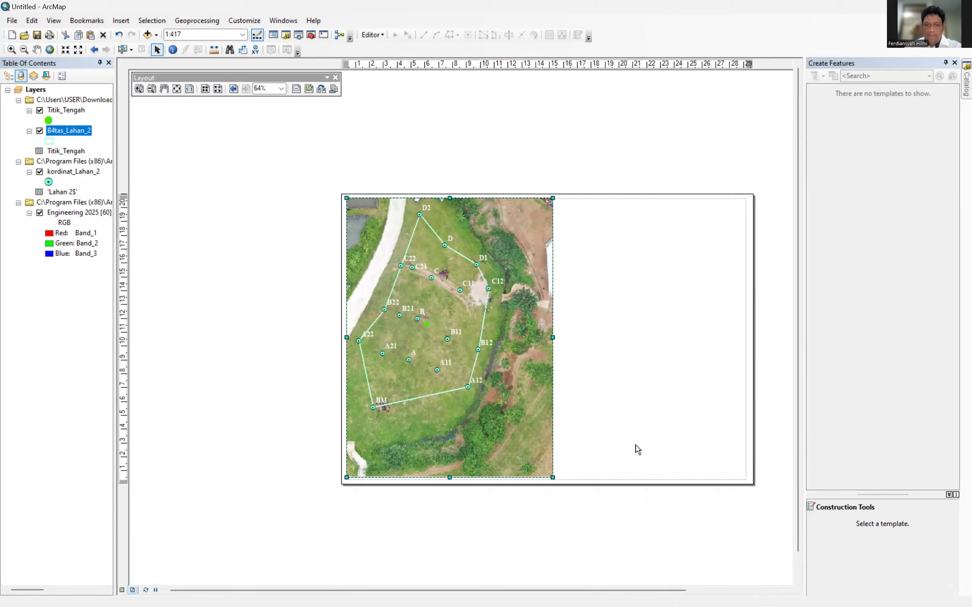
{"action": "right_click", "coordinate": [625, 338]}
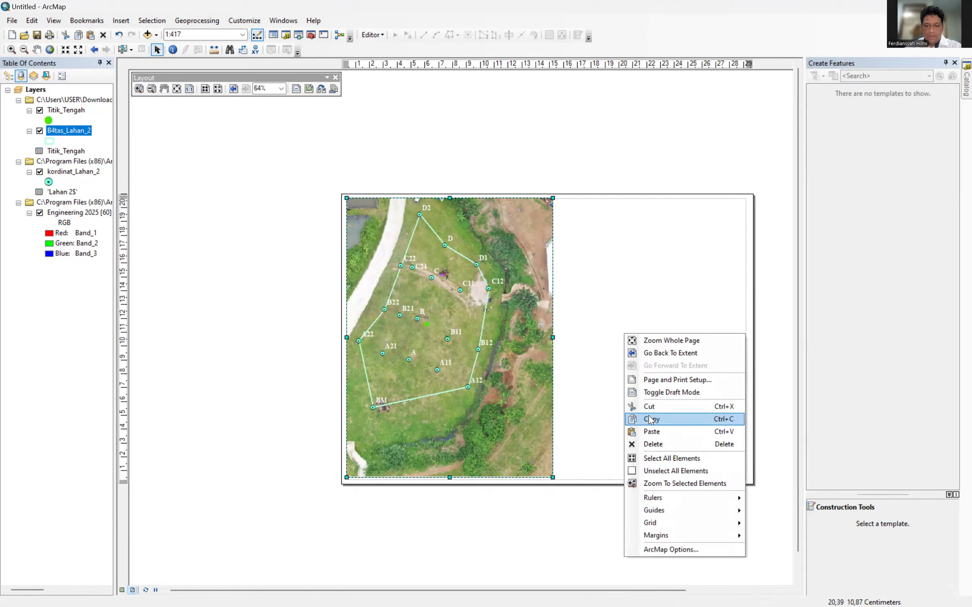
{"action": "left_click", "coordinate": [643, 457]}
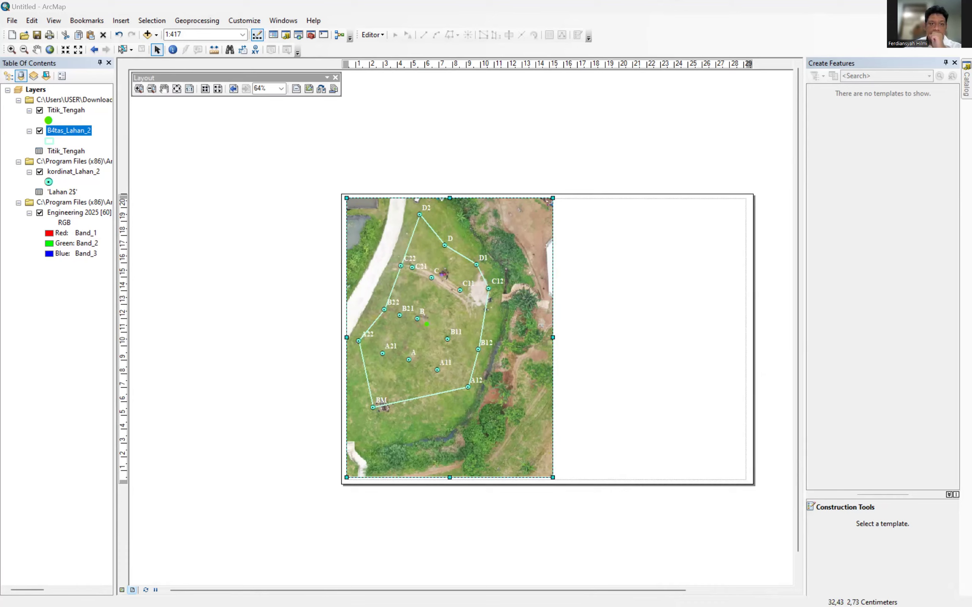
Pick WGS 1984 UTM Zone 48S from Favorites in the data frame's Coordinate System settings.
{"action": "right_click", "coordinate": [529, 324]}
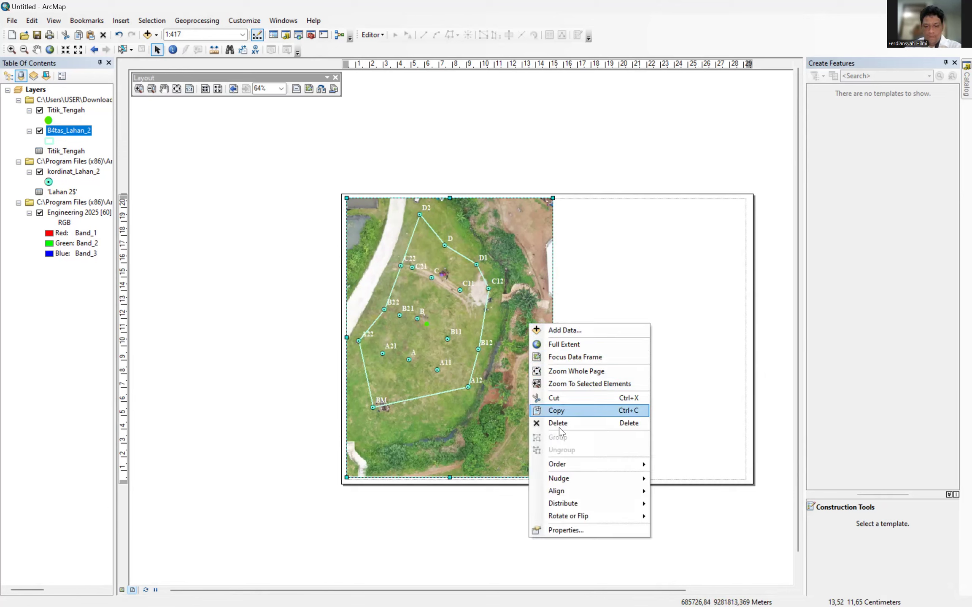
{"action": "left_click", "coordinate": [565, 530]}
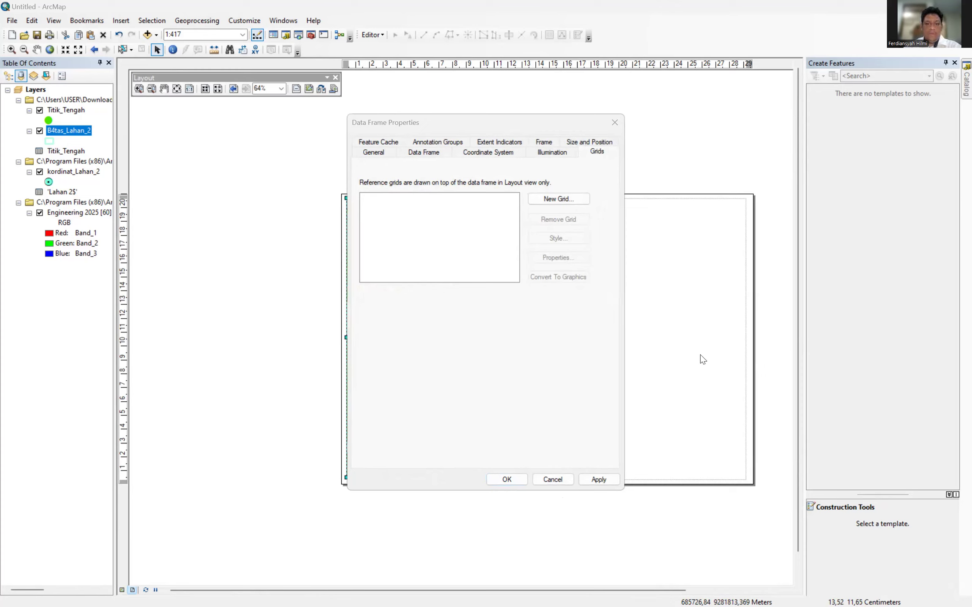
{"action": "left_click", "coordinate": [491, 153]}
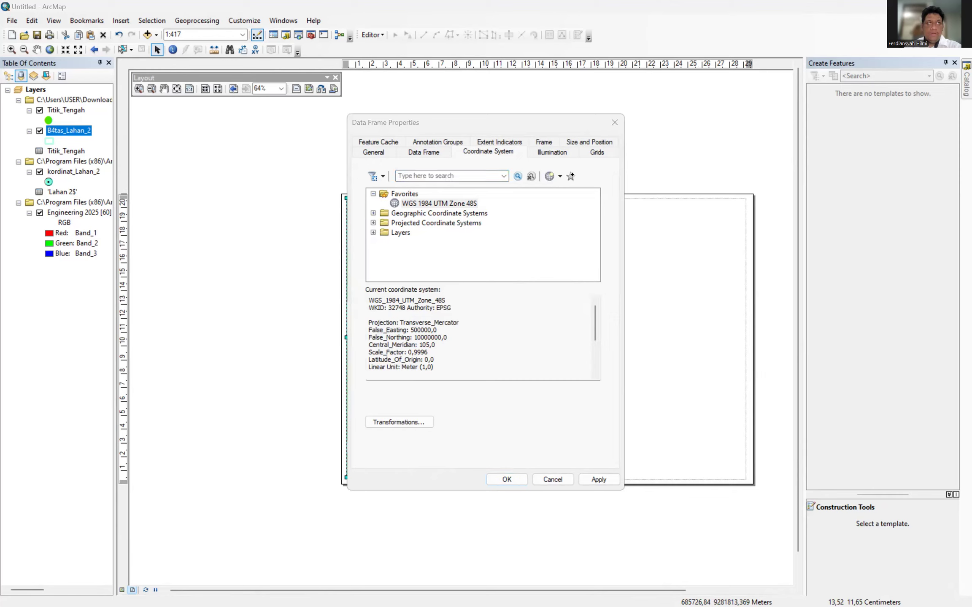
{"action": "left_click", "coordinate": [440, 204]}
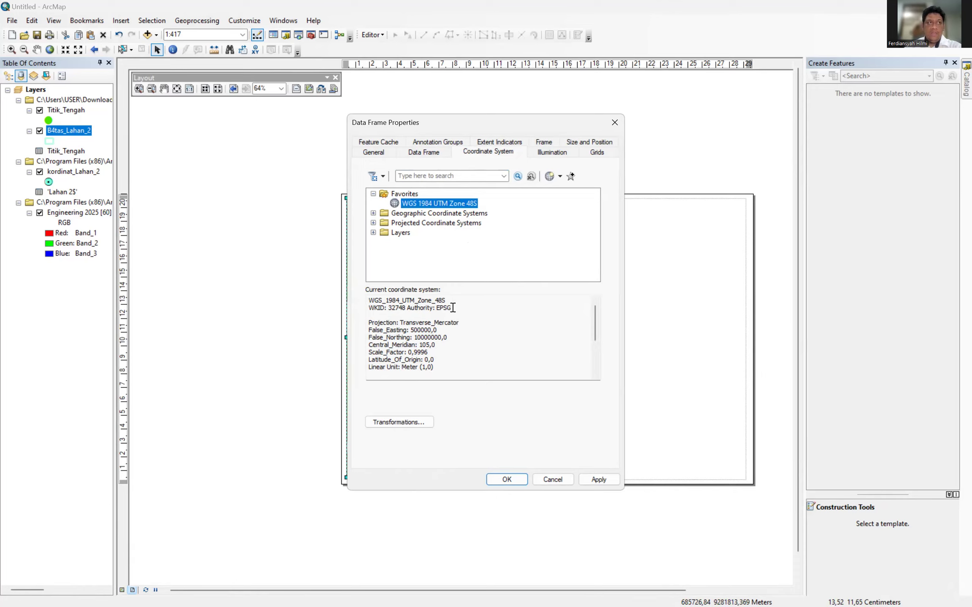
{"action": "left_click", "coordinate": [517, 480]}
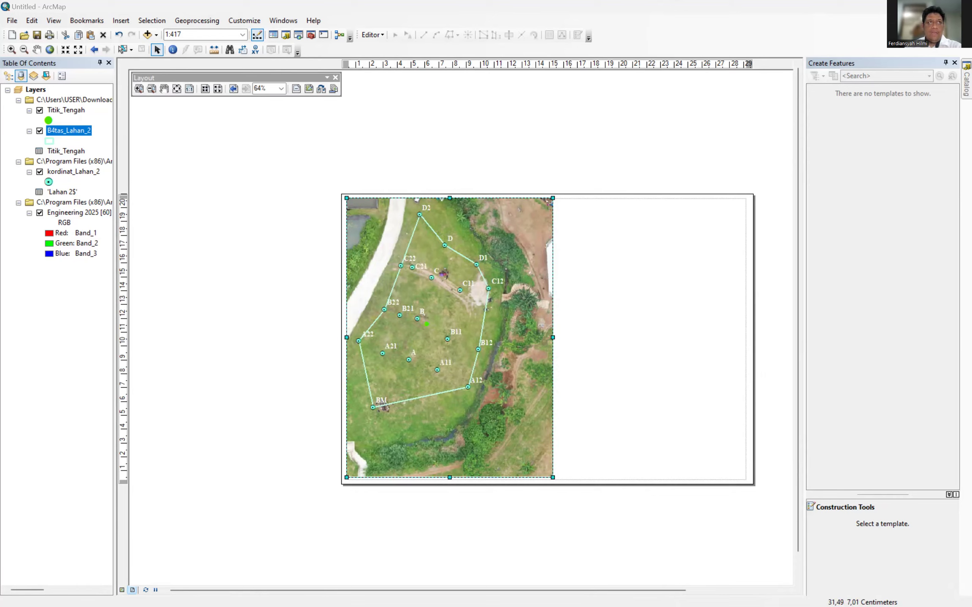
Start a New Grid from the Grids tab of the data frame properties.
{"action": "right_click", "coordinate": [464, 386]}
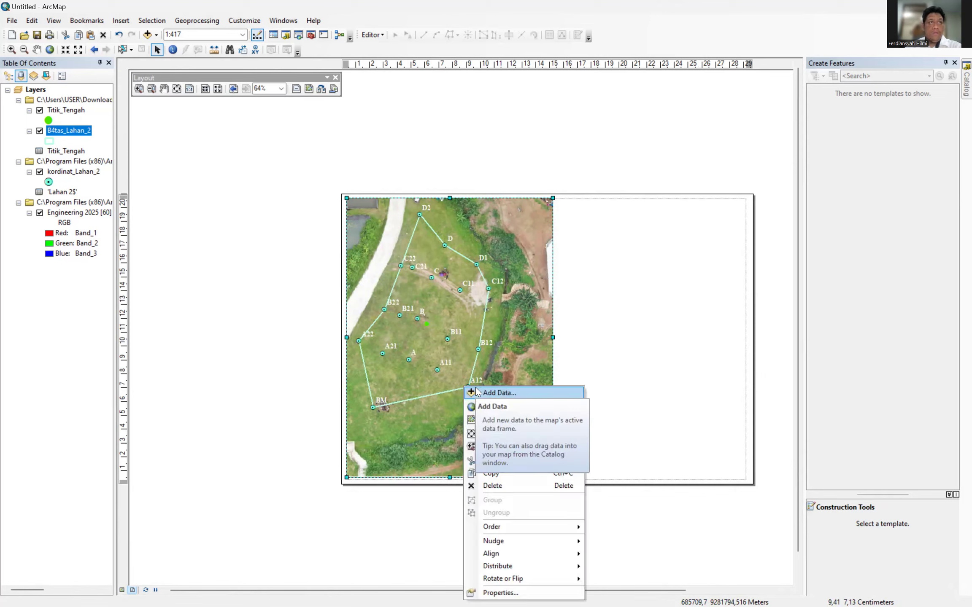
{"action": "left_click", "coordinate": [501, 592]}
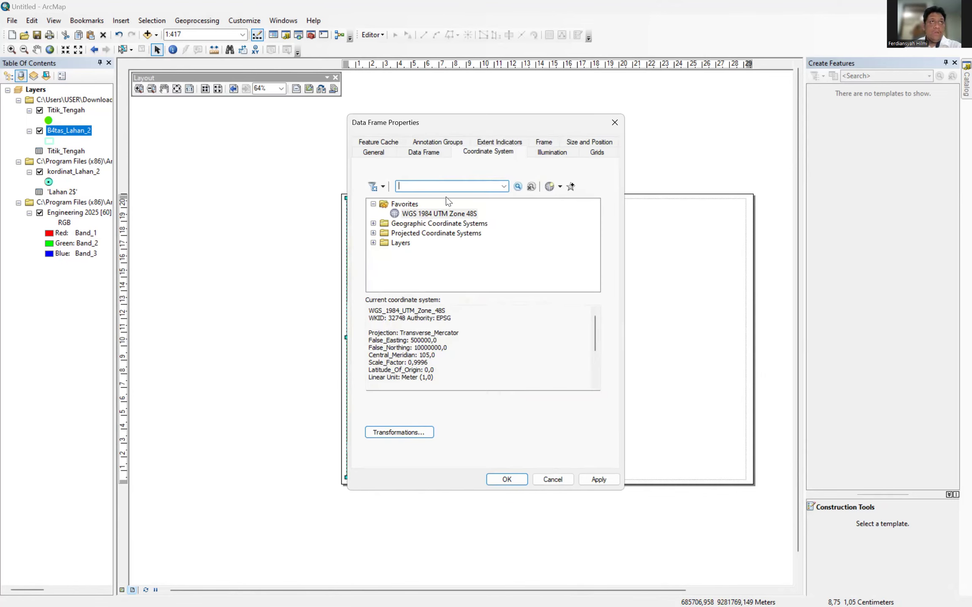
{"action": "left_click", "coordinate": [539, 150]}
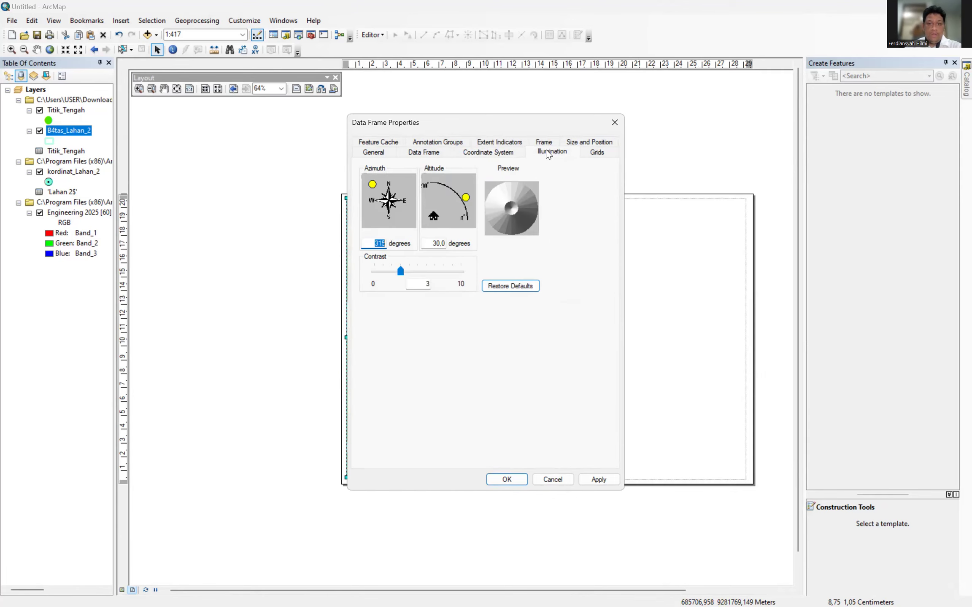
{"action": "left_click", "coordinate": [582, 153]}
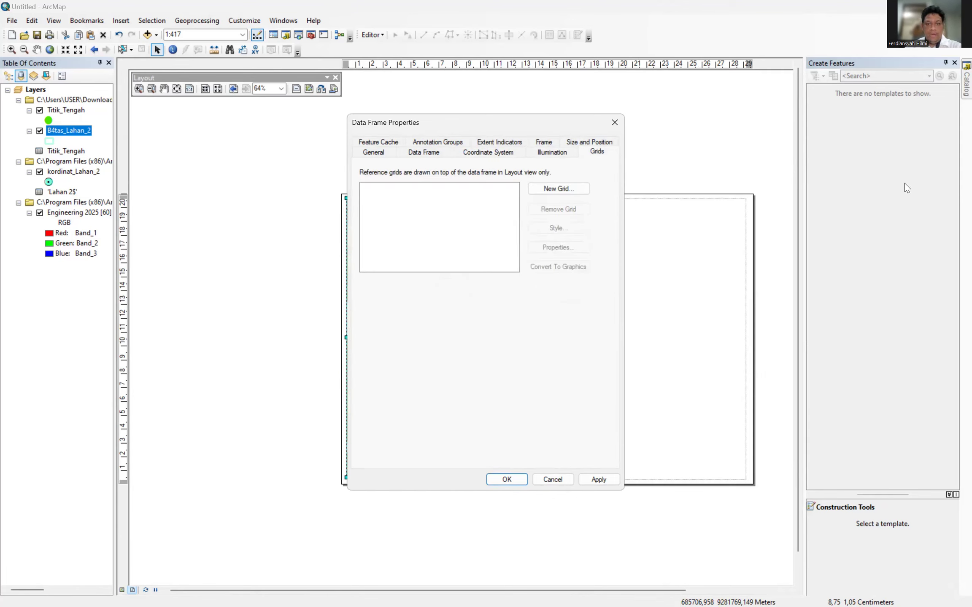
{"action": "left_click", "coordinate": [551, 189]}
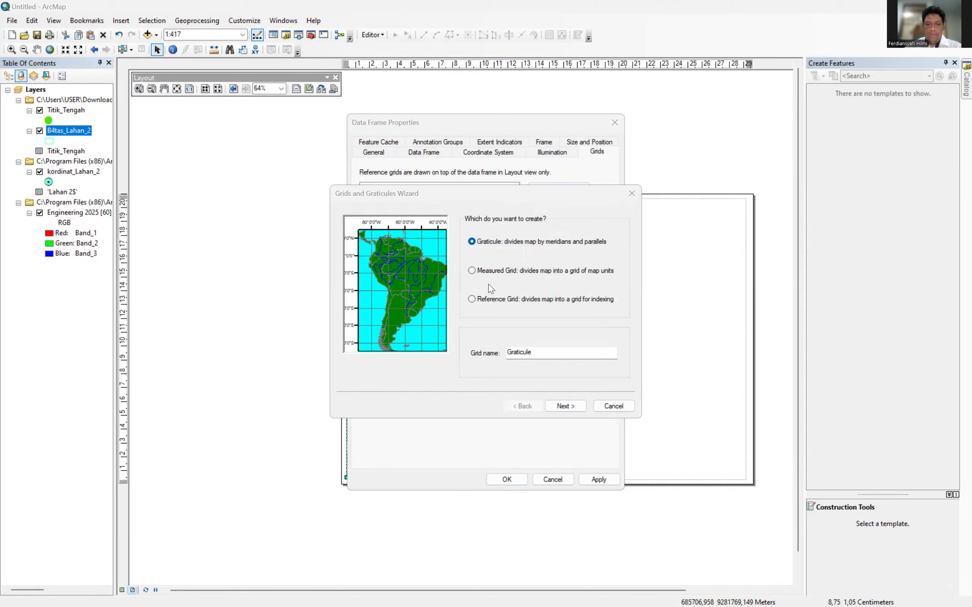
Create a labels-only Measured Grid with 10 m X and Y intervals.
{"action": "left_click", "coordinate": [472, 272]}
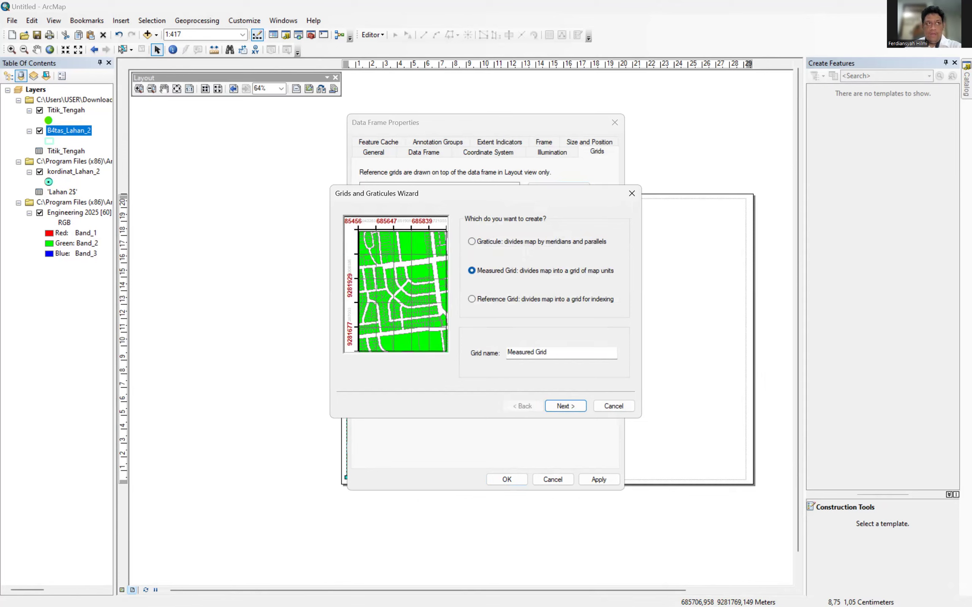
{"action": "left_click", "coordinate": [565, 406]}
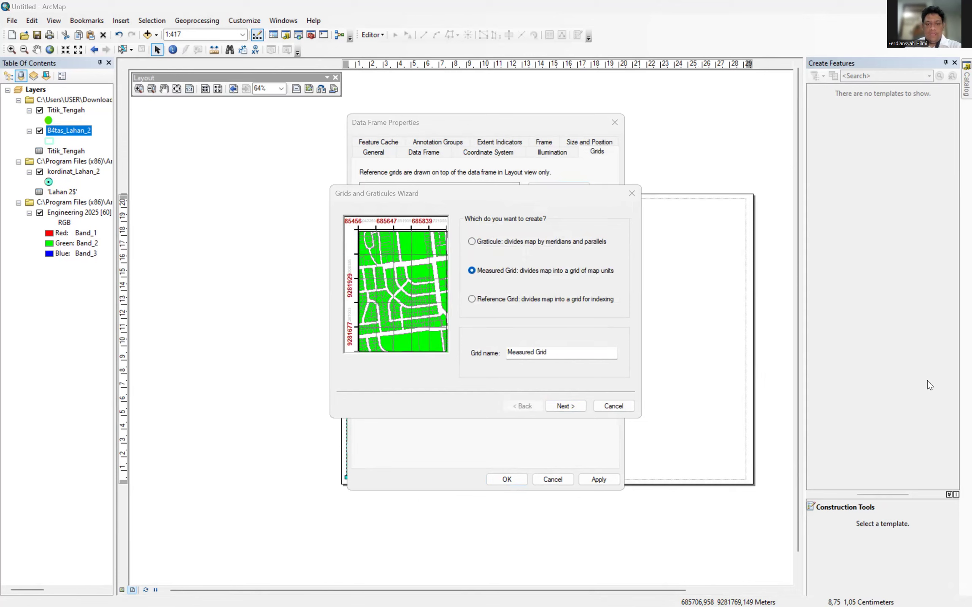
{"action": "left_click", "coordinate": [561, 406]}
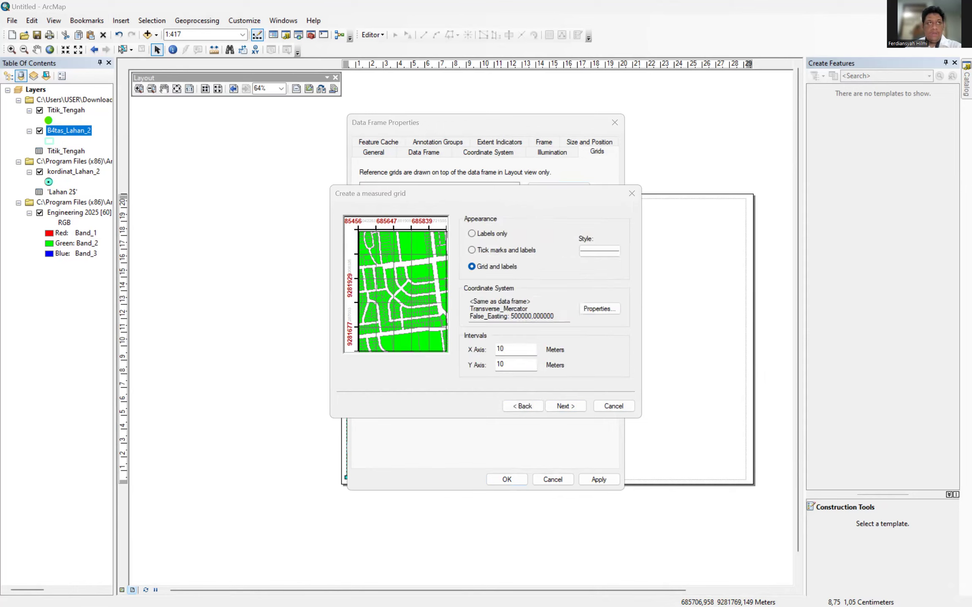
{"action": "left_click", "coordinate": [472, 233]}
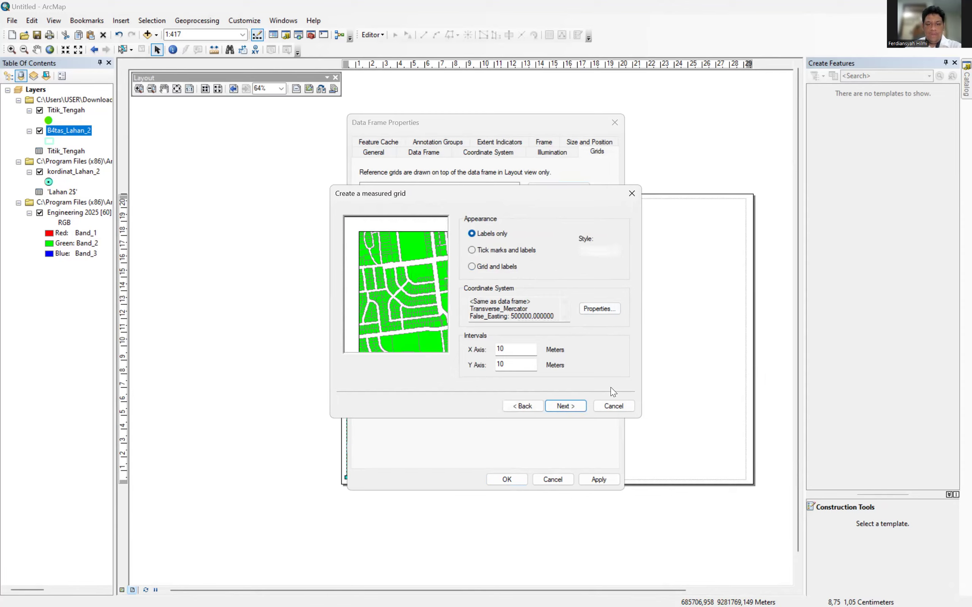
{"action": "left_click", "coordinate": [562, 406]}
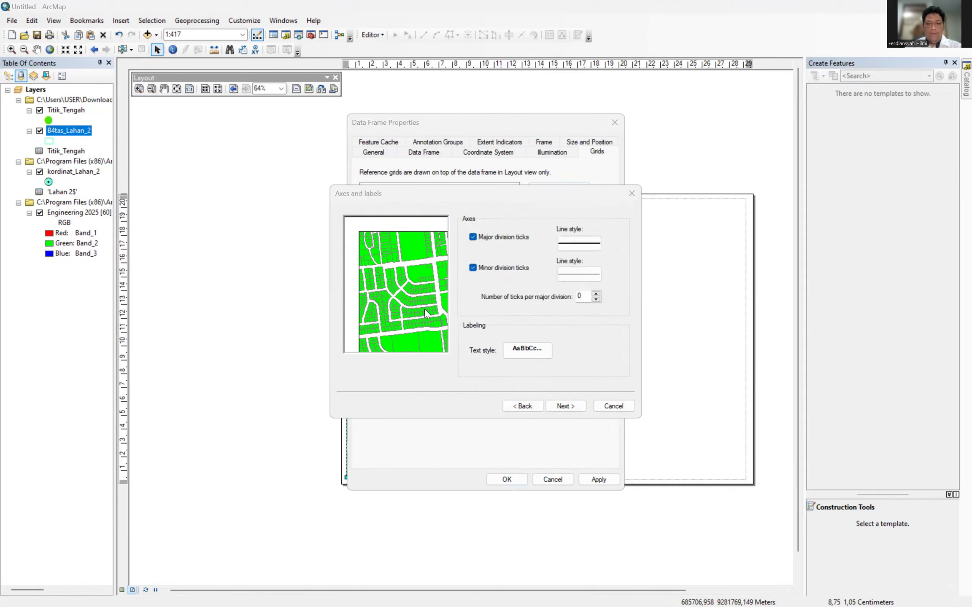
{"action": "left_click", "coordinate": [559, 406]}
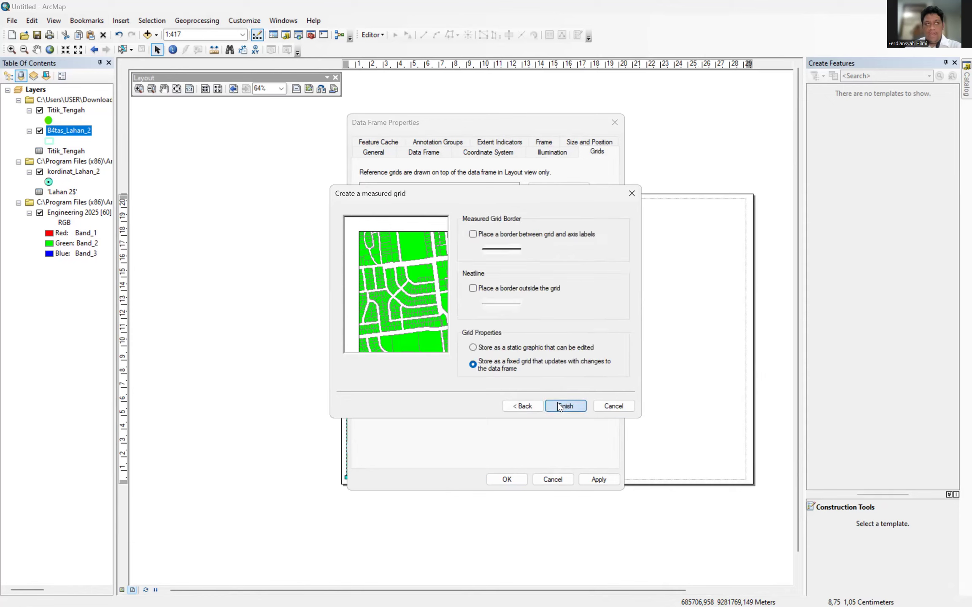
{"action": "left_click", "coordinate": [557, 403]}
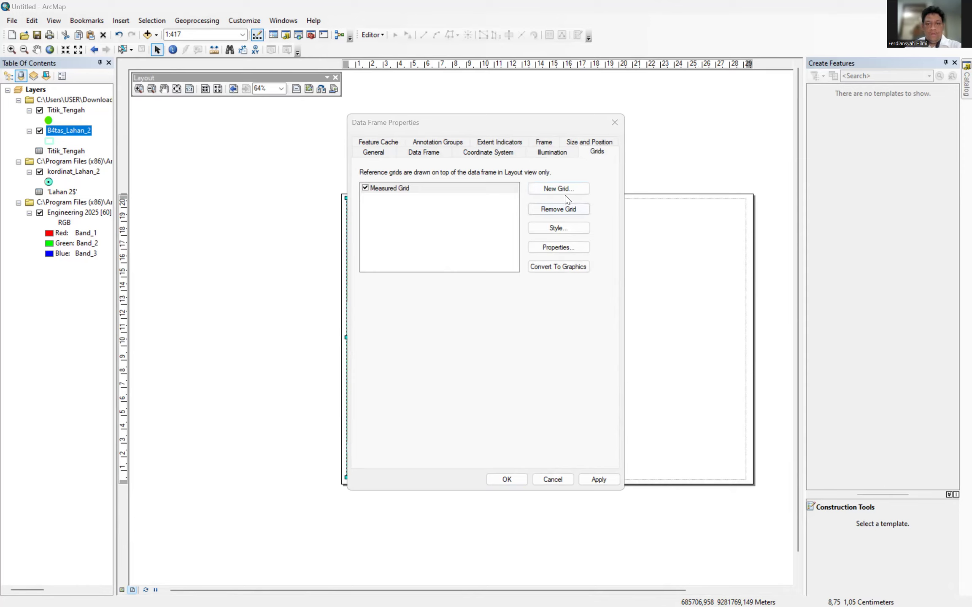
Create Measured Grid1, a second 10 m measured grid showing only coordinate labels.
{"action": "left_click", "coordinate": [555, 189]}
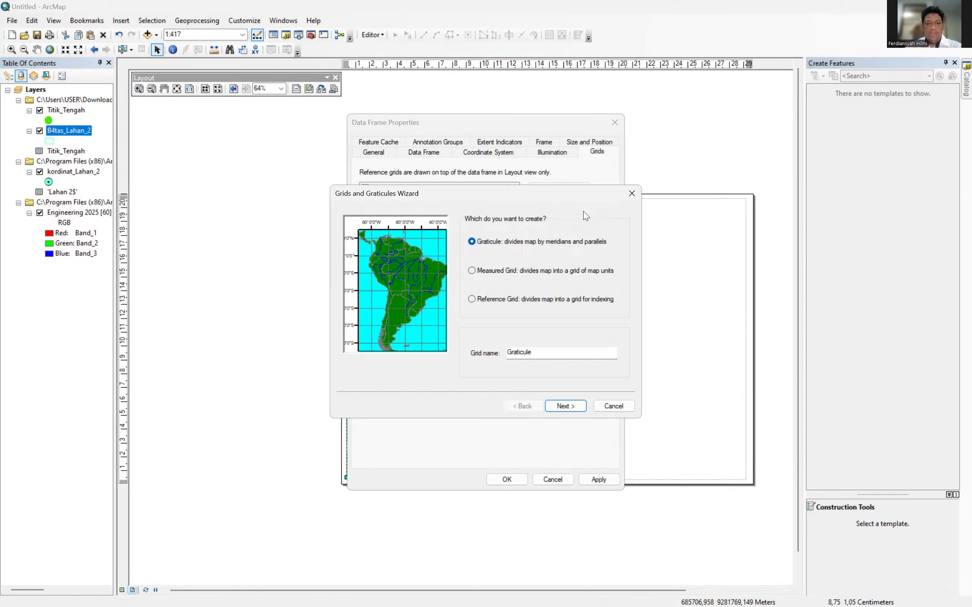
{"action": "left_click", "coordinate": [472, 271]}
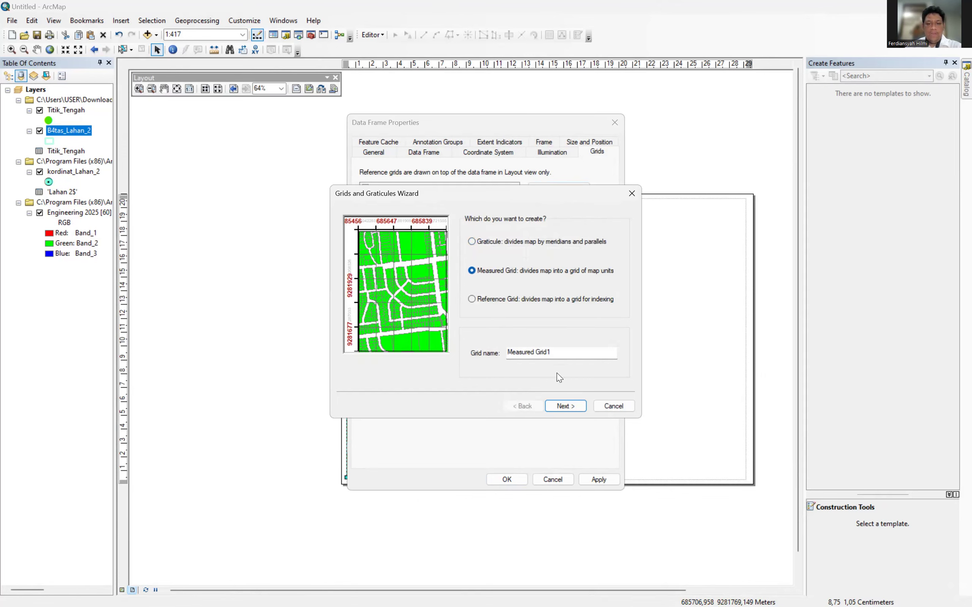
{"action": "left_click", "coordinate": [559, 406]}
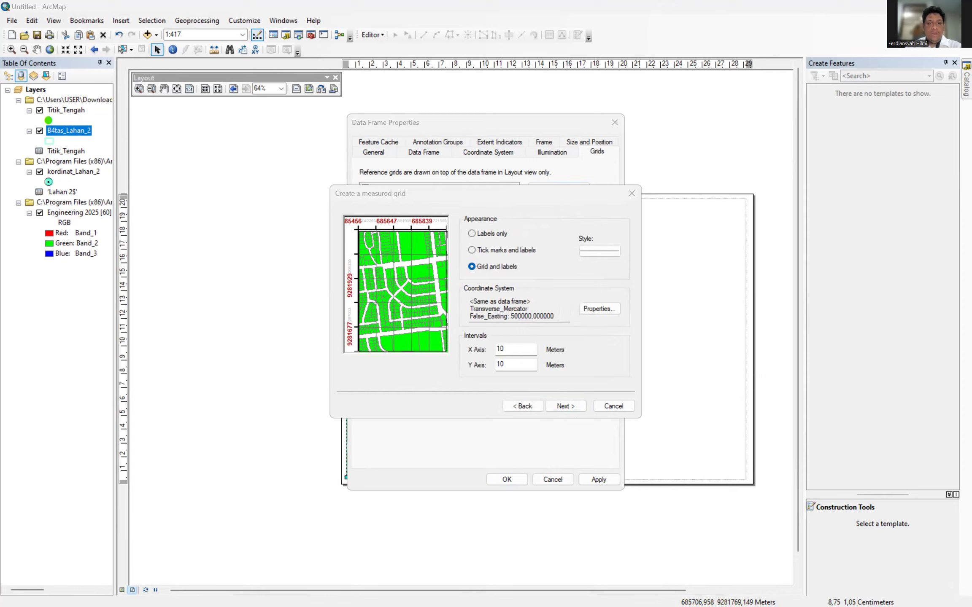
{"action": "left_click", "coordinate": [472, 234]}
{"action": "left_click", "coordinate": [566, 406]}
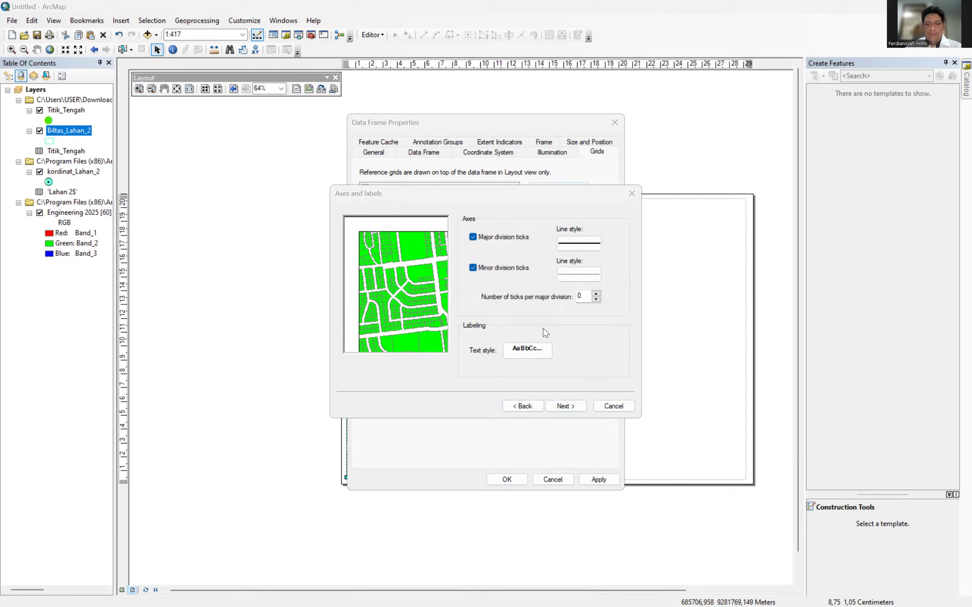
{"action": "left_click", "coordinate": [566, 405]}
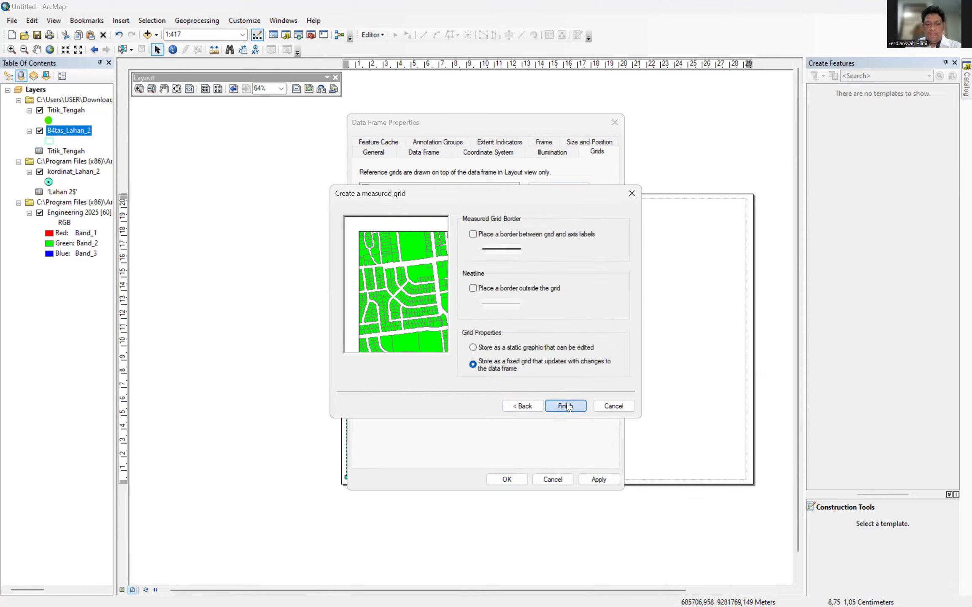
{"action": "left_click", "coordinate": [566, 404]}
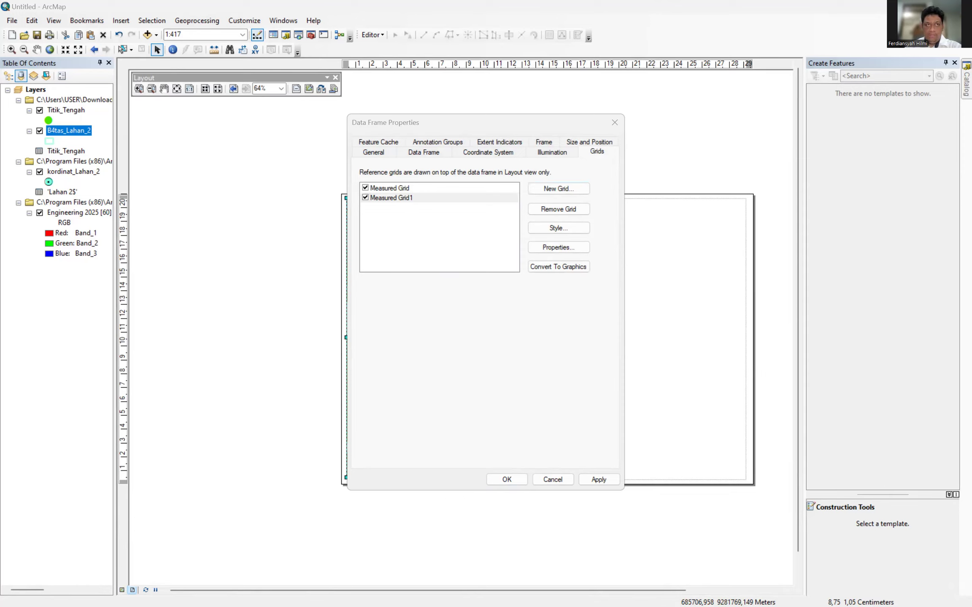
Apply the grids to the data frame and pull the map frame's top and left edges inward.
{"action": "left_click", "coordinate": [517, 480]}
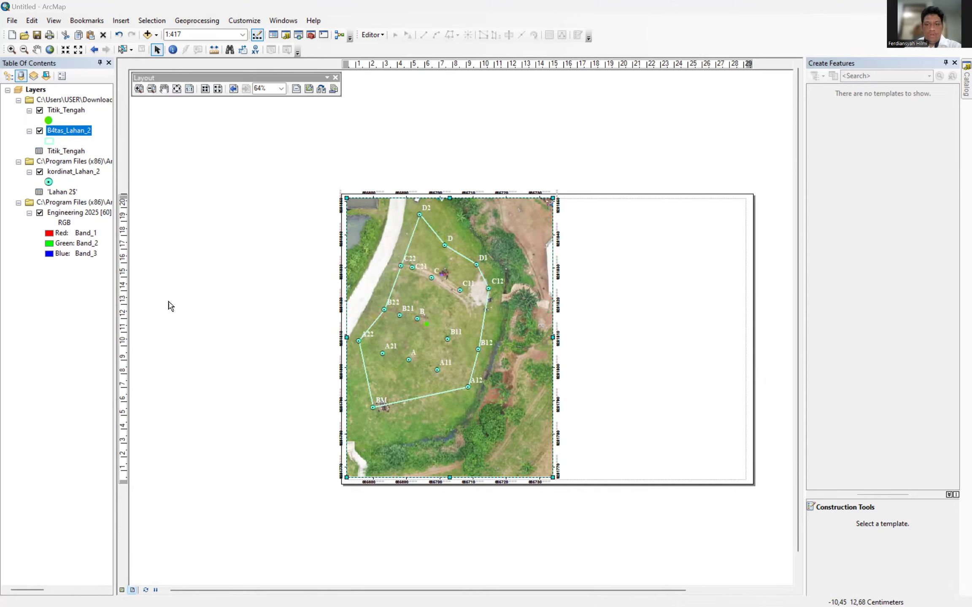
{"action": "left_click_drag", "start_coordinate": [449, 199], "coordinate": [449, 202]}
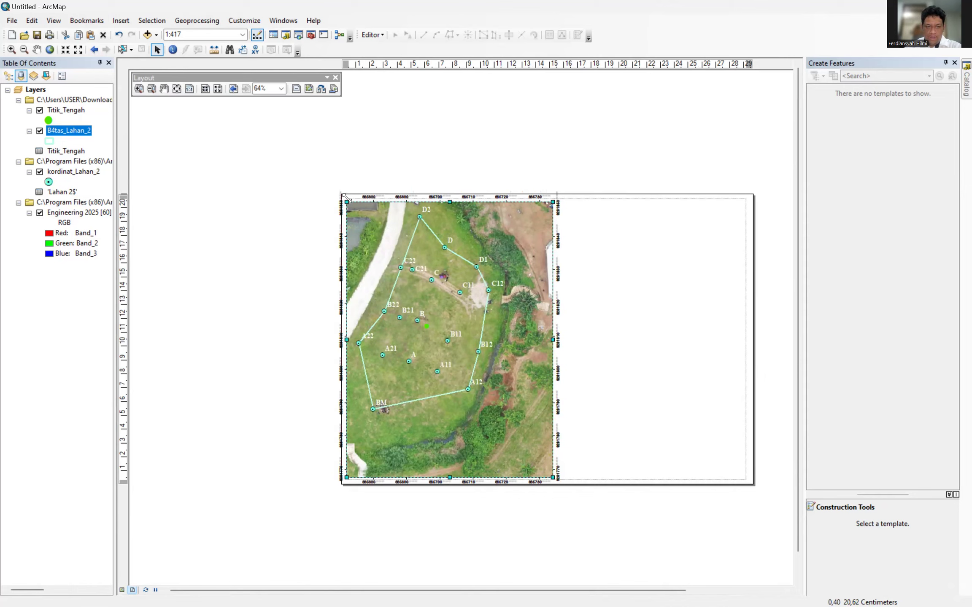
{"action": "mouse_move", "coordinate": [347, 203]}
{"action": "left_mouse_down"}
{"action": "mouse_move", "coordinate": [354, 205]}
{"action": "mouse_move", "coordinate": [349, 199]}
{"action": "left_mouse_up"}
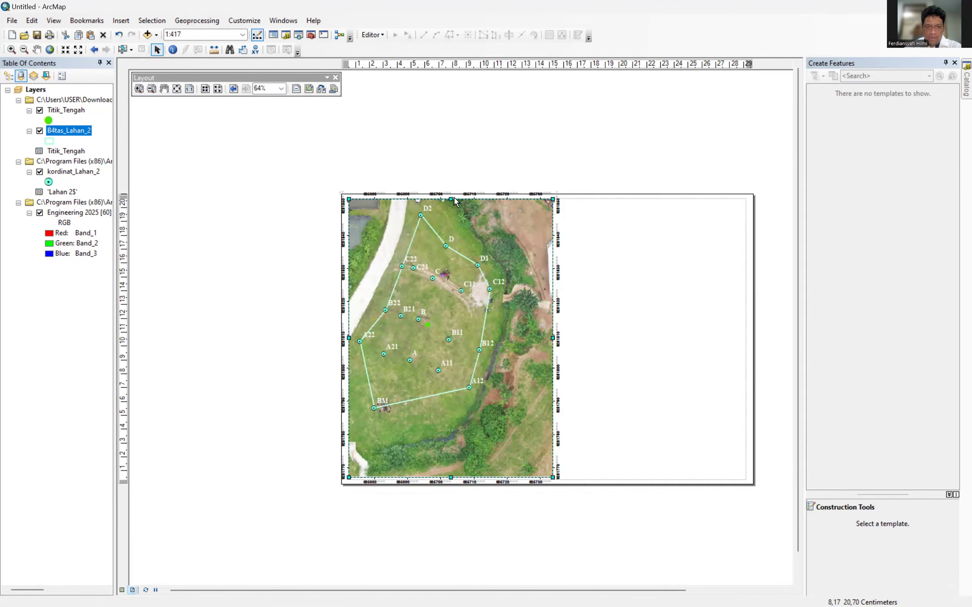
{"action": "left_click_drag", "start_coordinate": [451, 201], "coordinate": [451, 203]}
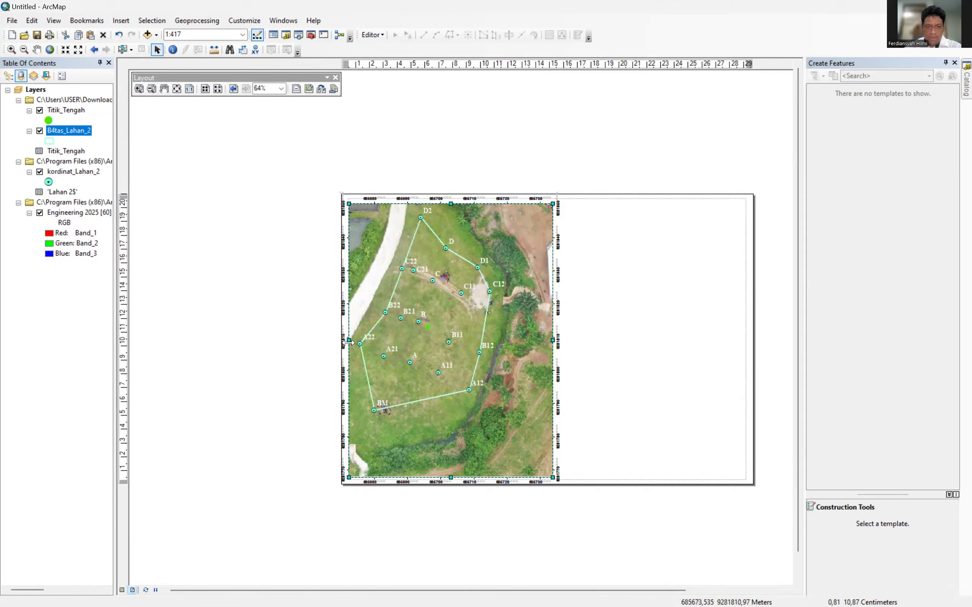
{"action": "left_click_drag", "start_coordinate": [349, 340], "coordinate": [357, 341]}
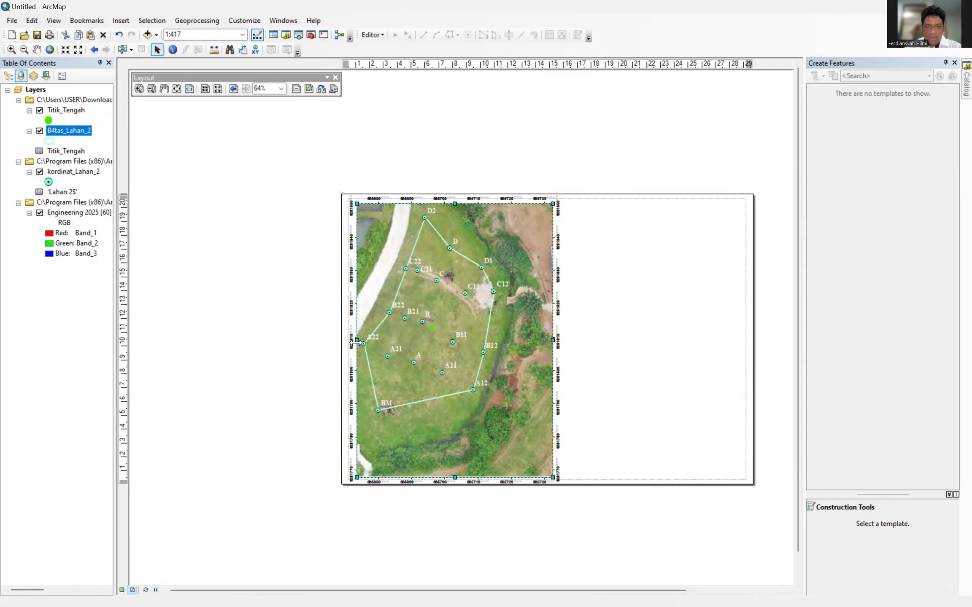
{"action": "left_click_drag", "start_coordinate": [357, 339], "coordinate": [354, 339]}
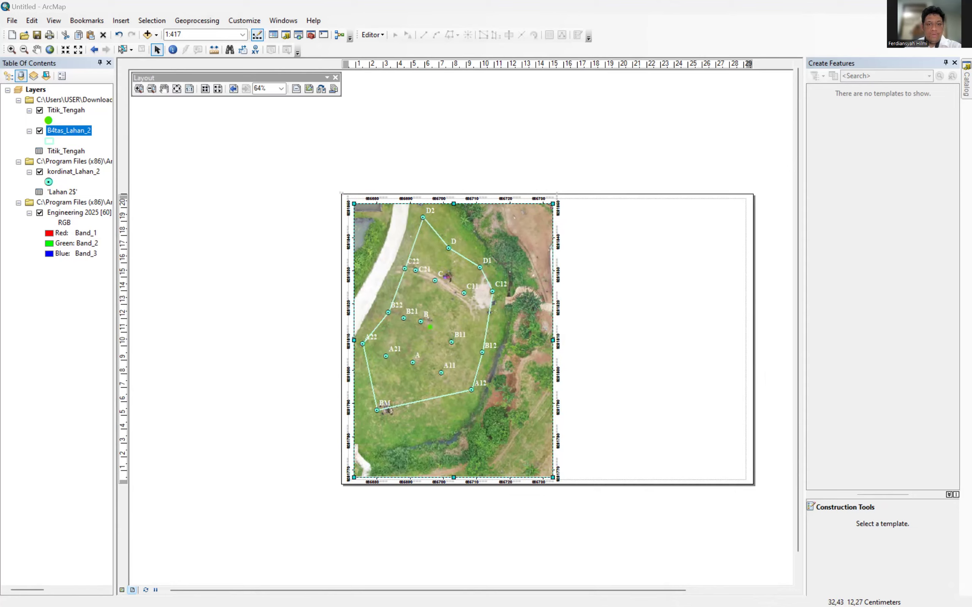
Shrink the map frame further from its top-left corner so all coordinate labels fit on the page.
{"action": "left_click_drag", "start_coordinate": [354, 205], "coordinate": [372, 214]}
{"action": "left_click", "coordinate": [409, 266]}
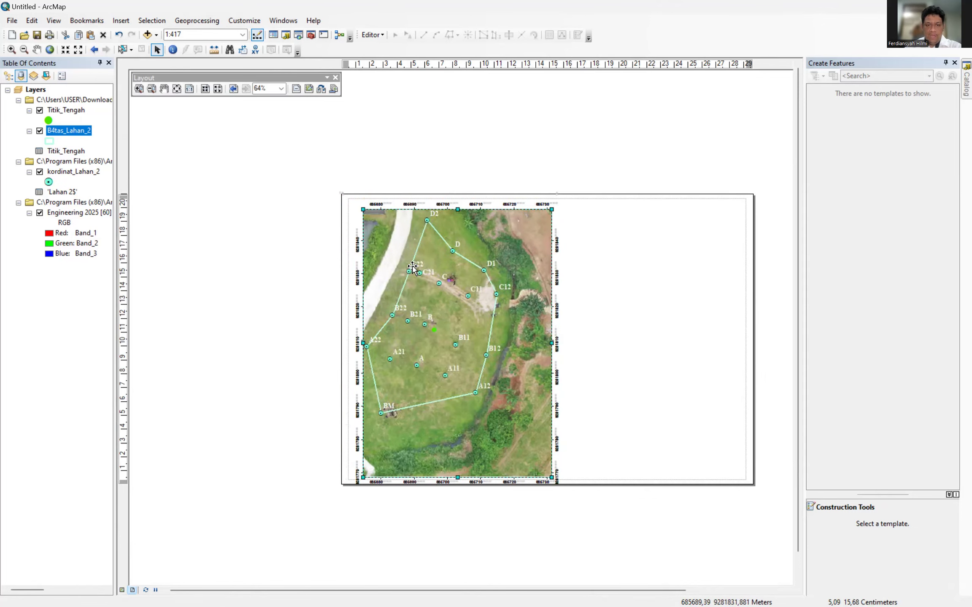
{"action": "left_click_drag", "start_coordinate": [413, 265], "coordinate": [409, 264]}
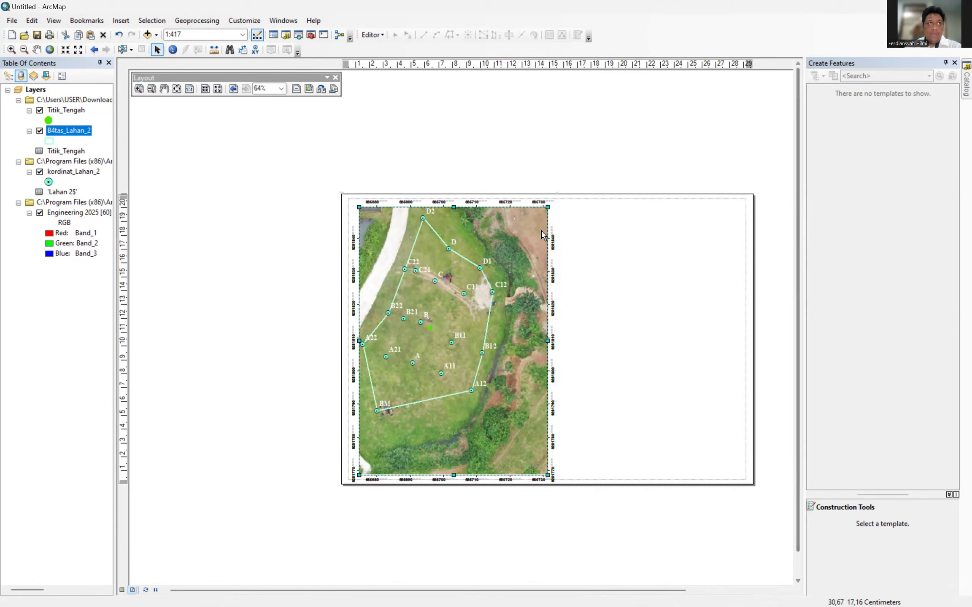
{"action": "left_click_drag", "start_coordinate": [359, 207], "coordinate": [366, 213]}
{"action": "left_click_drag", "start_coordinate": [415, 266], "coordinate": [414, 261]}
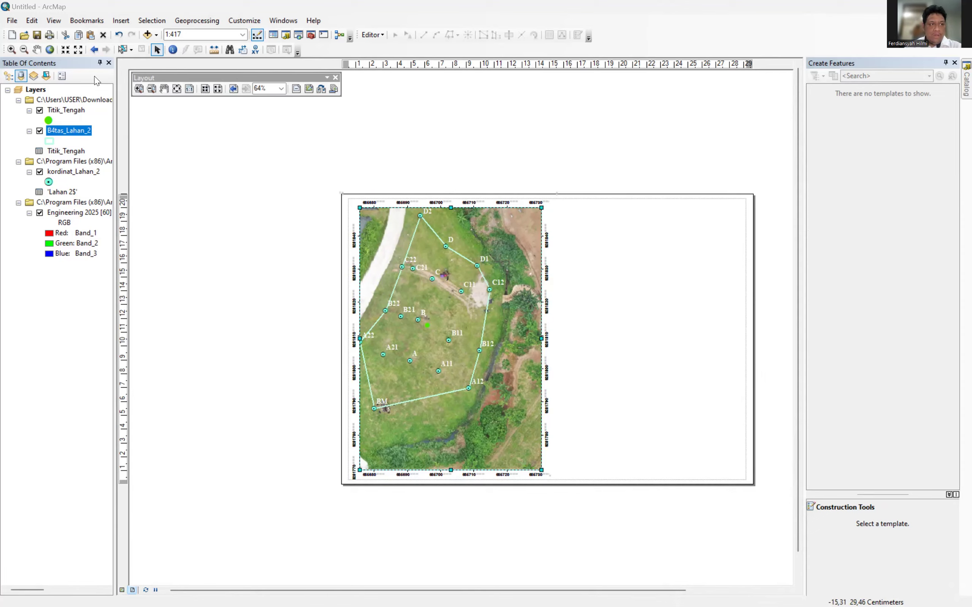
Turn on the Draw toolbar and dock it with the other toolbars.
{"action": "left_click", "coordinate": [240, 22]}
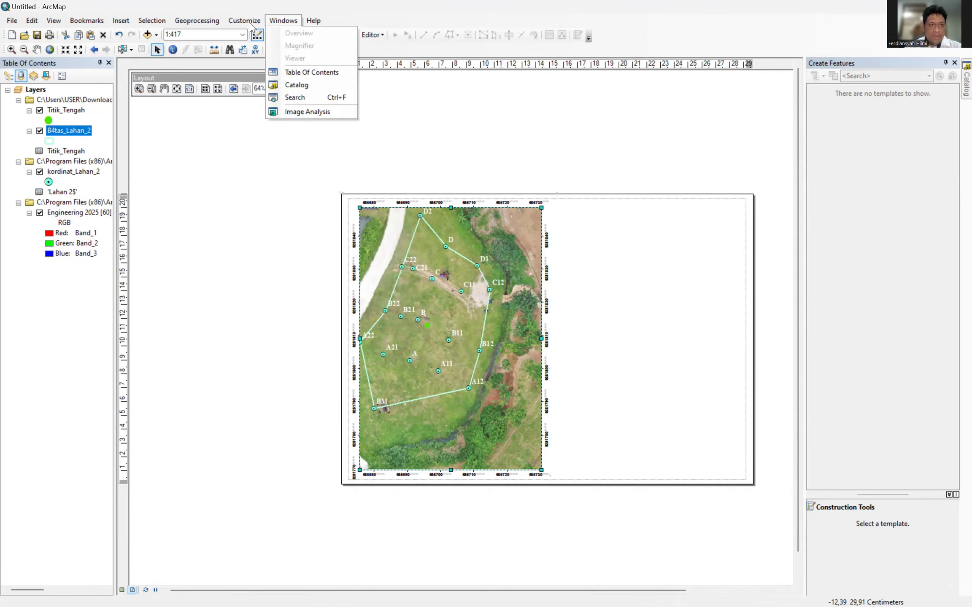
{"action": "mouse_move", "coordinate": [249, 23]}
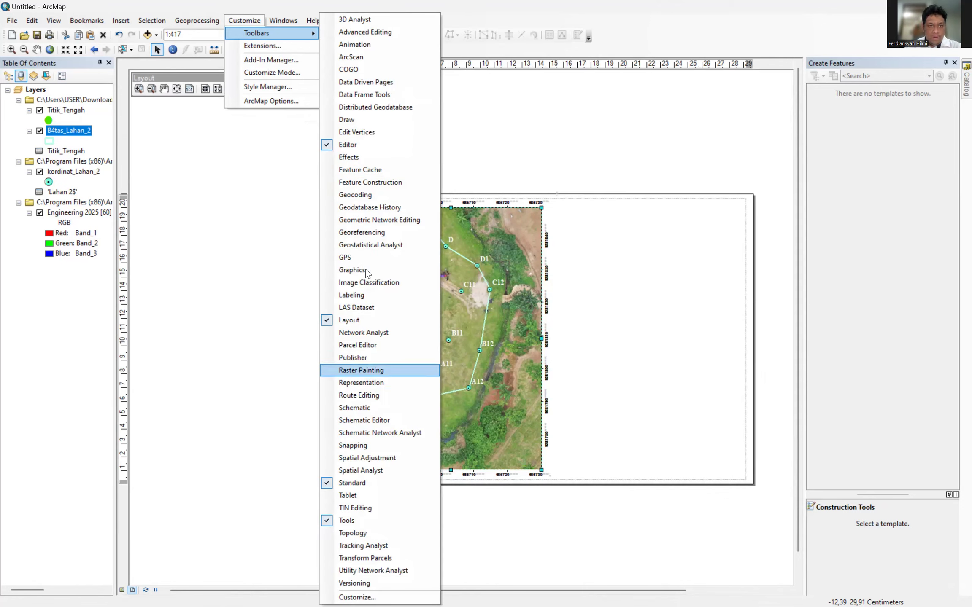
{"action": "left_click", "coordinate": [358, 120]}
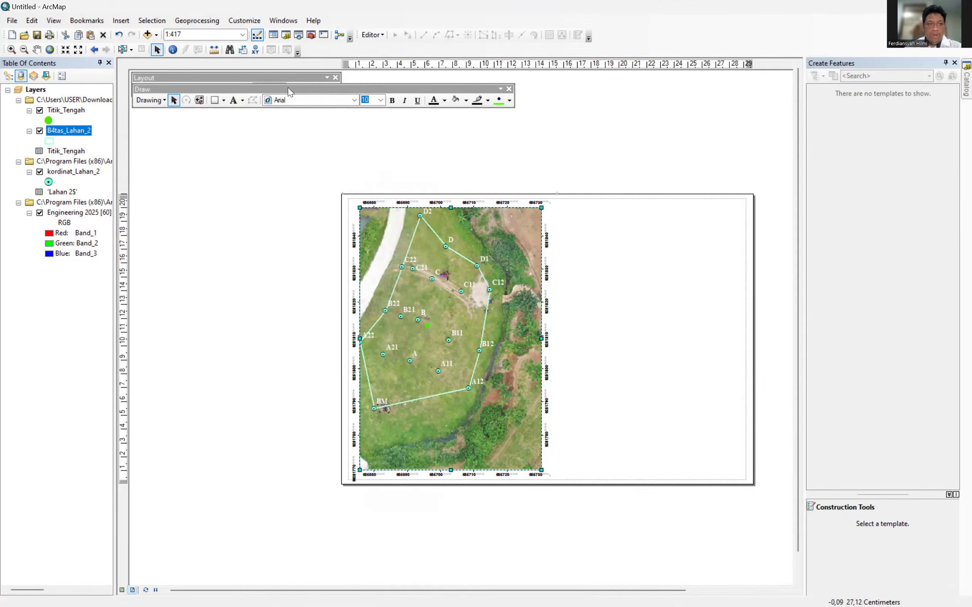
{"action": "left_click_drag", "start_coordinate": [304, 89], "coordinate": [623, 38]}
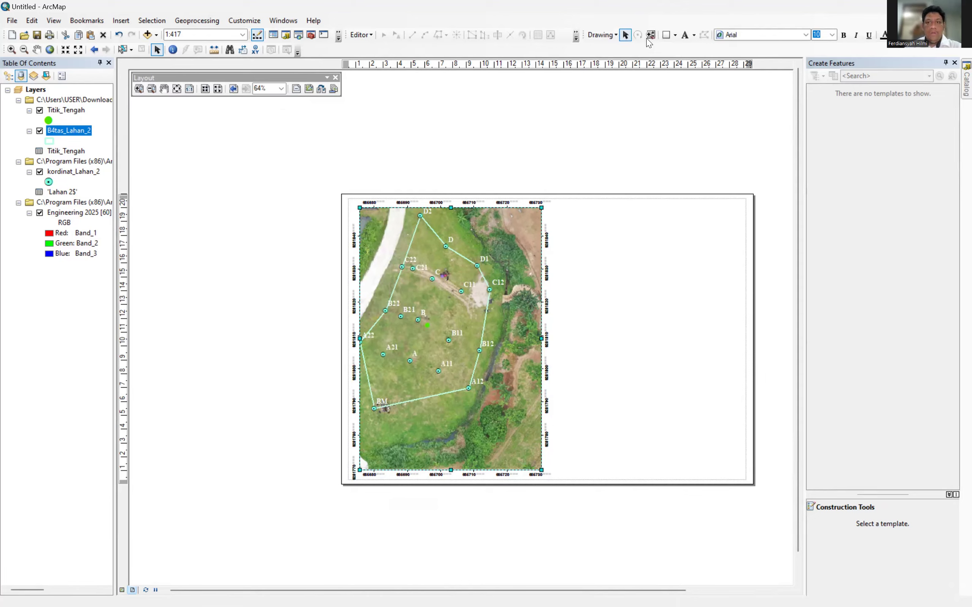
Draw a rectangle of about 28,6 by 20,3 cm covering nearly the whole landscape page.
{"action": "left_click", "coordinate": [675, 35]}
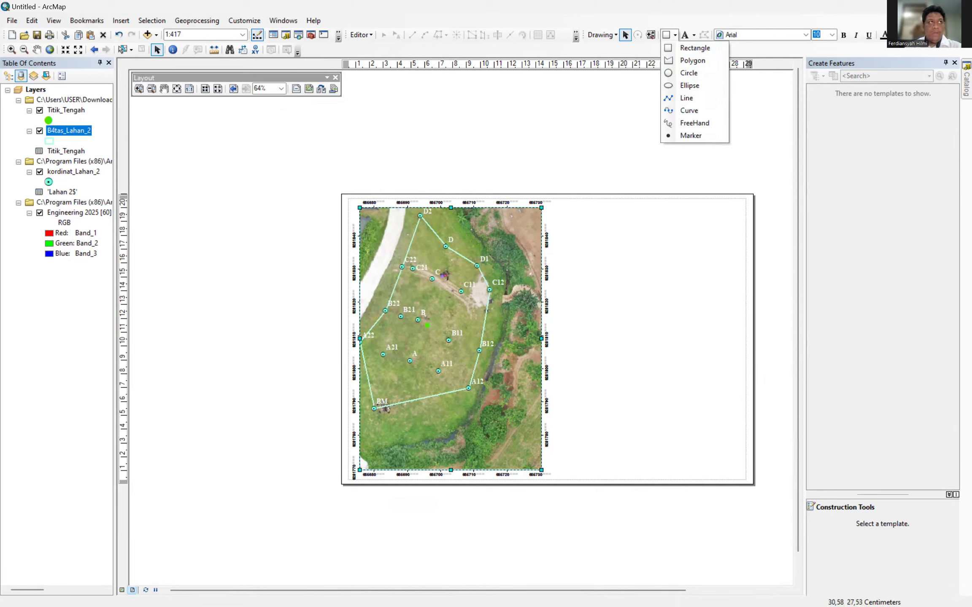
{"action": "key", "text": "alt+Tab"}
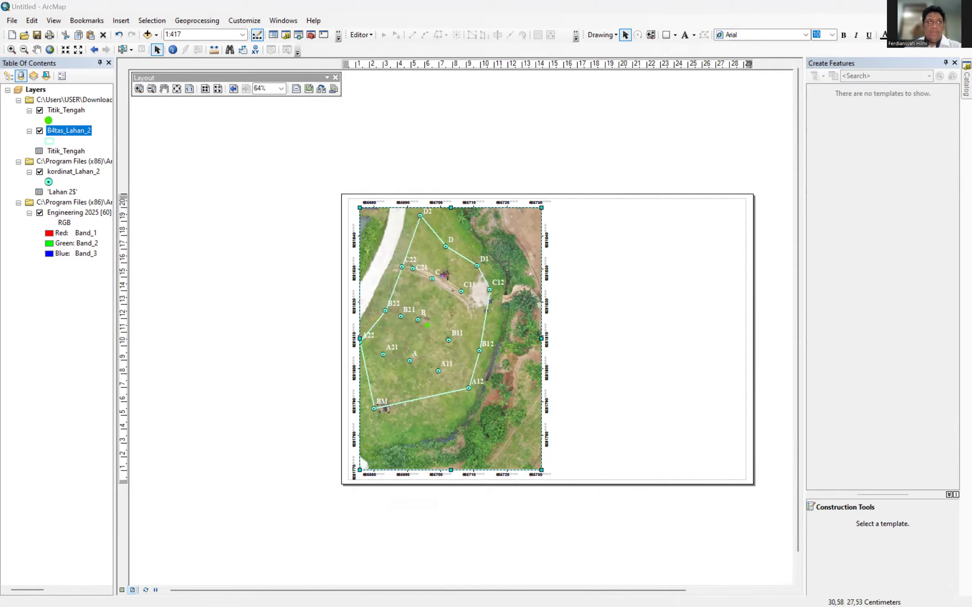
{"action": "left_click", "coordinate": [675, 36]}
{"action": "left_click", "coordinate": [692, 70]}
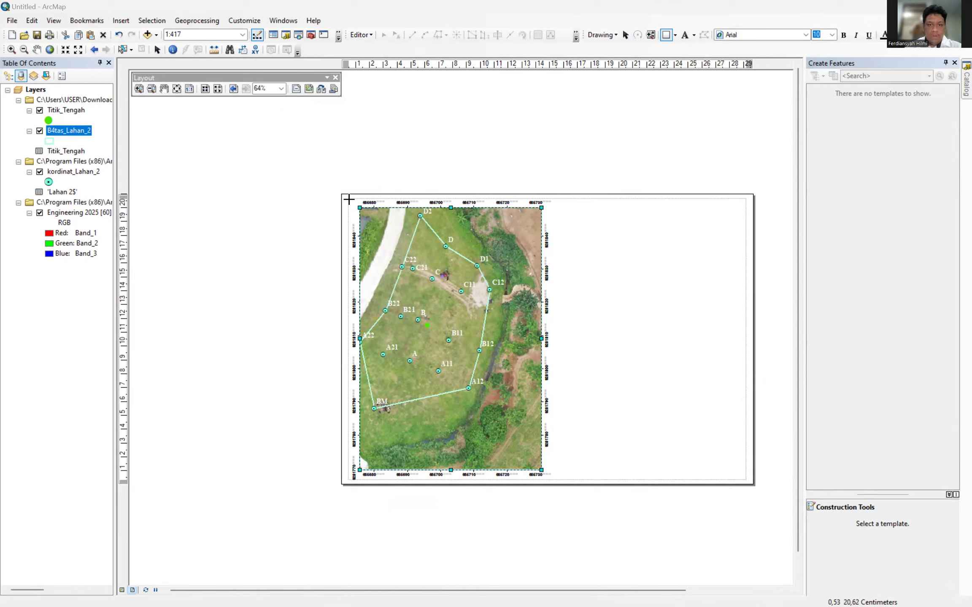
{"action": "left_click_drag", "start_coordinate": [349, 199], "coordinate": [745, 479]}
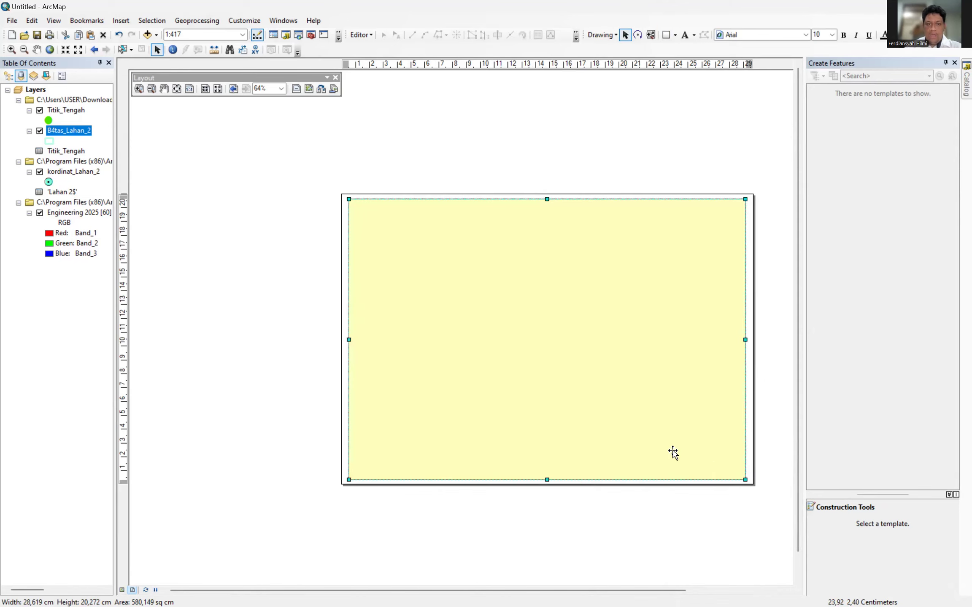
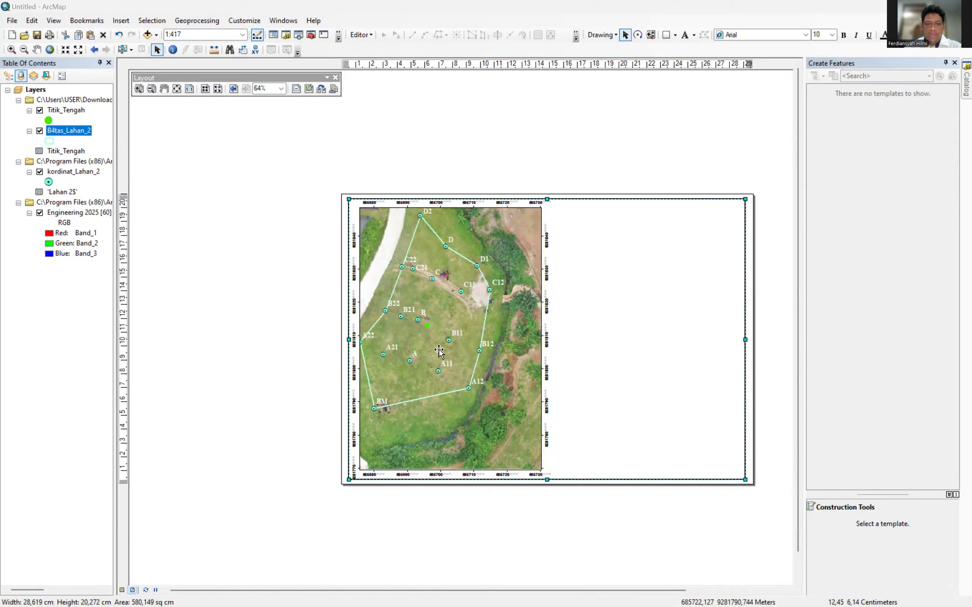
Resize the map frame from its top-left corner to fit the left of the page, then select the page frame.
{"action": "left_click", "coordinate": [388, 266]}
{"action": "left_click_drag", "start_coordinate": [359, 208], "coordinate": [362, 210]}
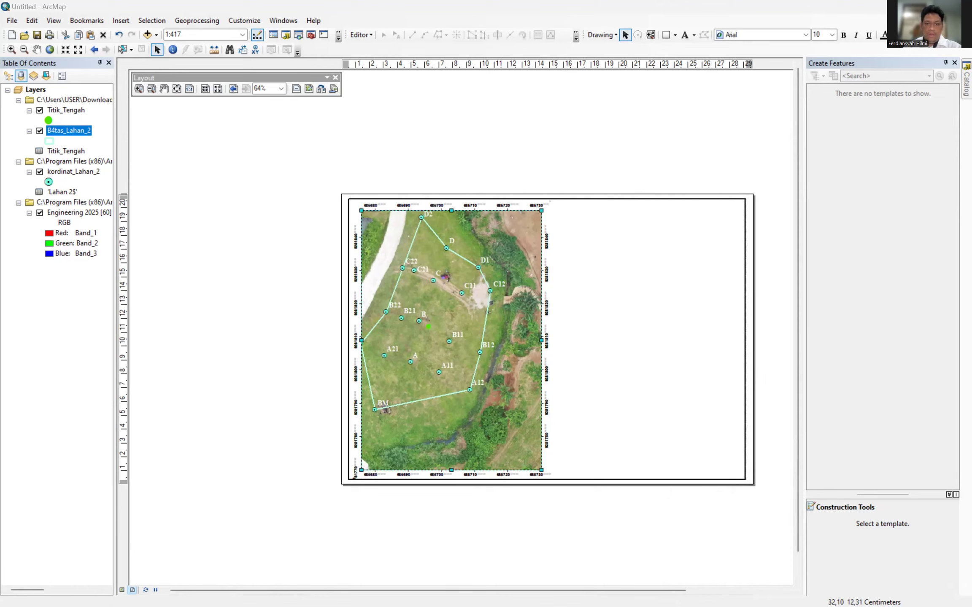
{"action": "left_click", "coordinate": [574, 201]}
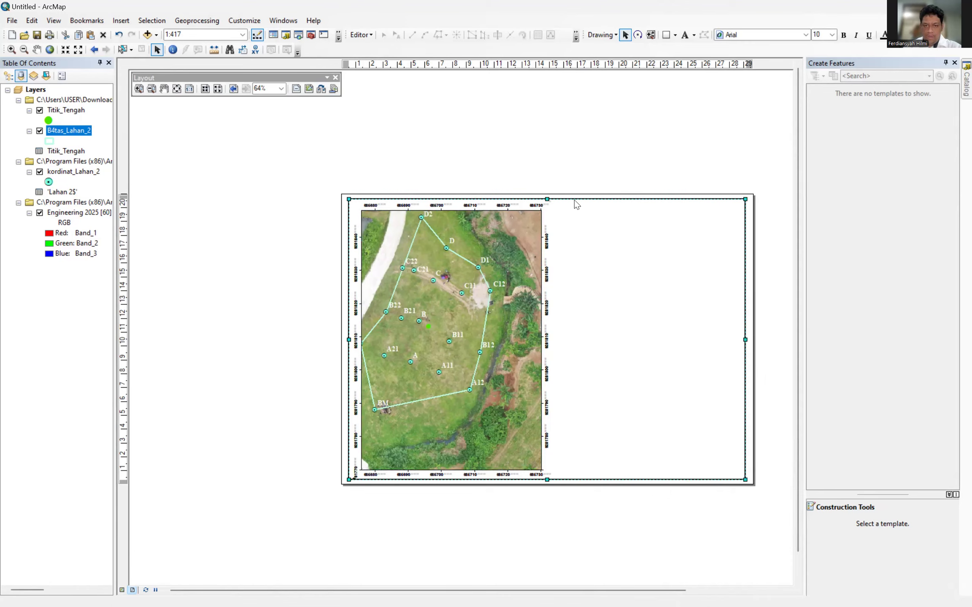
Check the page frame's Align and Rotate options without changes, then bring up the Drawing toolbar's shape list.
{"action": "right_click", "coordinate": [574, 201]}
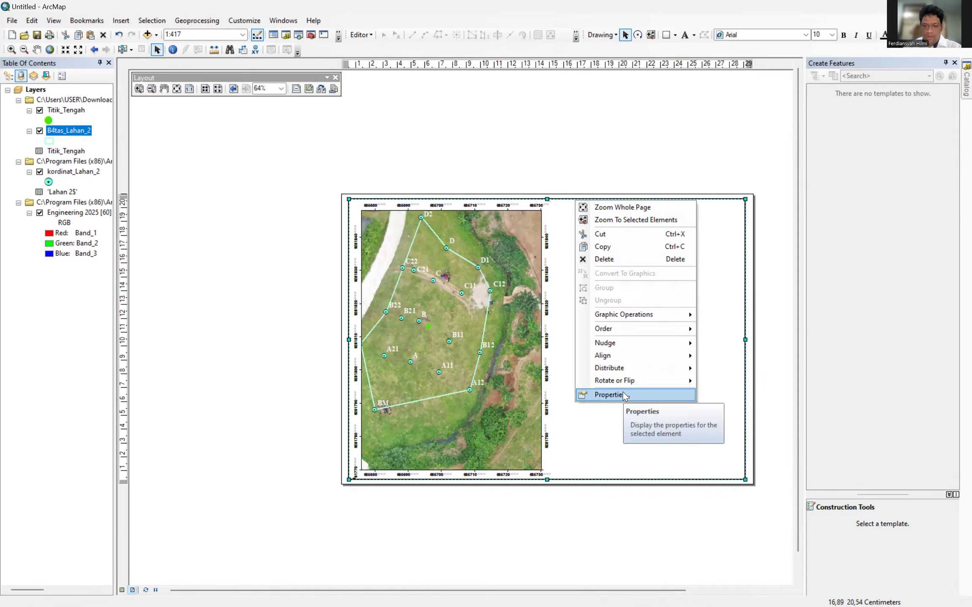
{"action": "mouse_move", "coordinate": [618, 362]}
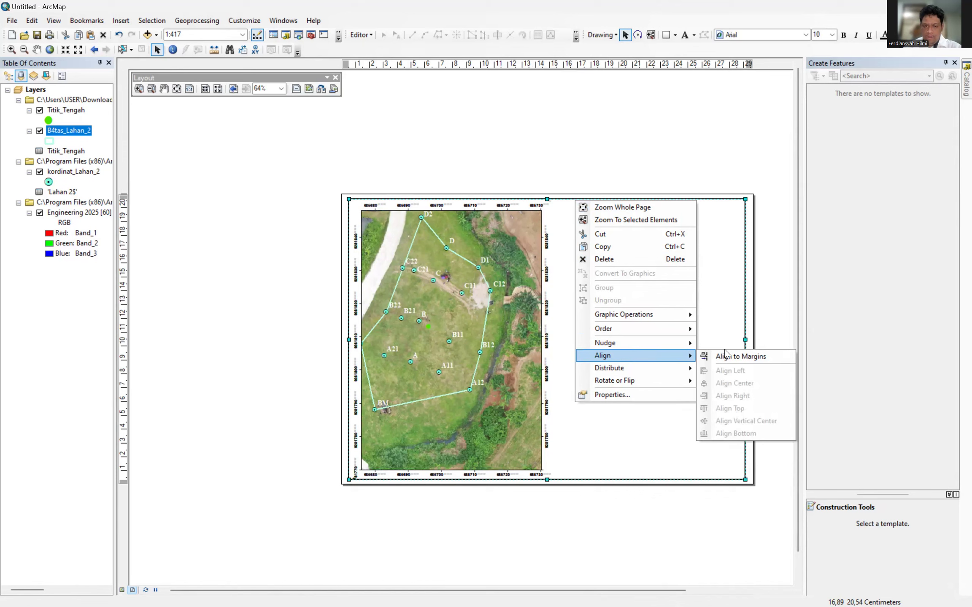
{"action": "left_click", "coordinate": [722, 284]}
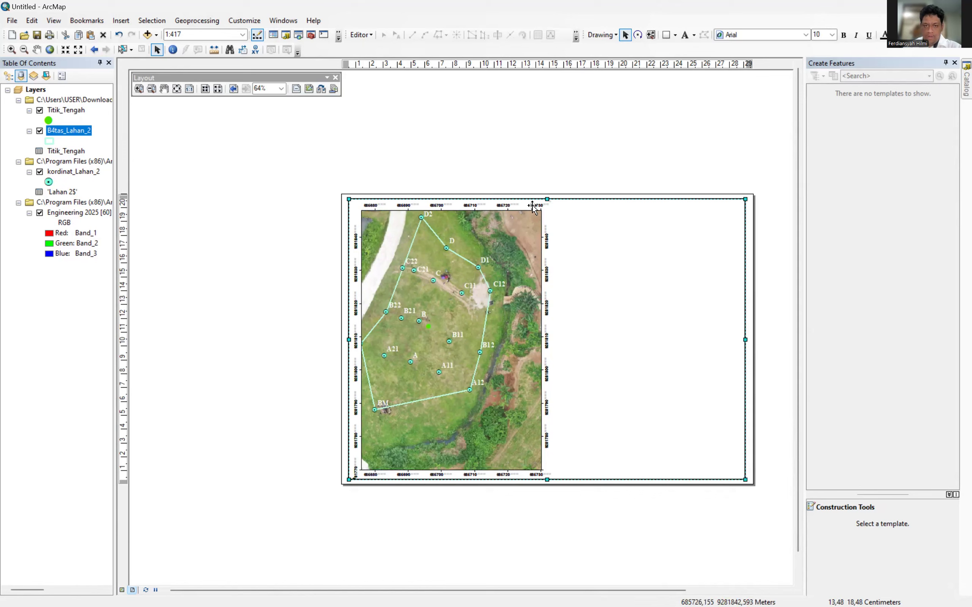
{"action": "right_click", "coordinate": [554, 198]}
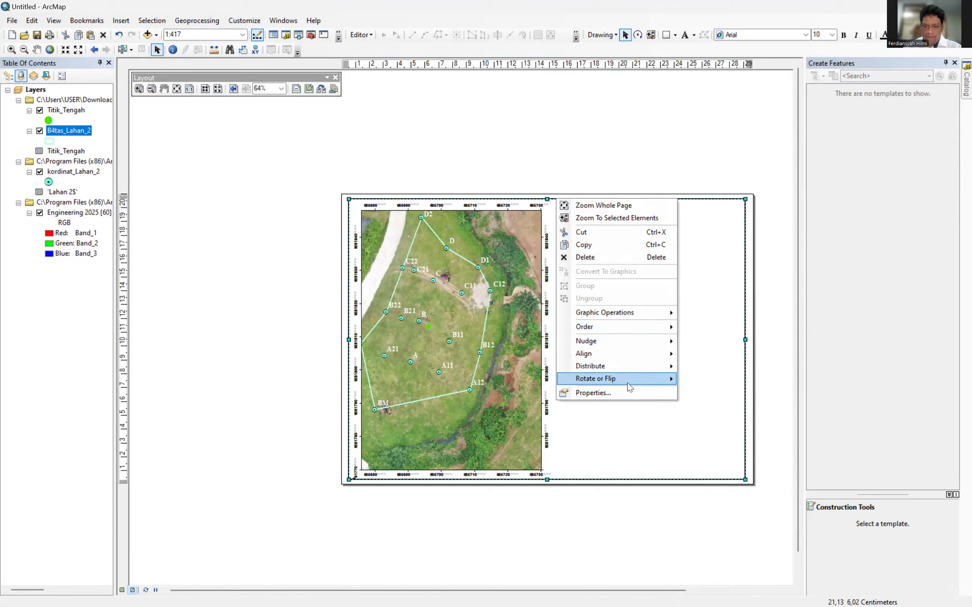
{"action": "left_click", "coordinate": [627, 434]}
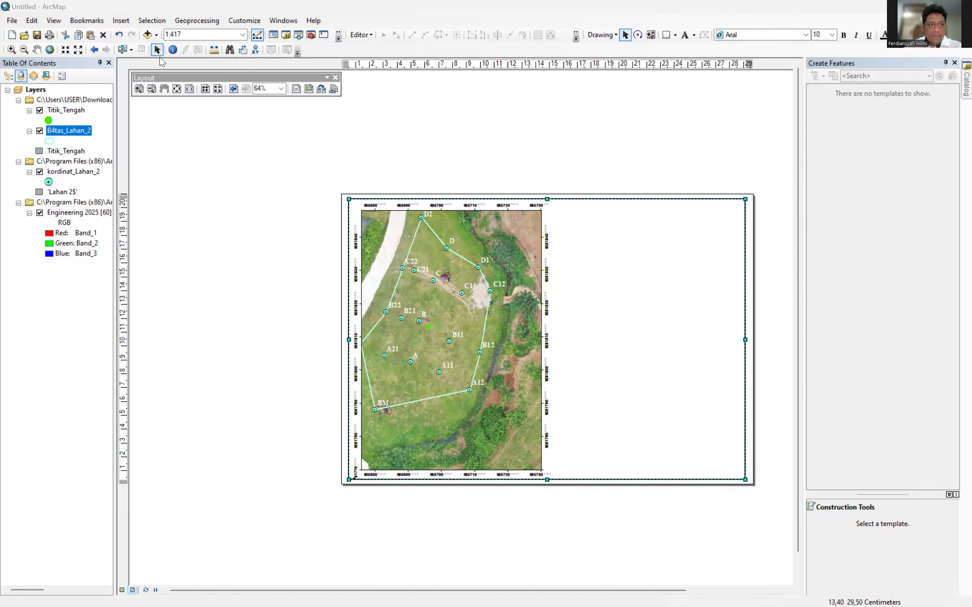
{"action": "left_click", "coordinate": [371, 35]}
{"action": "left_click", "coordinate": [372, 35]}
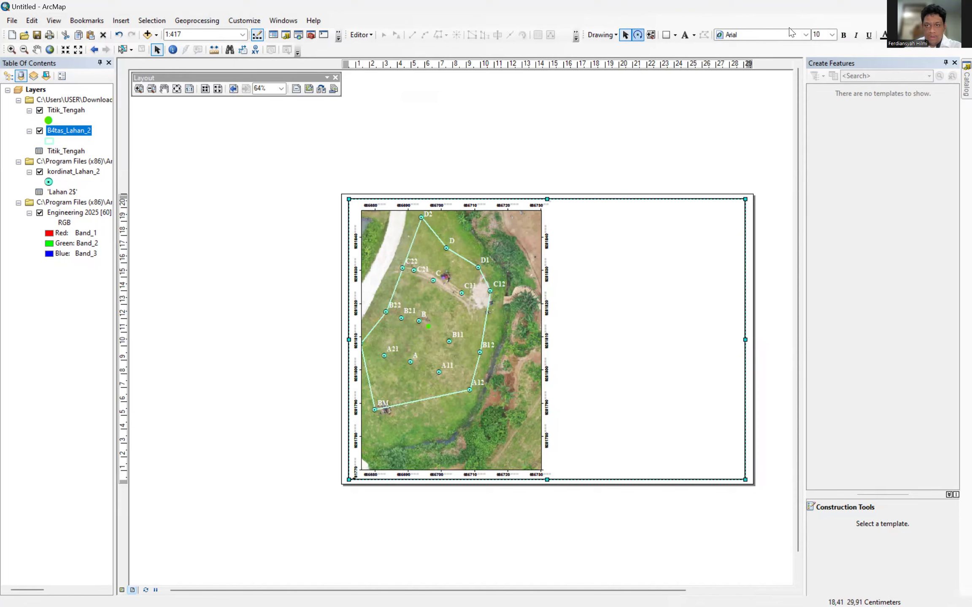
Choose the Line shape, draw a line at the page top, delete it, then undo the deletion.
{"action": "left_click", "coordinate": [675, 35]}
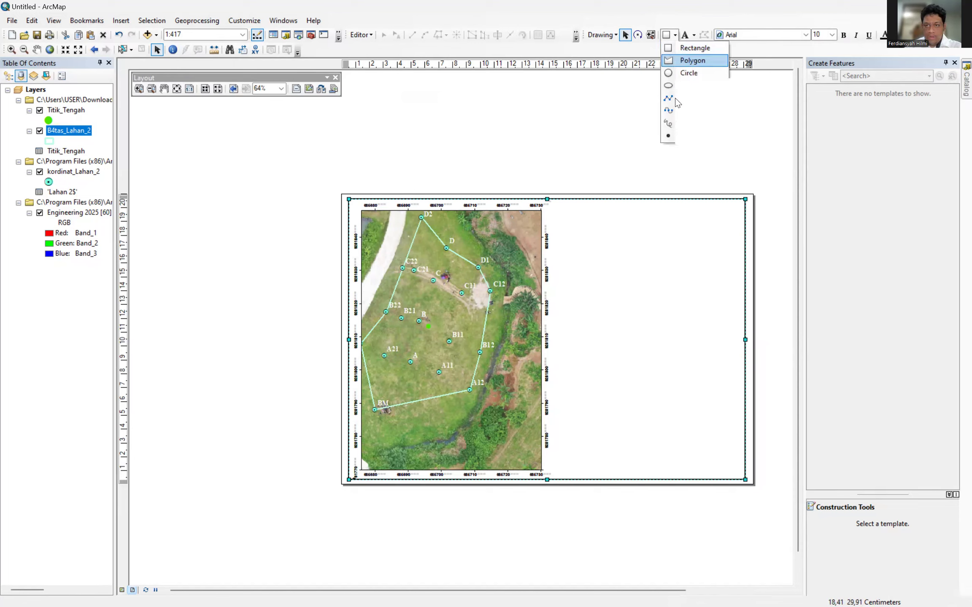
{"action": "left_click", "coordinate": [676, 98]}
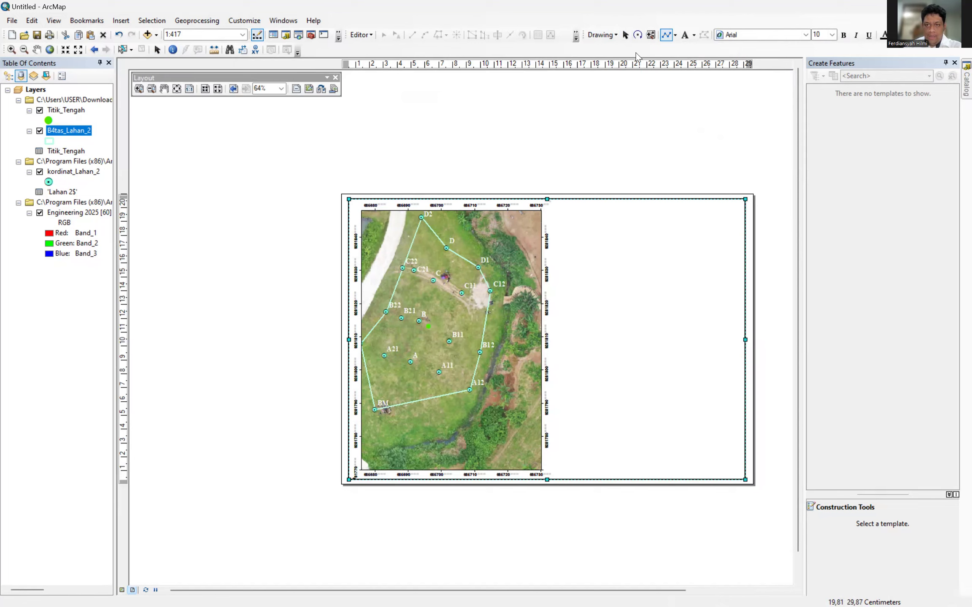
{"action": "left_click", "coordinate": [548, 200]}
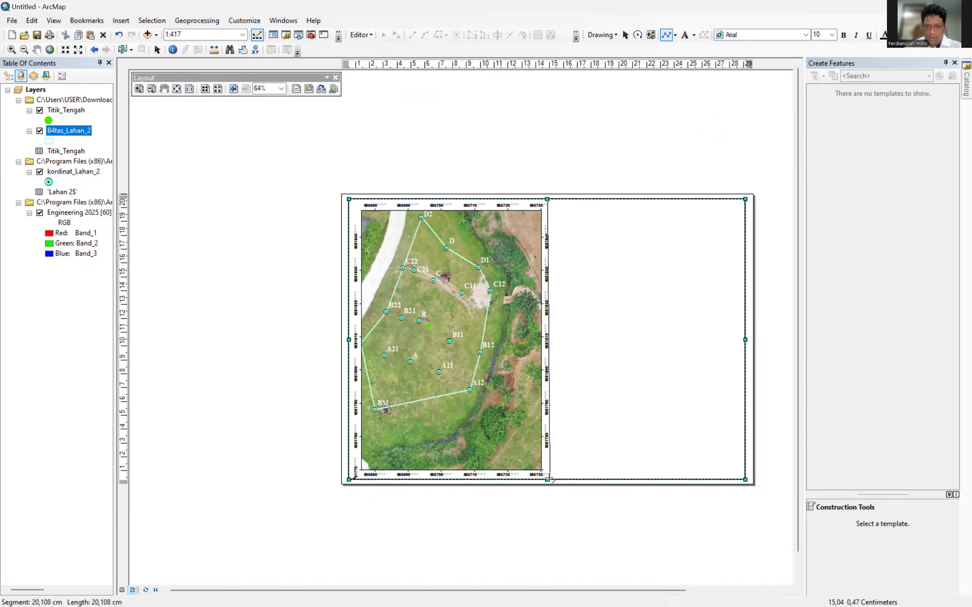
{"action": "right_click", "coordinate": [559, 201]}
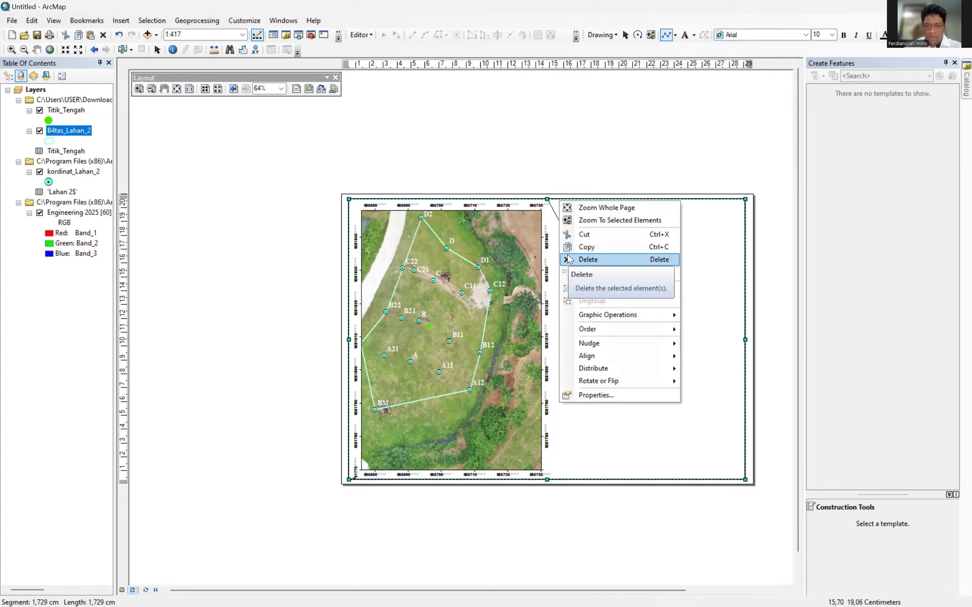
{"action": "left_click", "coordinate": [569, 261]}
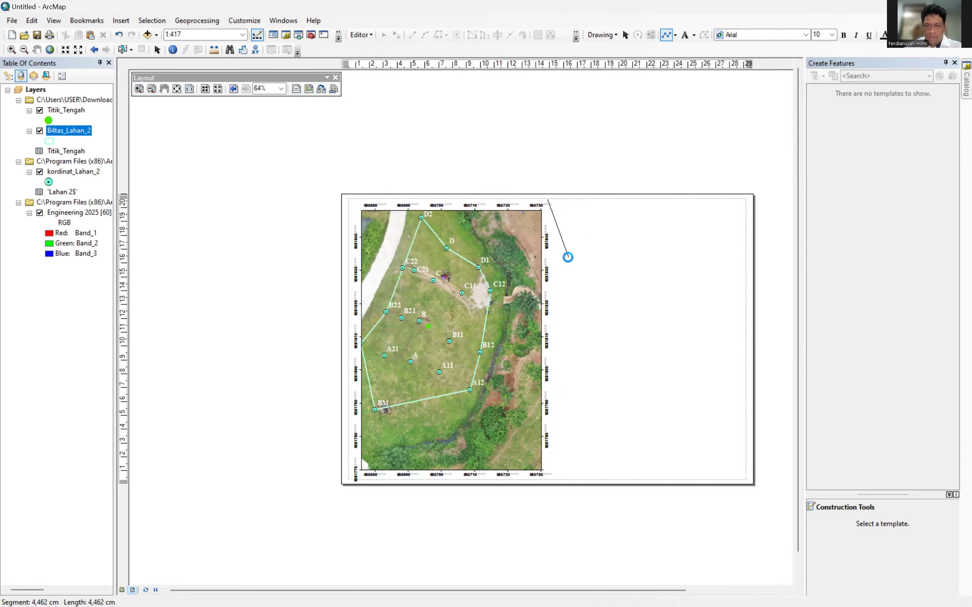
{"action": "left_click", "coordinate": [119, 35]}
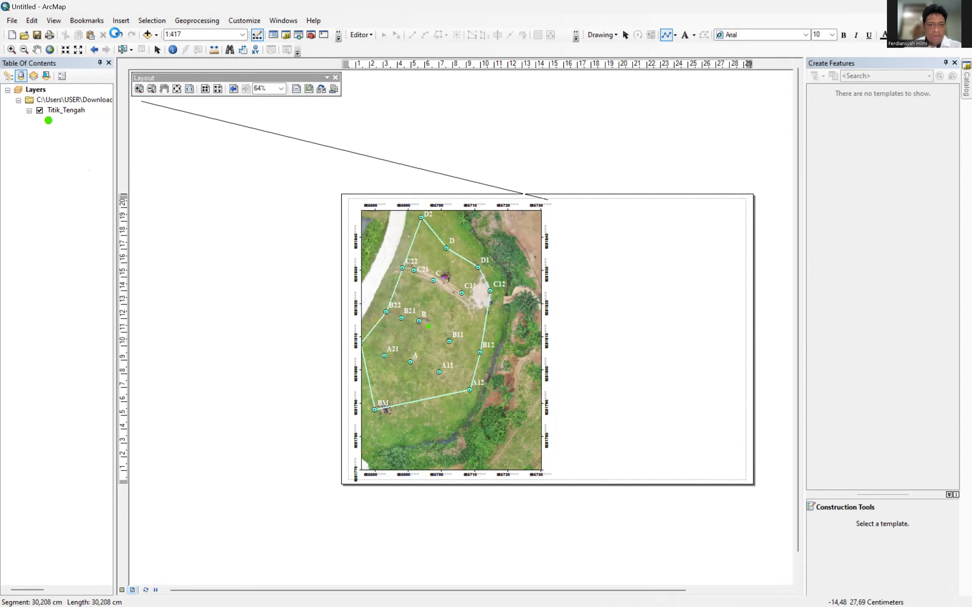
Draw a multi-segment line from the page bottom toward the lower right, then undo once.
{"action": "left_click", "coordinate": [672, 36]}
{"action": "left_click", "coordinate": [668, 35]}
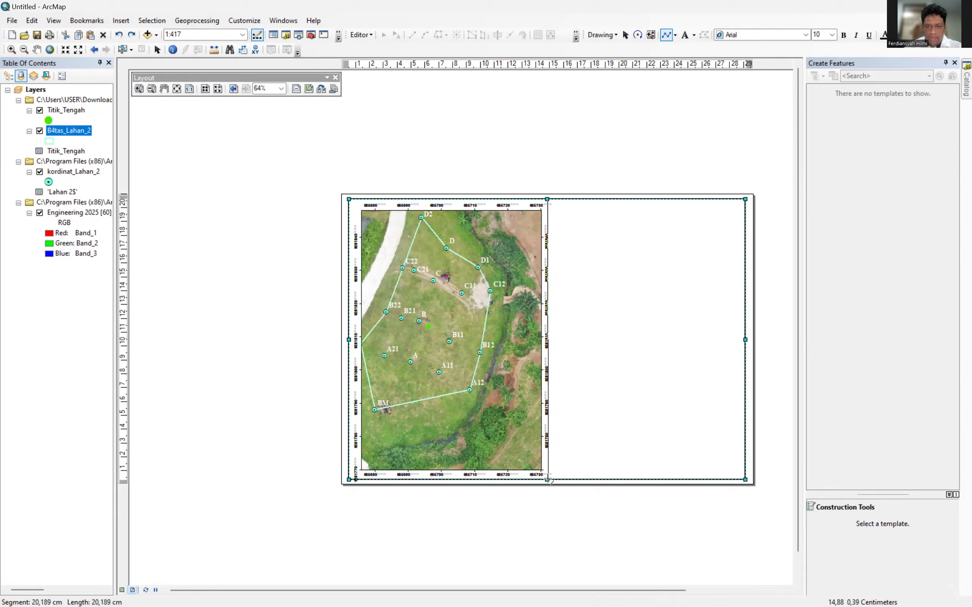
{"action": "left_click", "coordinate": [547, 480]}
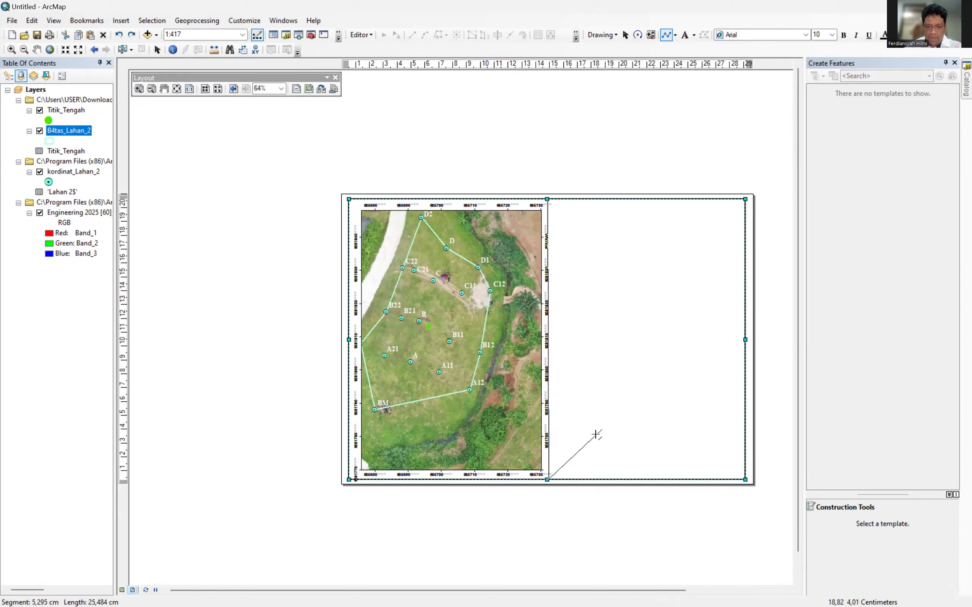
{"action": "right_click", "coordinate": [546, 480]}
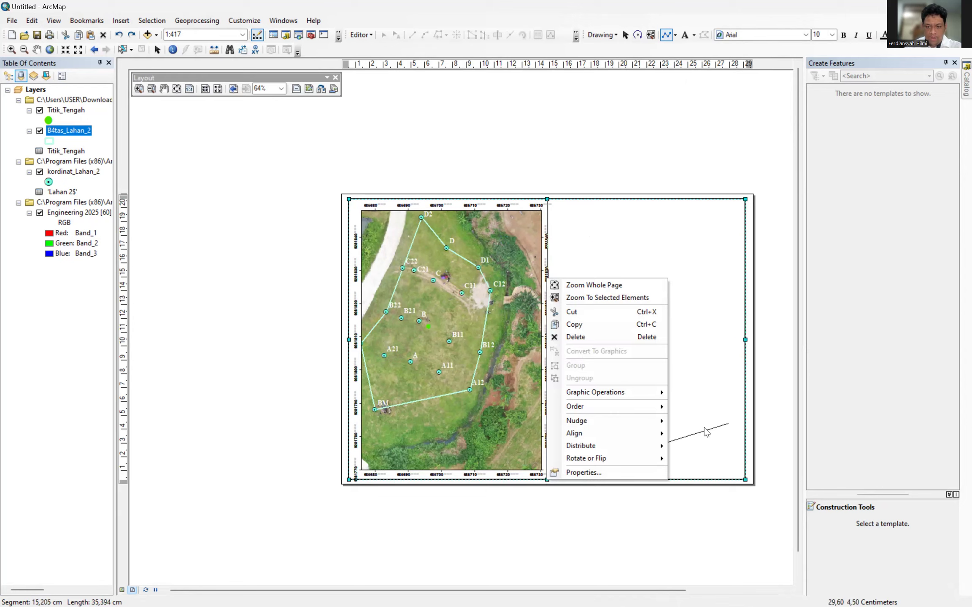
{"action": "left_click", "coordinate": [704, 427]}
{"action": "left_click", "coordinate": [703, 428]}
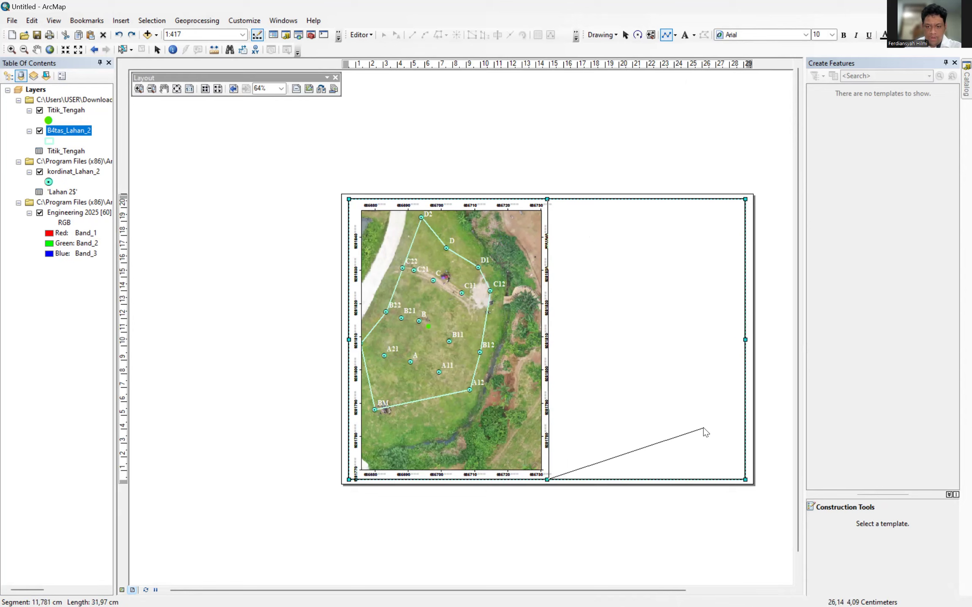
{"action": "right_click", "coordinate": [625, 438]}
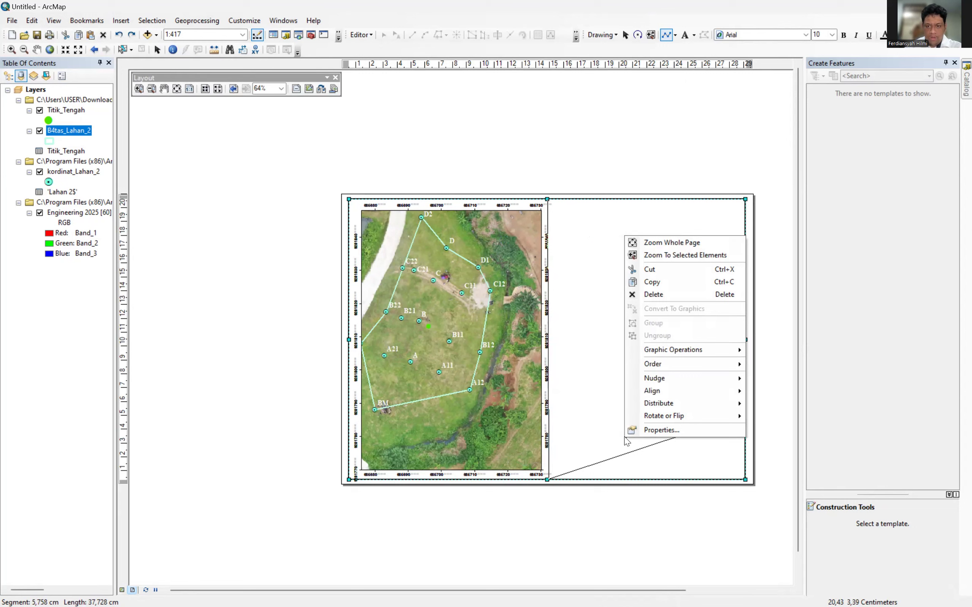
{"action": "left_click", "coordinate": [119, 36]}
Undo and redo repeatedly to clear the stray diagonal lines, then cancel the unfinished line.
{"action": "left_click", "coordinate": [120, 36]}
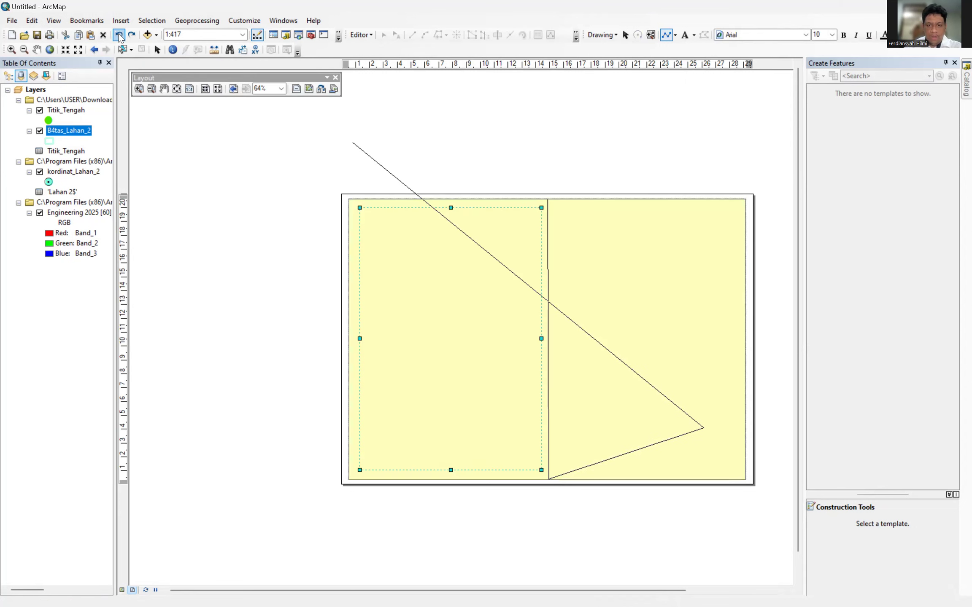
{"action": "left_click", "coordinate": [131, 36]}
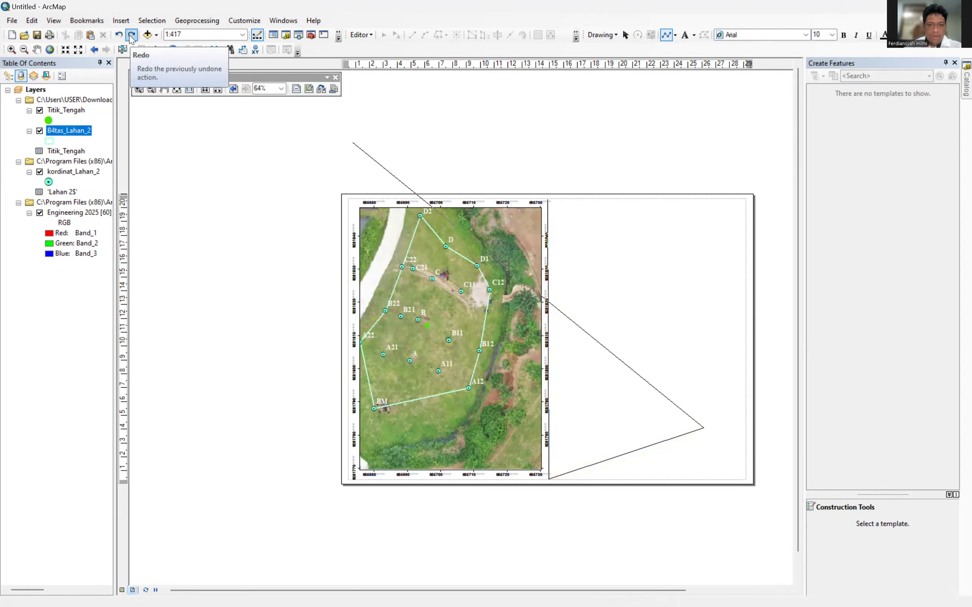
{"action": "left_click", "coordinate": [116, 36]}
{"action": "left_click", "coordinate": [114, 36]}
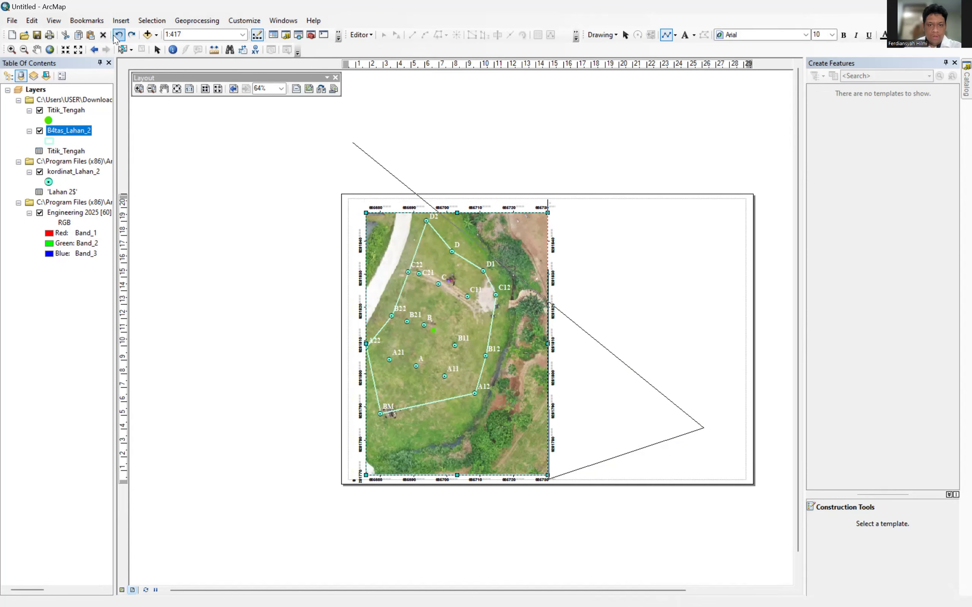
{"action": "left_click", "coordinate": [128, 36]}
{"action": "left_click", "coordinate": [128, 36]}
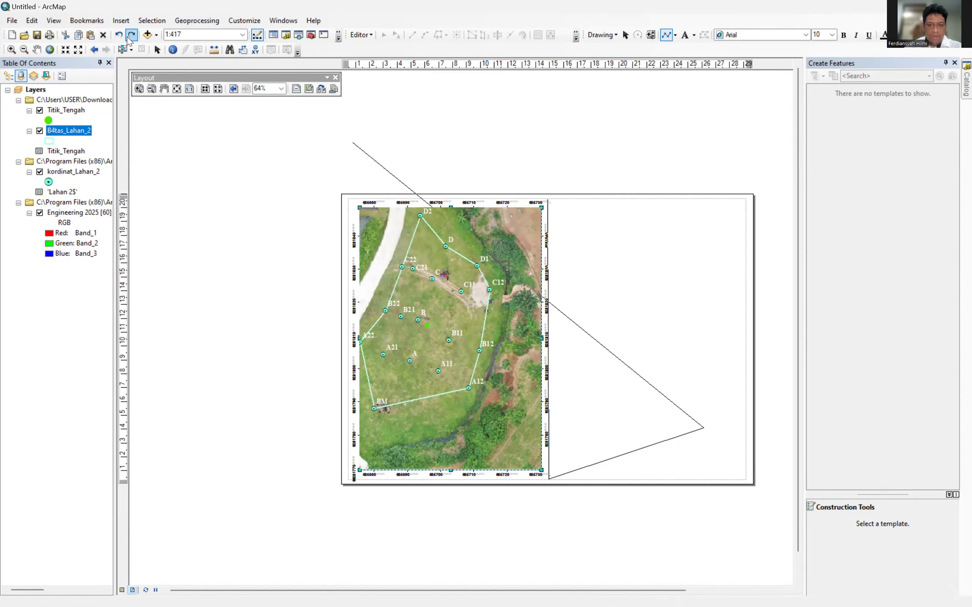
{"action": "left_click", "coordinate": [128, 37]}
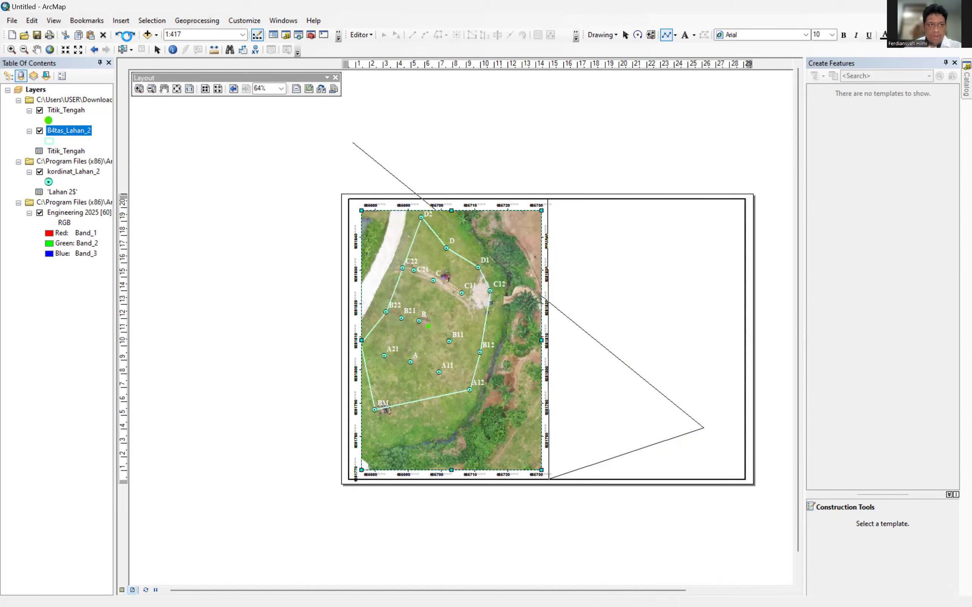
{"action": "left_click", "coordinate": [128, 39]}
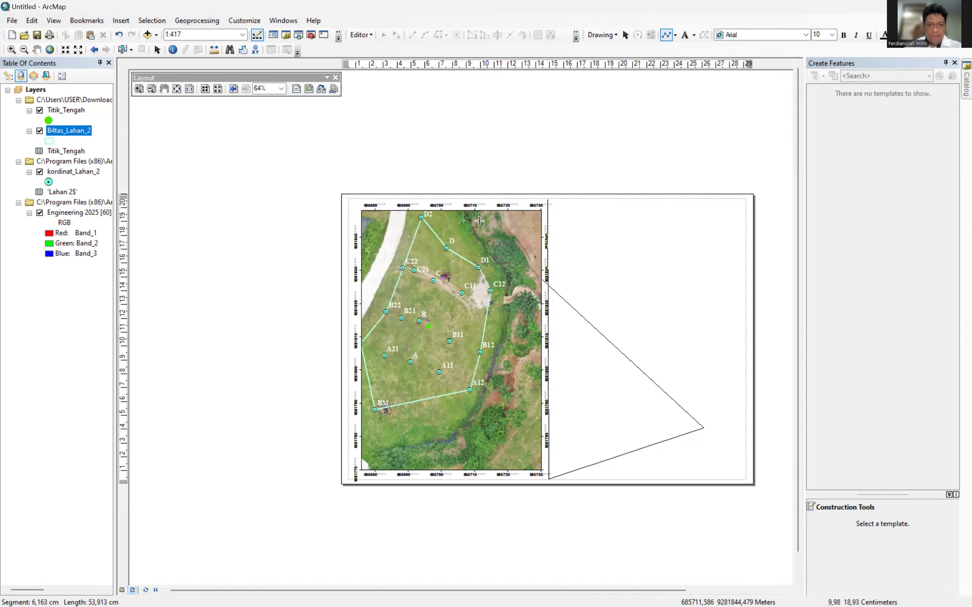
{"action": "right_click", "coordinate": [660, 444]}
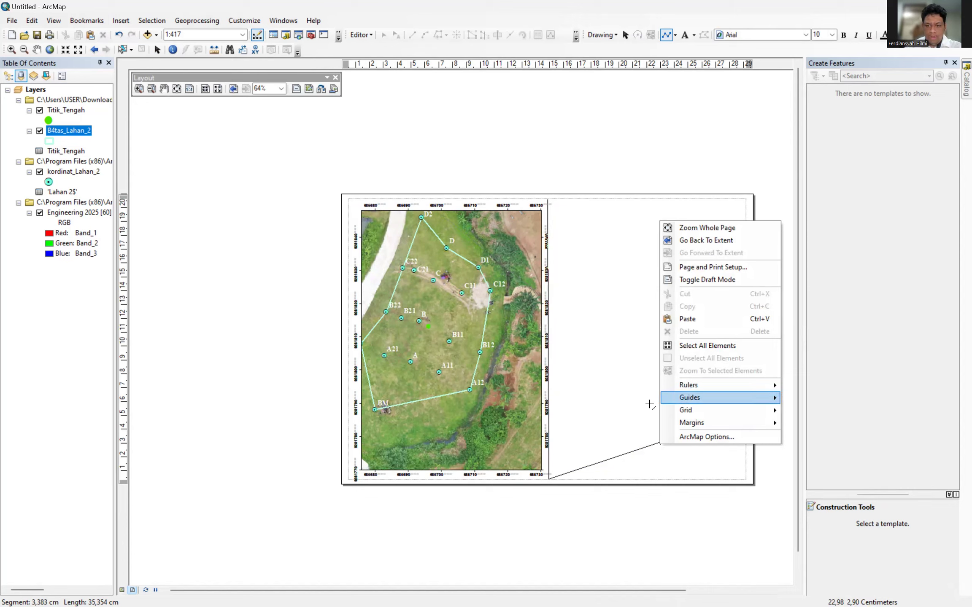
{"action": "left_click", "coordinate": [646, 446]}
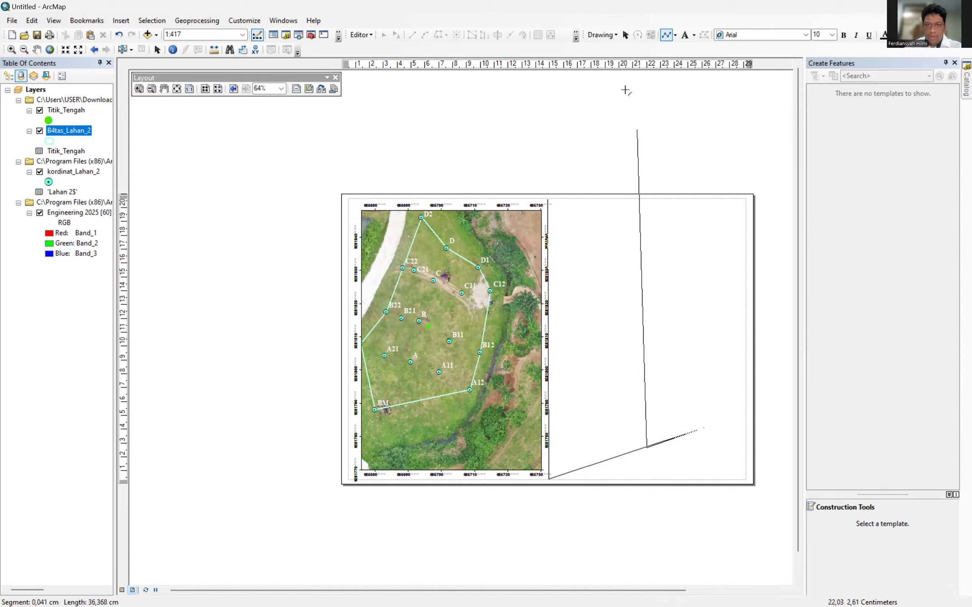
{"action": "left_click", "coordinate": [625, 36]}
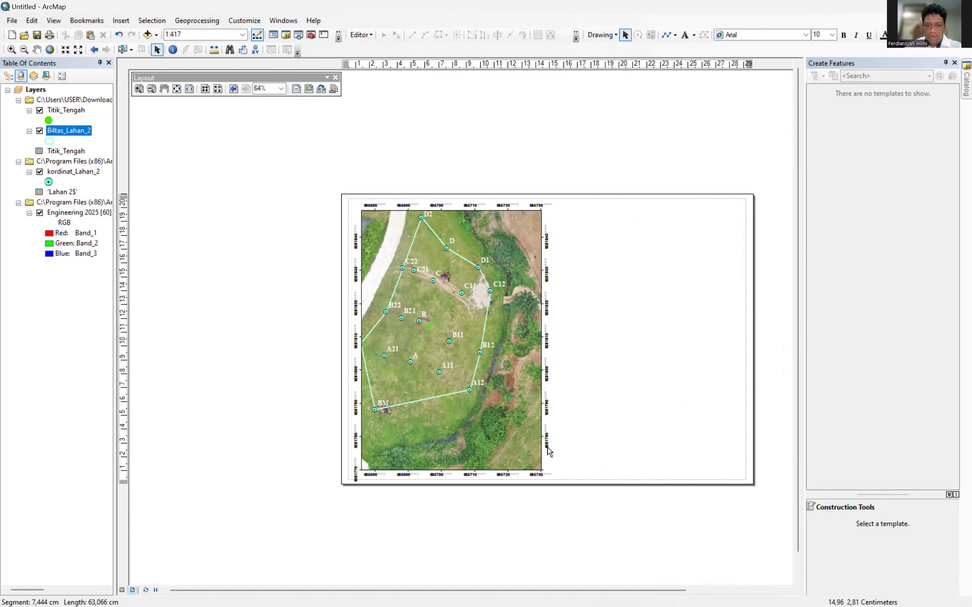
Undo the accidental map frame move and shift the orthophoto frame slightly left.
{"action": "left_click", "coordinate": [484, 337]}
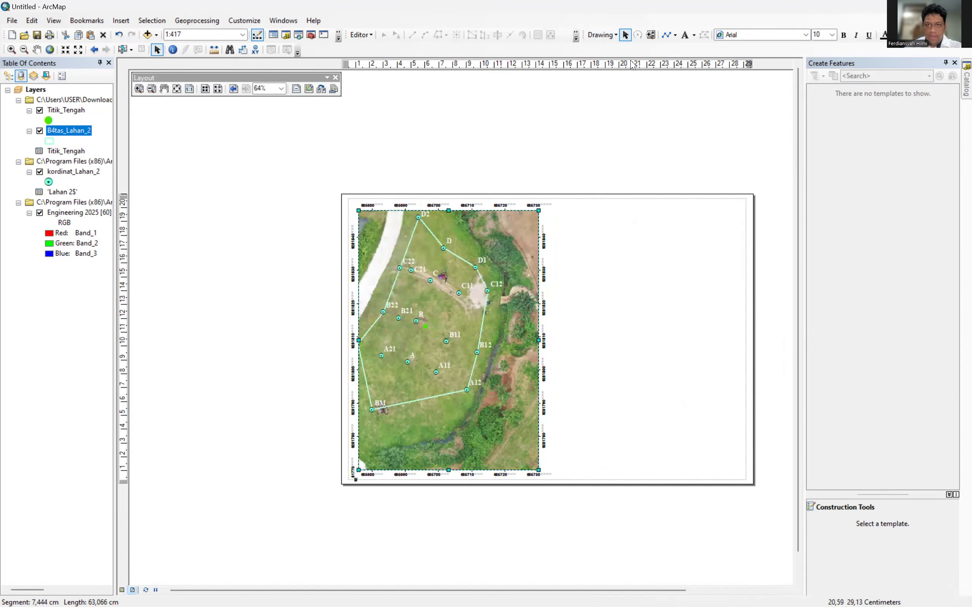
{"action": "left_click", "coordinate": [665, 35]}
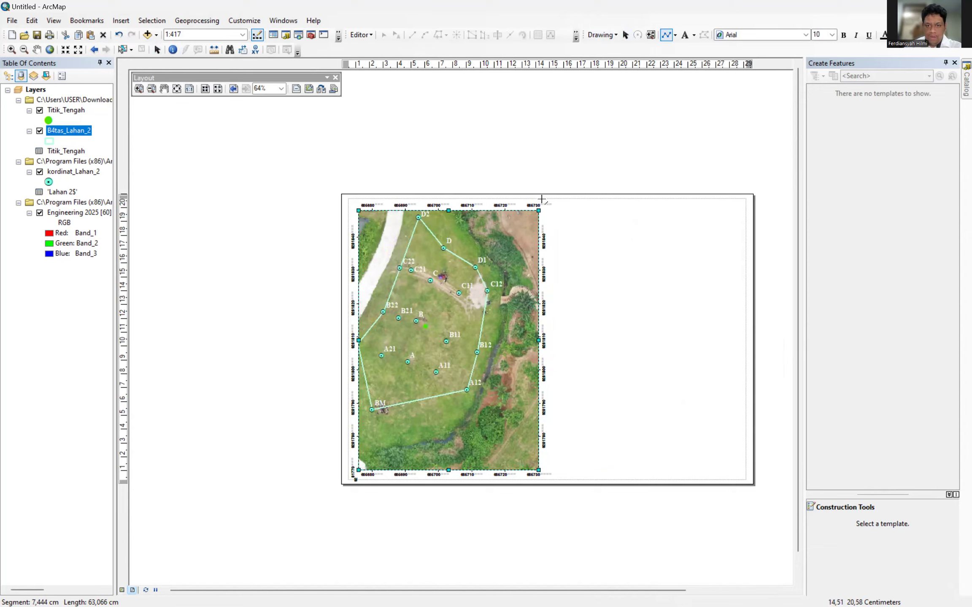
{"action": "left_click", "coordinate": [120, 36]}
{"action": "left_click", "coordinate": [120, 35]}
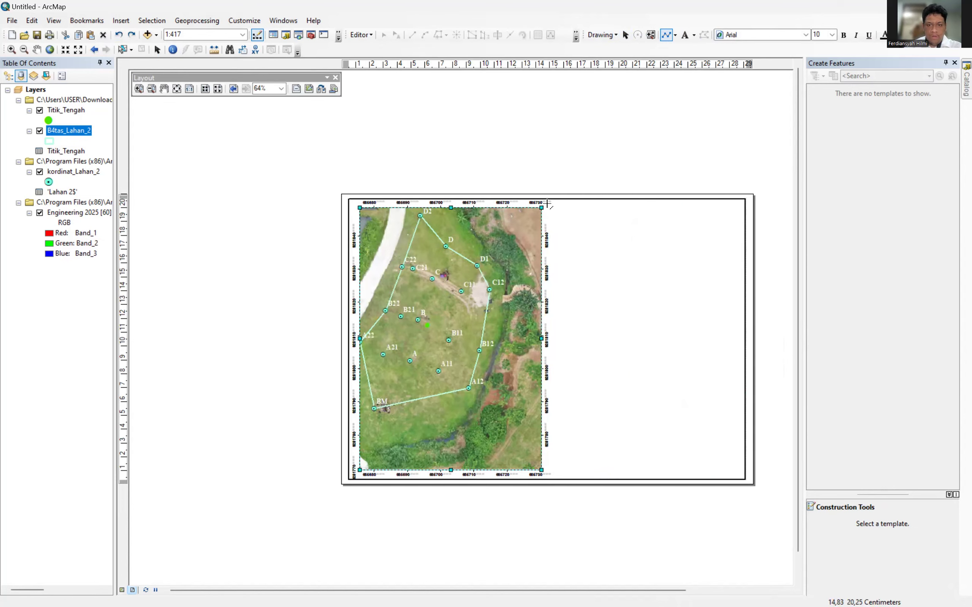
{"action": "left_click", "coordinate": [625, 34]}
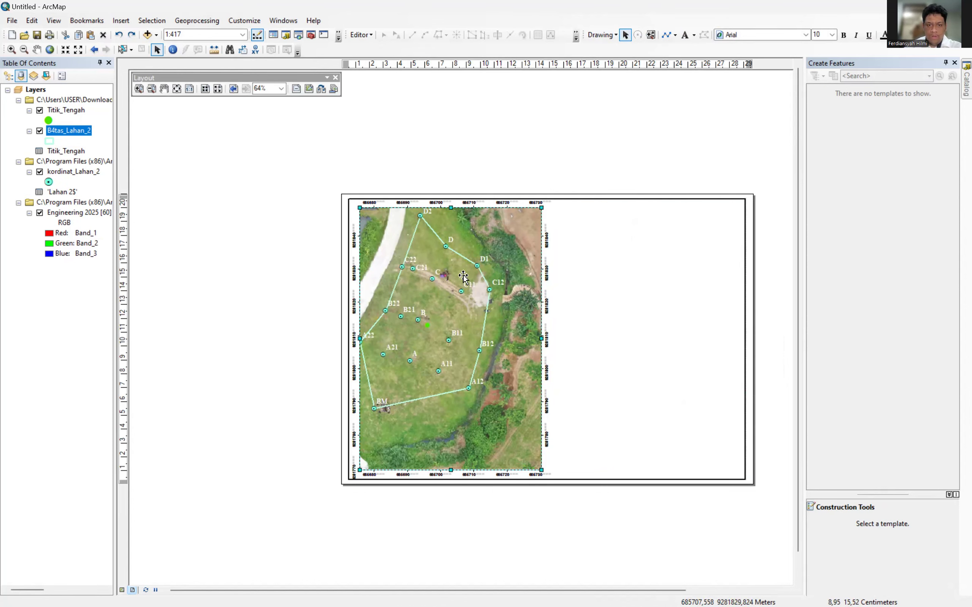
{"action": "left_click", "coordinate": [460, 287]}
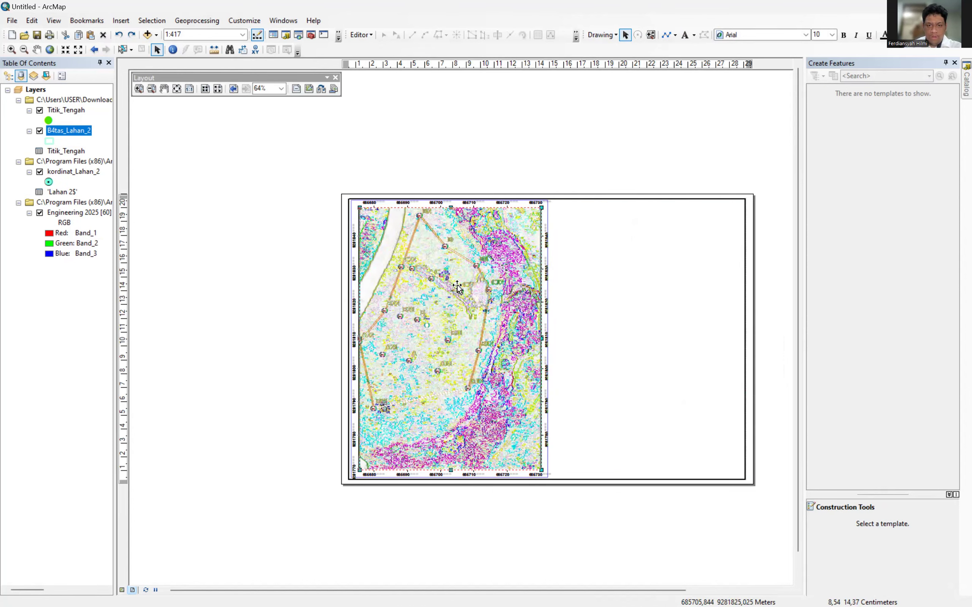
{"action": "left_click_drag", "start_coordinate": [457, 287], "coordinate": [457, 285]}
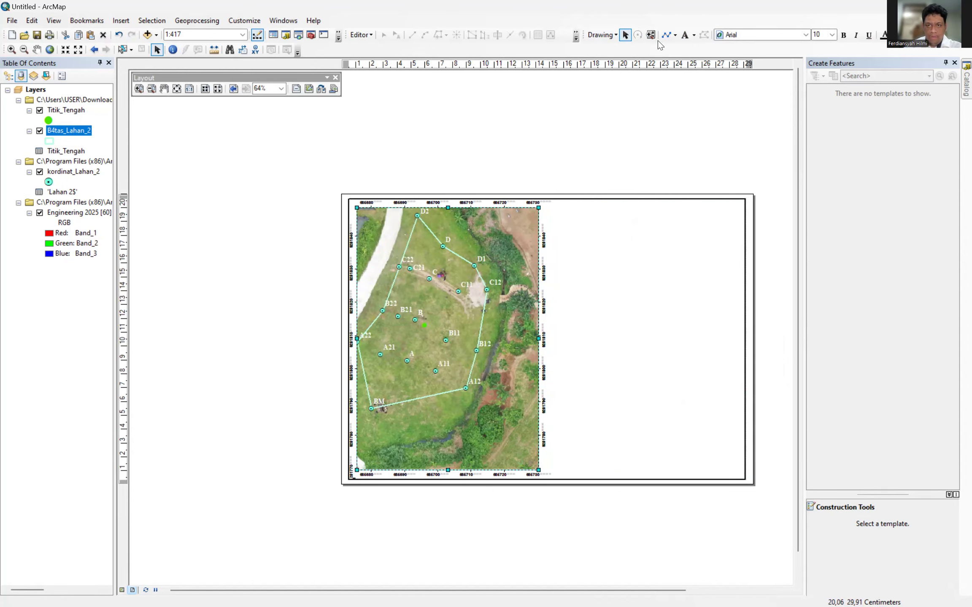
Try drawing a divider line from the map's top-right corner, then reselect the orthophoto map frame.
{"action": "left_click", "coordinate": [667, 36]}
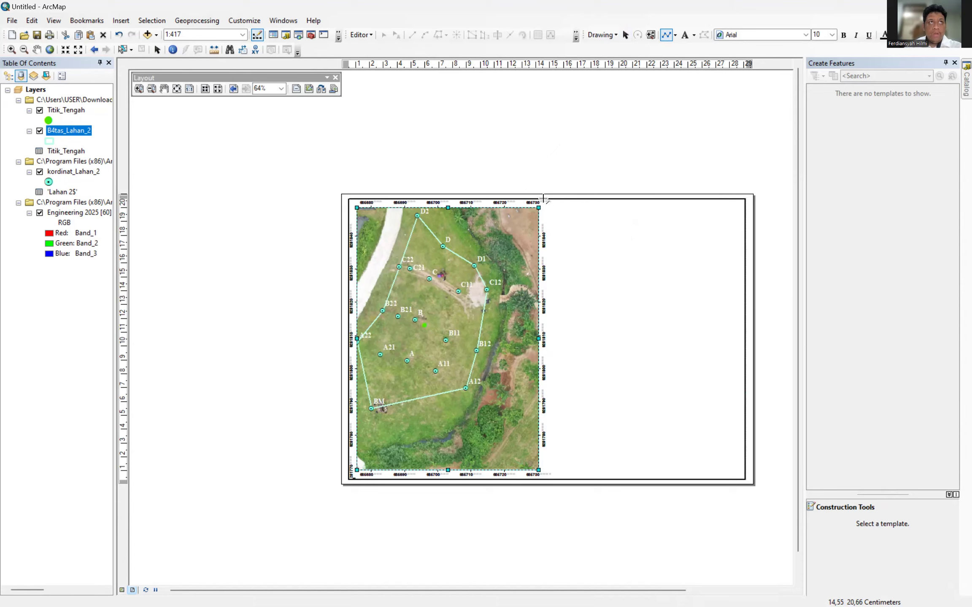
{"action": "left_click", "coordinate": [543, 199]}
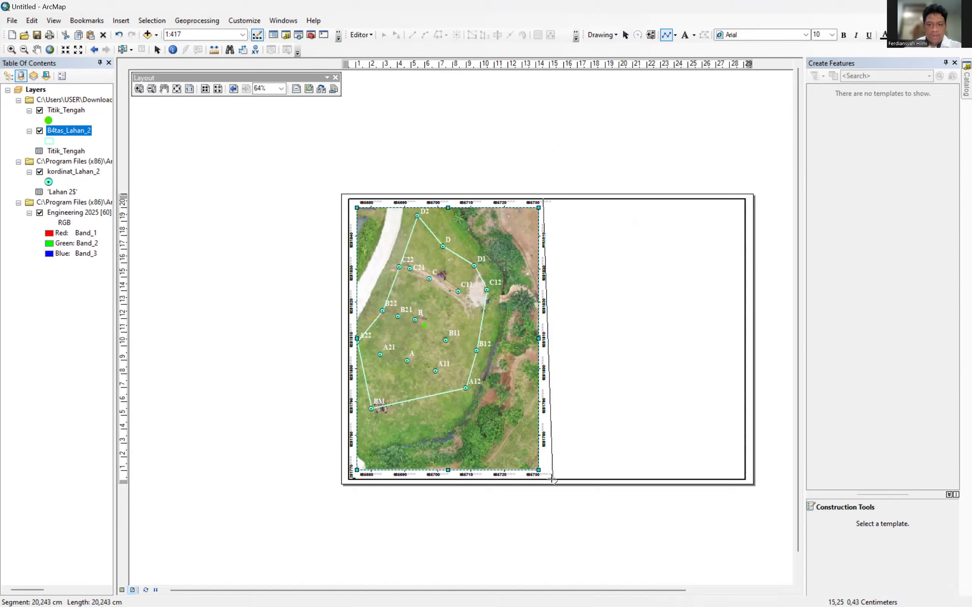
{"action": "key", "text": "Escape"}
{"action": "left_click", "coordinate": [541, 197]}
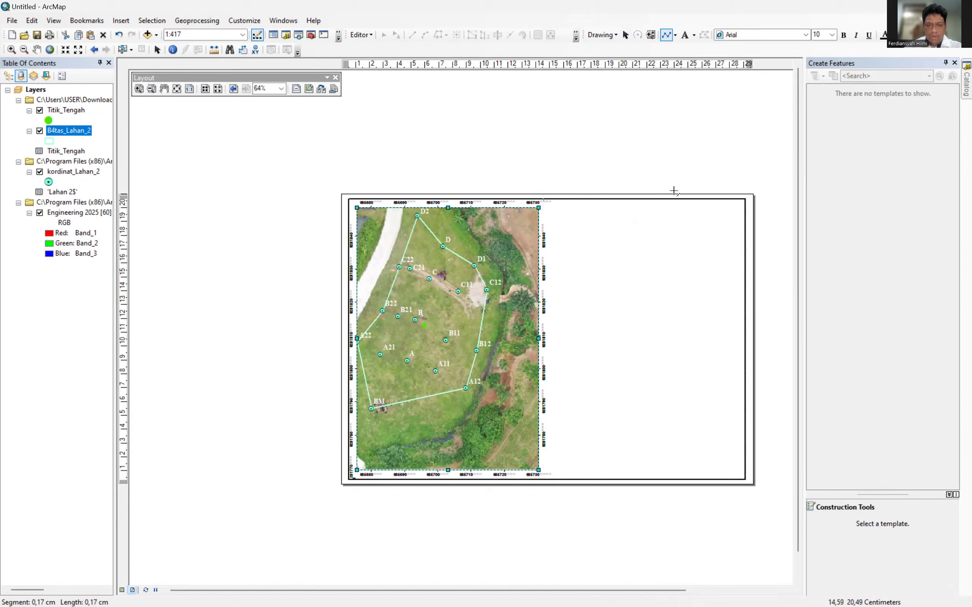
{"action": "right_click", "coordinate": [542, 199]}
{"action": "left_click", "coordinate": [548, 198]}
{"action": "double_click", "coordinate": [613, 86]}
{"action": "left_click", "coordinate": [664, 35]}
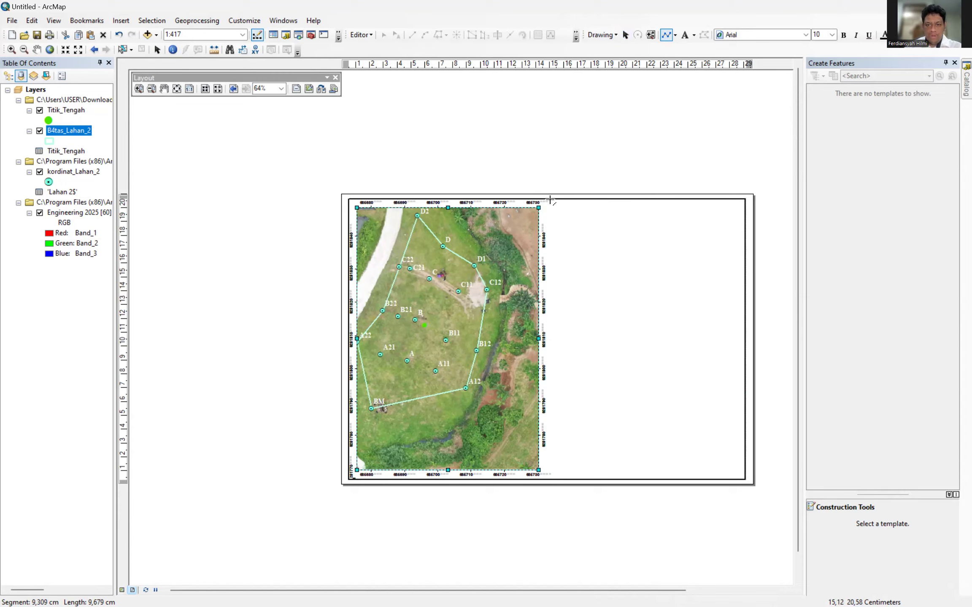
{"action": "left_click", "coordinate": [625, 35]}
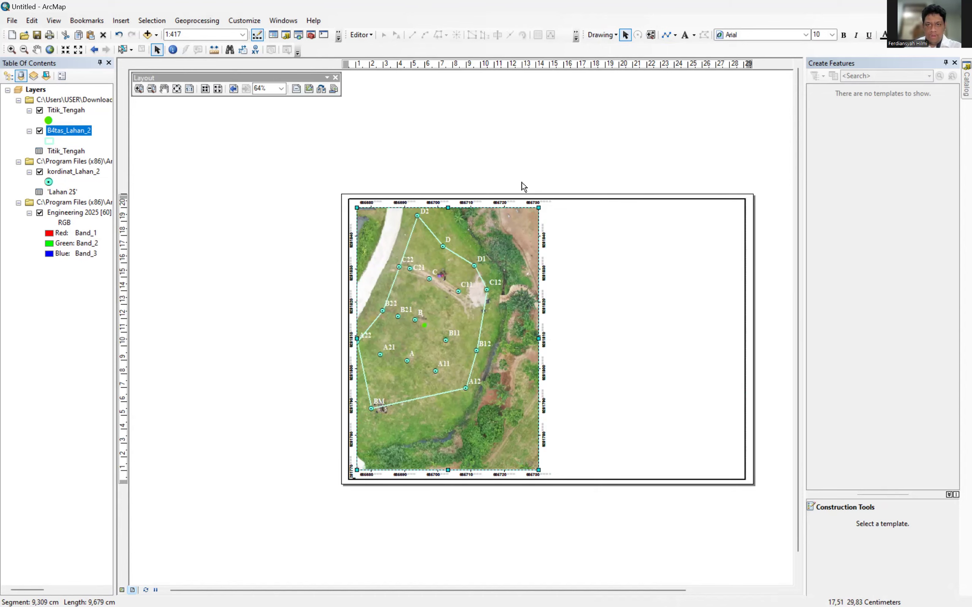
{"action": "left_click", "coordinate": [527, 339]}
{"action": "left_click", "coordinate": [531, 335]}
Narrow the map frame from its right edge and draw a vertical divider from page top to bottom.
{"action": "left_click_drag", "start_coordinate": [539, 339], "coordinate": [530, 339]}
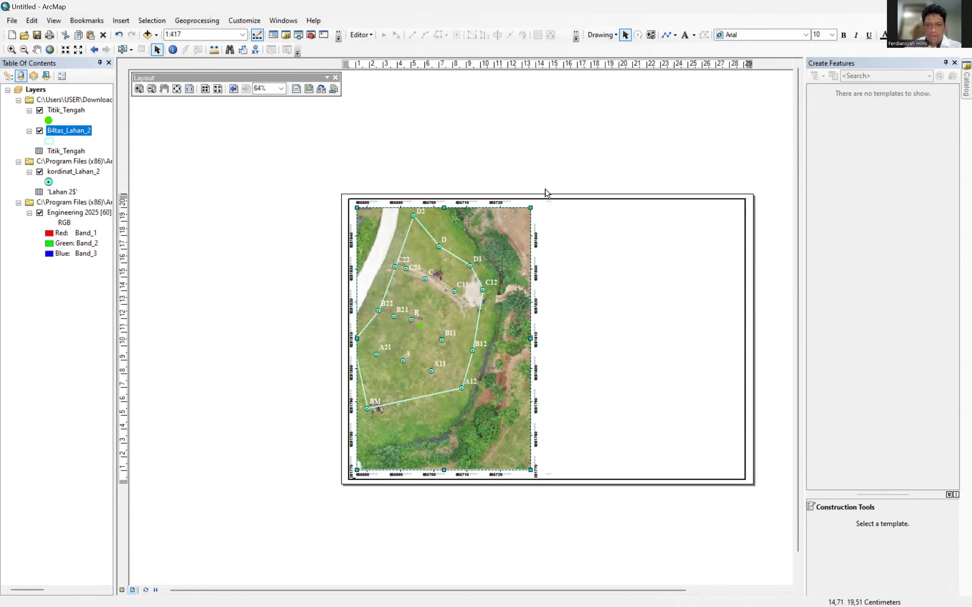
{"action": "left_click", "coordinate": [666, 35]}
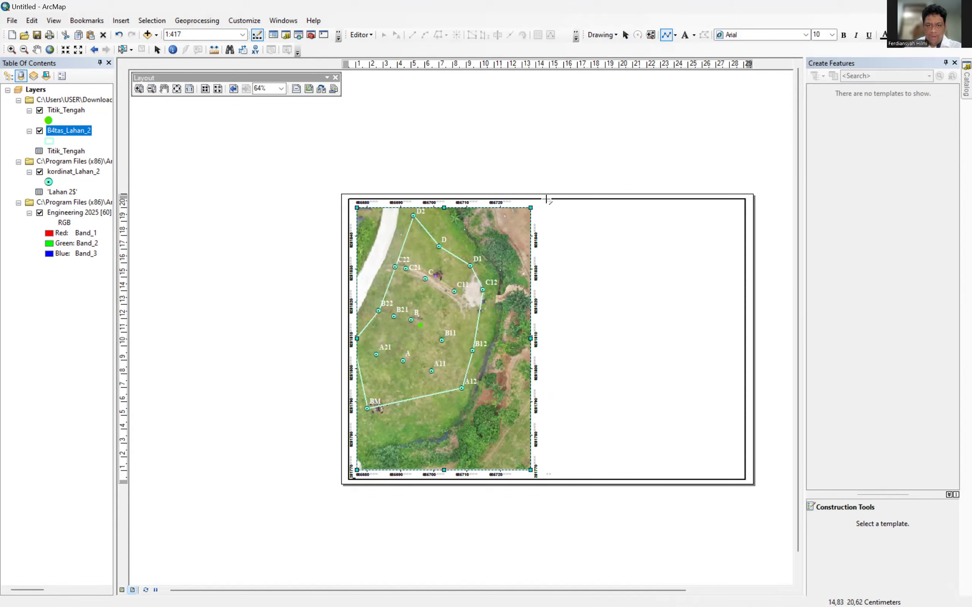
{"action": "left_click", "coordinate": [546, 199]}
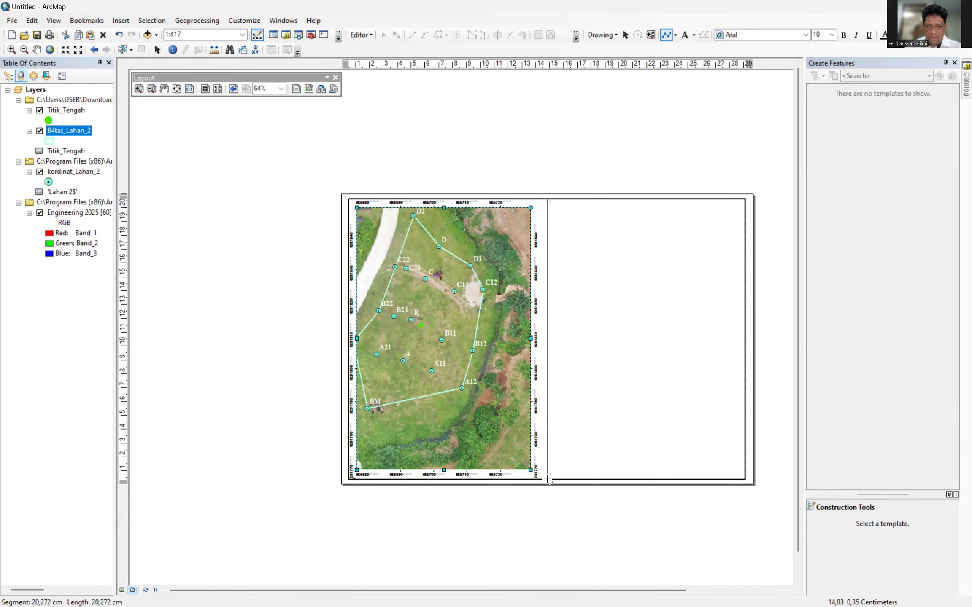
{"action": "double_click", "coordinate": [547, 480]}
{"action": "left_click", "coordinate": [604, 257]}
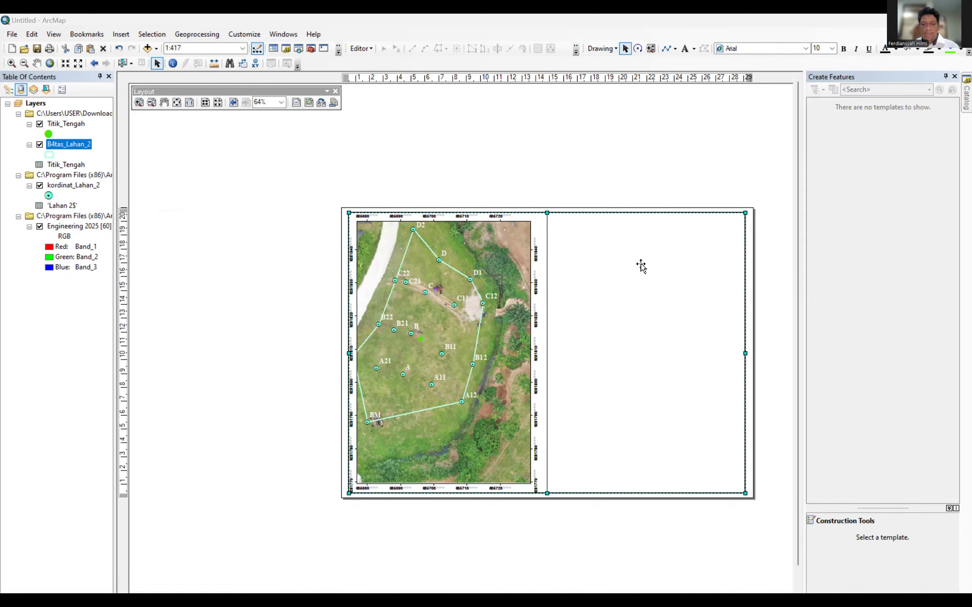
Paste the IPB University logo, move it into the right panel and shrink it near the top.
{"action": "right_click", "coordinate": [616, 245]}
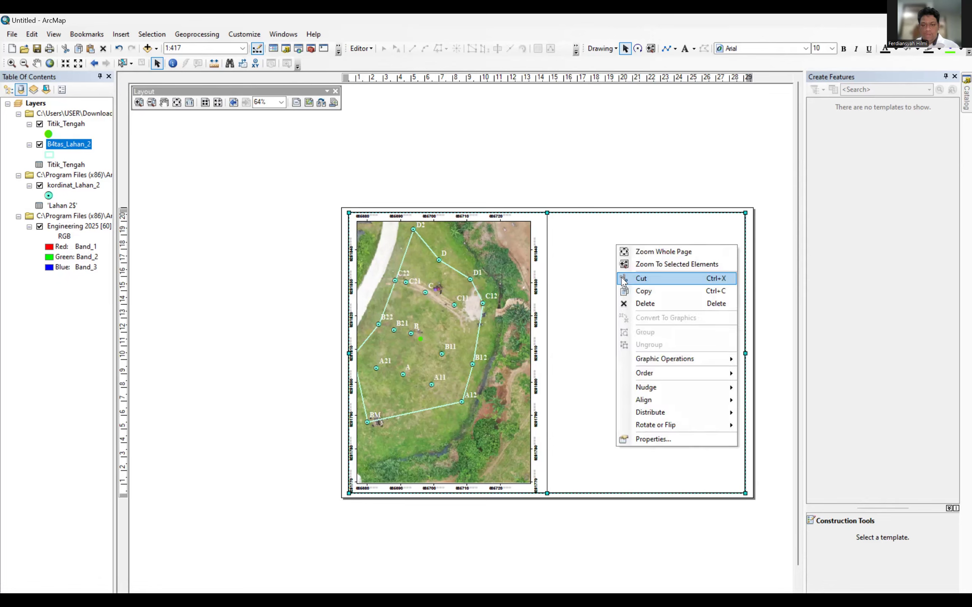
{"action": "left_click", "coordinate": [567, 243]}
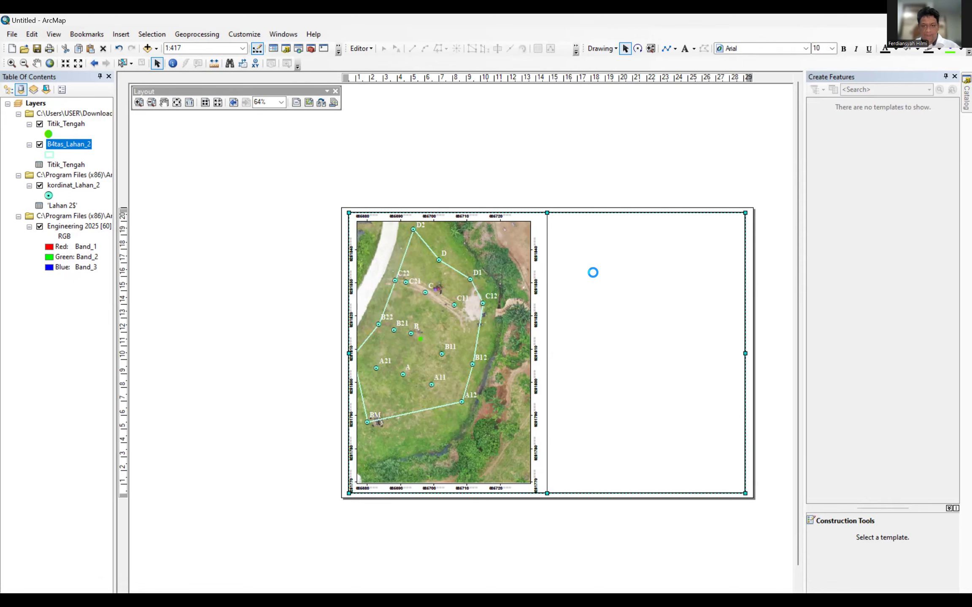
{"action": "left_click_drag", "start_coordinate": [564, 325], "coordinate": [663, 235]}
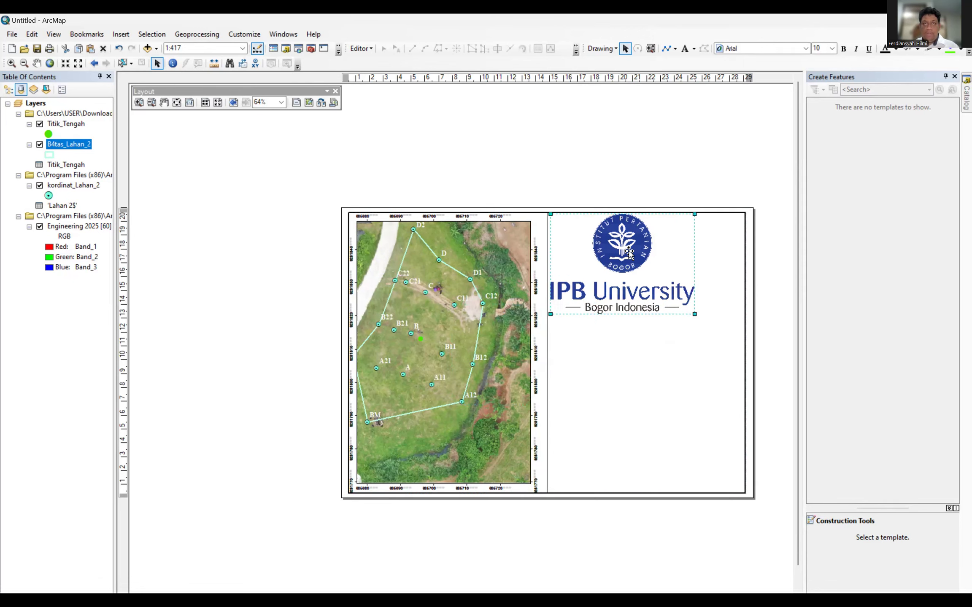
{"action": "left_click_drag", "start_coordinate": [550, 315], "coordinate": [610, 273]}
{"action": "left_click_drag", "start_coordinate": [655, 231], "coordinate": [623, 237]}
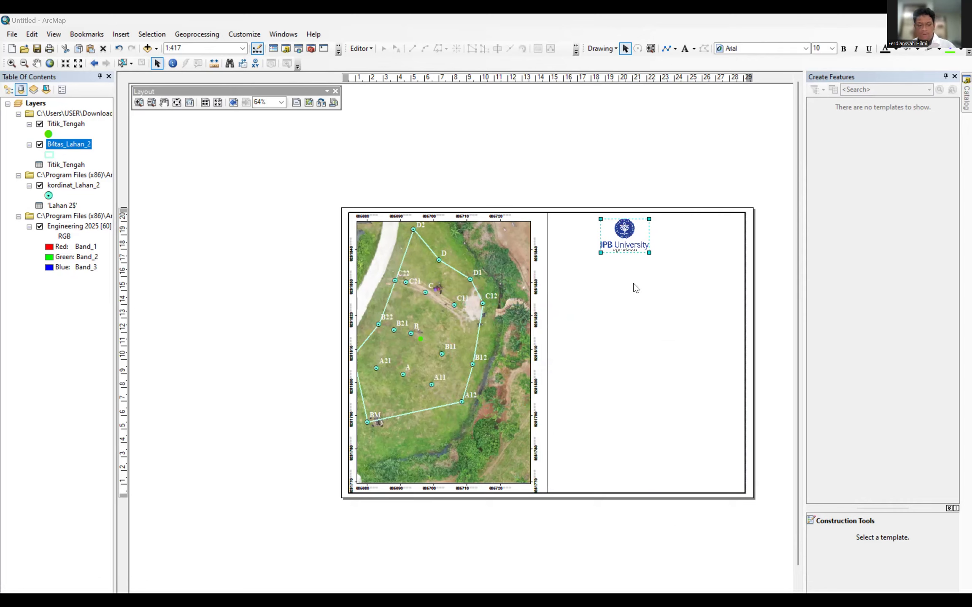
Paste the Engineering of Aquaculture logo, shrink both logos, and set them side by side atop the panel.
{"action": "left_click", "coordinate": [642, 289]}
{"action": "key", "text": "ctrl+v"}
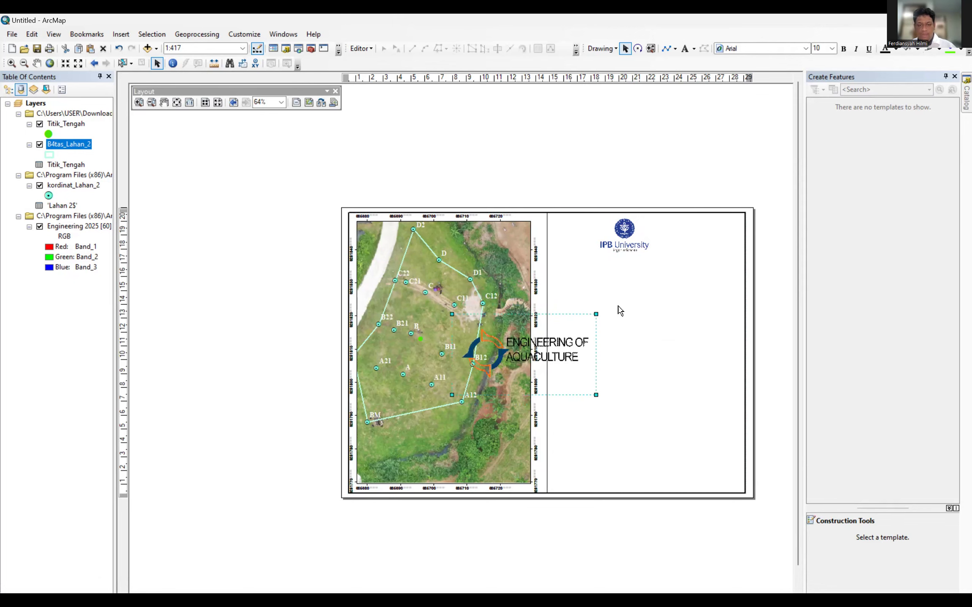
{"action": "left_click", "coordinate": [618, 248]}
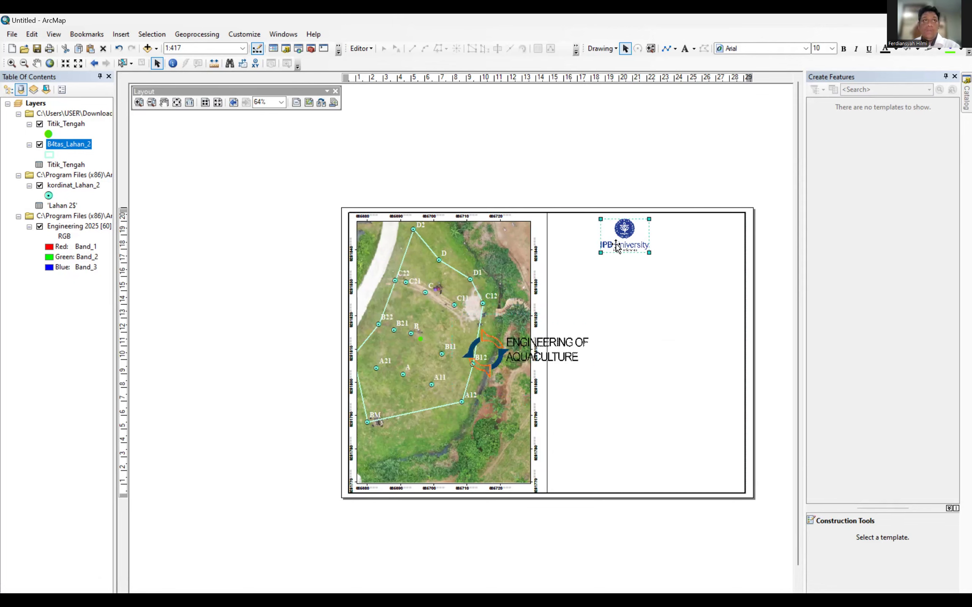
{"action": "left_click_drag", "start_coordinate": [649, 252], "coordinate": [632, 235]}
{"action": "left_click", "coordinate": [554, 352]}
{"action": "left_click_drag", "start_coordinate": [553, 352], "coordinate": [664, 300]}
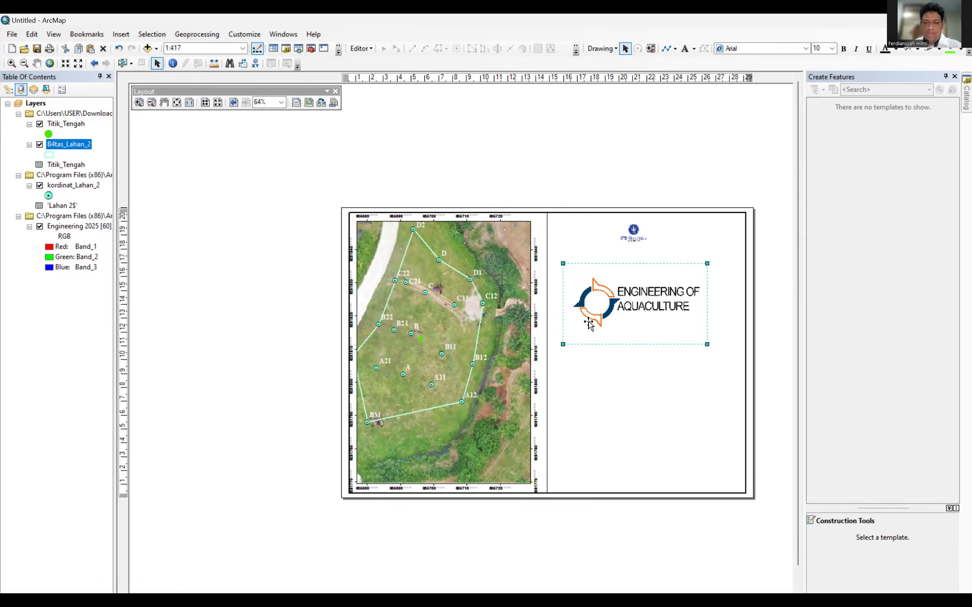
{"action": "left_click_drag", "start_coordinate": [638, 289], "coordinate": [661, 230]}
{"action": "left_click", "coordinate": [652, 342]}
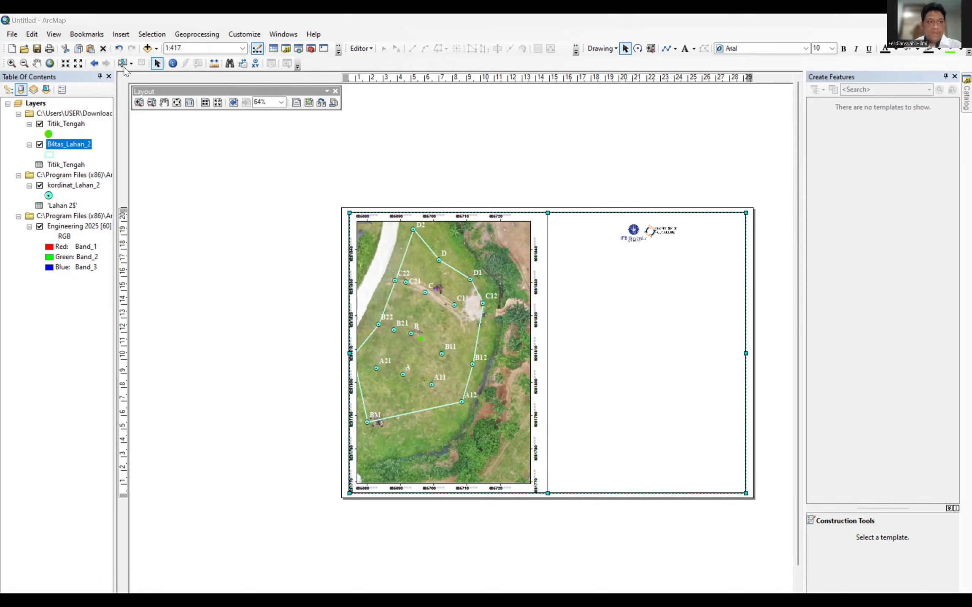
With the Text tool, place a default text element below the two logos and commit it.
{"action": "left_click", "coordinate": [158, 64]}
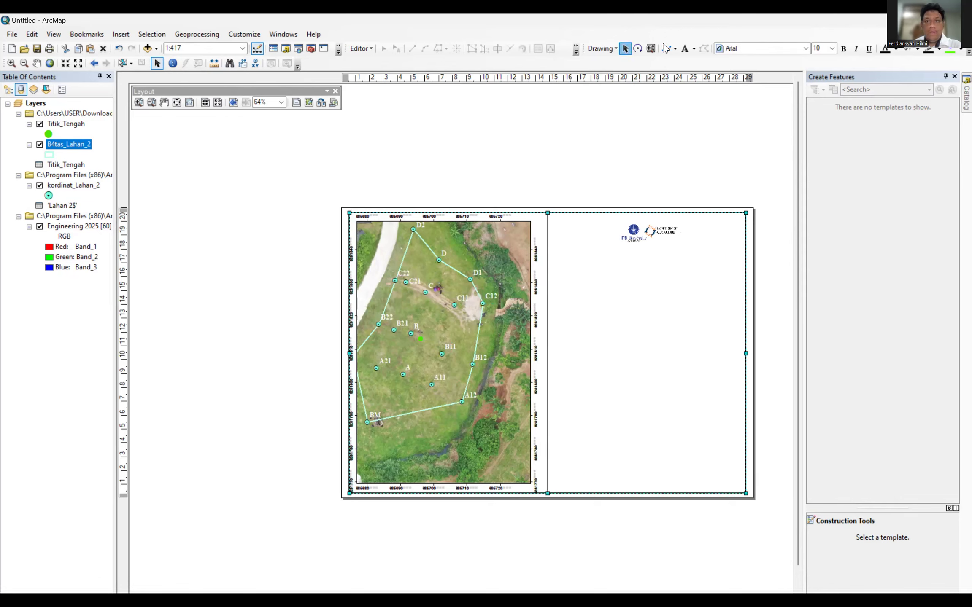
{"action": "left_click", "coordinate": [684, 49]}
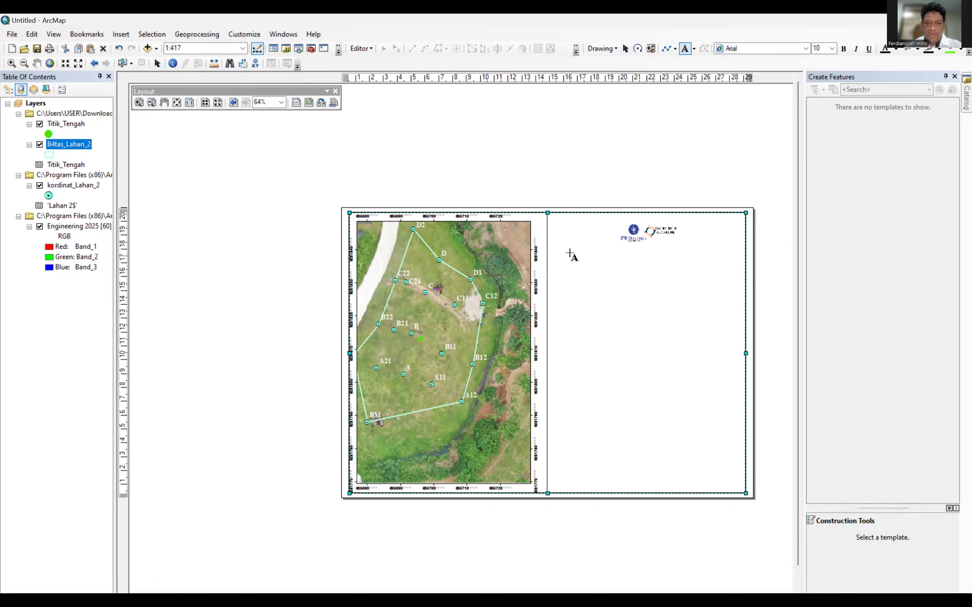
{"action": "left_click", "coordinate": [572, 257]}
{"action": "key", "text": "alt+Tab"}
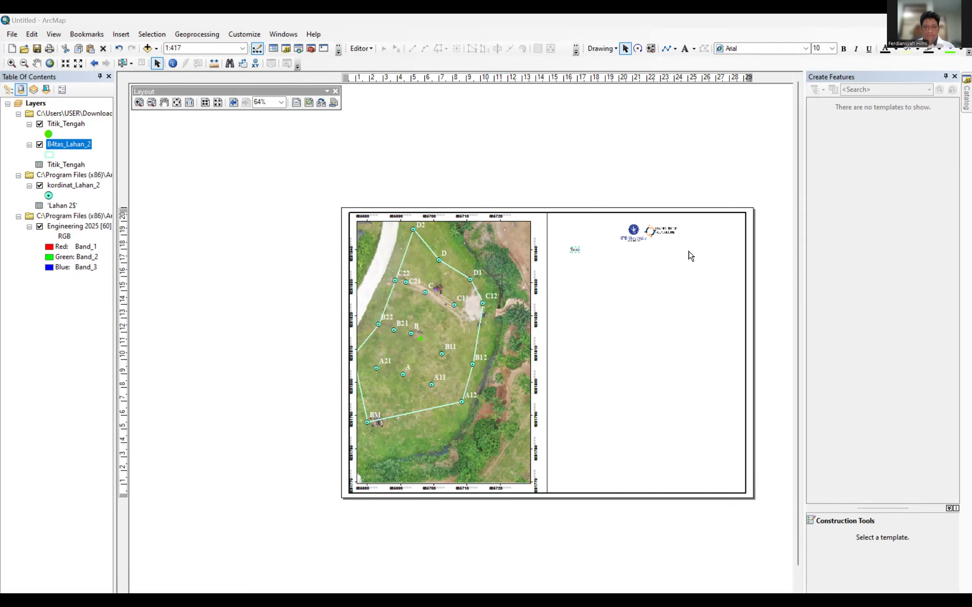
In the text element's Properties, replace the placeholder 'Text' with ENGINEERING AKUAKULTUR.
{"action": "double_click", "coordinate": [575, 249]}
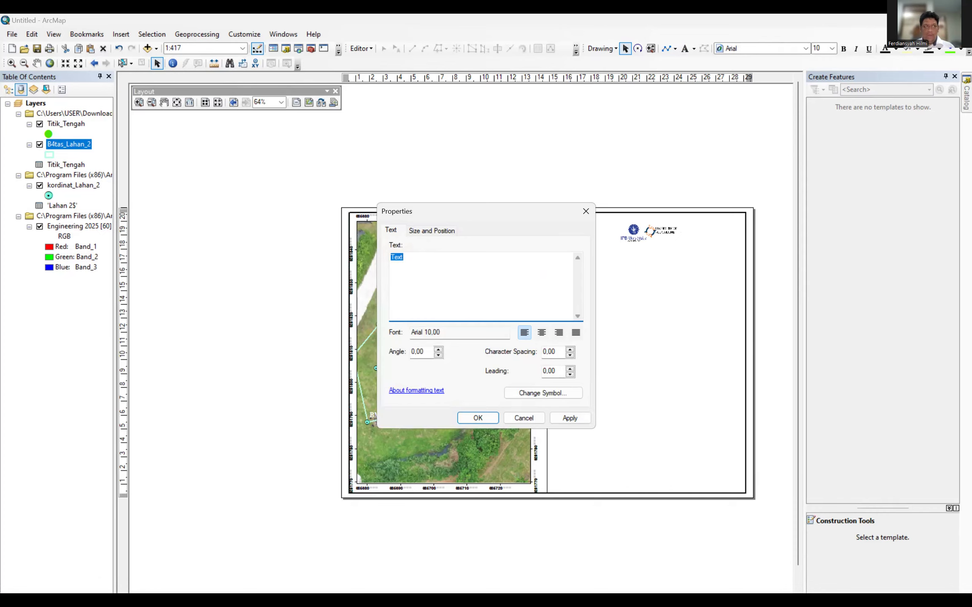
{"action": "key", "text": "alt+Tab"}
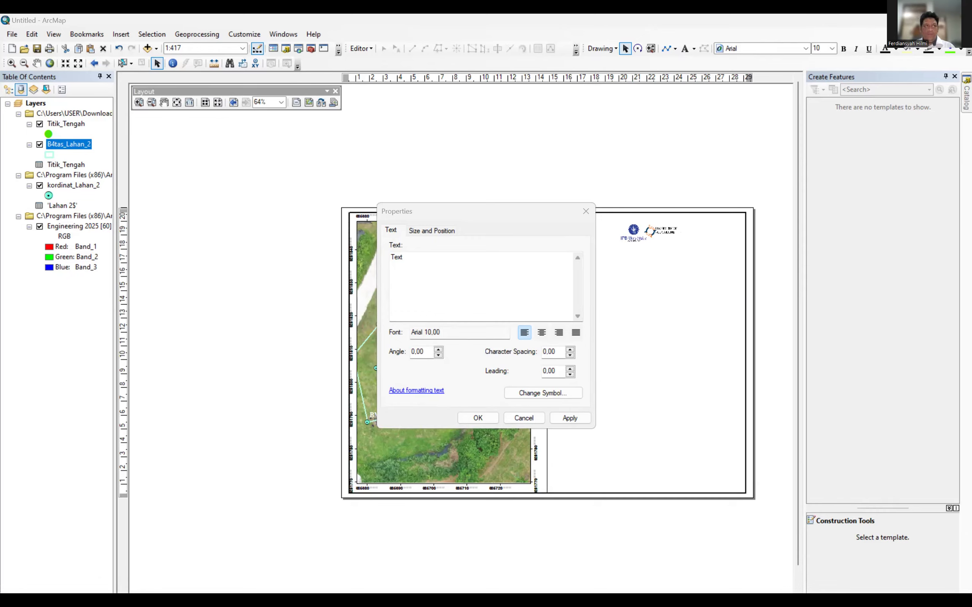
{"action": "double_click", "coordinate": [418, 249]}
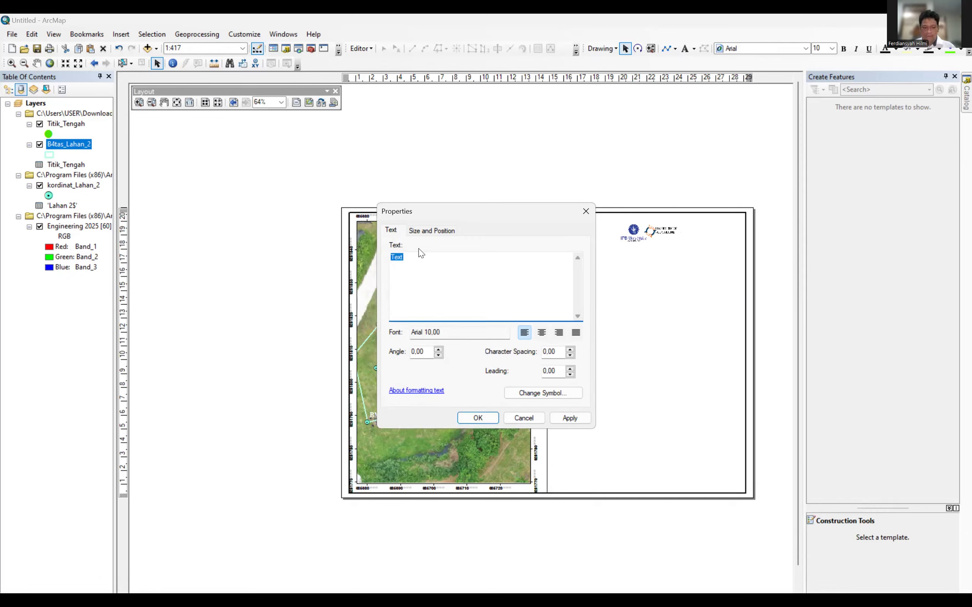
{"action": "type", "text": "De"}
{"action": "key", "text": "BackSpace"}
{"action": "type", "text": "DEPAR"}
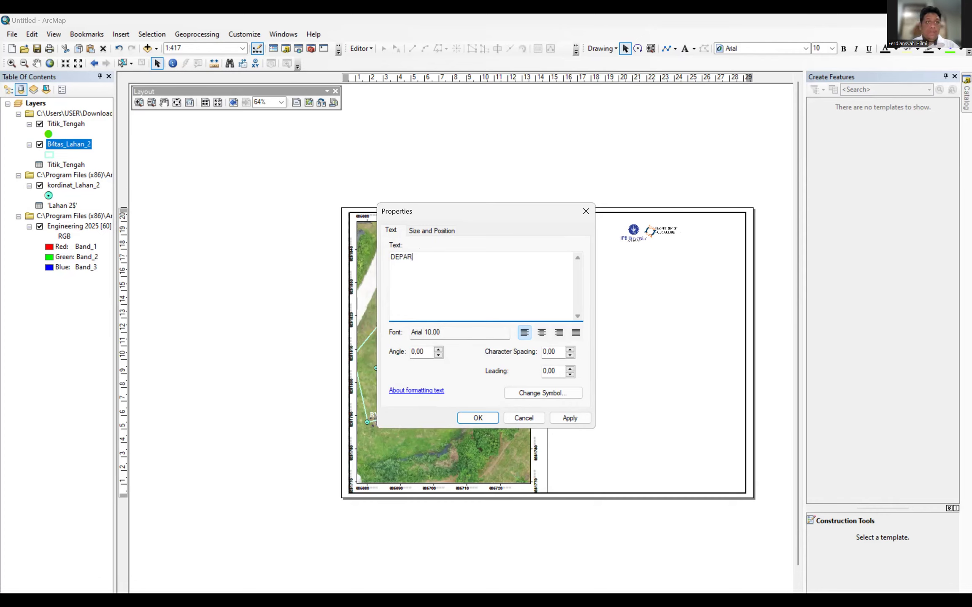
{"action": "type", "text": "TEMEN"}
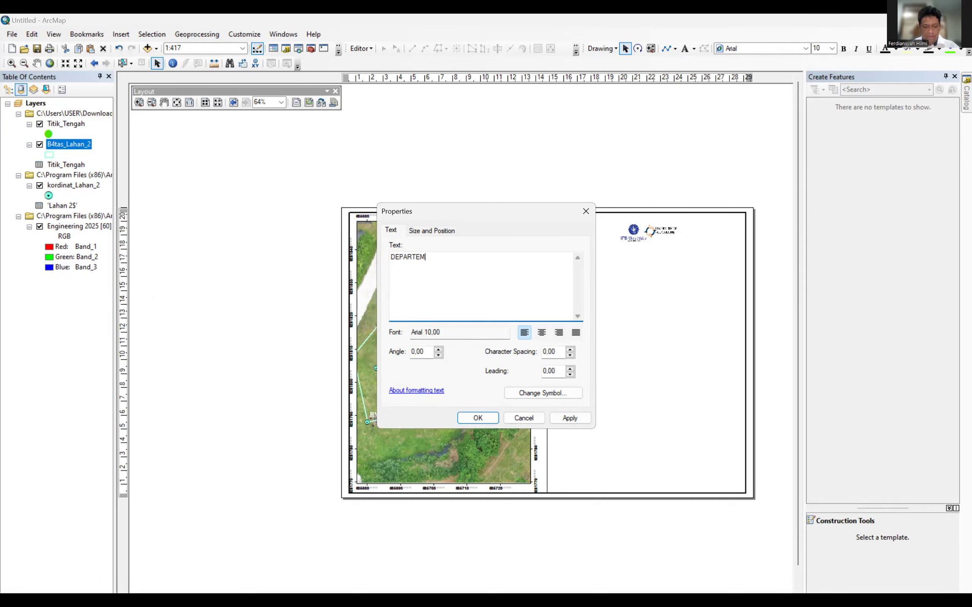
{"action": "key", "text": "BackSpace"}
{"action": "key", "text": "BackSpace"}
{"action": "key", "text": "BackSpace"}
{"action": "key", "text": "BackSpace"}
{"action": "key", "text": "BackSpace"}
{"action": "key", "text": "BackSpace"}
{"action": "key", "text": "BackSpace"}
{"action": "key", "text": "BackSpace"}
{"action": "key", "text": "BackSpace"}
{"action": "key", "text": "BackSpace"}
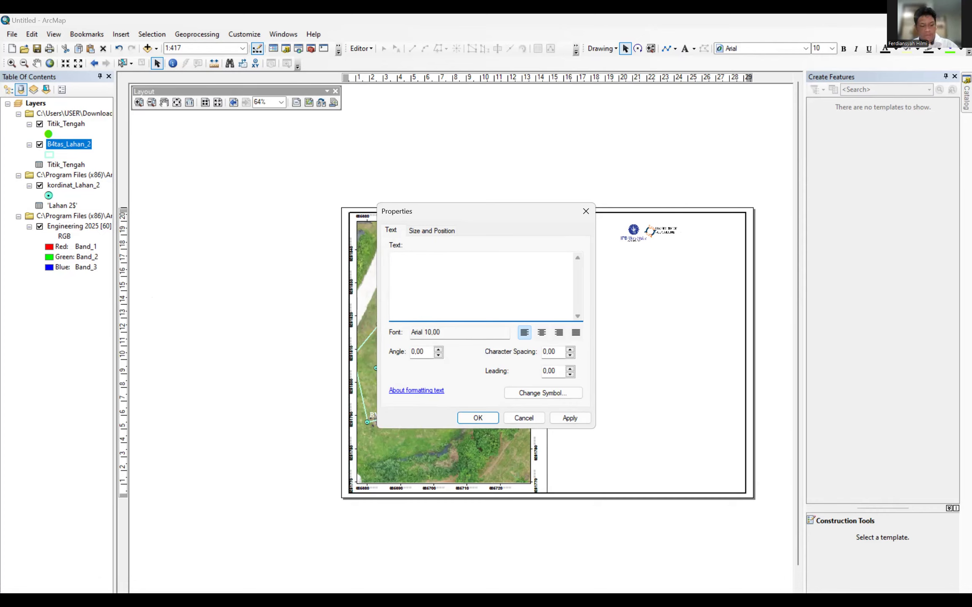
{"action": "type", "text": "ENGINEERING"}
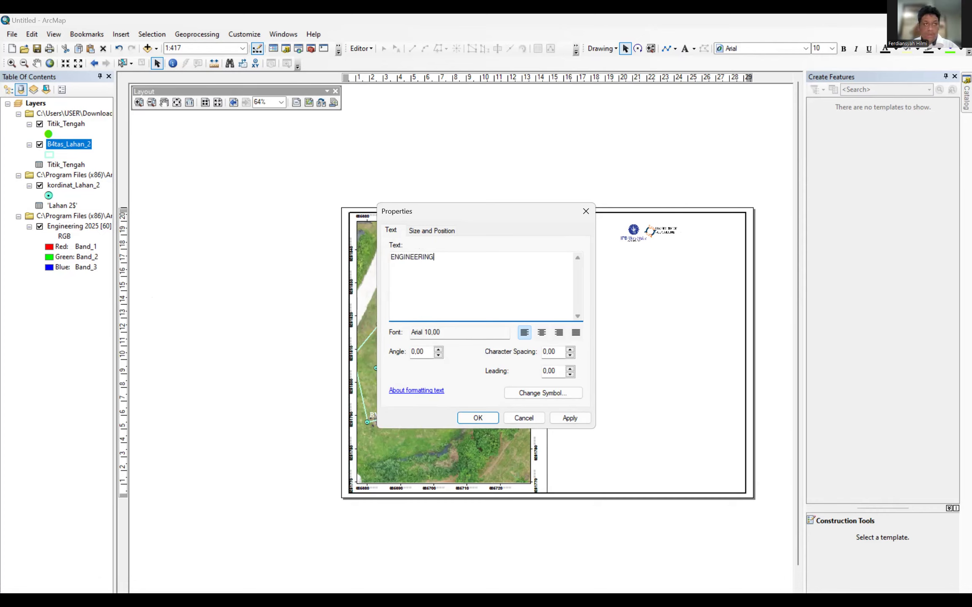
{"action": "key", "text": "alt+Tab"}
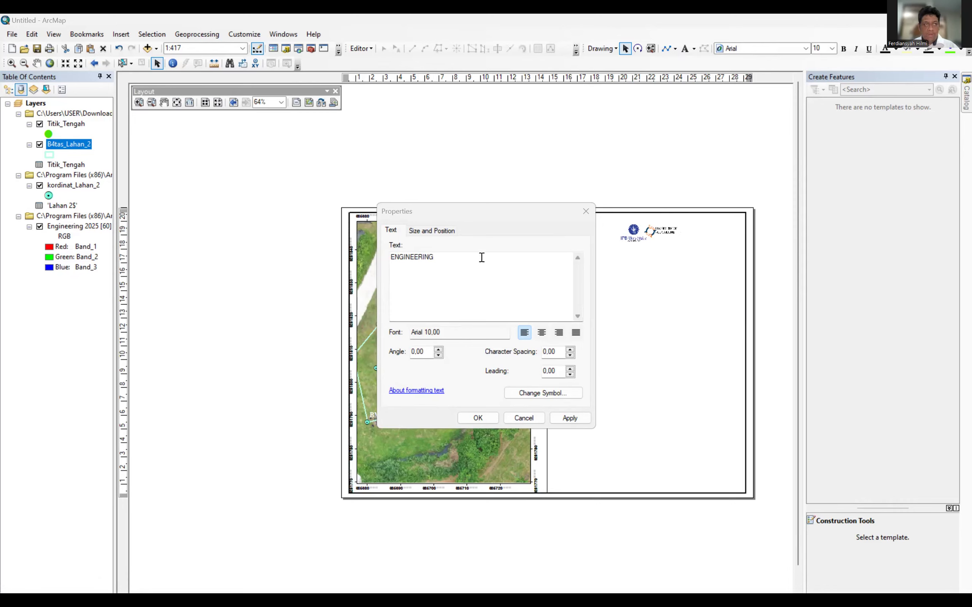
{"action": "left_click", "coordinate": [448, 258]}
{"action": "type", "text": "AKU"}
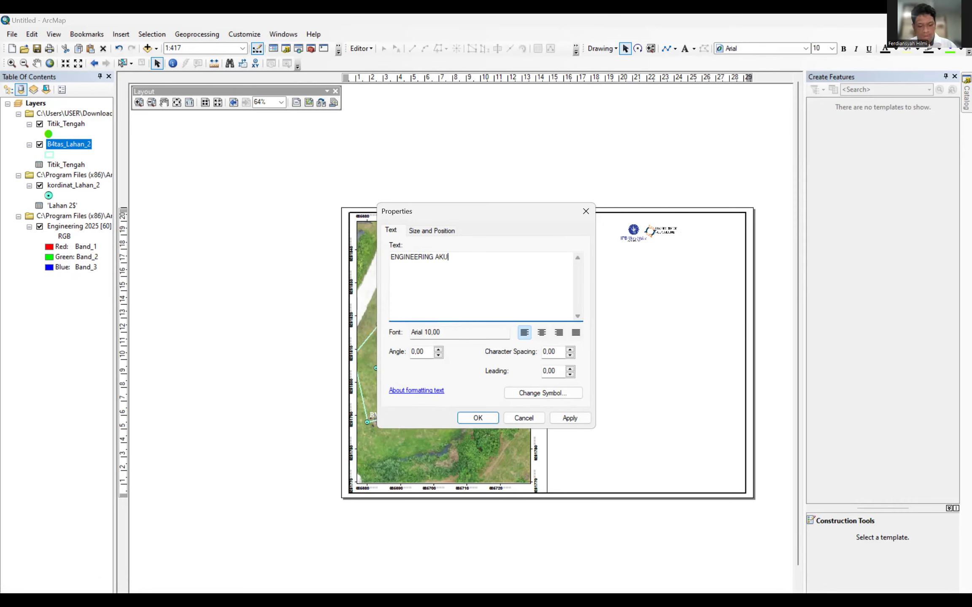
{"action": "type", "text": "AKULTUR"}
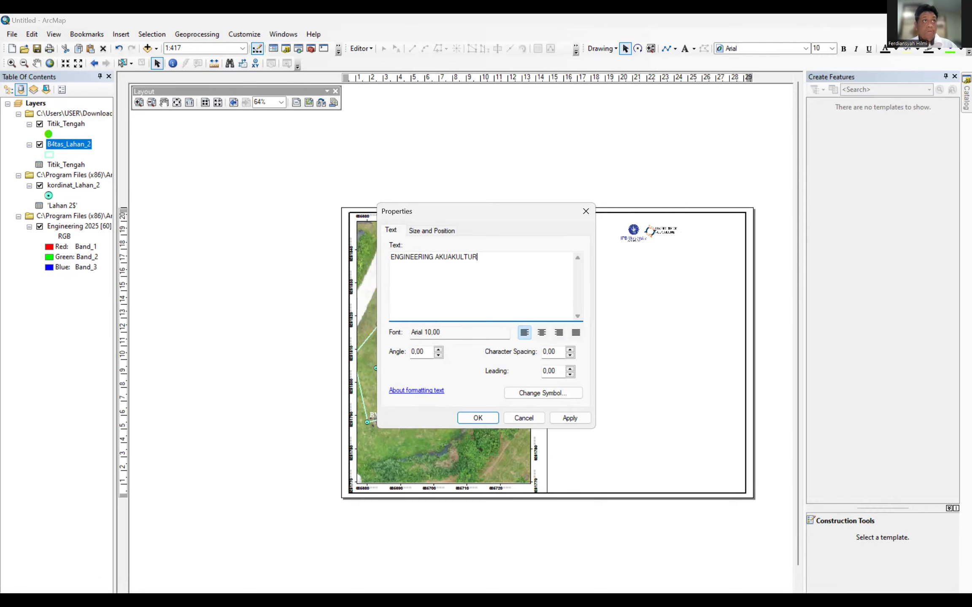
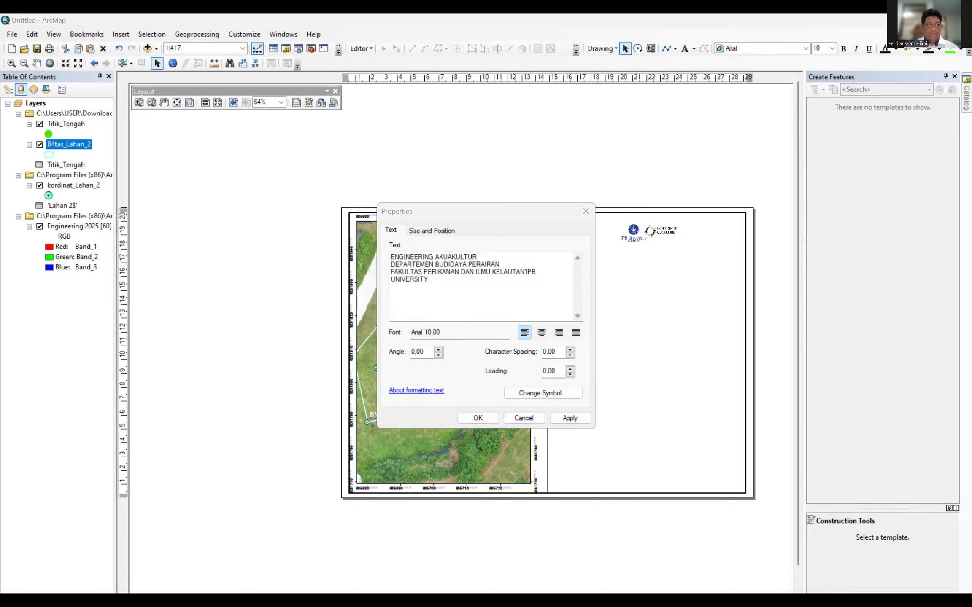
Change the ENGINEERING AKUAKULTUR header's symbol to bold 12-point Times New Roman and apply it.
{"action": "left_click", "coordinate": [561, 392]}
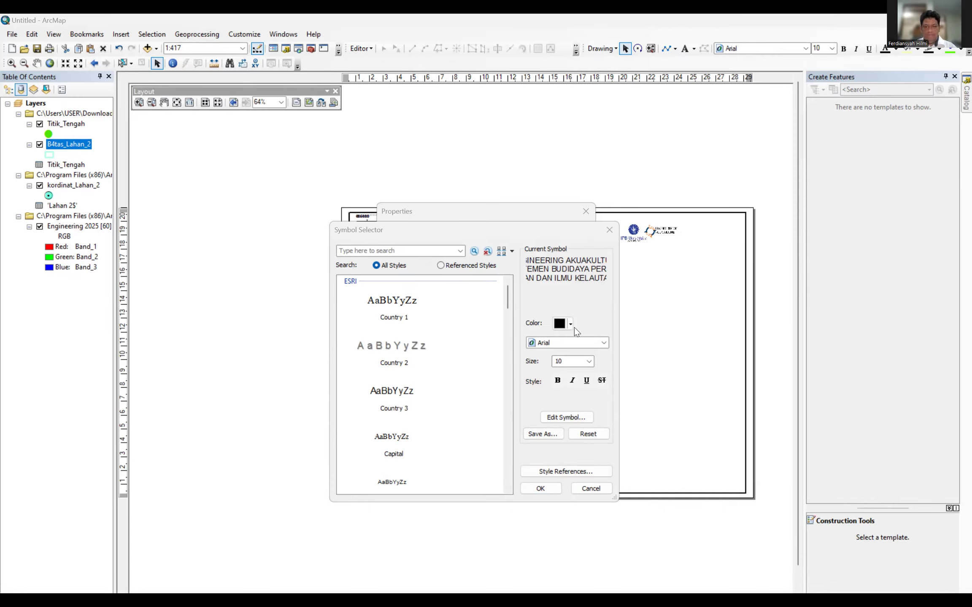
{"action": "left_click", "coordinate": [561, 342]}
{"action": "type", "text": "times"}
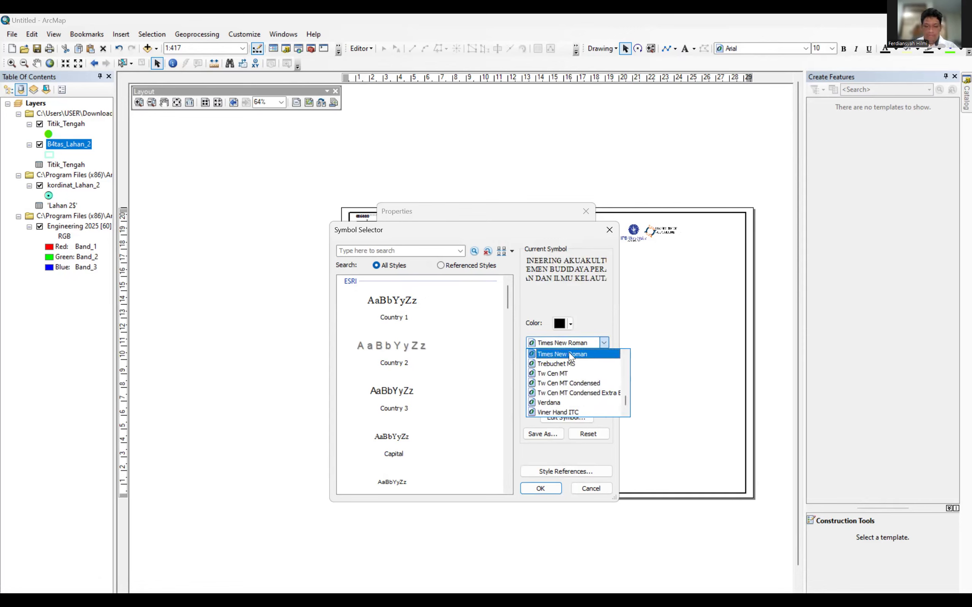
{"action": "left_click", "coordinate": [569, 353]}
{"action": "key", "text": "Tab"}
{"action": "type", "text": "12"}
{"action": "left_click", "coordinate": [557, 380]}
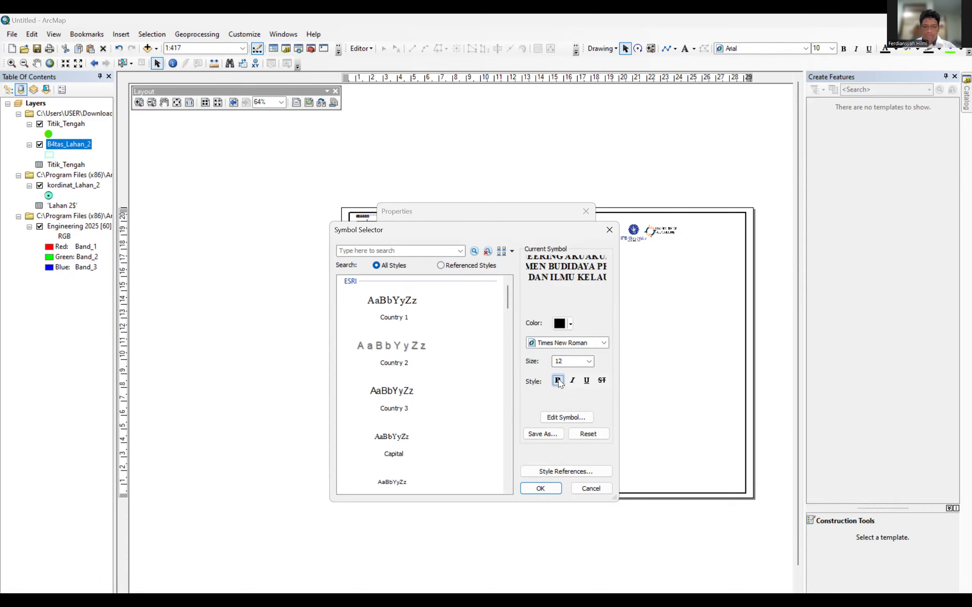
{"action": "left_click", "coordinate": [547, 489]}
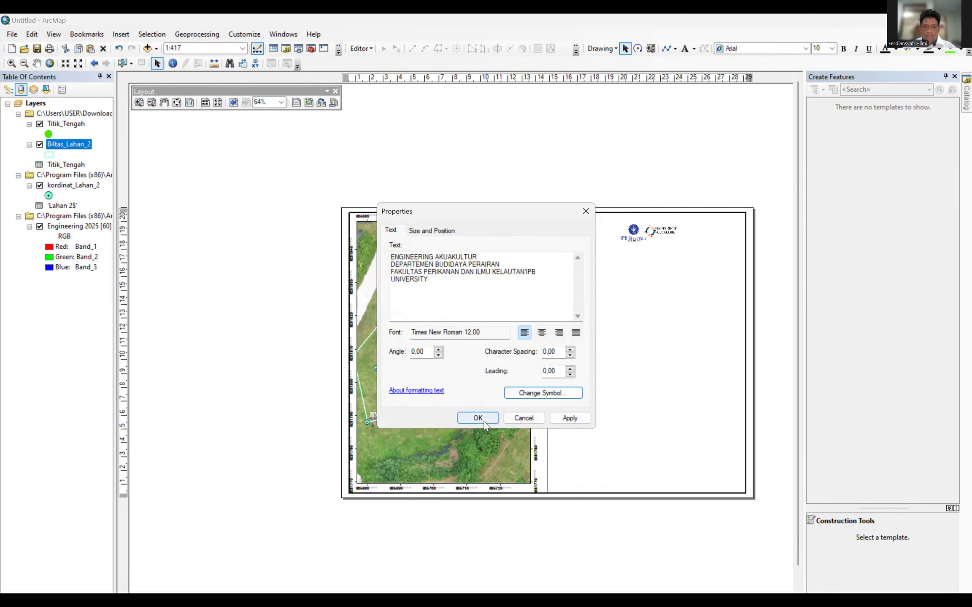
{"action": "left_click", "coordinate": [558, 418]}
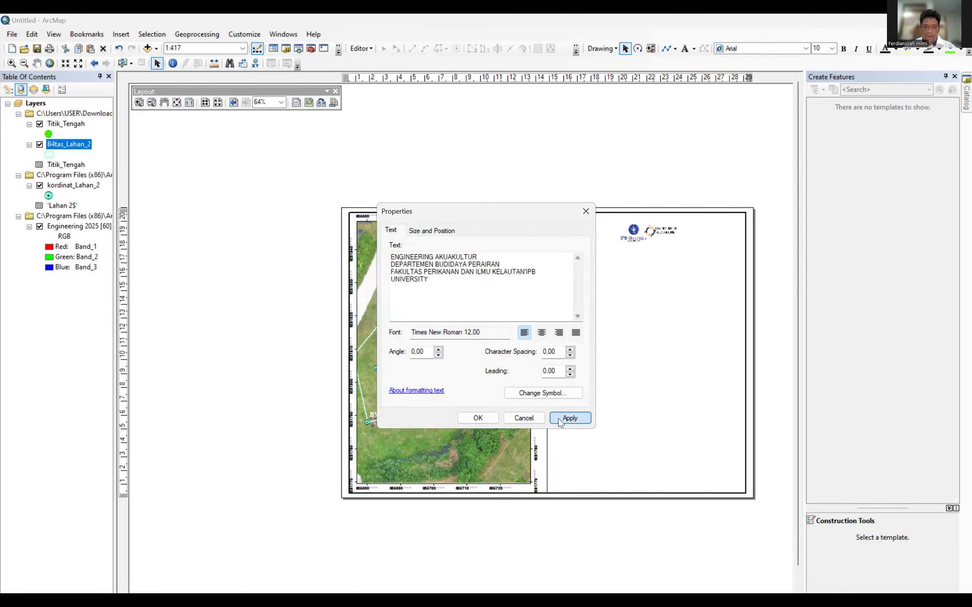
{"action": "left_click", "coordinate": [476, 419]}
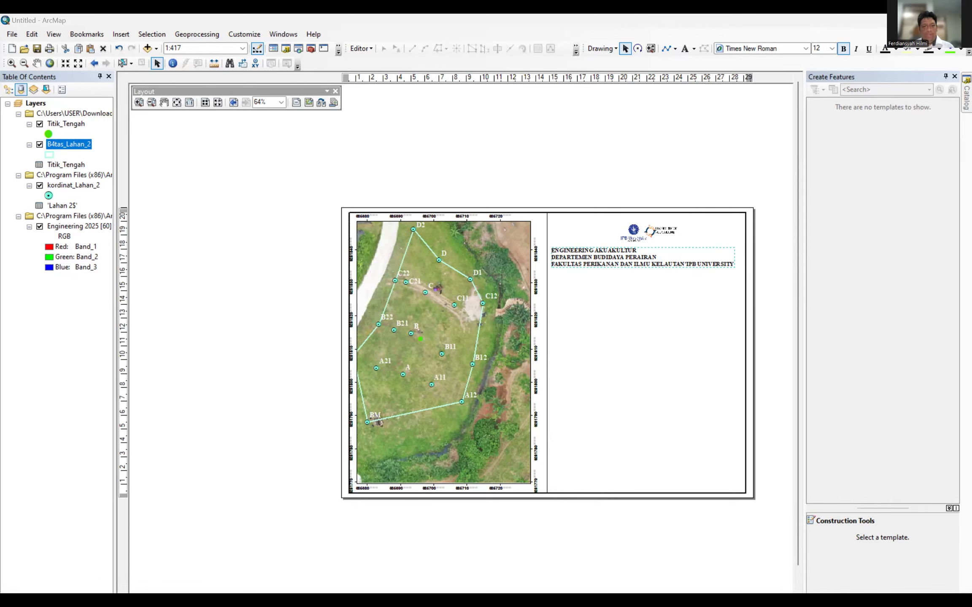
Set the header text's alignment to Center in its Properties.
{"action": "right_click", "coordinate": [612, 266]}
{"action": "left_click", "coordinate": [629, 459]}
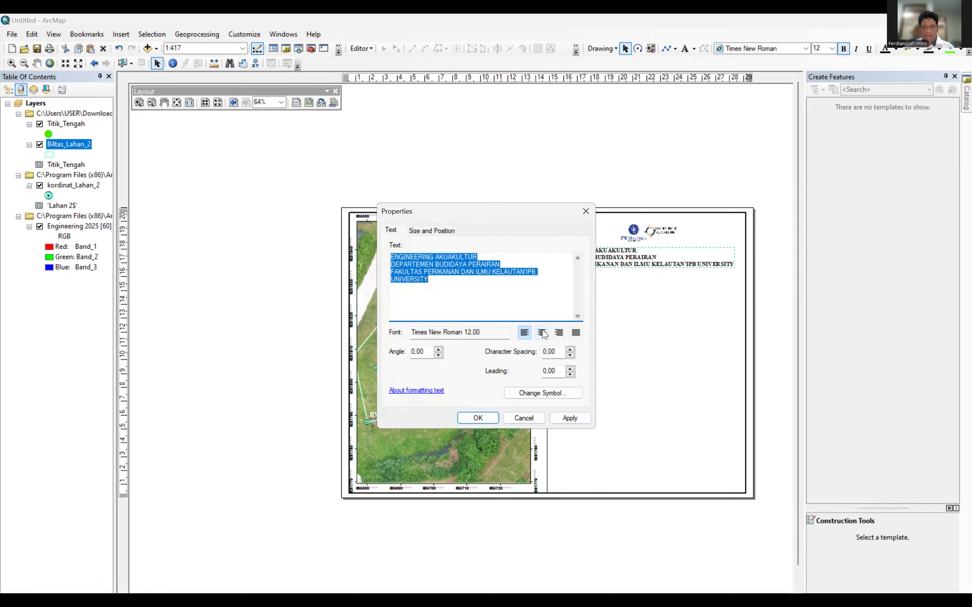
{"action": "left_click", "coordinate": [543, 333]}
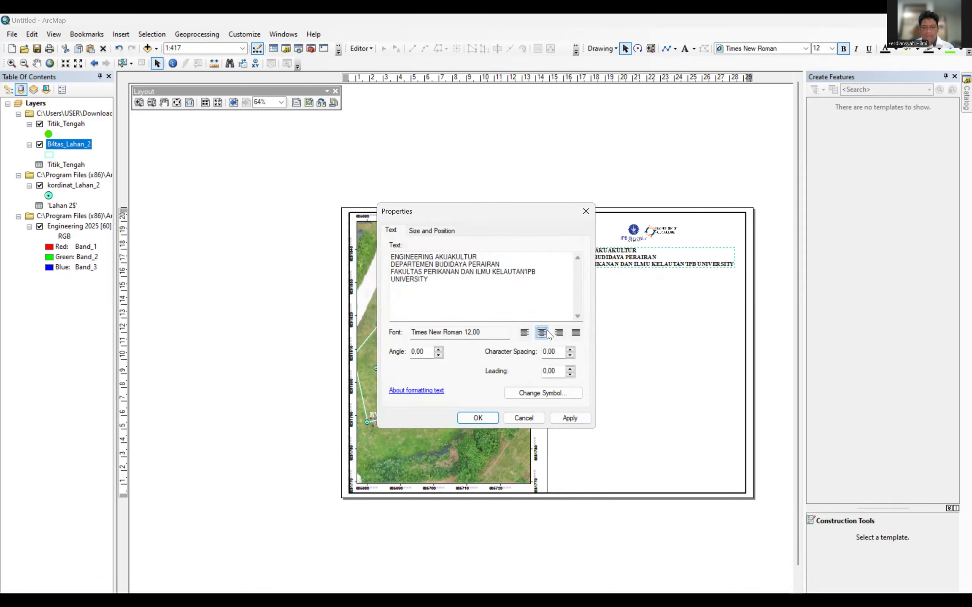
{"action": "left_click", "coordinate": [569, 418]}
{"action": "left_click", "coordinate": [477, 417]}
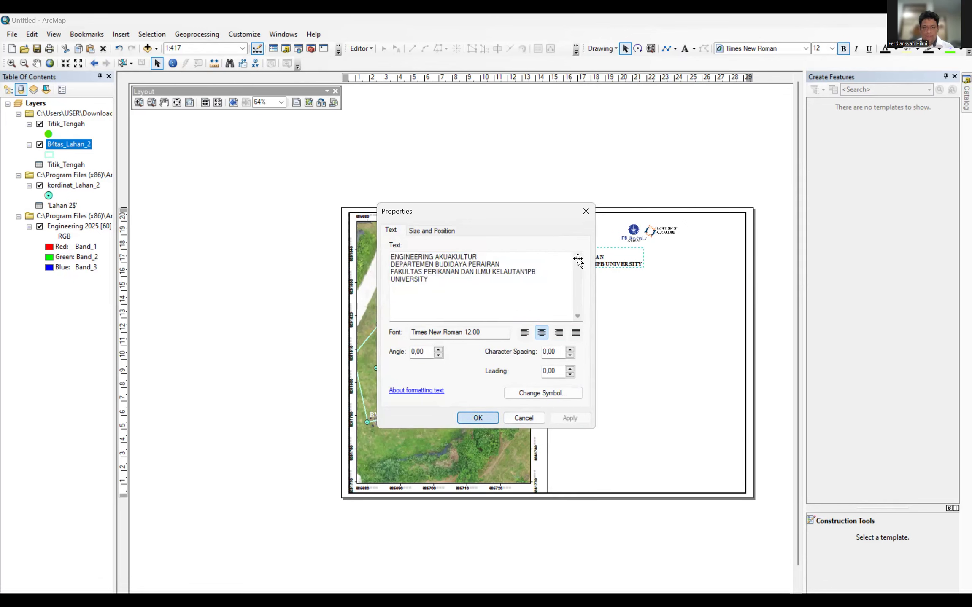
Move the header beneath the logos and raise the IPB logo slightly.
{"action": "left_click_drag", "start_coordinate": [583, 260], "coordinate": [666, 259]}
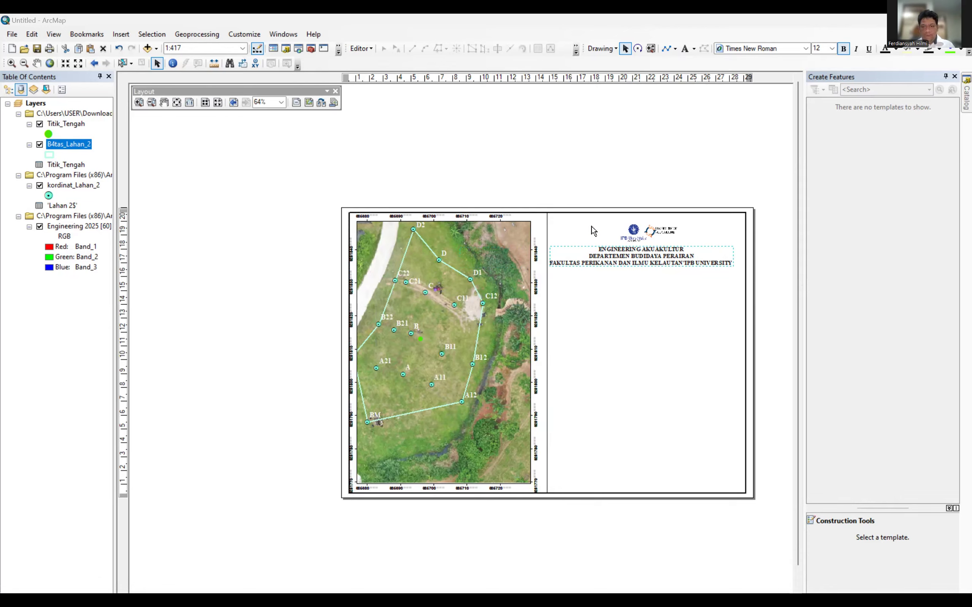
{"action": "left_click", "coordinate": [633, 232]}
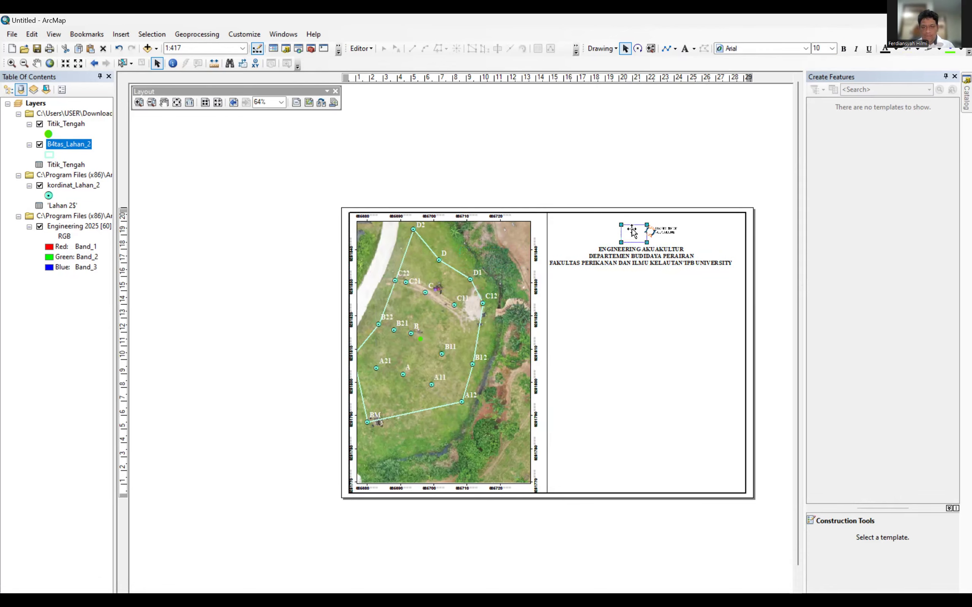
{"action": "left_click_drag", "start_coordinate": [633, 232], "coordinate": [659, 228]}
{"action": "left_click", "coordinate": [660, 232]}
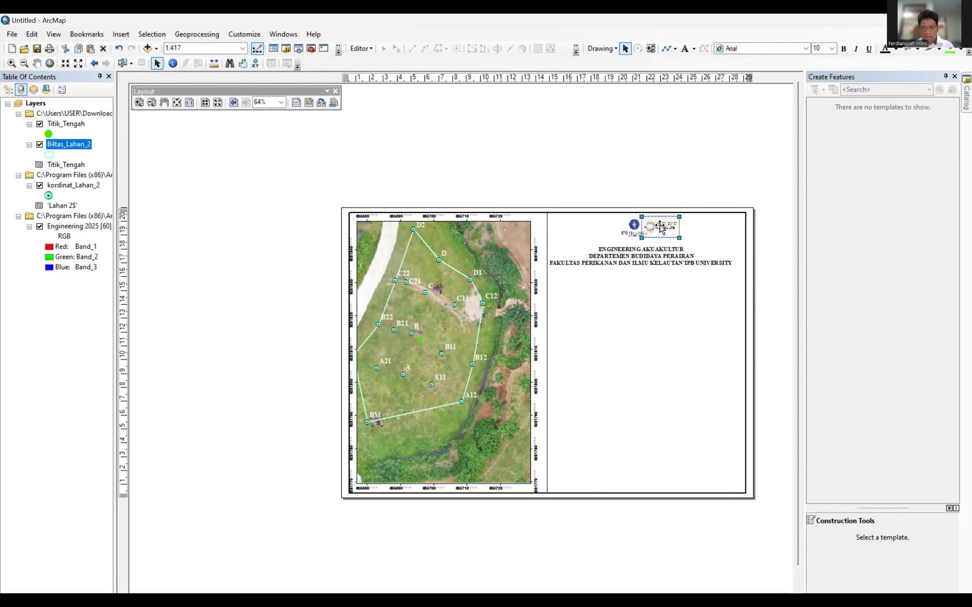
{"action": "left_click", "coordinate": [676, 338]}
{"action": "left_click", "coordinate": [654, 259]}
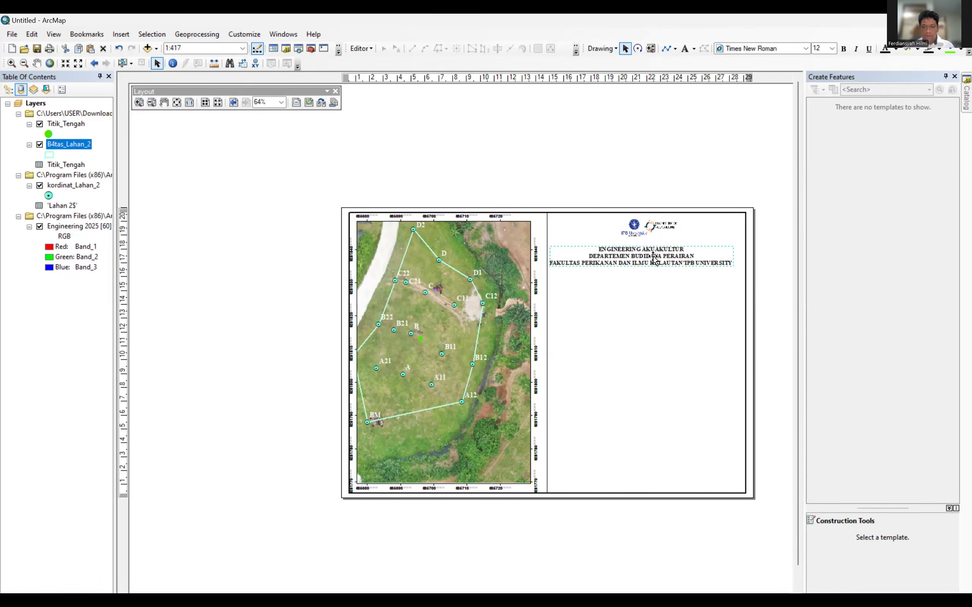
{"action": "left_click_drag", "start_coordinate": [654, 259], "coordinate": [659, 252]}
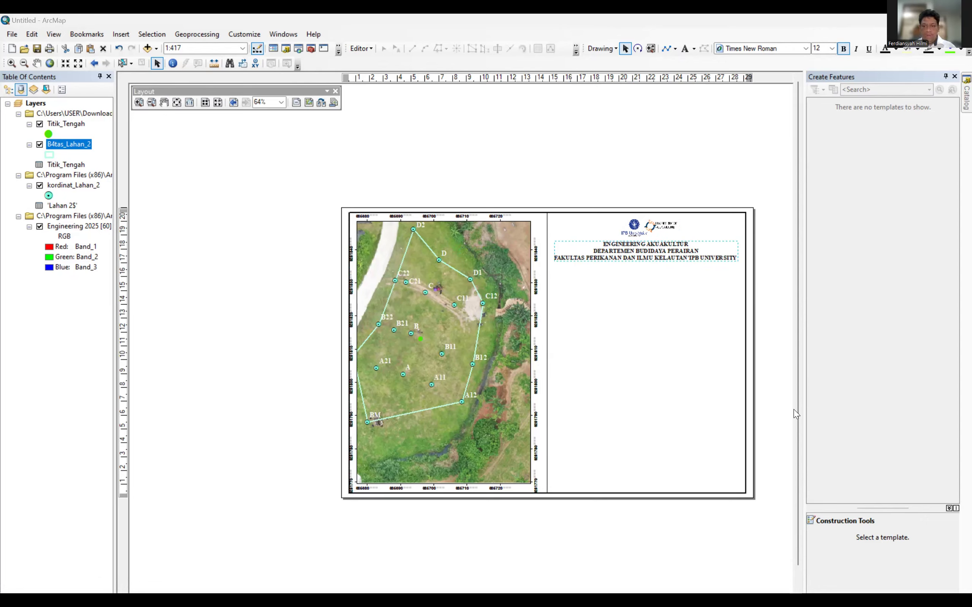
Remove the apostrophe before IPB, put IPB UNIVERSITY on its own line, and nudge the header down.
{"action": "double_click", "coordinate": [680, 253]}
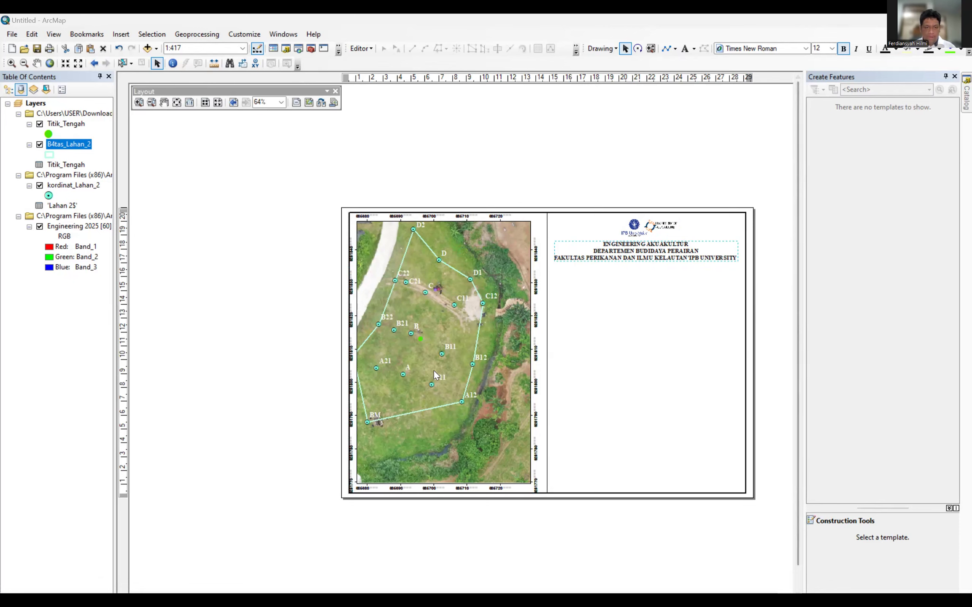
{"action": "left_click", "coordinate": [442, 294]}
{"action": "left_click", "coordinate": [525, 271]}
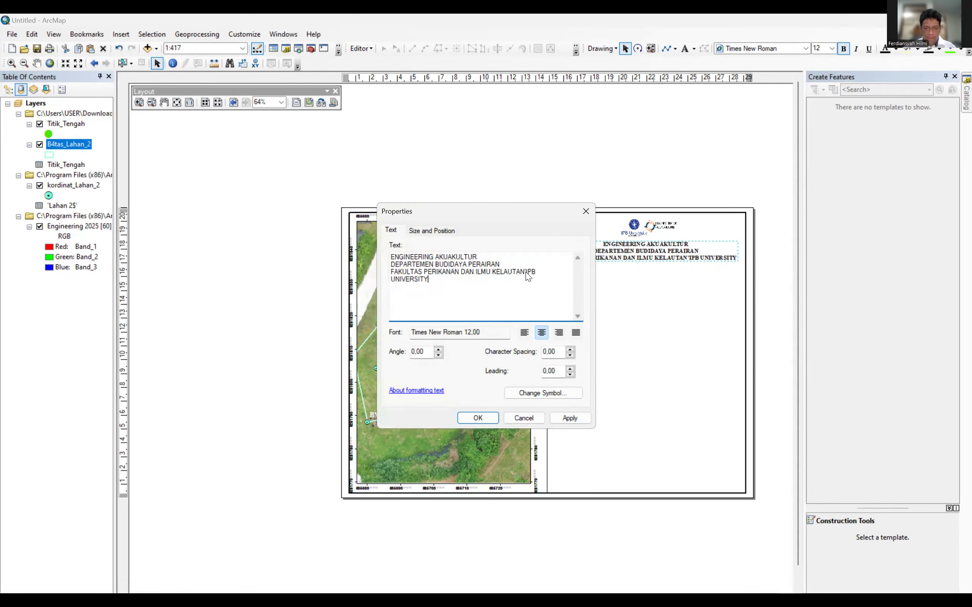
{"action": "key", "text": "BackSpace"}
{"action": "key", "text": "Return"}
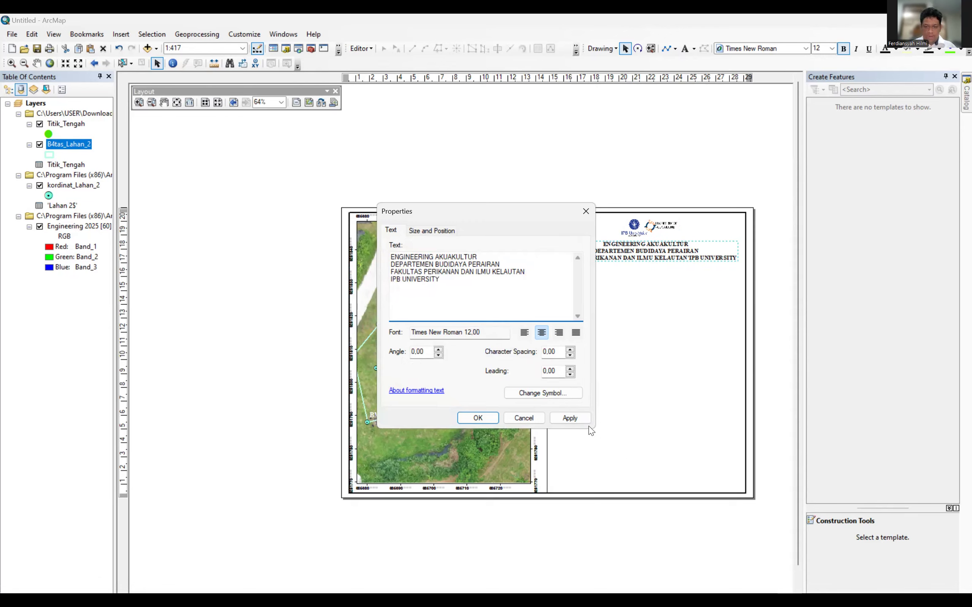
{"action": "left_click", "coordinate": [577, 417]}
{"action": "left_click", "coordinate": [478, 418]}
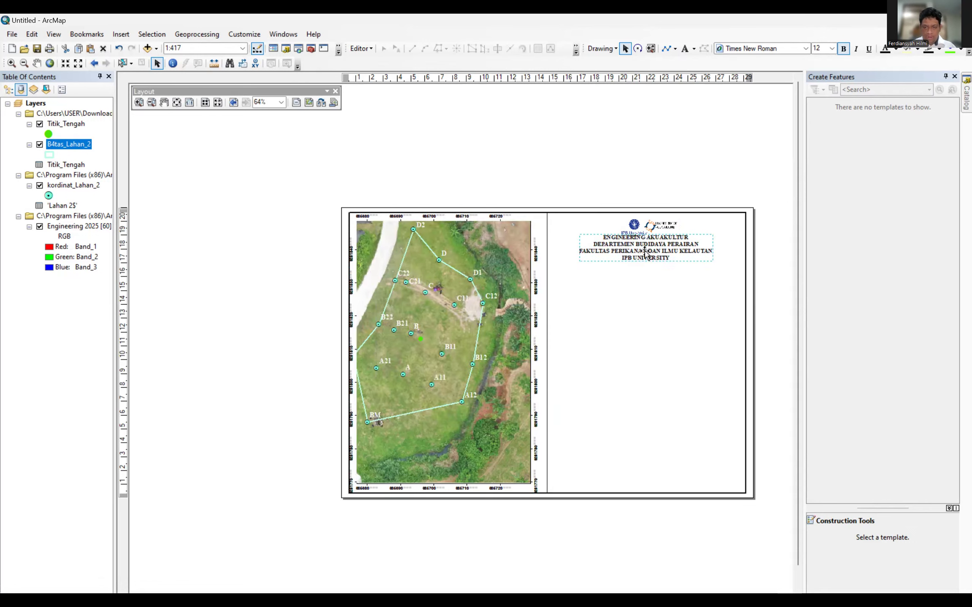
{"action": "left_click_drag", "start_coordinate": [644, 248], "coordinate": [645, 256]}
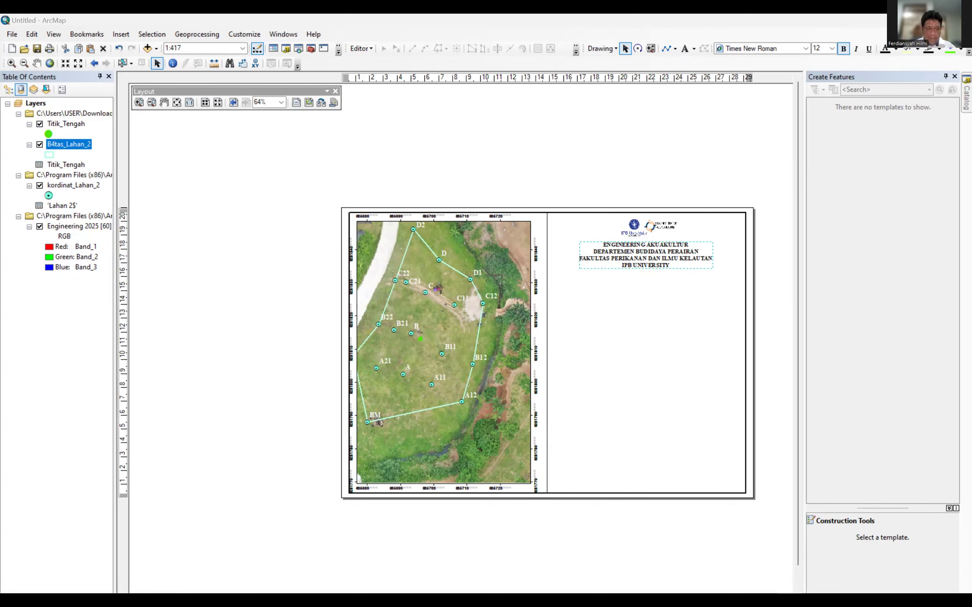
Draw a horizontal line across the right panel along a guide, then clear all guides.
{"action": "left_click", "coordinate": [123, 277]}
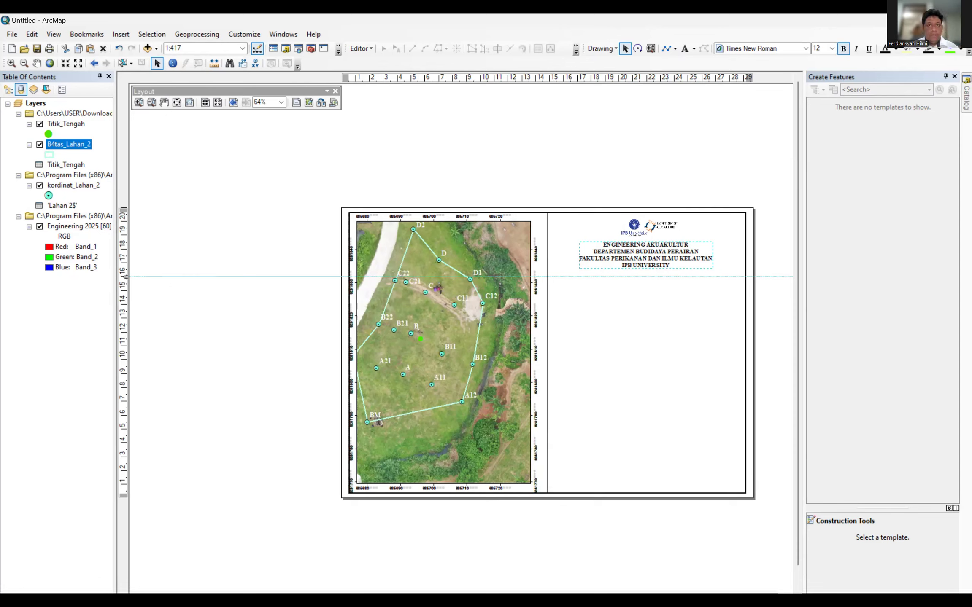
{"action": "key", "text": "alt+Tab"}
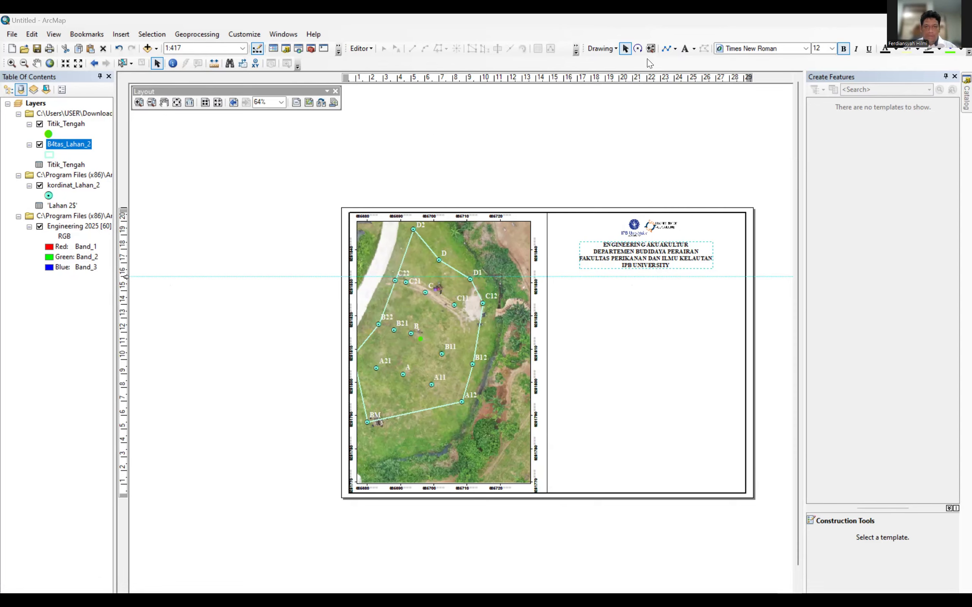
{"action": "left_click", "coordinate": [667, 49]}
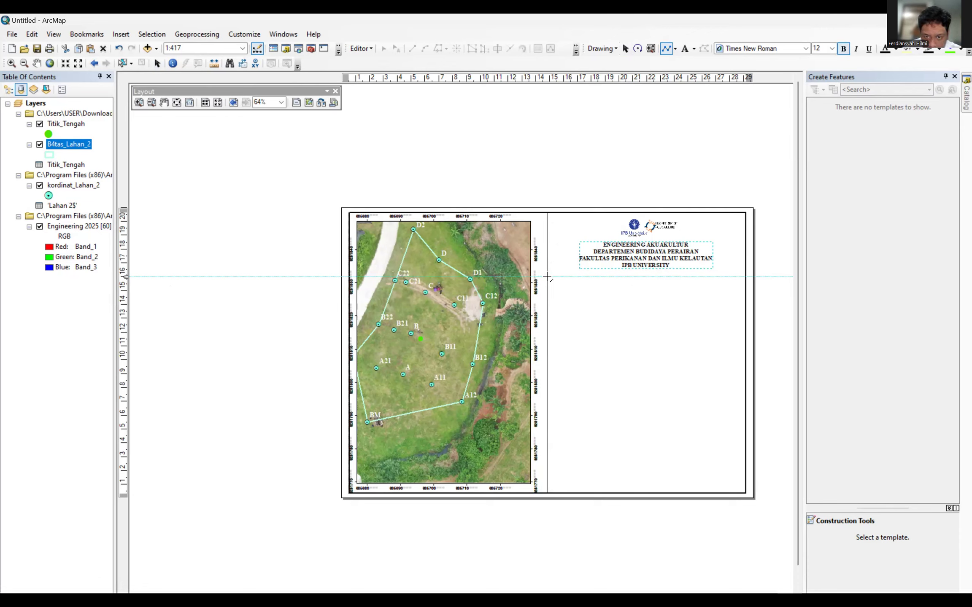
{"action": "left_click", "coordinate": [546, 277]}
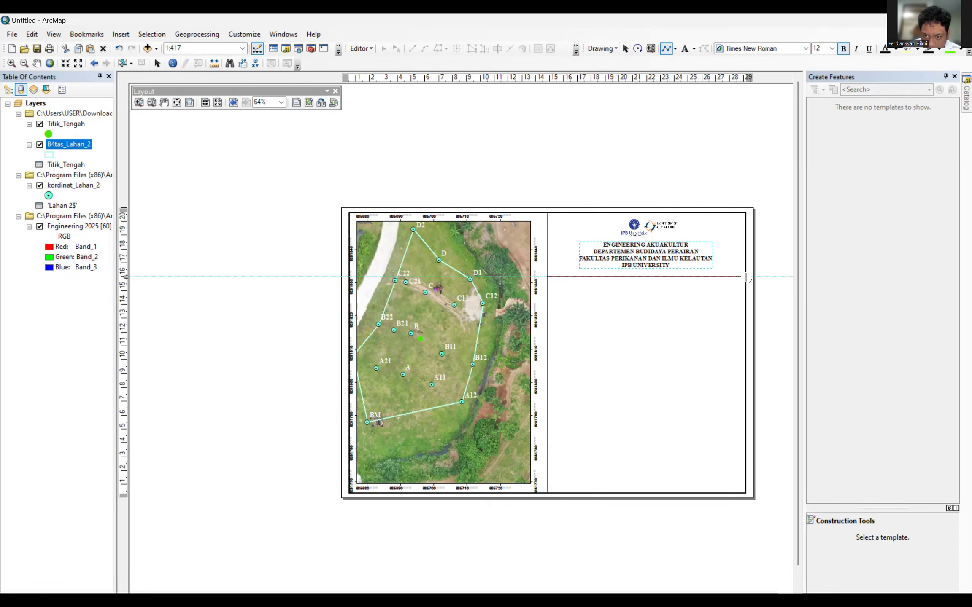
{"action": "double_click", "coordinate": [745, 276]}
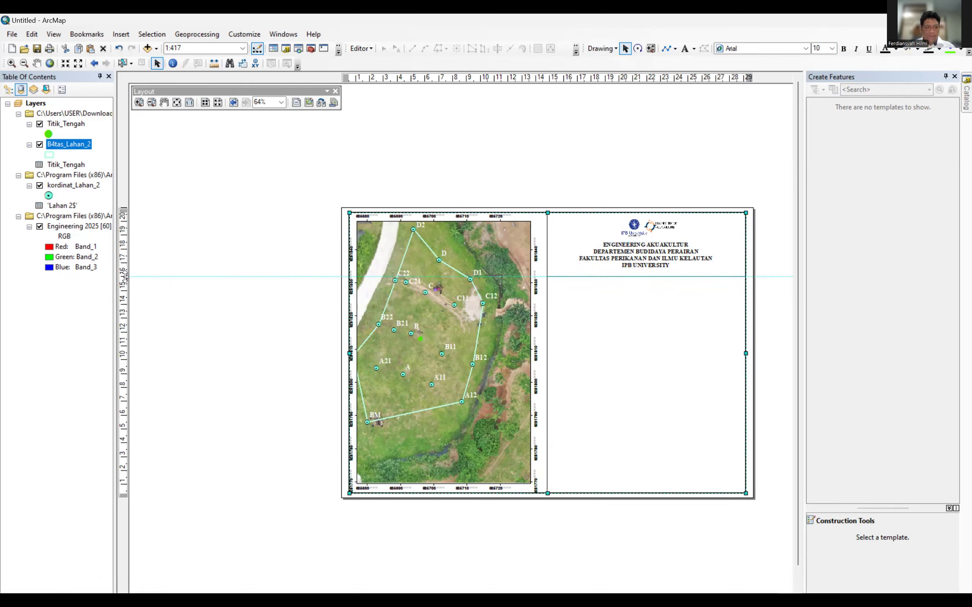
{"action": "right_click", "coordinate": [125, 276]}
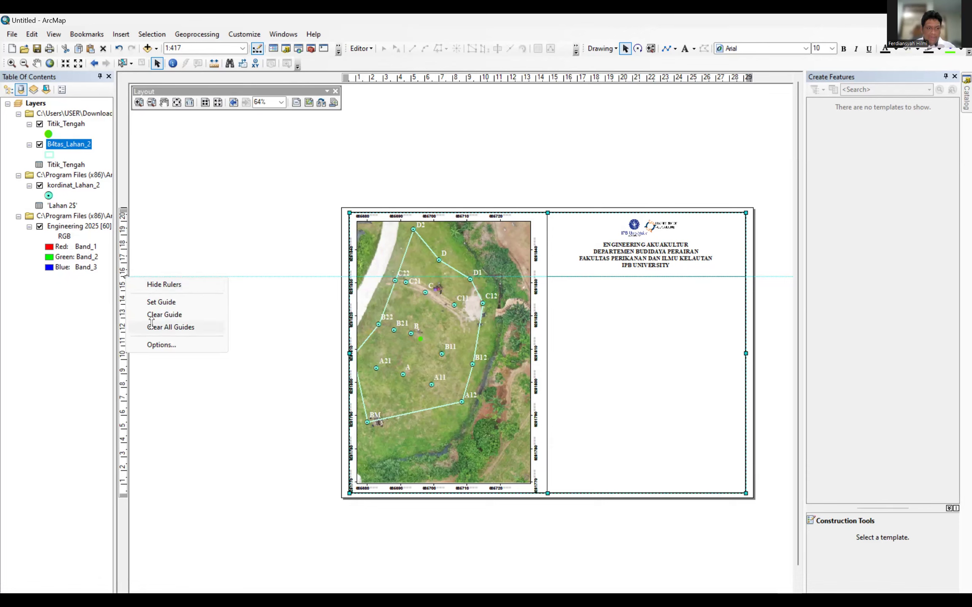
{"action": "left_click", "coordinate": [165, 327]}
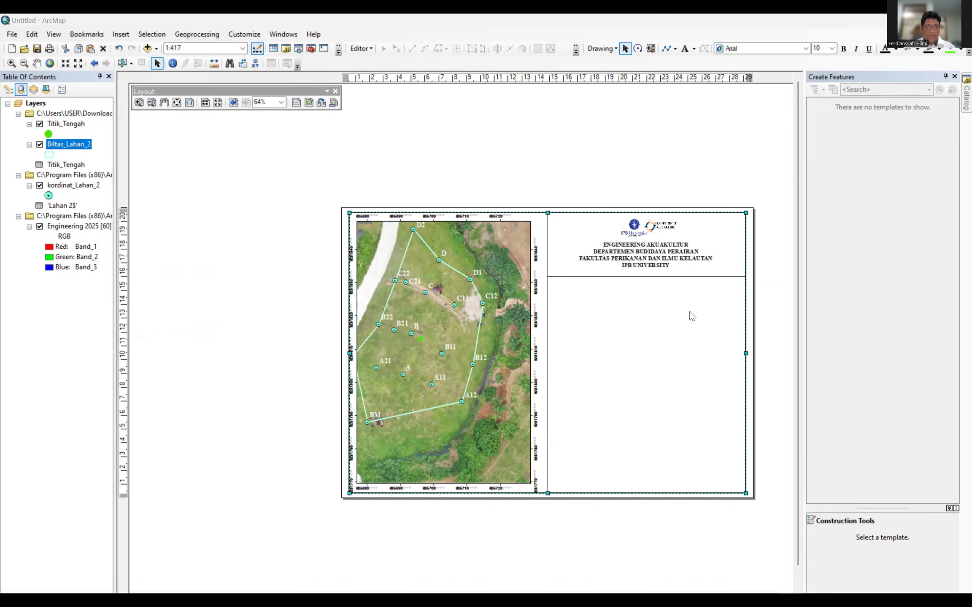
Set the new line's width to 2.00 in its Properties.
{"action": "left_click", "coordinate": [605, 276]}
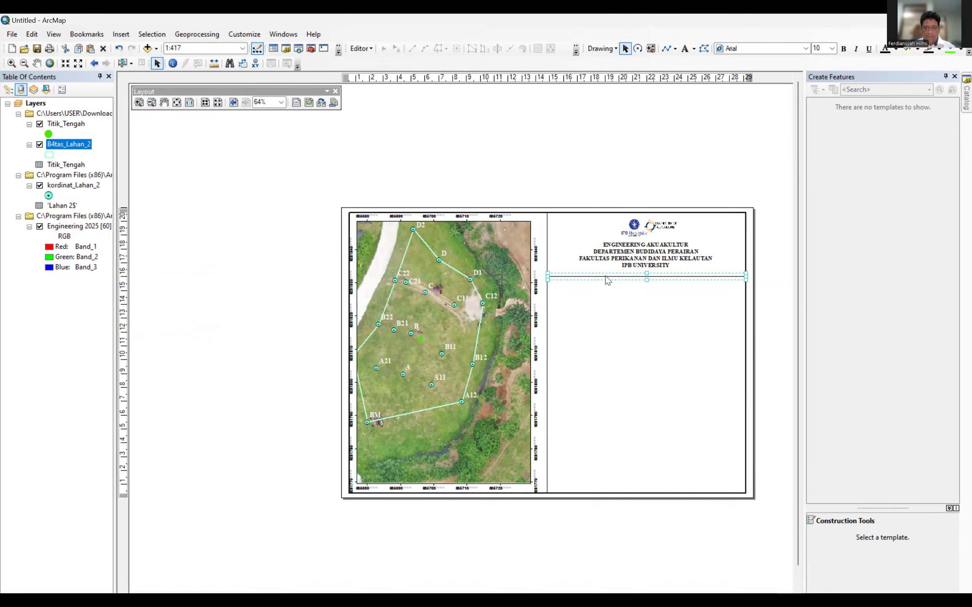
{"action": "right_click", "coordinate": [605, 275]}
{"action": "left_click", "coordinate": [588, 275]}
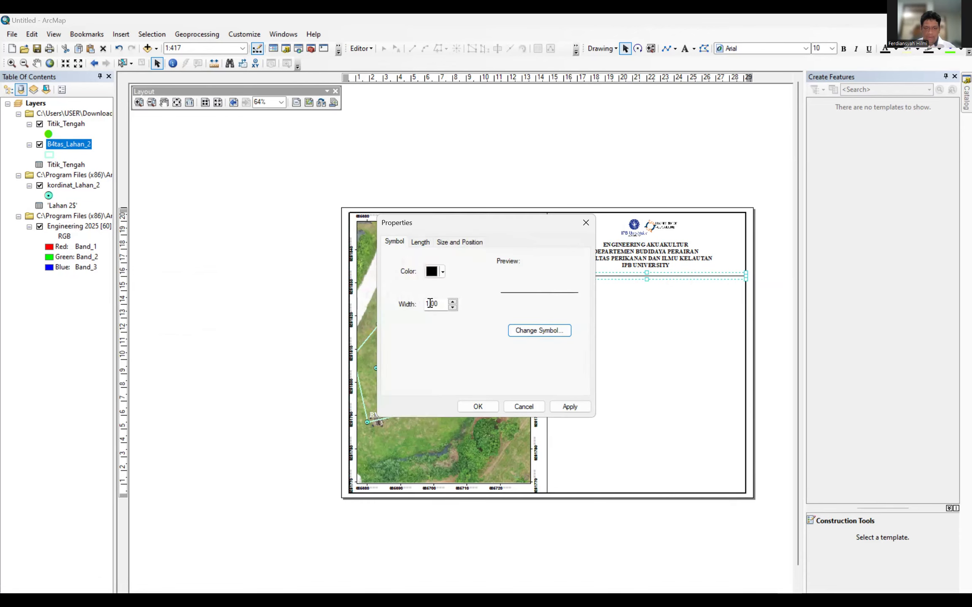
{"action": "double_click", "coordinate": [429, 304]}
{"action": "type", "text": "2"}
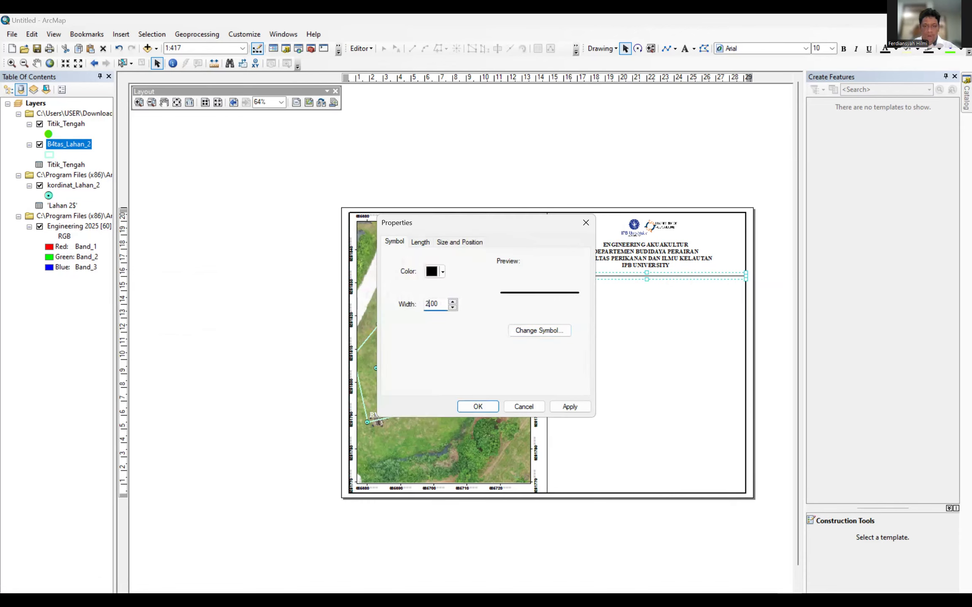
{"action": "left_click", "coordinate": [477, 406]}
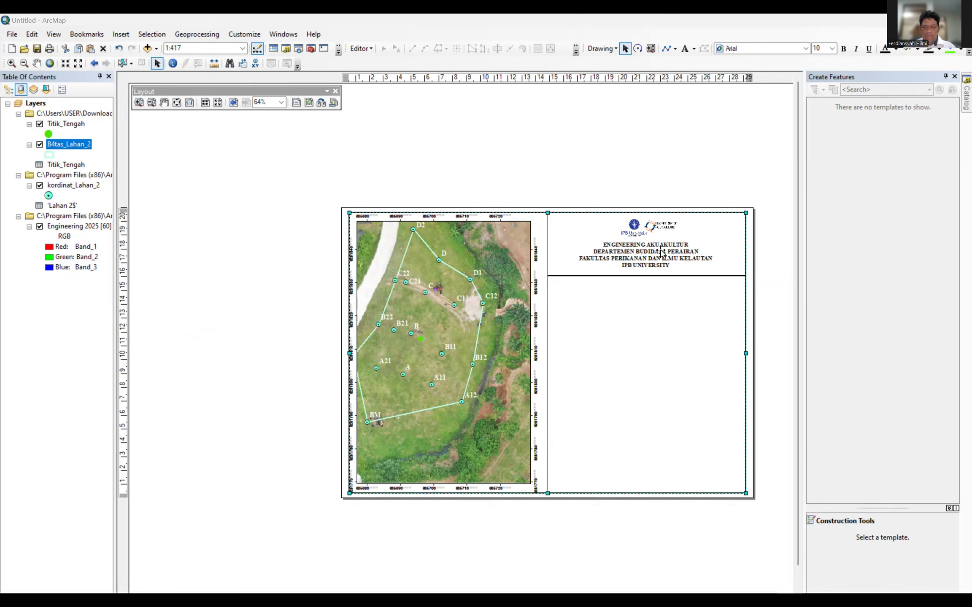
Delete the stray empty data frame from the layout.
{"action": "left_click", "coordinate": [596, 301]}
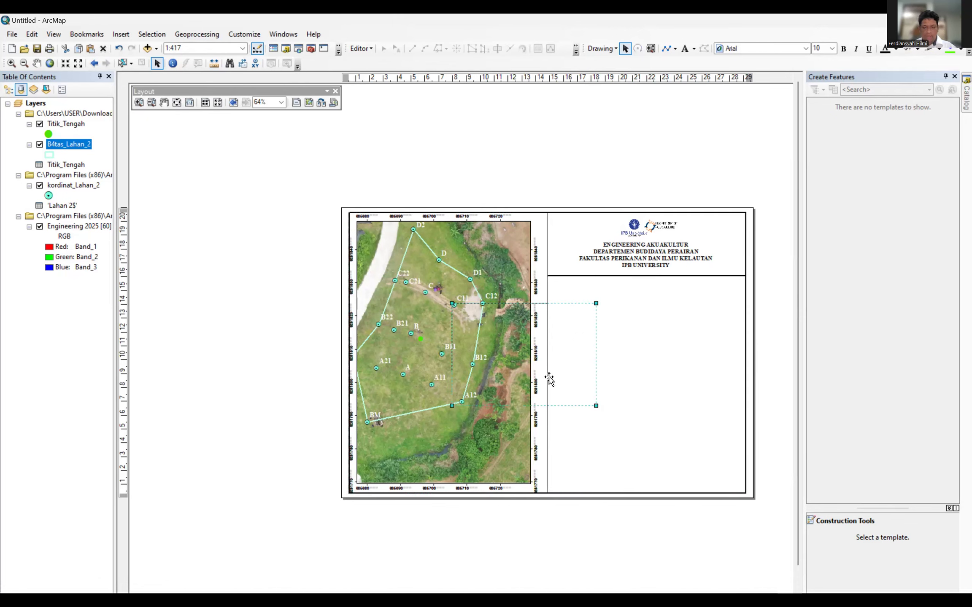
{"action": "left_click_drag", "start_coordinate": [571, 372], "coordinate": [628, 350]}
{"action": "left_click_drag", "start_coordinate": [683, 361], "coordinate": [683, 361]}
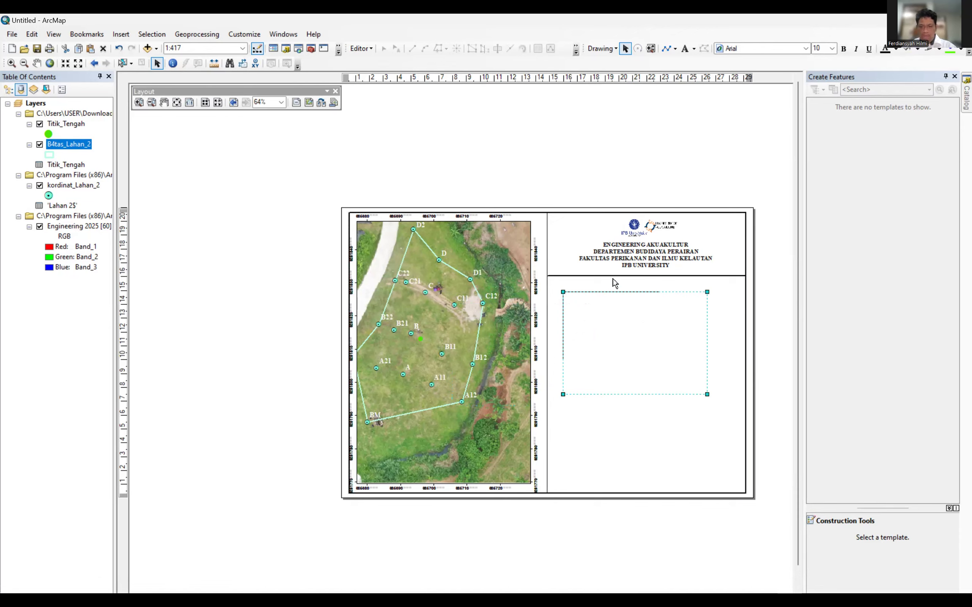
{"action": "right_click", "coordinate": [592, 293]}
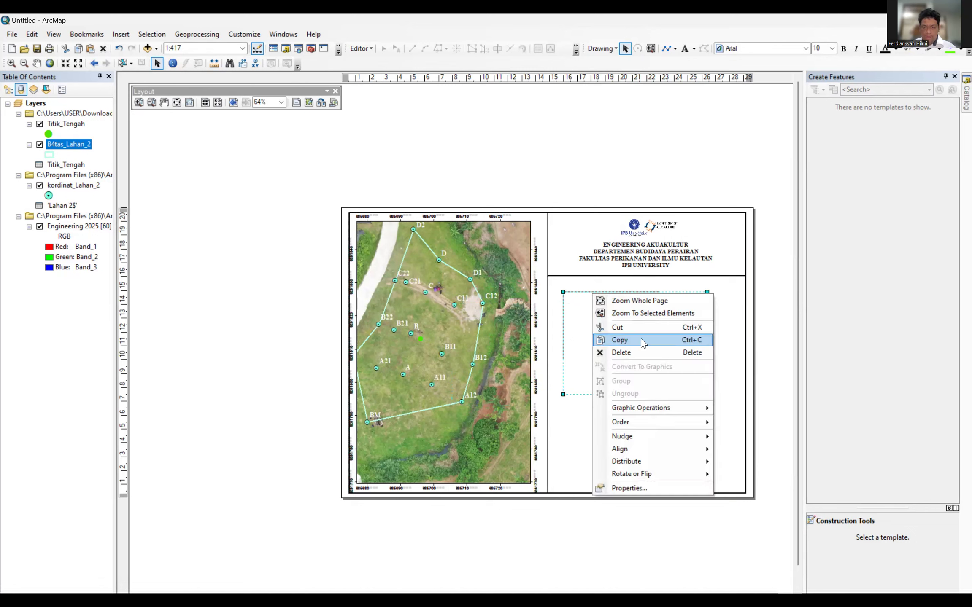
{"action": "left_click", "coordinate": [639, 348]}
Copy and paste the header text, placing the duplicate in the lower right panel.
{"action": "left_click", "coordinate": [625, 252]}
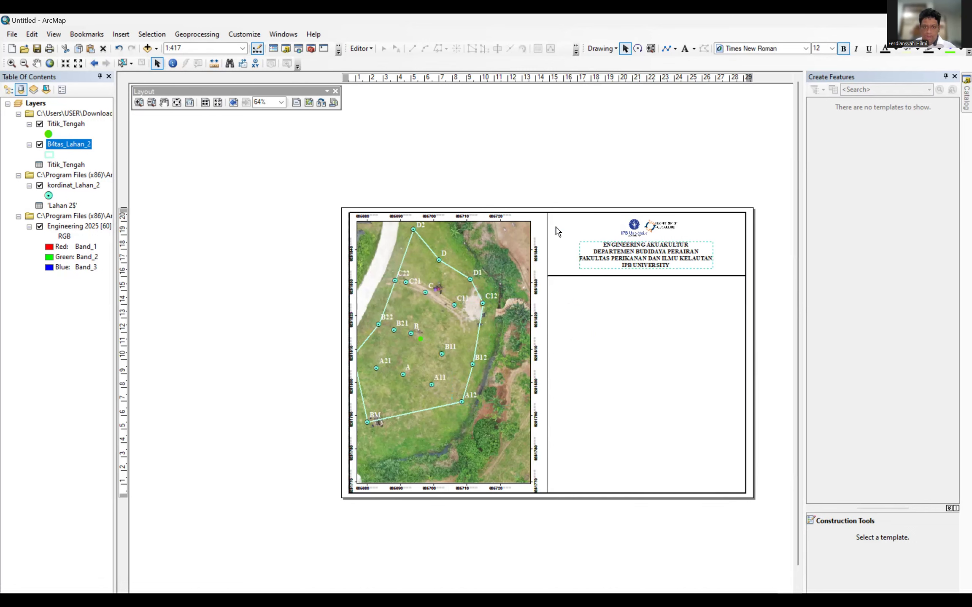
{"action": "right_click", "coordinate": [625, 250]}
{"action": "left_click", "coordinate": [655, 292]}
{"action": "left_click", "coordinate": [627, 312]}
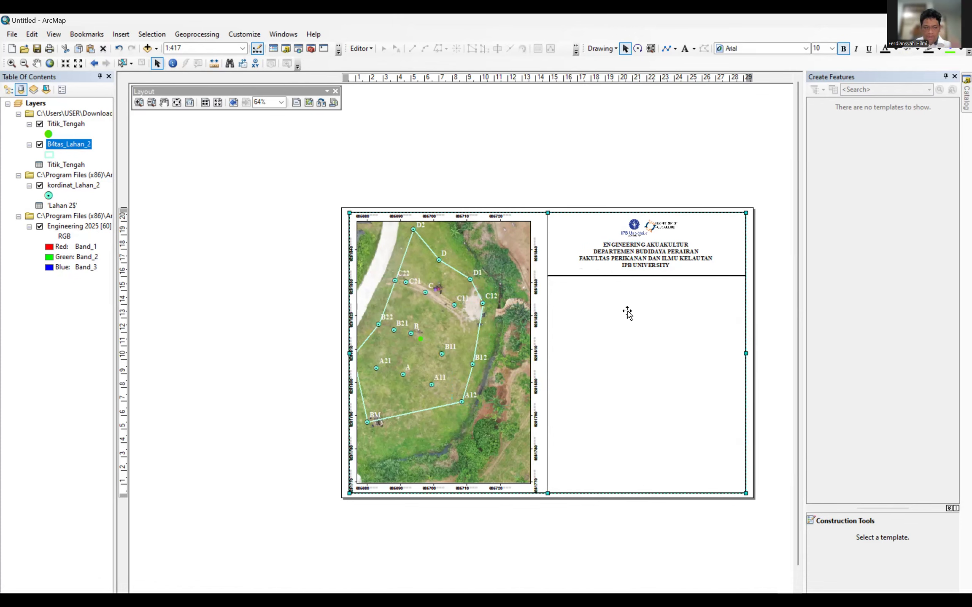
{"action": "key", "text": "ctrl+v"}
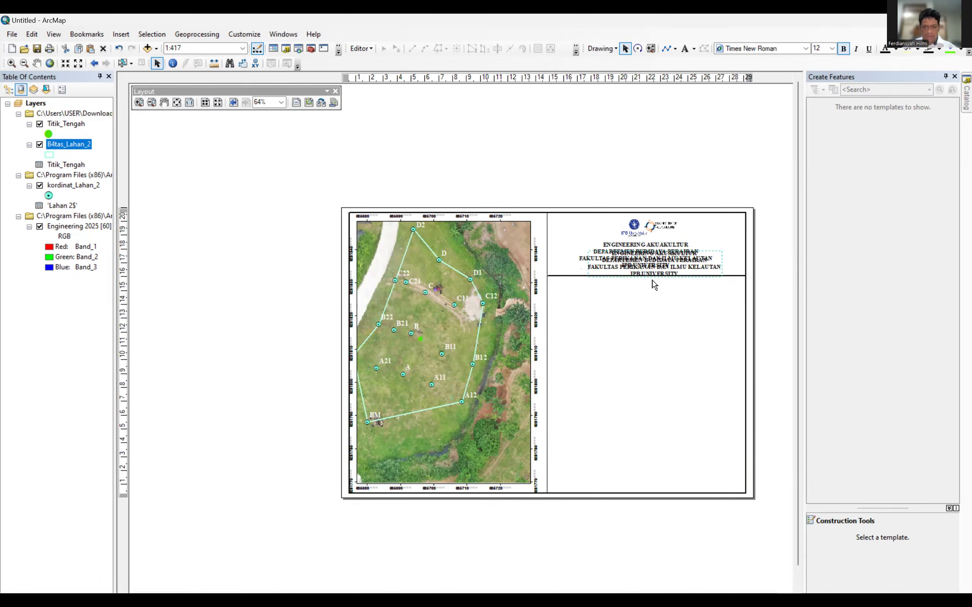
{"action": "left_click_drag", "start_coordinate": [666, 272], "coordinate": [656, 318]}
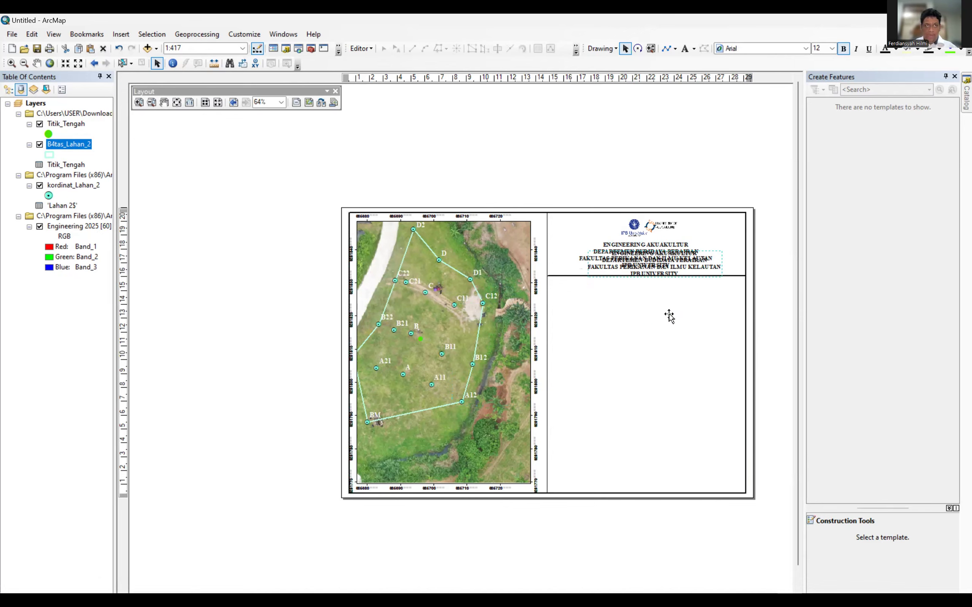
{"action": "double_click", "coordinate": [655, 313]}
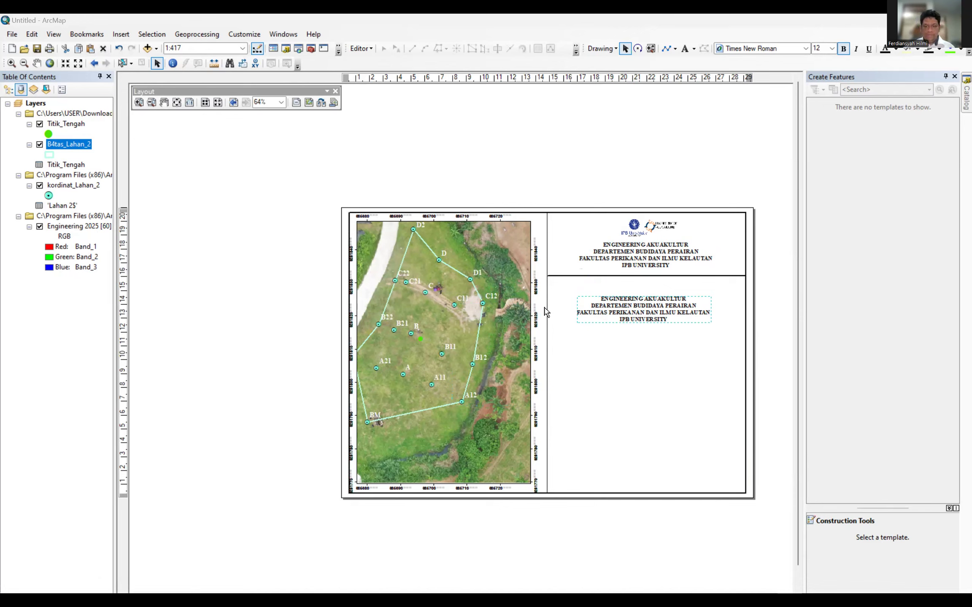
Retype the copy as 'PETA FIELDTRIP BDP KARIHKIL' and move it just below the header divider.
{"action": "double_click", "coordinate": [636, 305]}
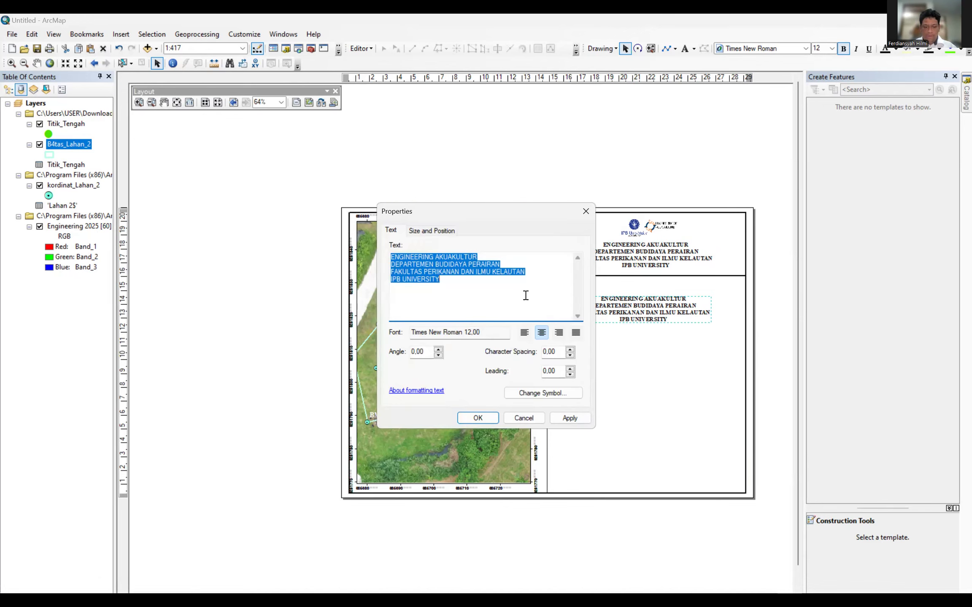
{"action": "type", "text": "PETA"}
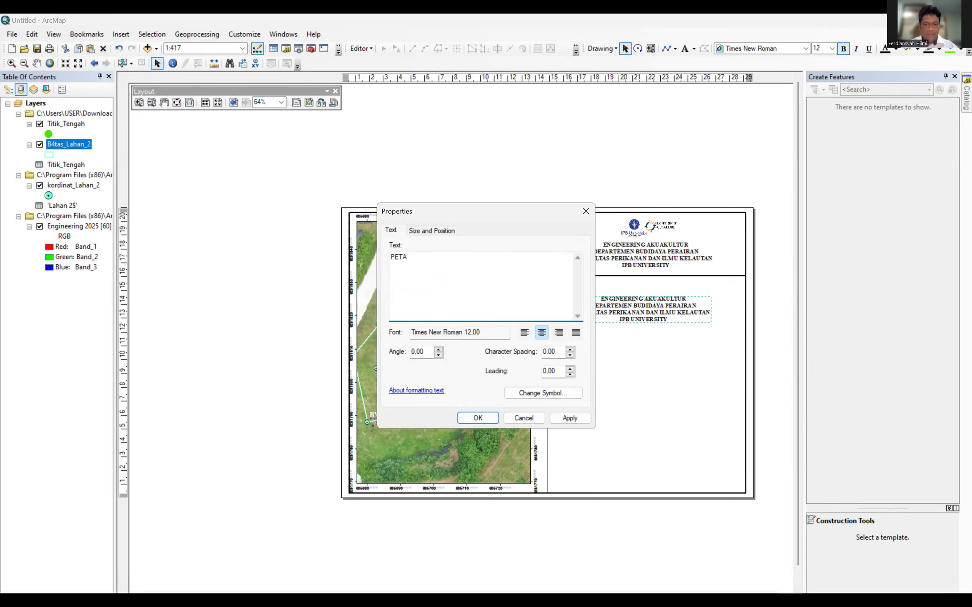
{"action": "type", "text": " F"}
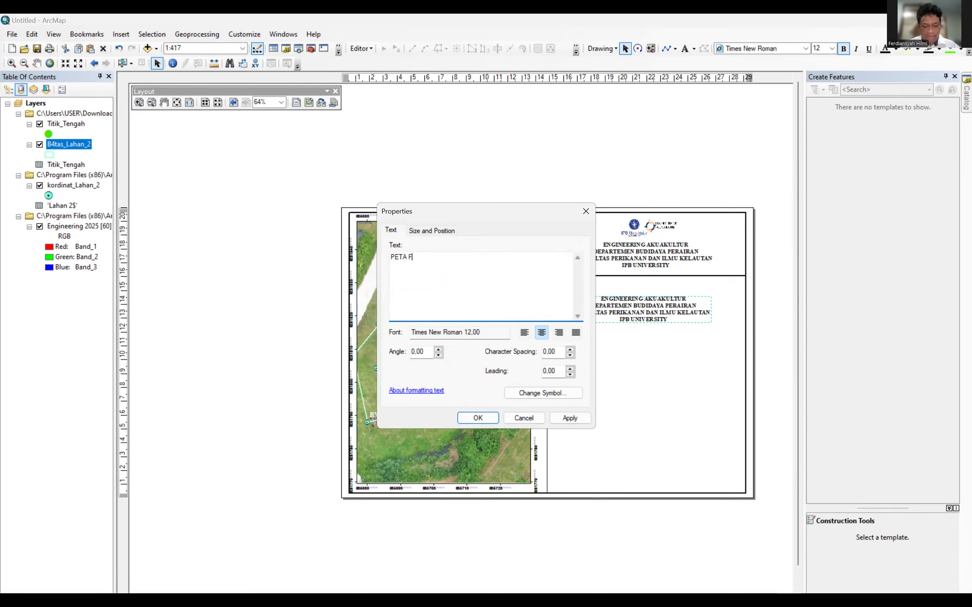
{"action": "type", "text": "IELTRIP"}
{"action": "key", "text": "BackSpace"}
{"action": "key", "text": "BackSpace"}
{"action": "key", "text": "BackSpace"}
{"action": "key", "text": "BackSpace"}
{"action": "type", "text": "DTRI"}
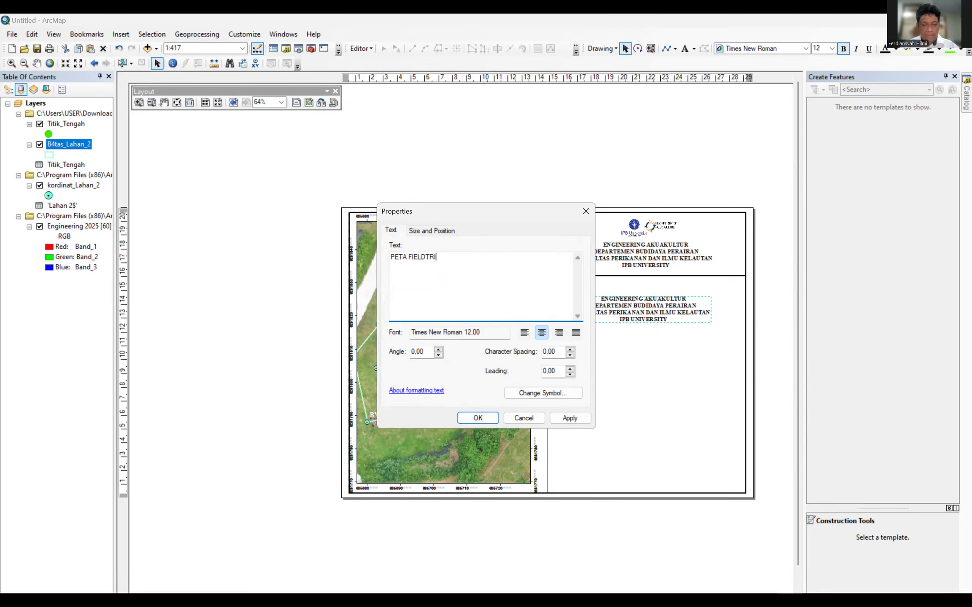
{"action": "type", "text": "P BDP"}
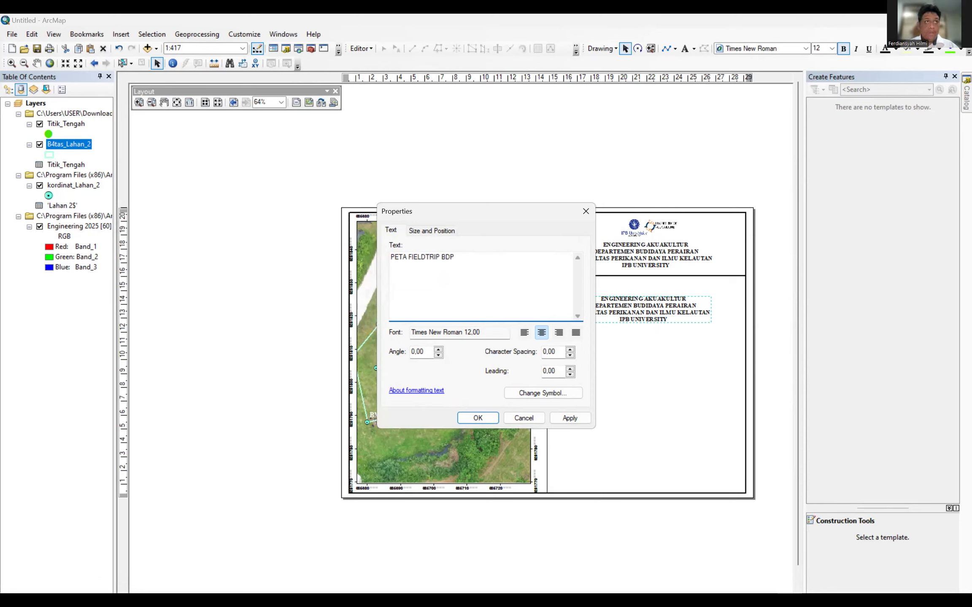
{"action": "type", "text": " KARIH"}
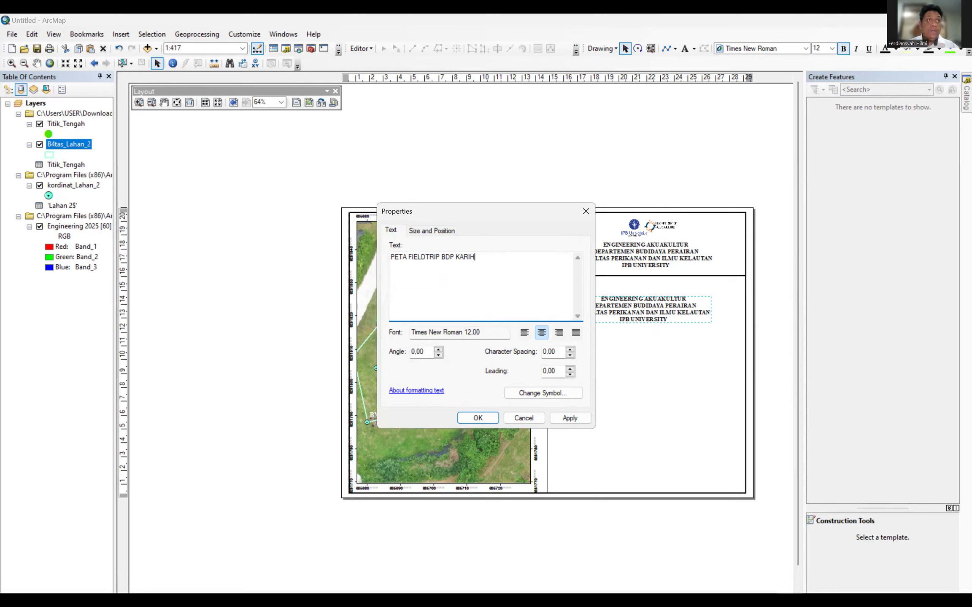
{"action": "type", "text": "KIL"}
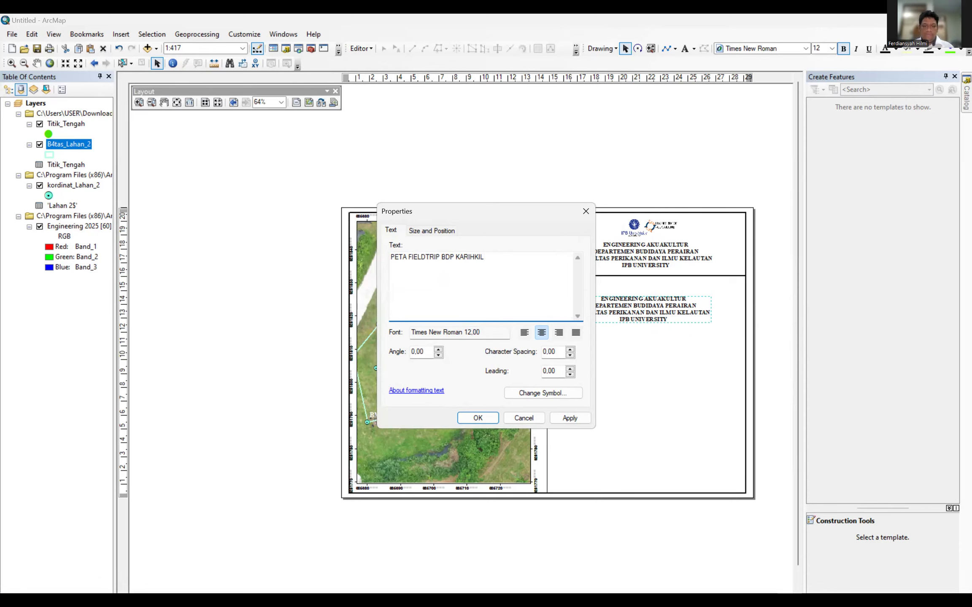
{"action": "key", "text": "alt+Tab"}
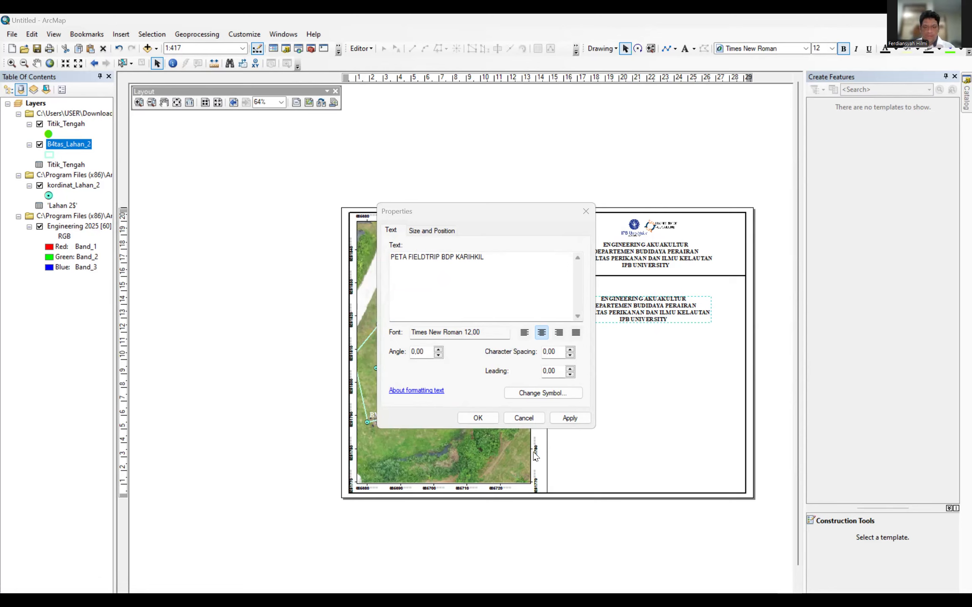
{"action": "left_click", "coordinate": [560, 391]}
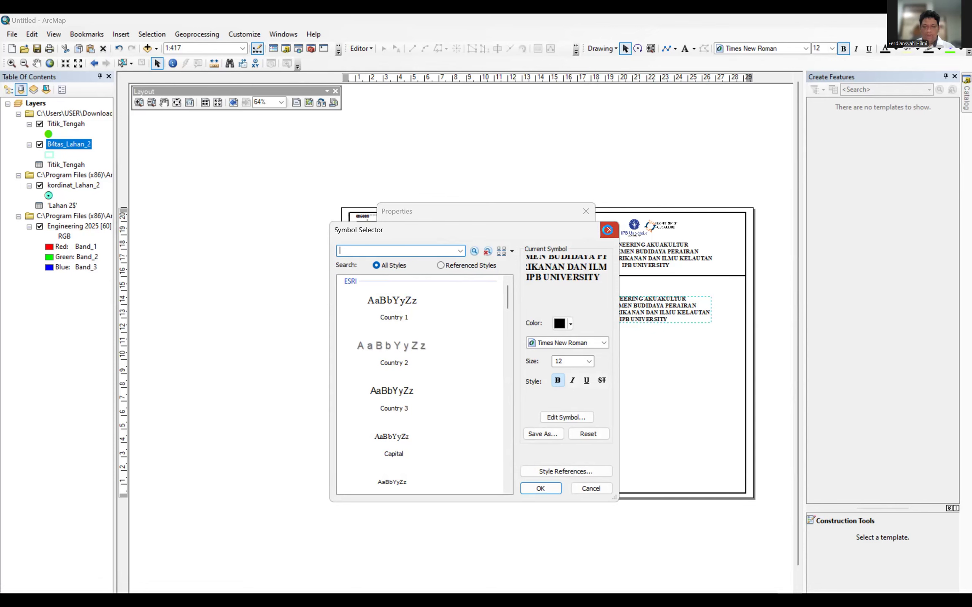
{"action": "left_click", "coordinate": [607, 230]}
{"action": "left_click", "coordinate": [481, 417]}
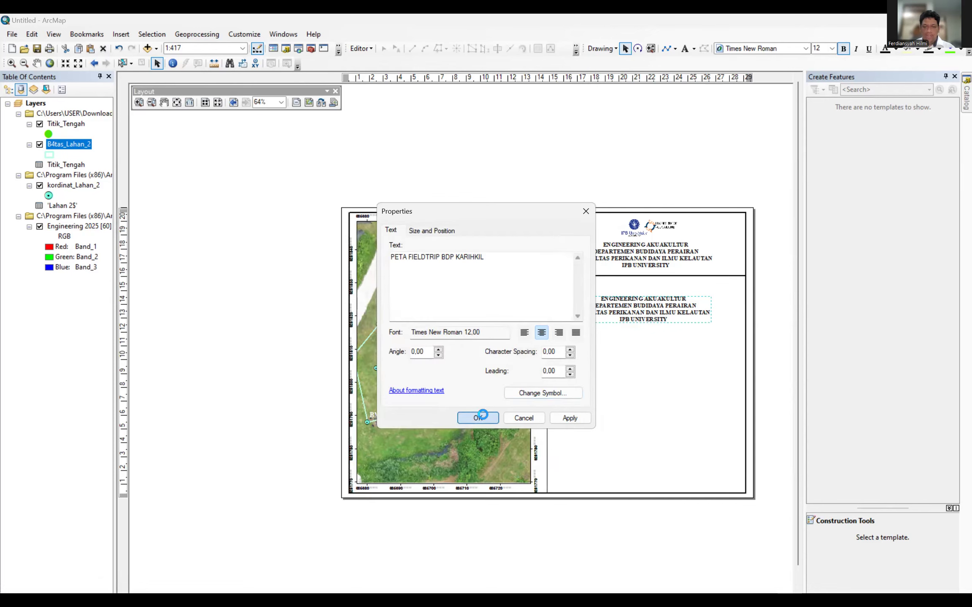
{"action": "left_click_drag", "start_coordinate": [636, 321], "coordinate": [641, 285]}
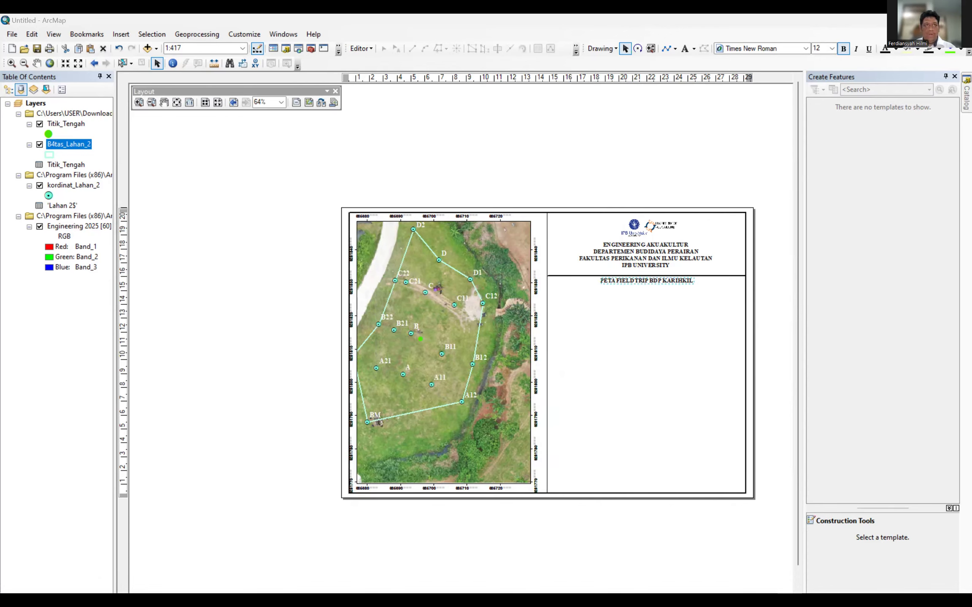
Duplicate the header divider line and place the copy beneath the map title.
{"action": "left_click", "coordinate": [716, 276]}
{"action": "left_click", "coordinate": [715, 277]}
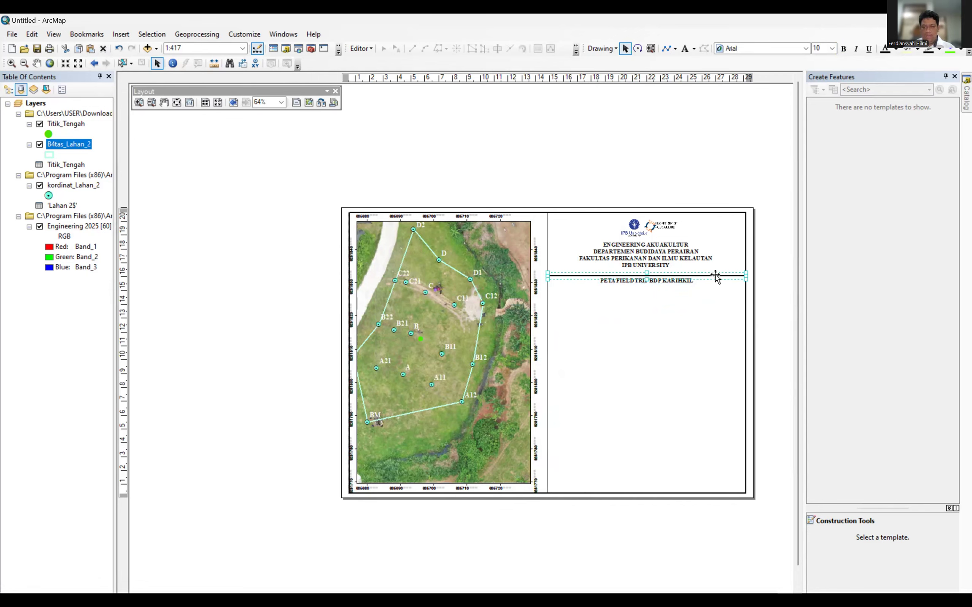
{"action": "right_click", "coordinate": [715, 277]}
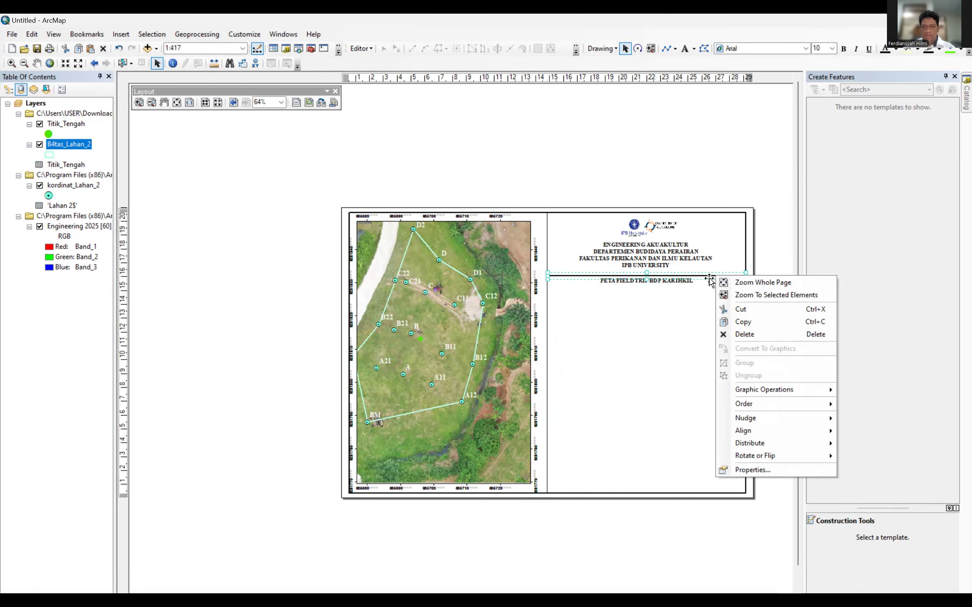
{"action": "left_click", "coordinate": [735, 322]}
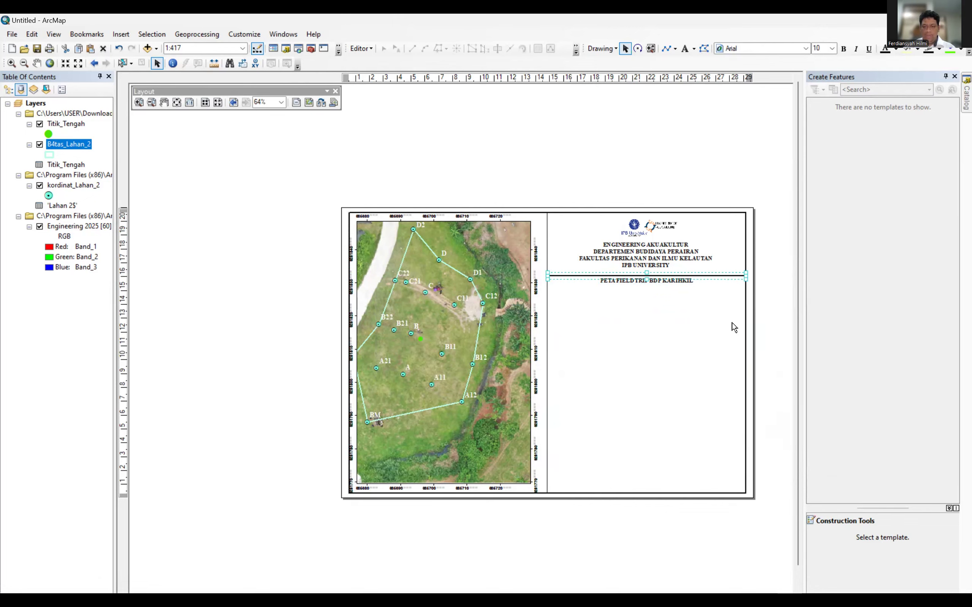
{"action": "left_click", "coordinate": [622, 292]}
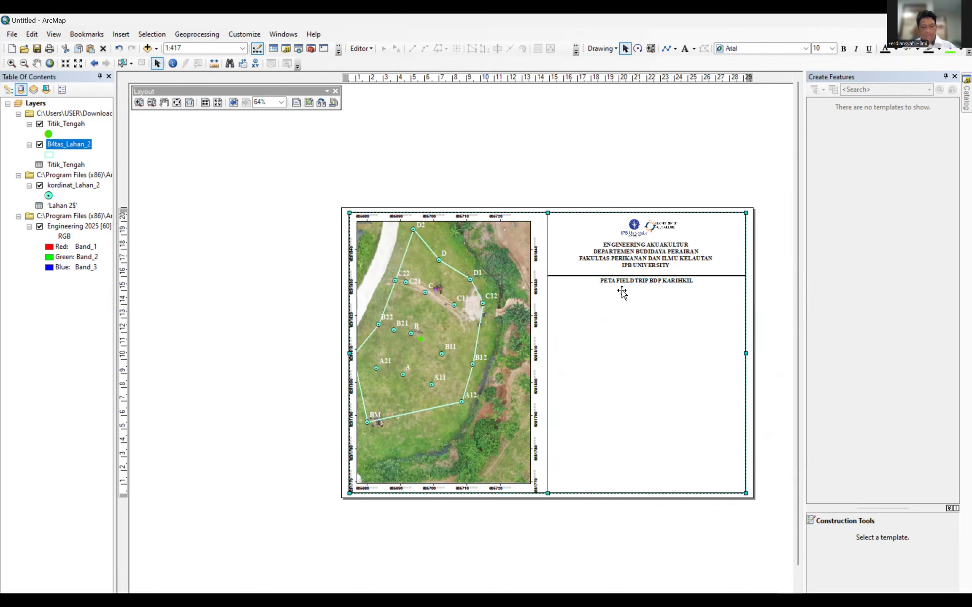
{"action": "key", "text": "ctrl+v"}
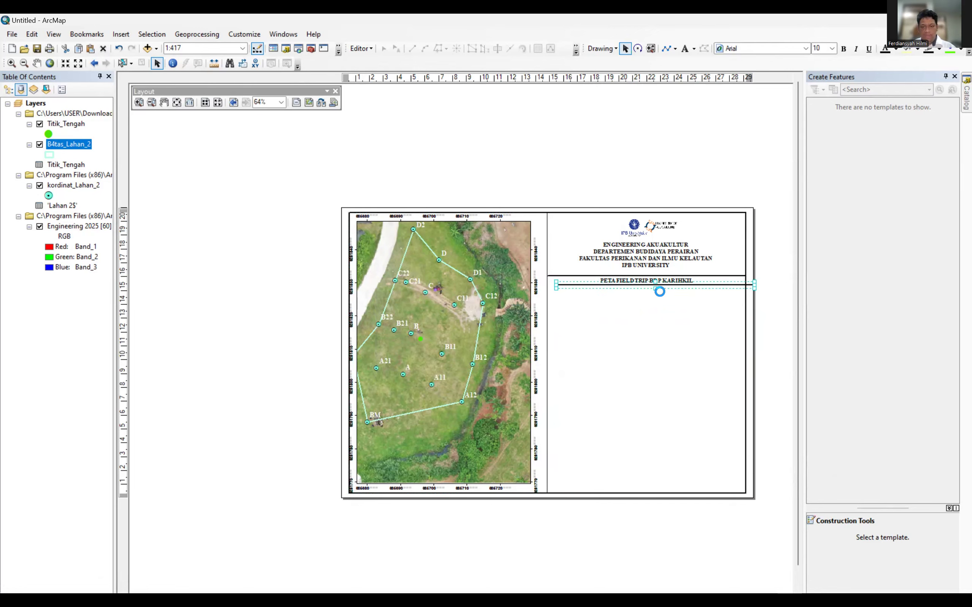
{"action": "left_click_drag", "start_coordinate": [662, 285], "coordinate": [651, 285]}
{"action": "left_click", "coordinate": [648, 335]}
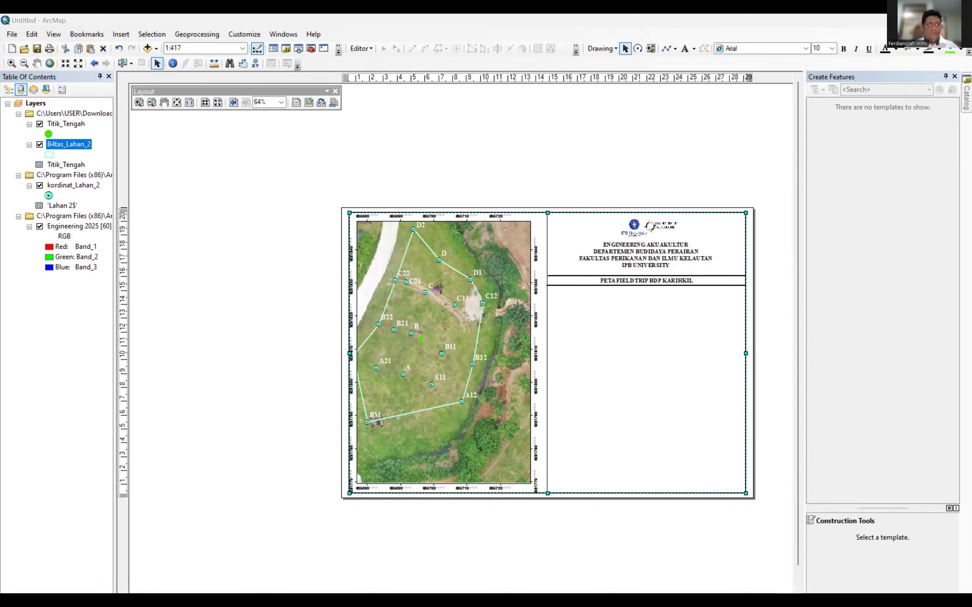
Insert an ESRI North 12 arrow below the map title and enlarge it slightly.
{"action": "left_click", "coordinate": [121, 34]}
{"action": "left_click", "coordinate": [126, 126]}
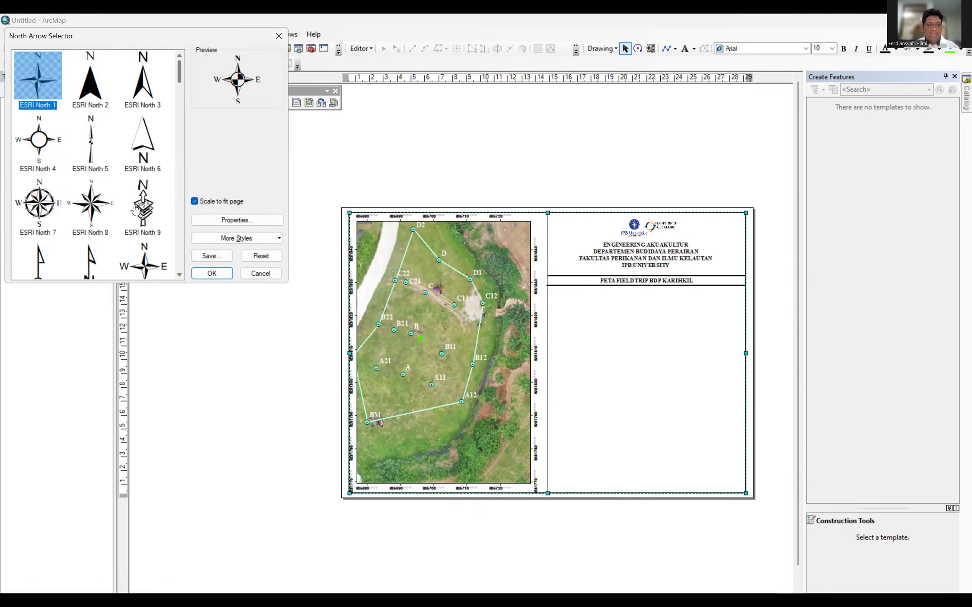
{"action": "mouse_move", "coordinate": [181, 76]}
{"action": "left_mouse_down"}
{"action": "mouse_move", "coordinate": [181, 110]}
{"action": "mouse_move", "coordinate": [182, 82]}
{"action": "left_mouse_up"}
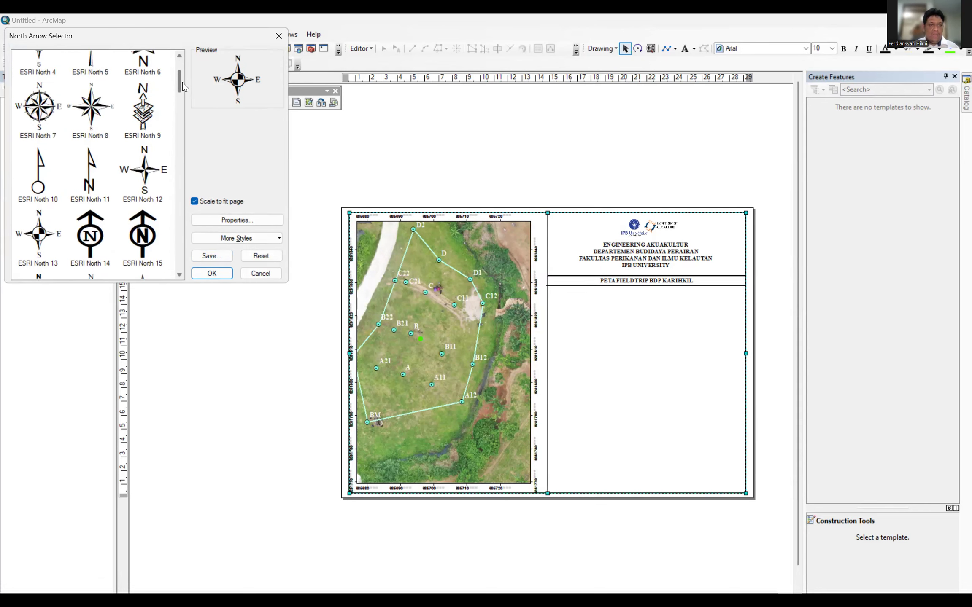
{"action": "left_click", "coordinate": [151, 165]}
{"action": "left_click", "coordinate": [212, 274]}
{"action": "left_click_drag", "start_coordinate": [388, 395], "coordinate": [562, 304]}
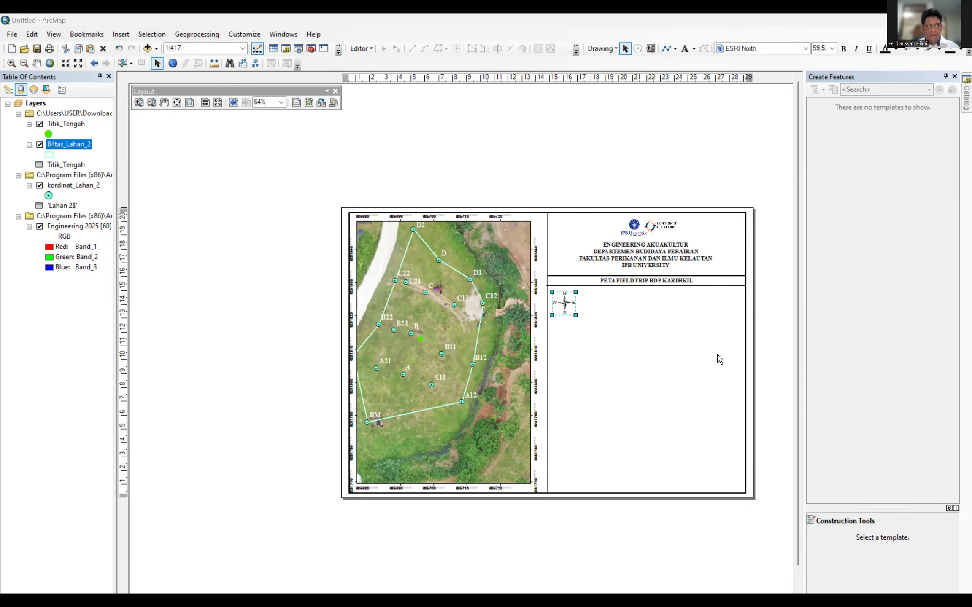
{"action": "mouse_move", "coordinate": [575, 315]}
{"action": "left_mouse_down"}
{"action": "mouse_move", "coordinate": [586, 331]}
{"action": "mouse_move", "coordinate": [581, 322]}
{"action": "left_mouse_up"}
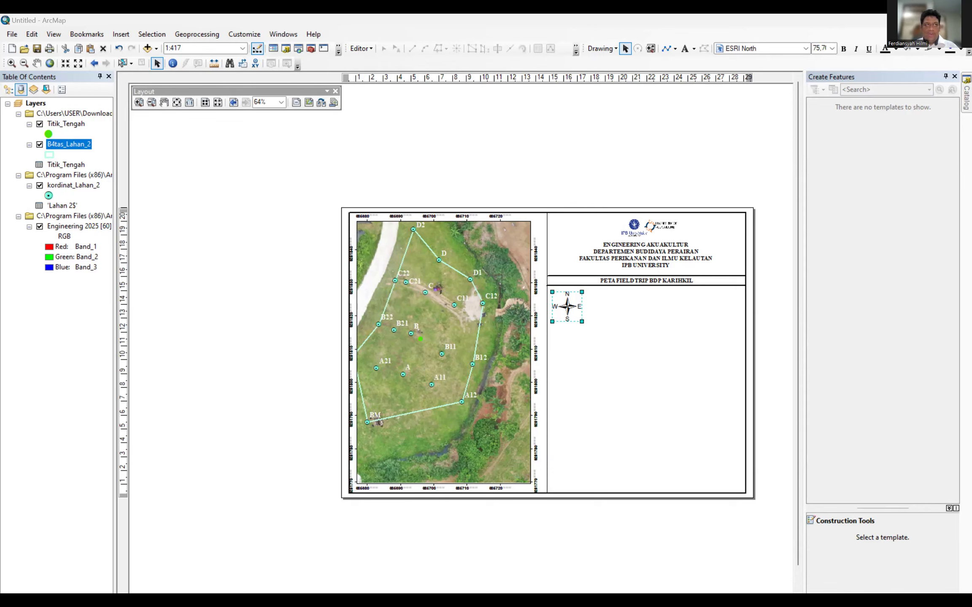
Paste a copy of the header text, then delete the misplaced copy.
{"action": "right_click", "coordinate": [628, 248]}
{"action": "left_click", "coordinate": [645, 295]}
{"action": "left_click", "coordinate": [627, 333]}
{"action": "key", "text": "ctrl+v"}
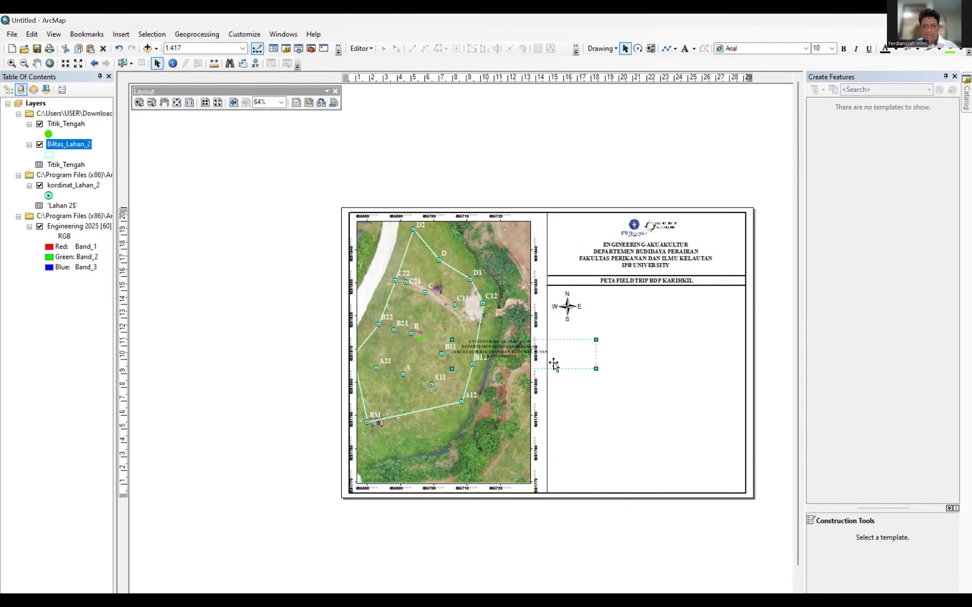
{"action": "left_click_drag", "start_coordinate": [551, 356], "coordinate": [676, 312]}
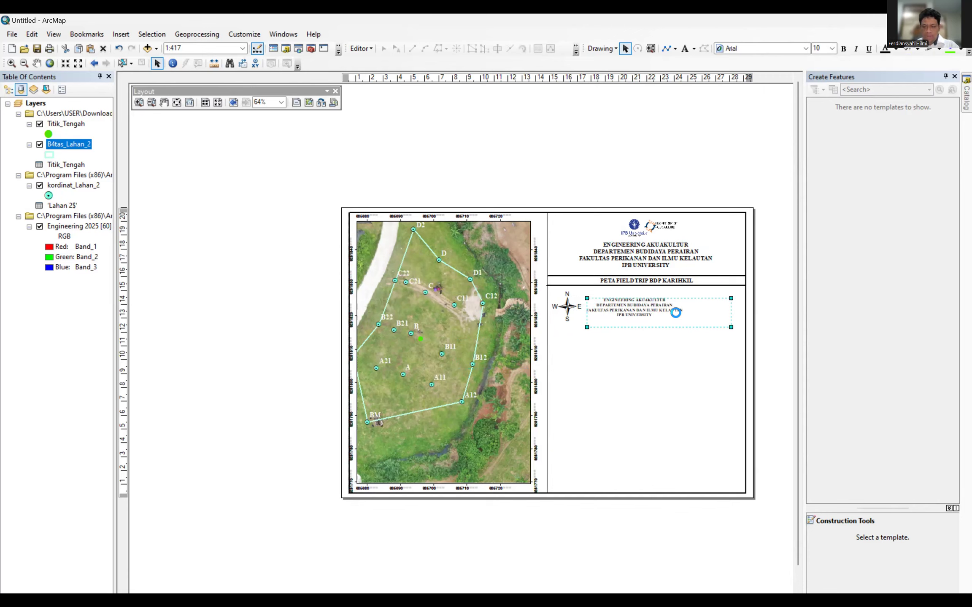
{"action": "left_click", "coordinate": [636, 302]}
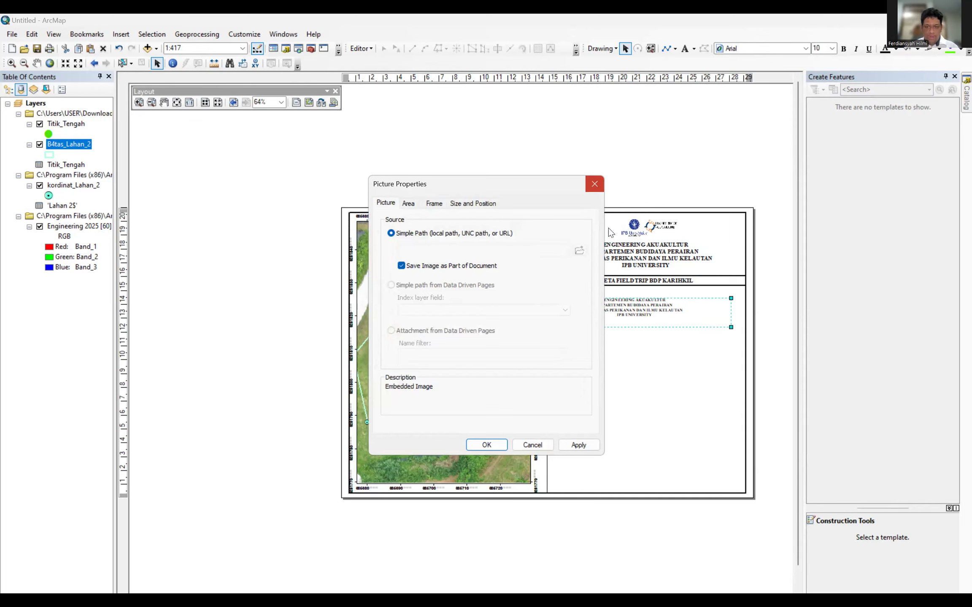
{"action": "key", "text": "Escape"}
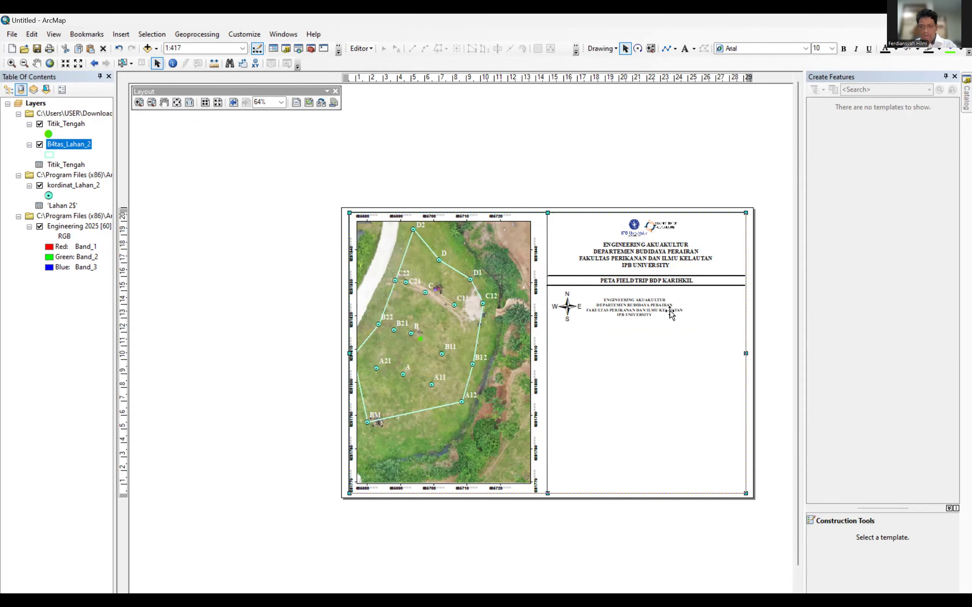
{"action": "right_click", "coordinate": [646, 313]}
{"action": "left_click", "coordinate": [666, 368]}
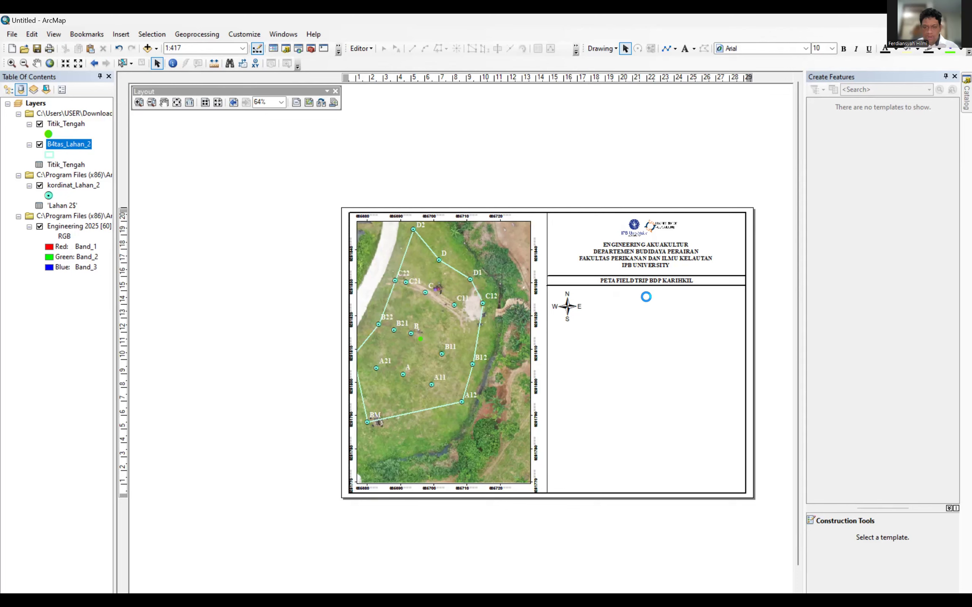
Copy the ENGINEERING AKUAKULTUR header again and place the copy beside the north arrow.
{"action": "left_click", "coordinate": [632, 250]}
{"action": "right_click", "coordinate": [631, 249]}
{"action": "left_click", "coordinate": [649, 292]}
{"action": "key", "text": "ctrl+v"}
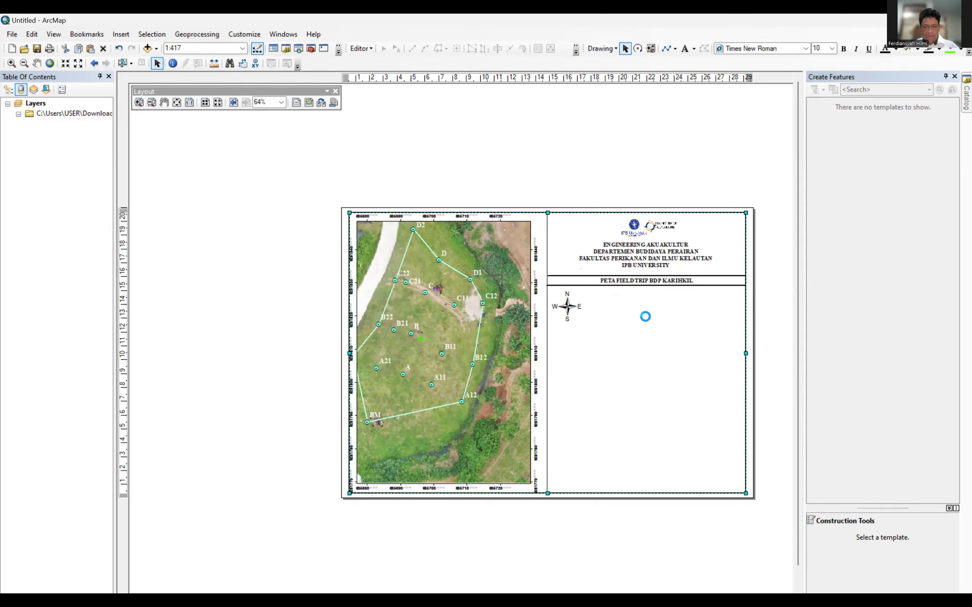
{"action": "left_click_drag", "start_coordinate": [648, 282], "coordinate": [643, 306]}
{"action": "left_click", "coordinate": [646, 308]}
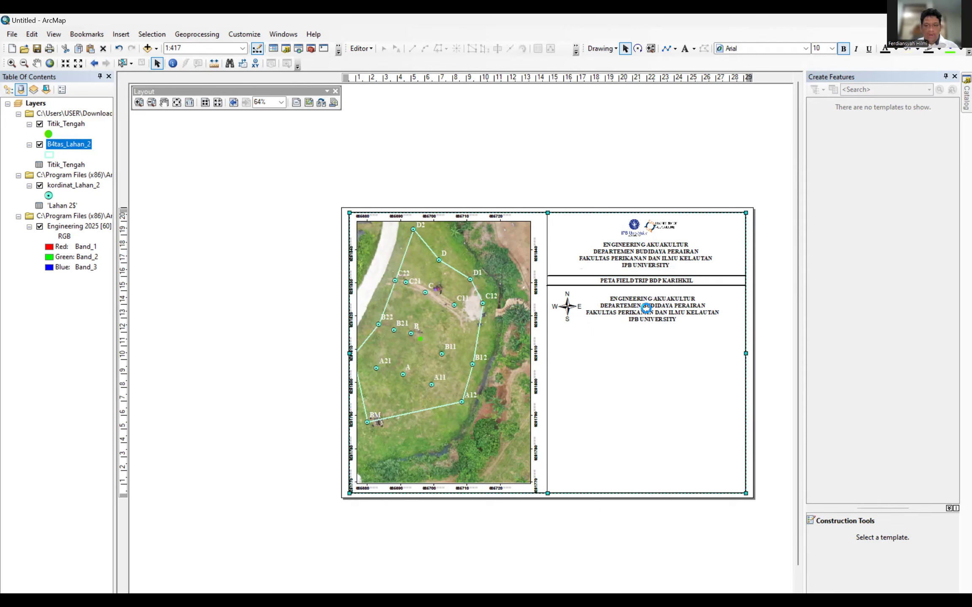
Replace the copied text's content with PETA PROYEKSI as its first line.
{"action": "double_click", "coordinate": [646, 309]}
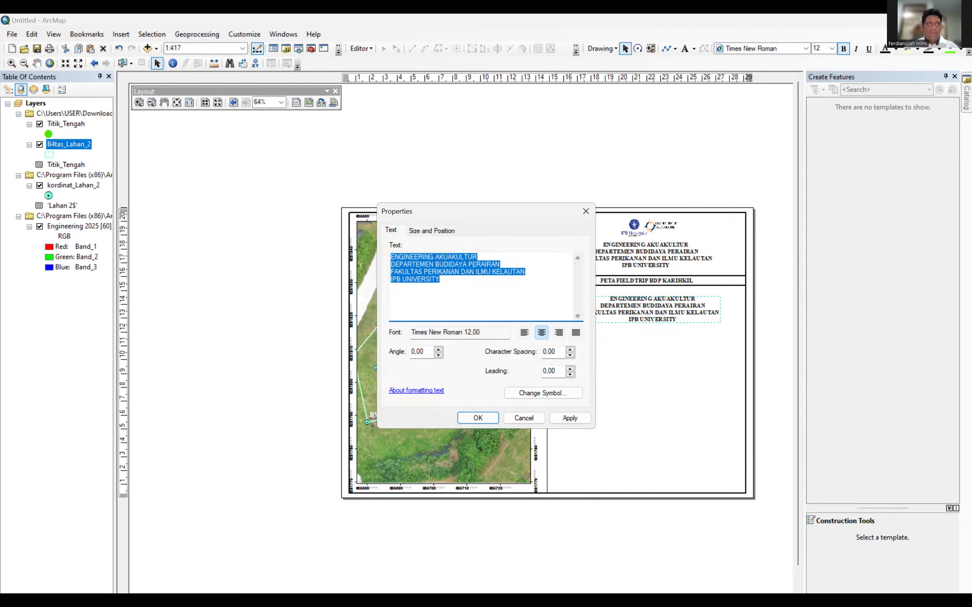
{"action": "key", "text": "alt+Tab"}
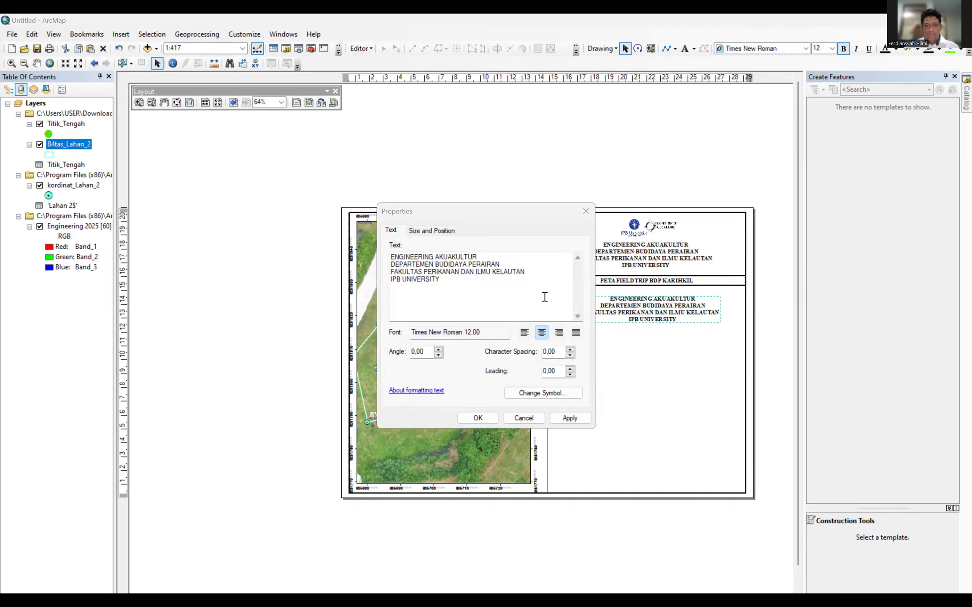
{"action": "left_click", "coordinate": [372, 256]}
{"action": "type", "text": "PE"}
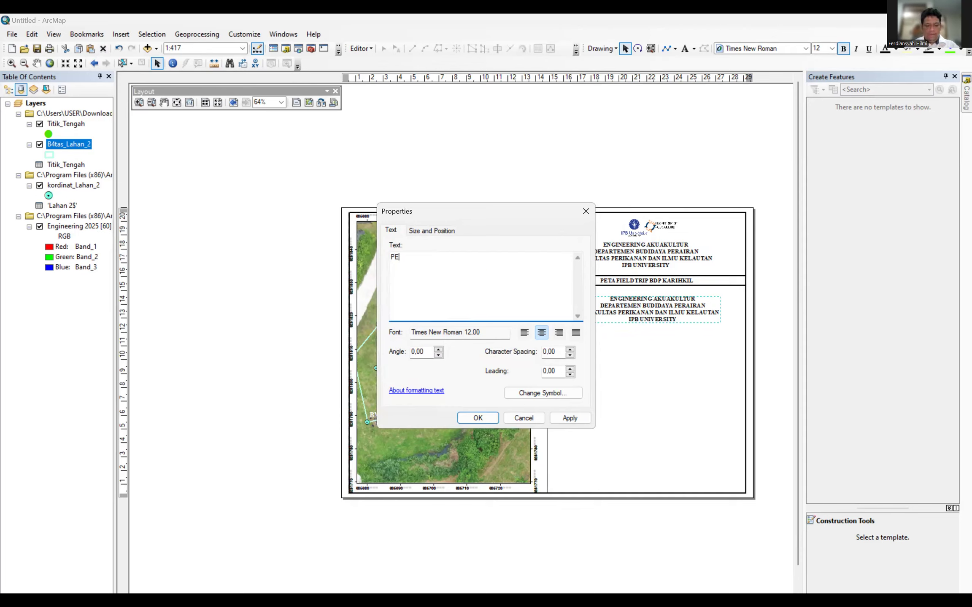
{"action": "type", "text": "TA PROYEKSI"}
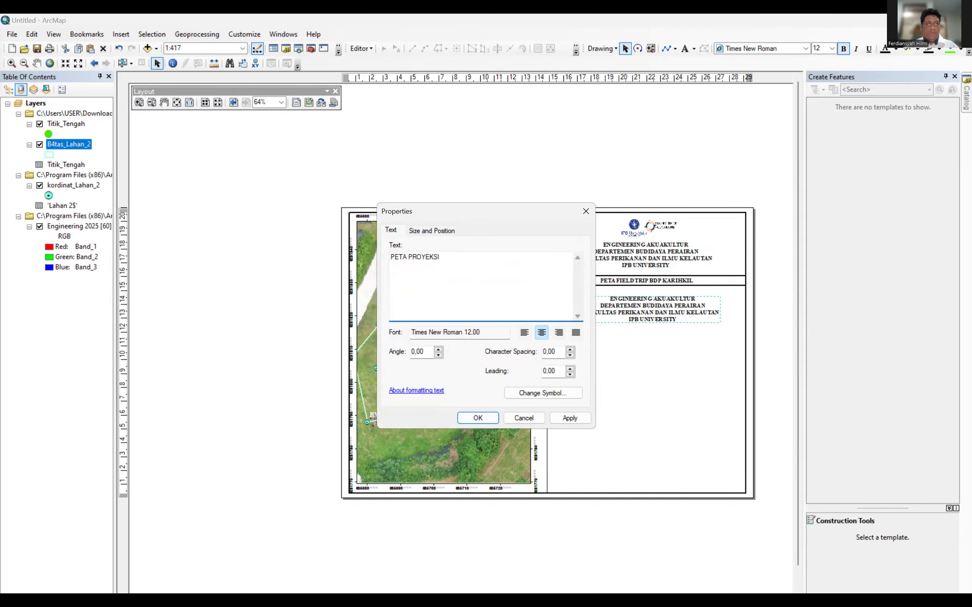
{"action": "key", "text": "alt+Tab"}
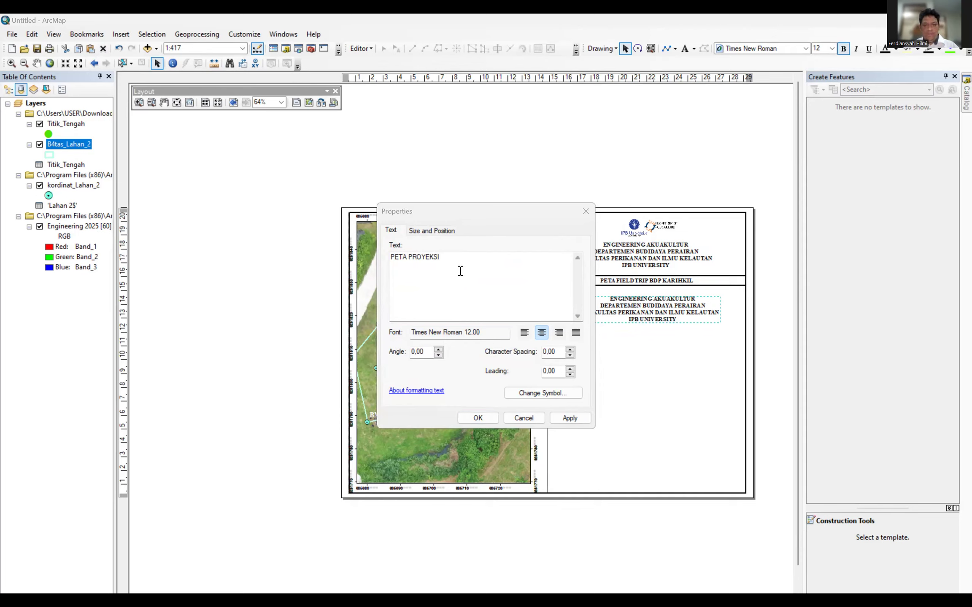
{"action": "left_click", "coordinate": [436, 268]}
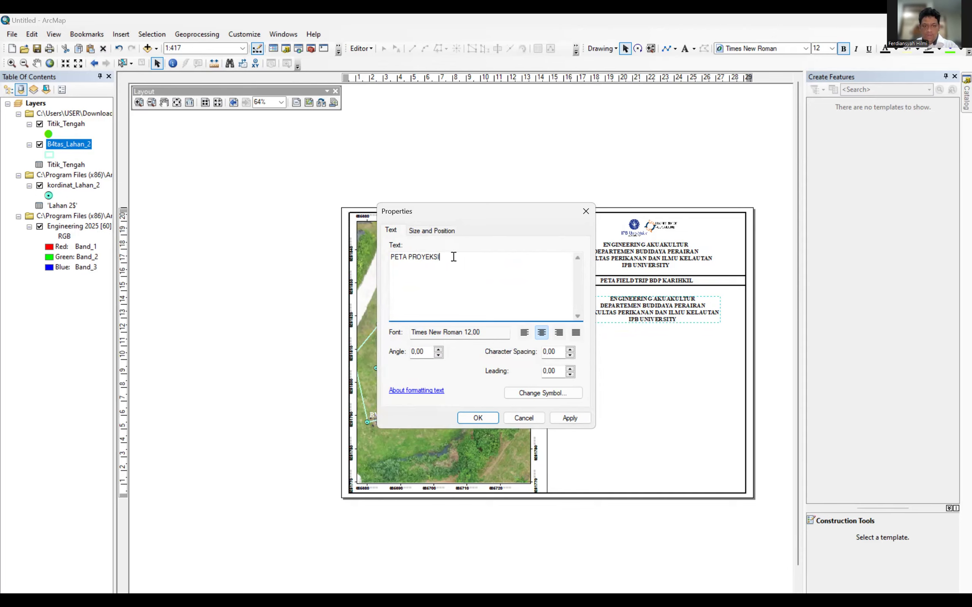
Add the lines WGS 1948 UTM ZONE 48S and SKALA beneath it.
{"action": "key", "text": "Return"}
{"action": "type", "text": "WGS"}
{"action": "key", "text": "alt+Tab"}
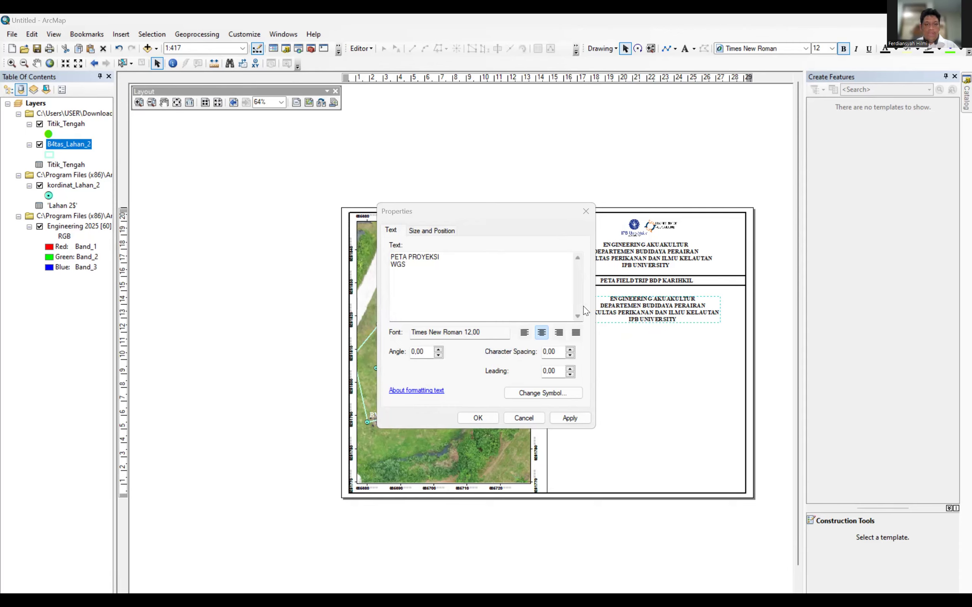
{"action": "left_click", "coordinate": [470, 302]}
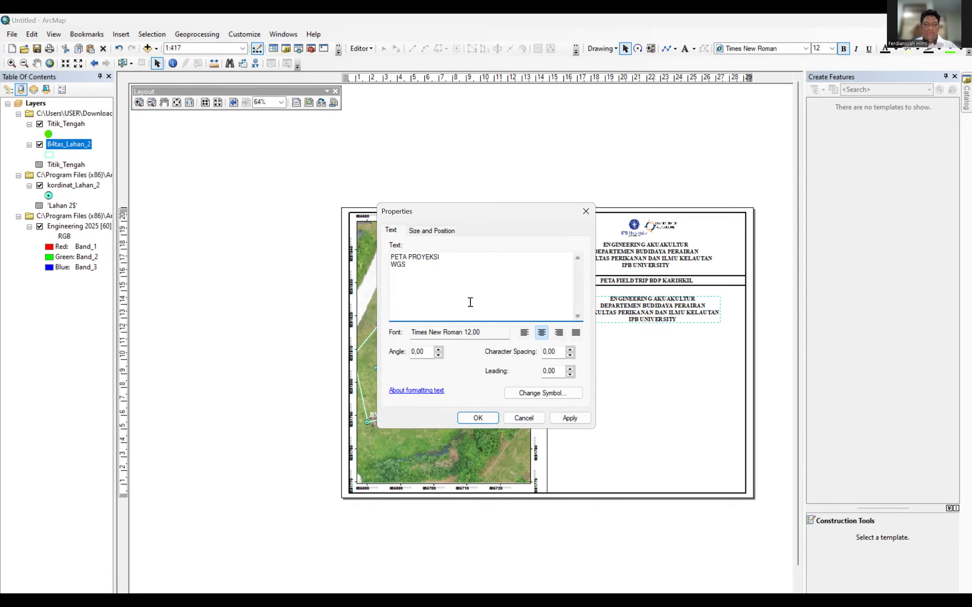
{"action": "type", "text": "194"}
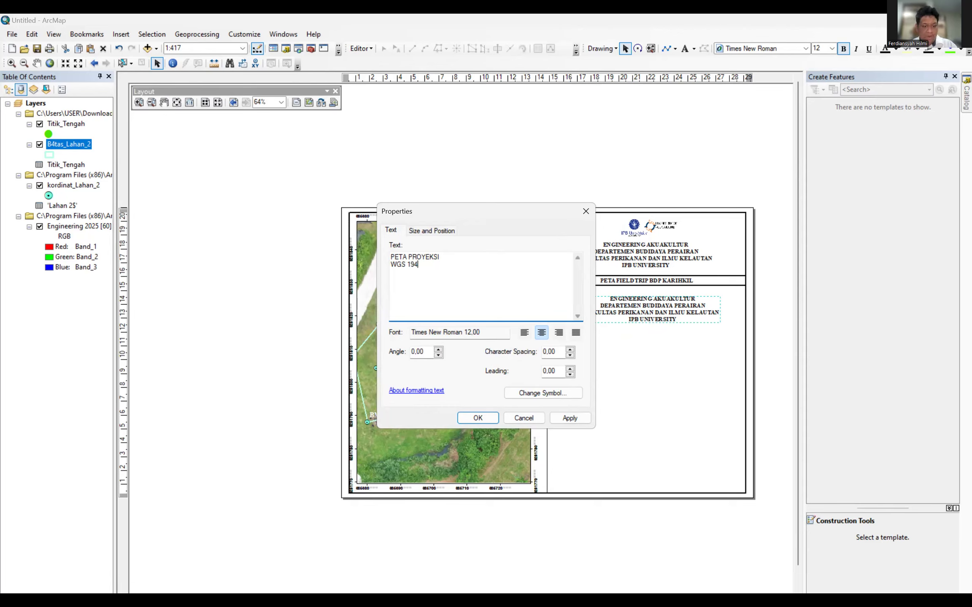
{"action": "type", "text": "8 UTM ZONE 48"}
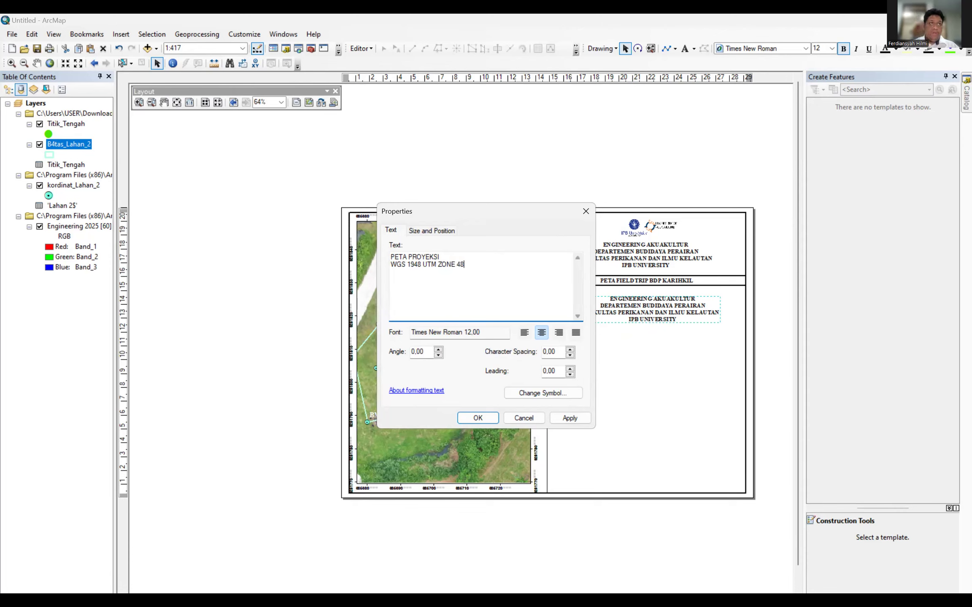
{"action": "type", "text": "S"}
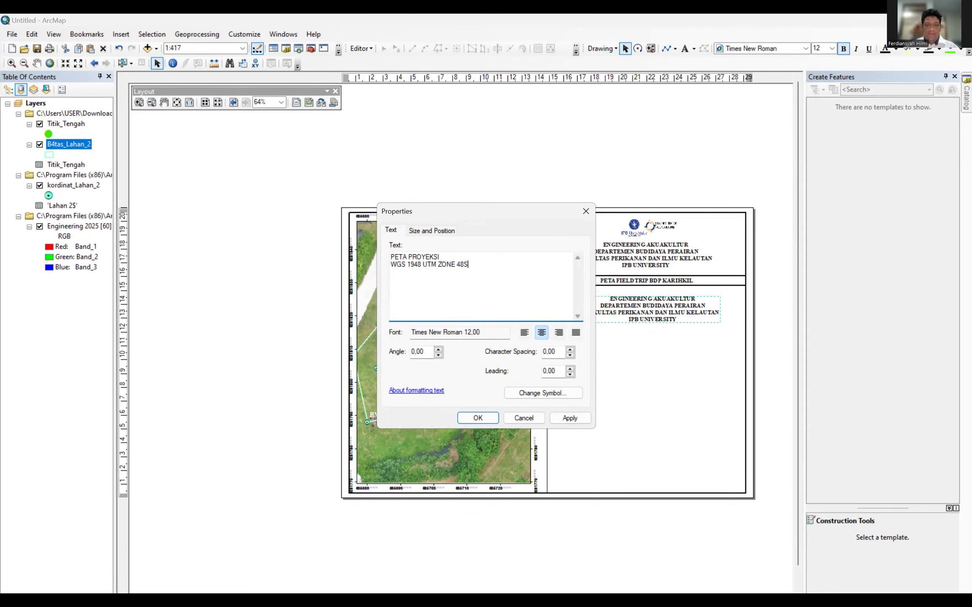
{"action": "key", "text": "alt+Tab"}
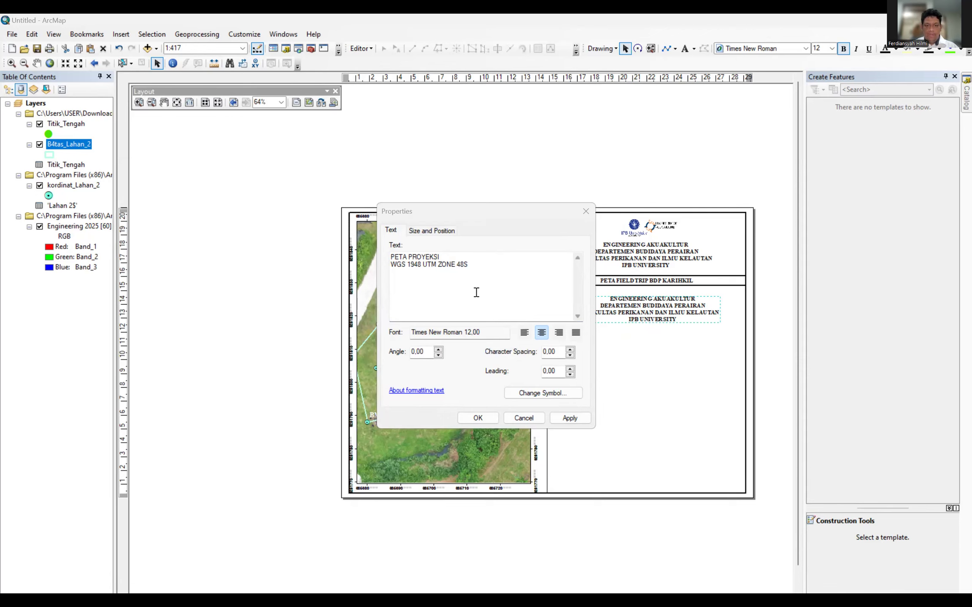
{"action": "left_click", "coordinate": [470, 272]}
{"action": "key", "text": "Return"}
{"action": "type", "text": "SKALA"}
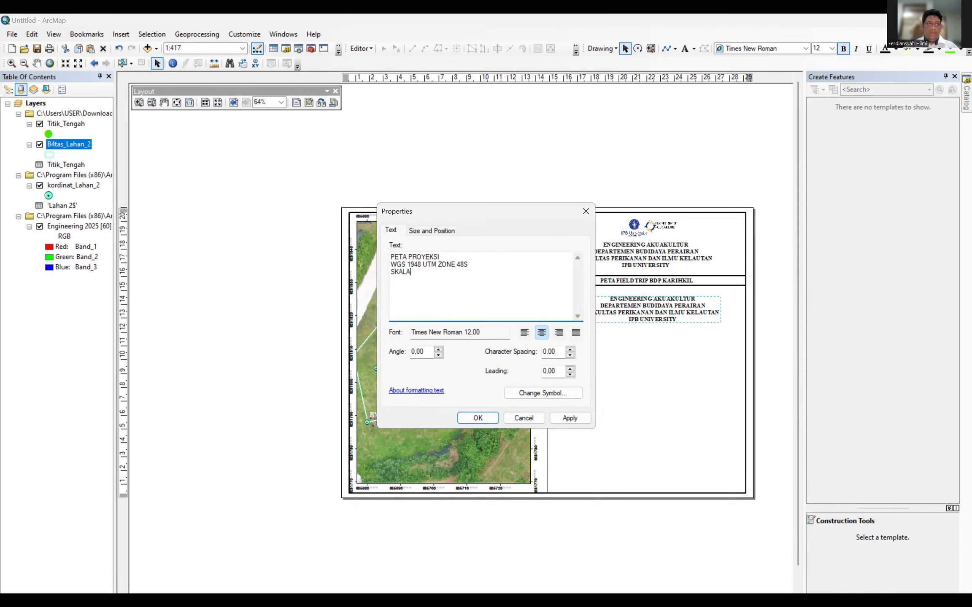
{"action": "key", "text": "alt+Tab"}
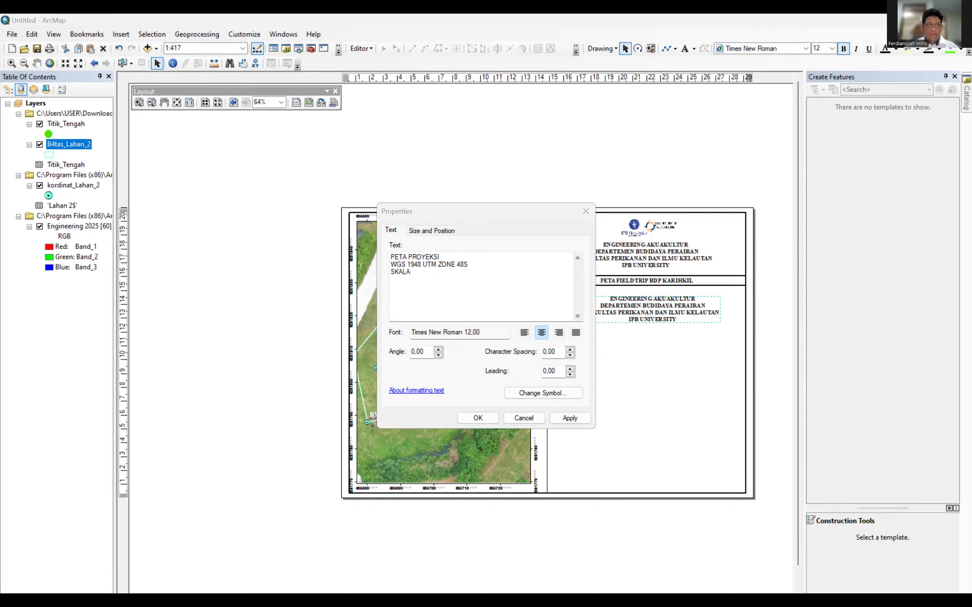
Apply the projection text and move it up toward the north arrow.
{"action": "left_click", "coordinate": [487, 419]}
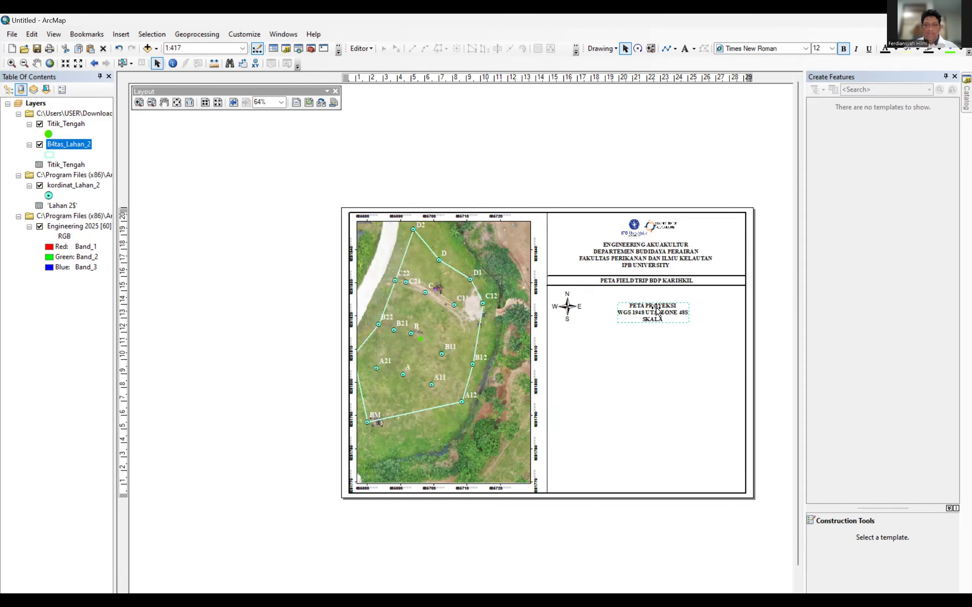
{"action": "left_click_drag", "start_coordinate": [657, 311], "coordinate": [626, 304]}
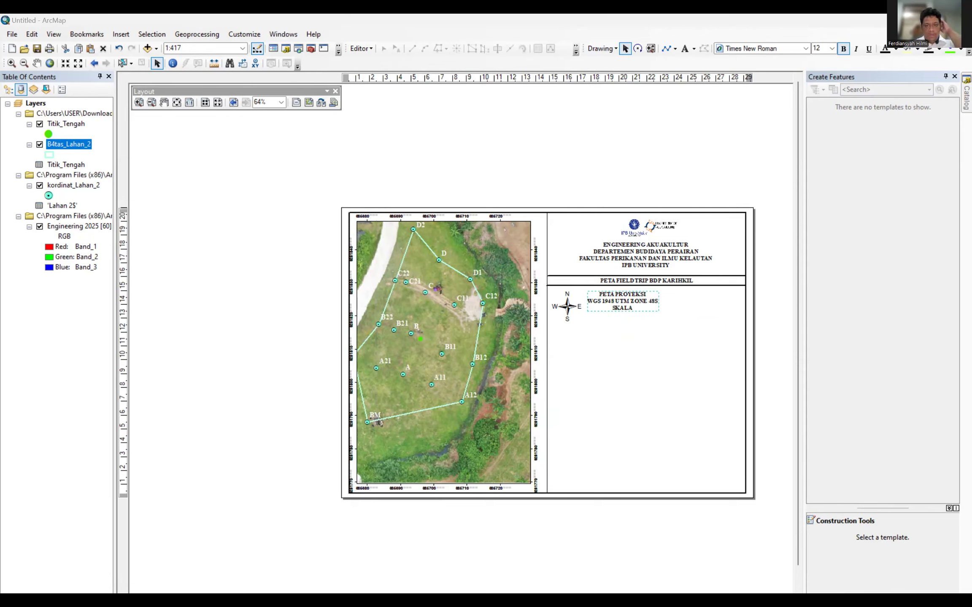
{"action": "right_click", "coordinate": [632, 301]}
{"action": "left_click", "coordinate": [605, 304]}
Left-align the PETA PROYEKSI / WGS 1948 UTM ZONE 48S / SKALA lines and set the block beside the north arrow.
{"action": "double_click", "coordinate": [606, 304]}
{"action": "left_click", "coordinate": [525, 333]}
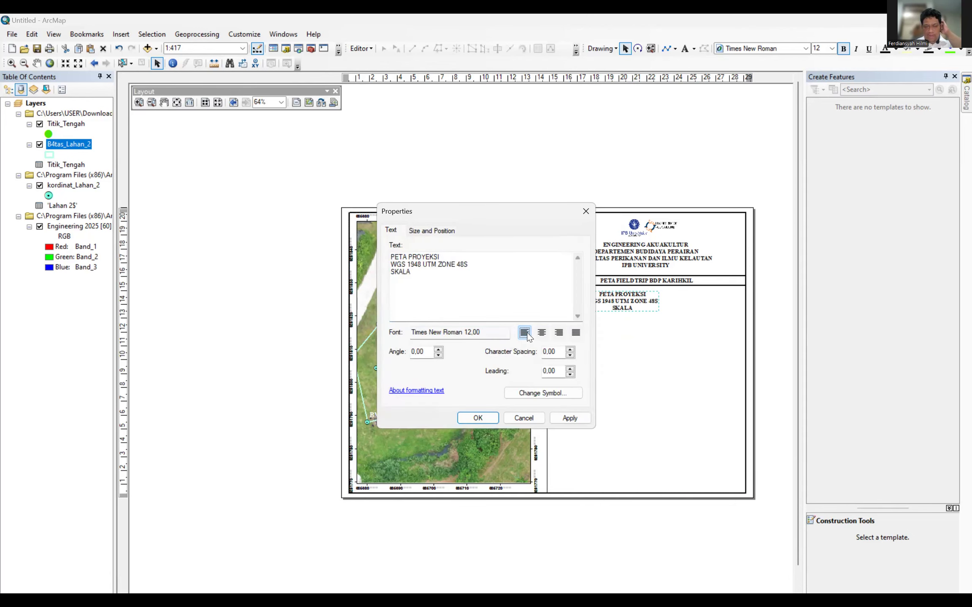
{"action": "left_click", "coordinate": [477, 418]}
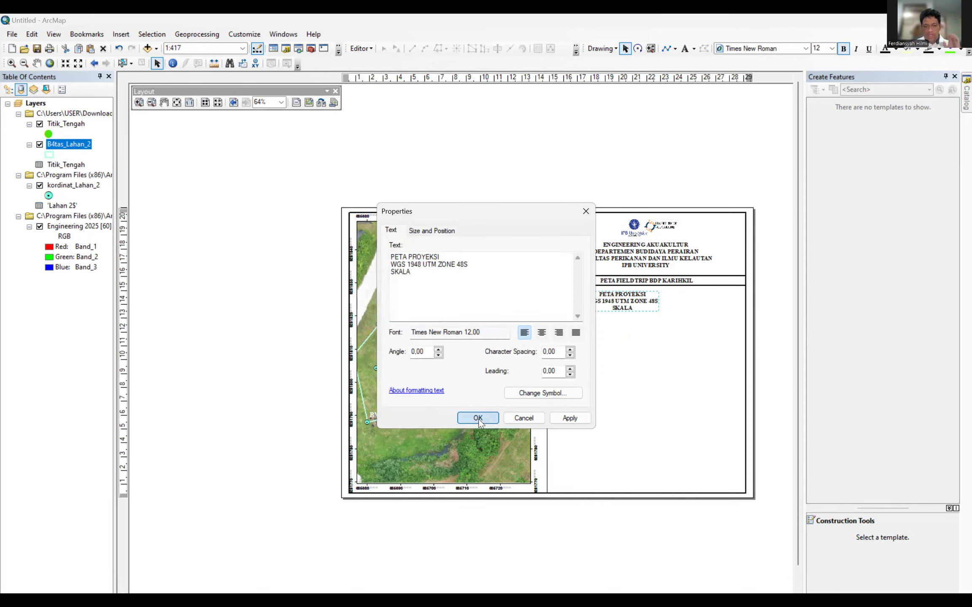
{"action": "left_click_drag", "start_coordinate": [643, 307], "coordinate": [621, 306]}
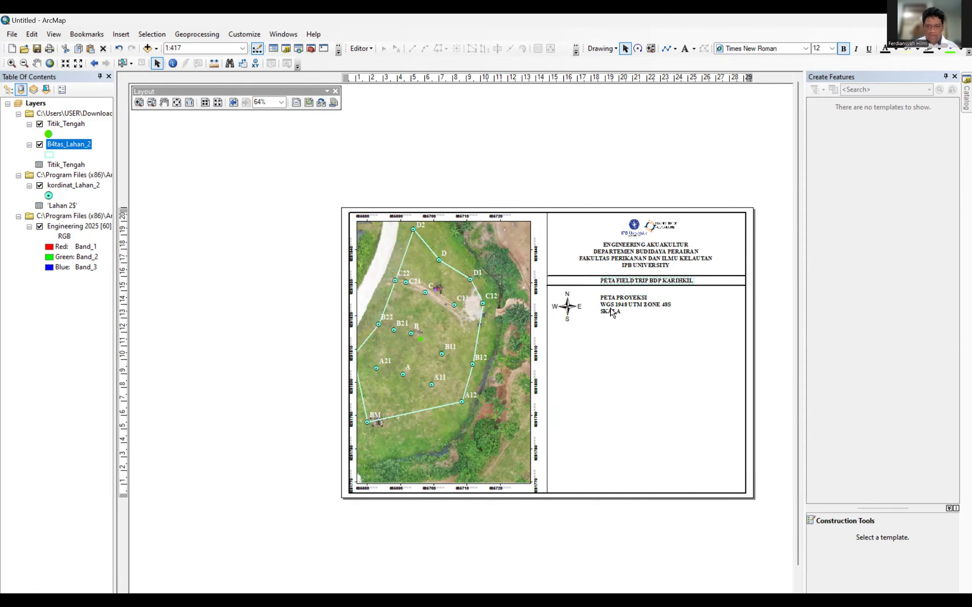
{"action": "left_click_drag", "start_coordinate": [611, 309], "coordinate": [610, 313]}
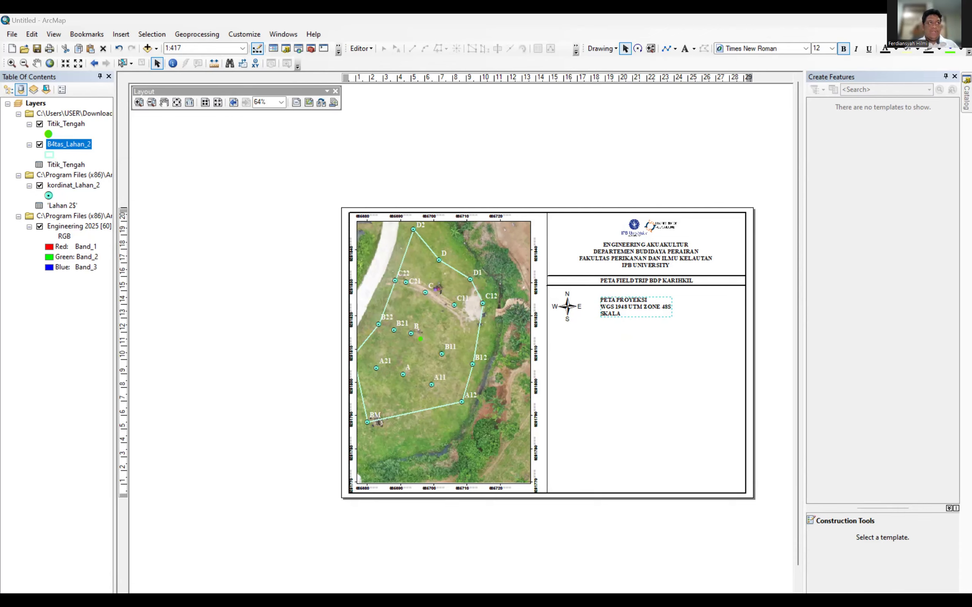
Insert a scale text using an absolute ratio, with centimeter page units and meter map units.
{"action": "left_click", "coordinate": [120, 35]}
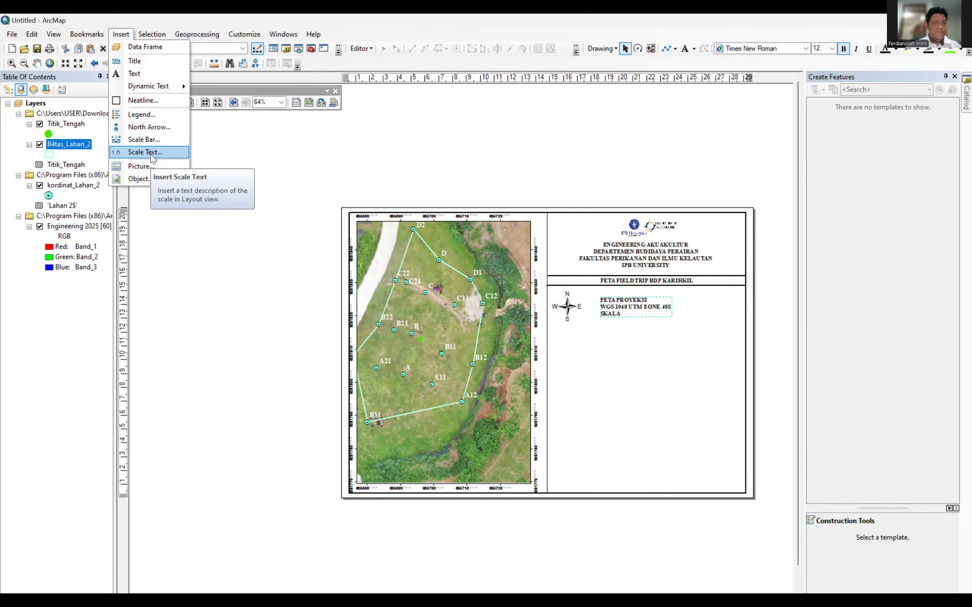
{"action": "left_click", "coordinate": [151, 159]}
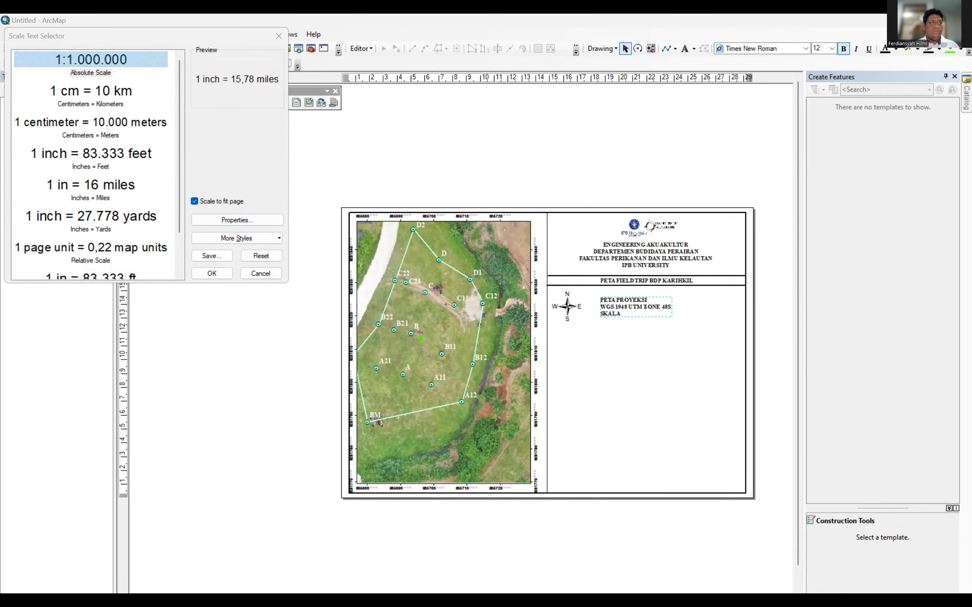
{"action": "left_click", "coordinate": [252, 220]}
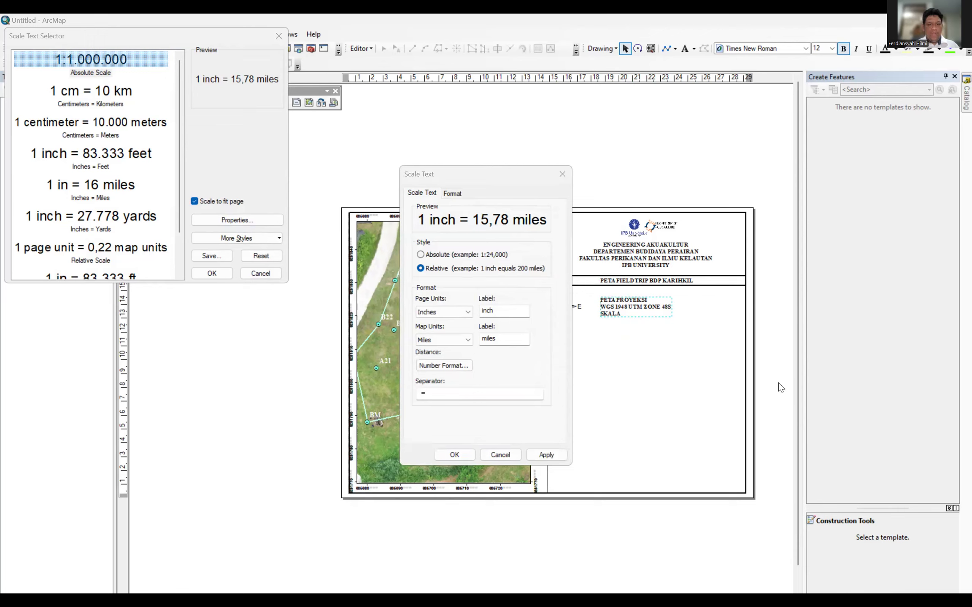
{"action": "left_click", "coordinate": [459, 317]}
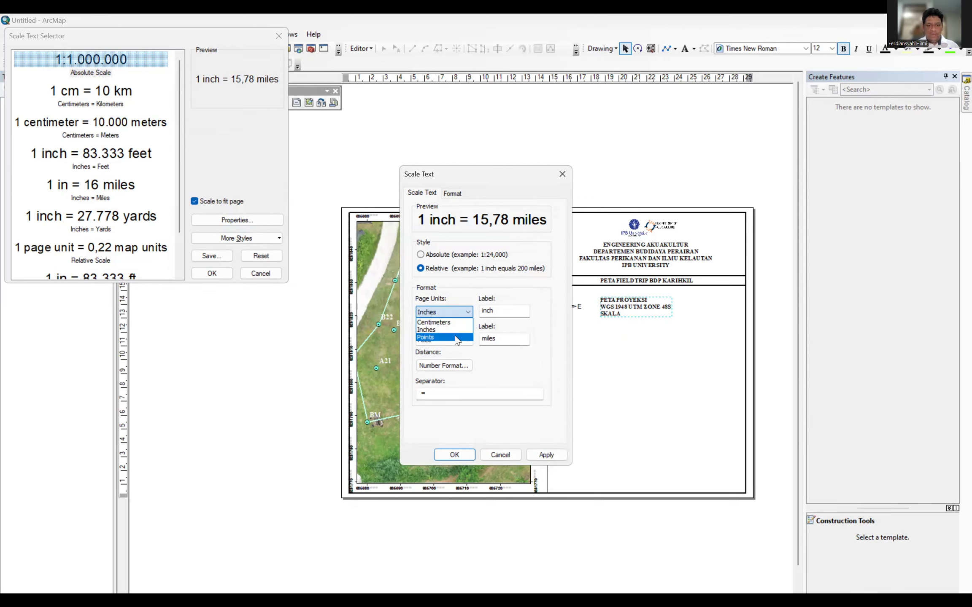
{"action": "left_click", "coordinate": [447, 322]}
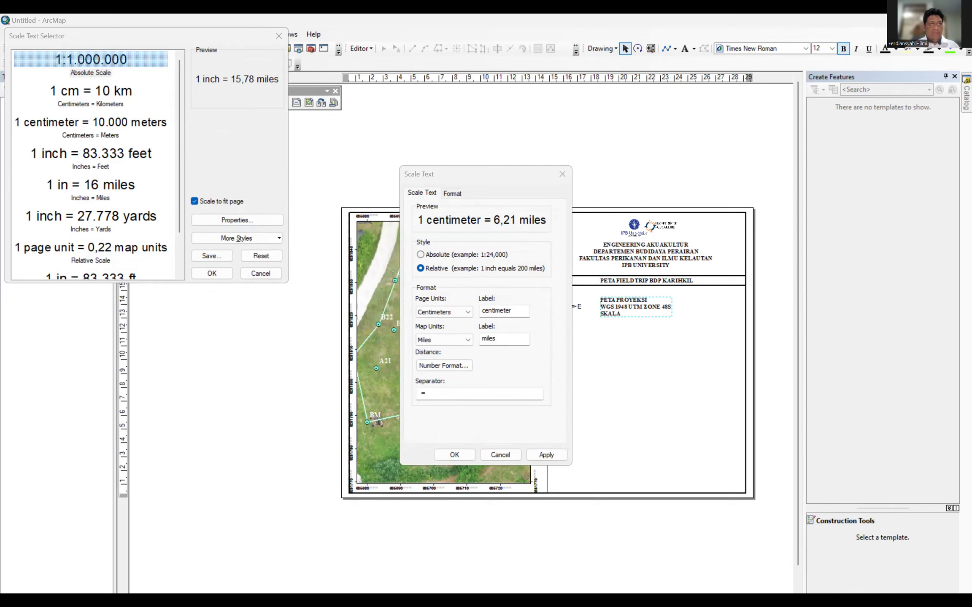
{"action": "left_click", "coordinate": [444, 340]}
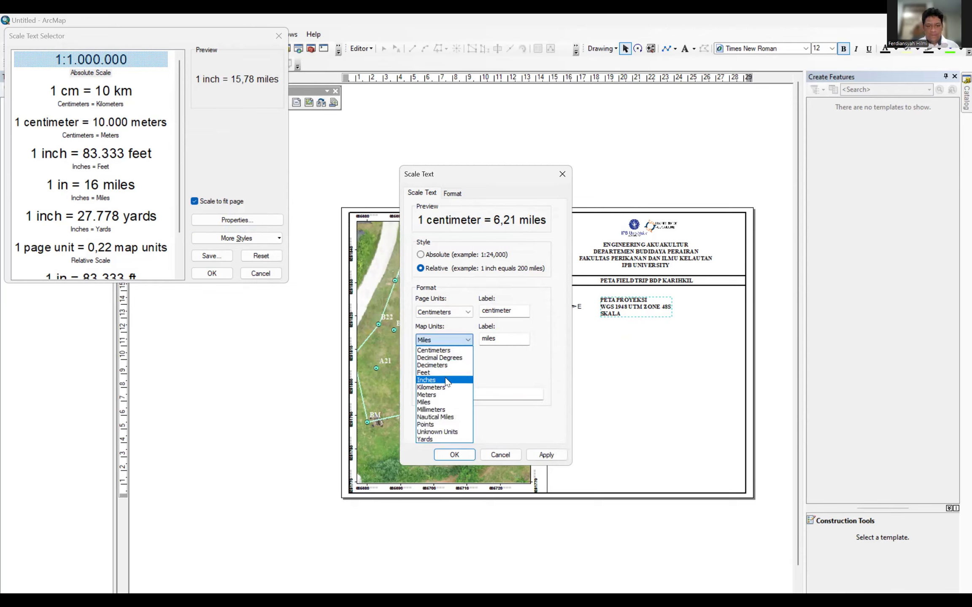
{"action": "left_click", "coordinate": [443, 396]}
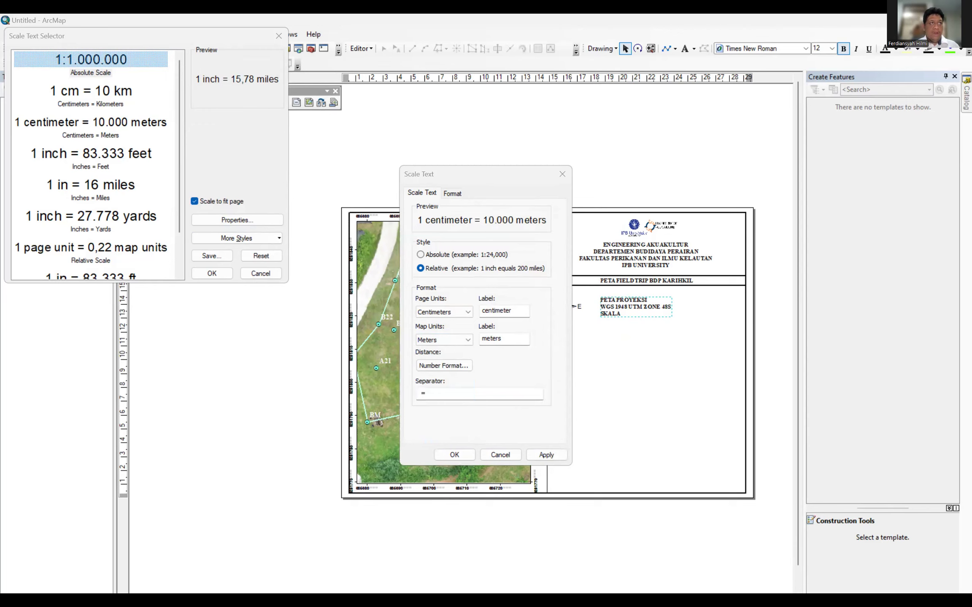
{"action": "left_click", "coordinate": [420, 255]}
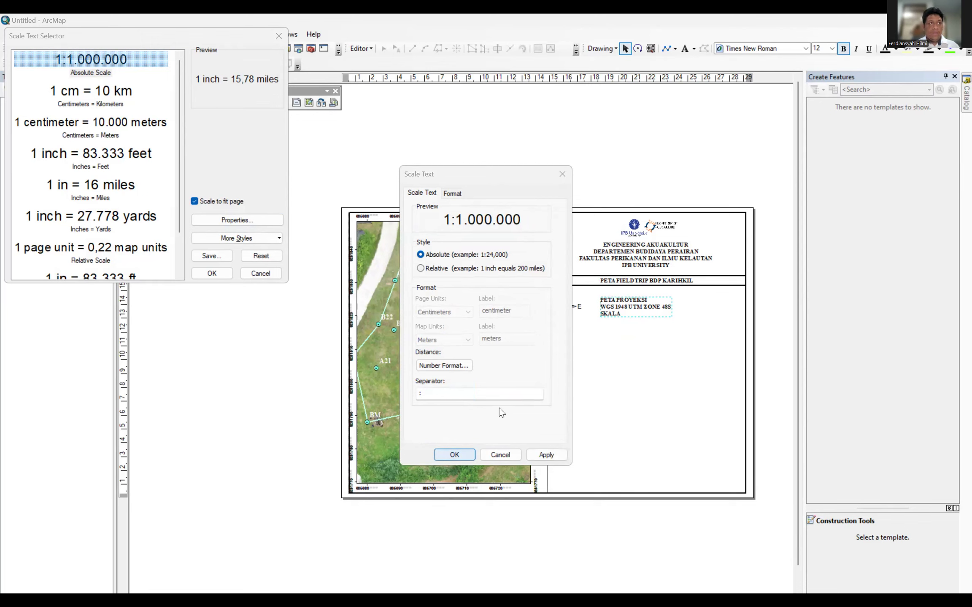
{"action": "left_click", "coordinate": [469, 454]}
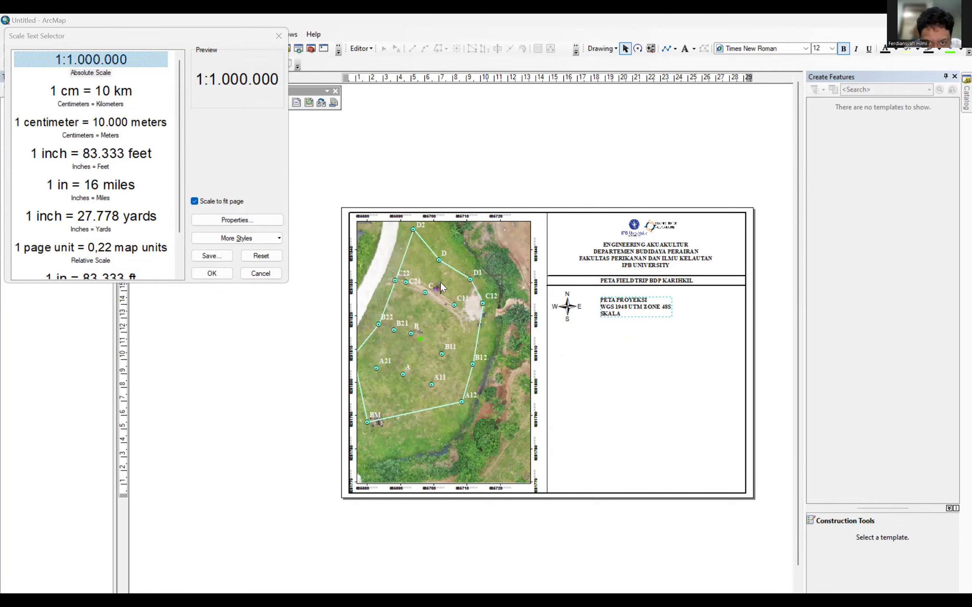
Accept the absolute scale text style and place 1:416,84 right after SKALA.
{"action": "left_click", "coordinate": [476, 314]}
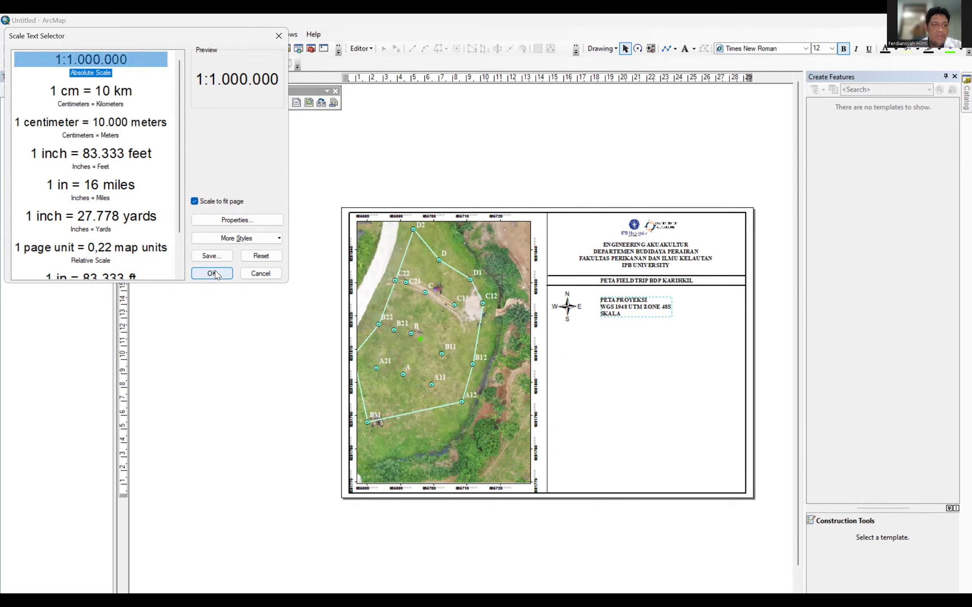
{"action": "left_click", "coordinate": [225, 220]}
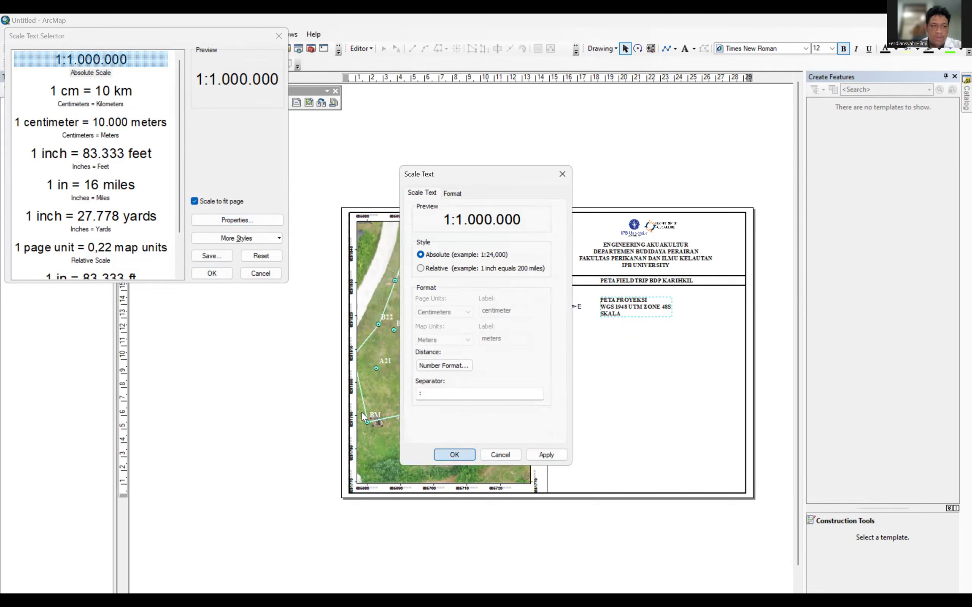
{"action": "left_click", "coordinate": [454, 455]}
{"action": "left_click", "coordinate": [213, 273]}
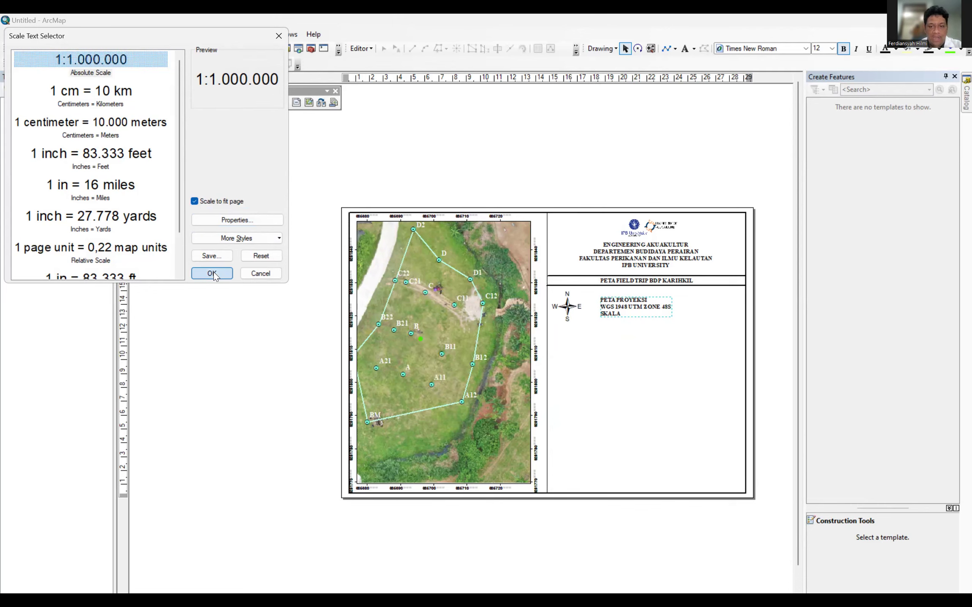
{"action": "left_click_drag", "start_coordinate": [388, 345], "coordinate": [631, 318]}
{"action": "left_click", "coordinate": [640, 360]}
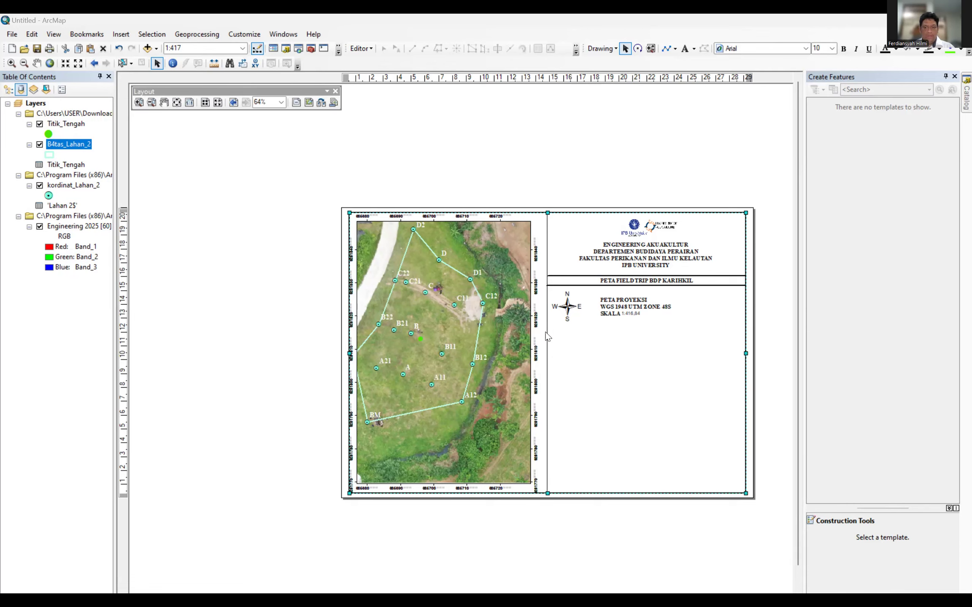
Change the 1:416,84 scale text from size 10 to bold size 12.
{"action": "double_click", "coordinate": [630, 314]}
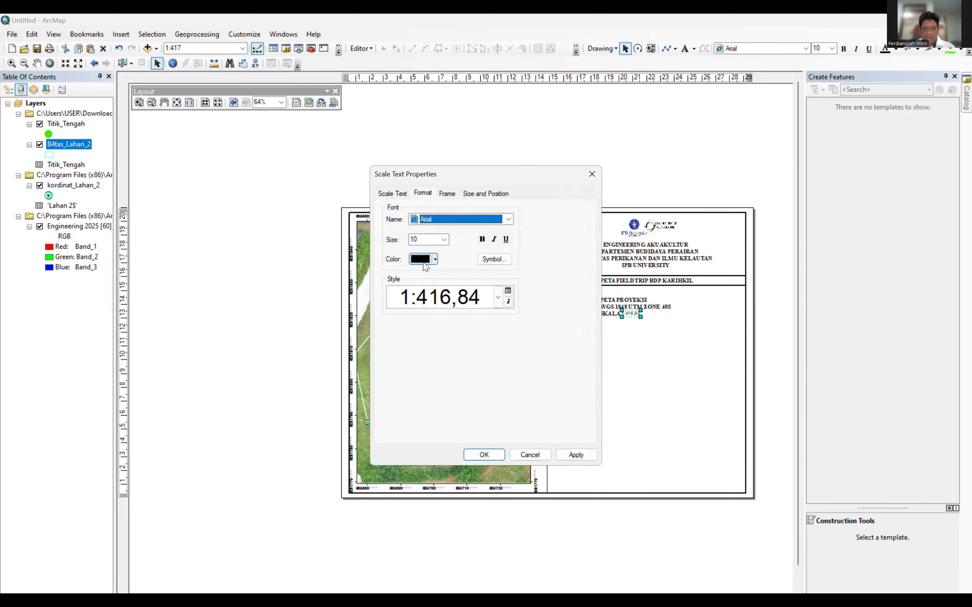
{"action": "left_click", "coordinate": [426, 242]}
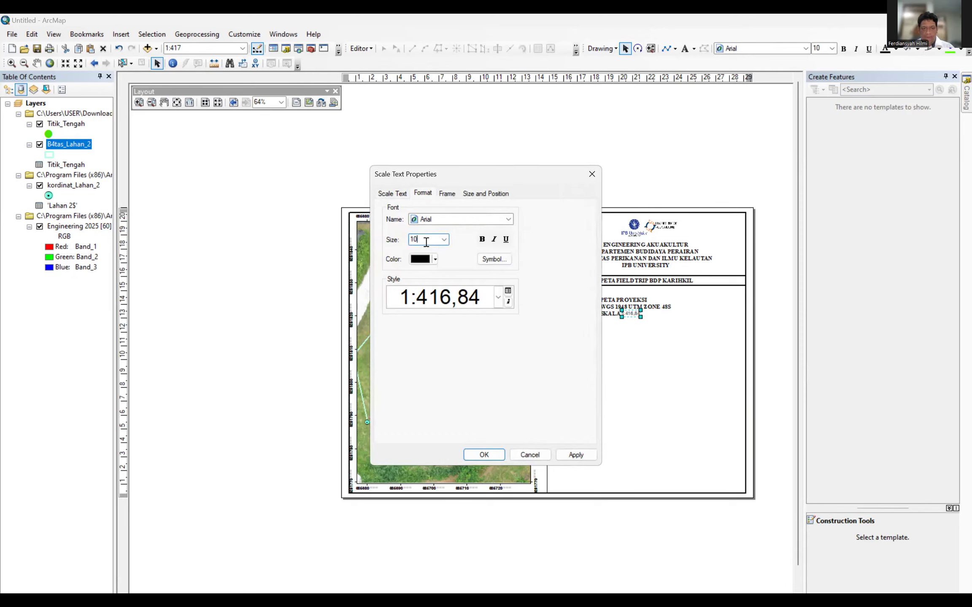
{"action": "key", "text": "BackSpace"}
{"action": "key", "text": "BackSpace"}
{"action": "type", "text": "12"}
{"action": "left_click", "coordinate": [482, 239]}
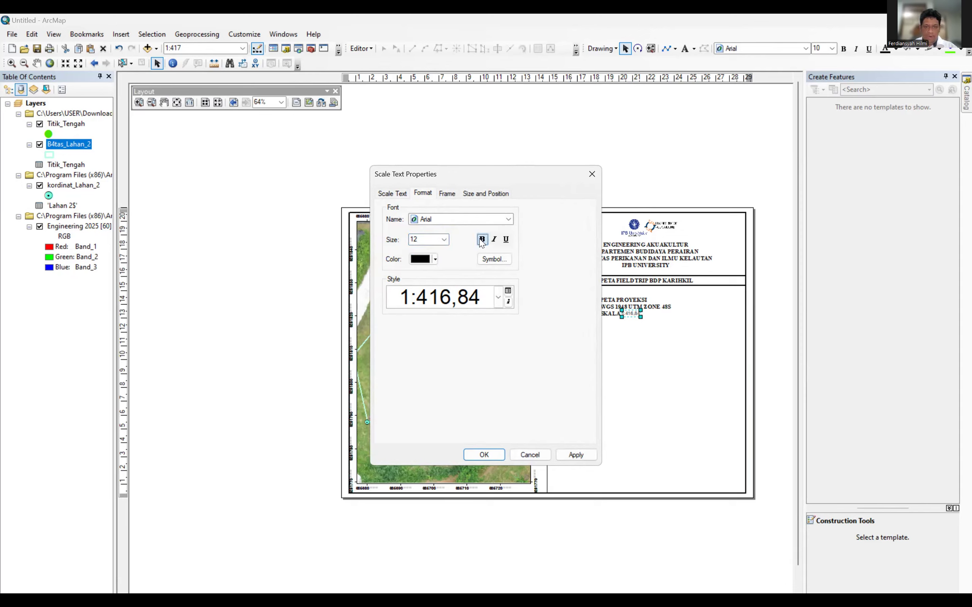
{"action": "left_click", "coordinate": [575, 455]}
{"action": "left_click", "coordinate": [469, 459]}
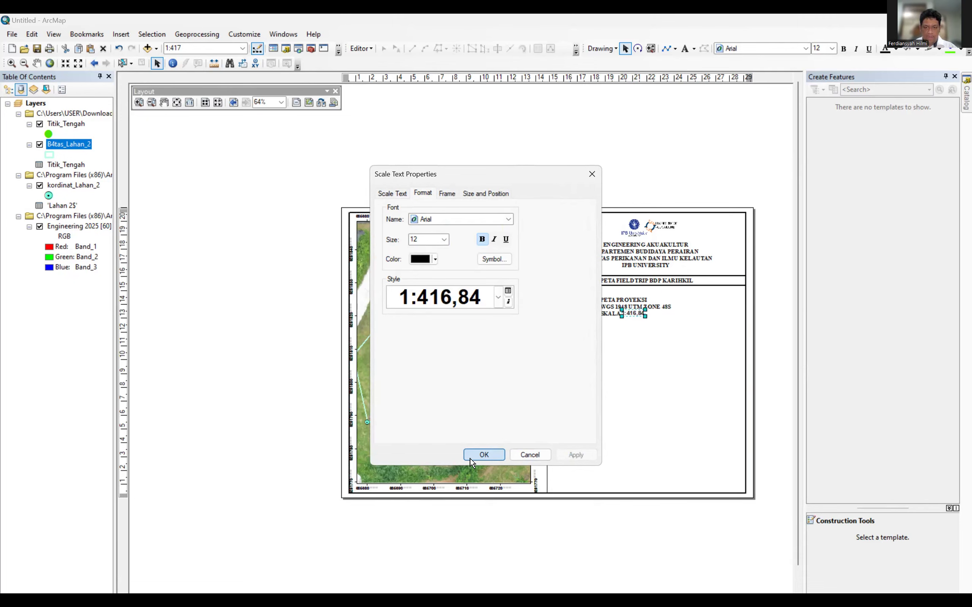
{"action": "left_click", "coordinate": [654, 355]}
{"action": "left_click", "coordinate": [632, 314]}
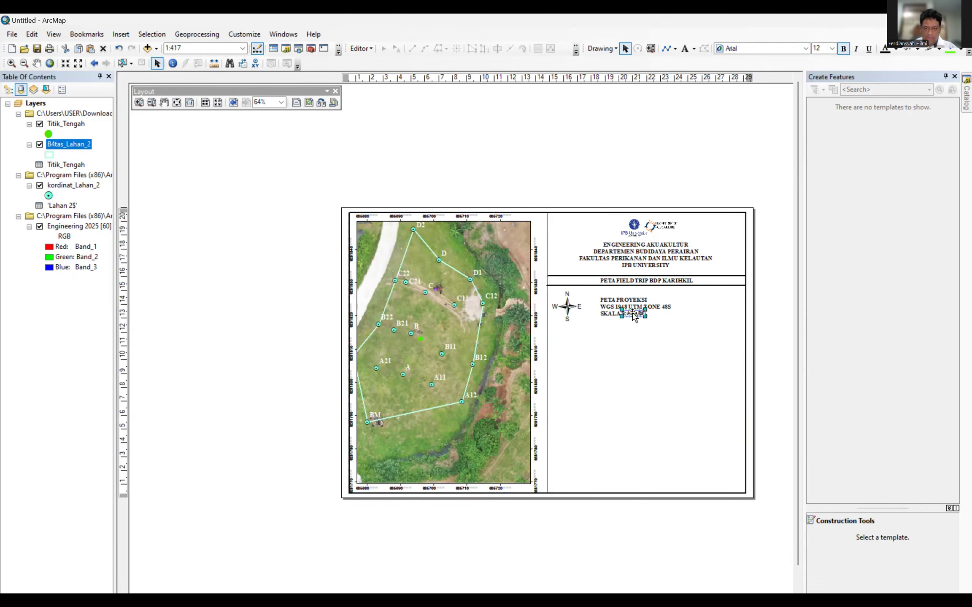
{"action": "left_click", "coordinate": [657, 354]}
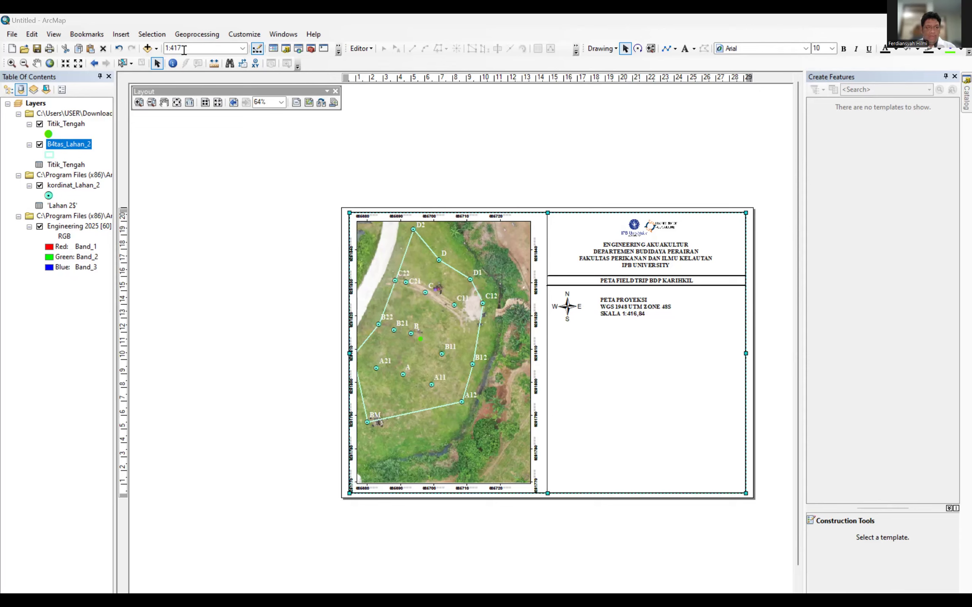
Insert Alternating Scale Bar 1 with its division units set to meters.
{"action": "left_click", "coordinate": [121, 36]}
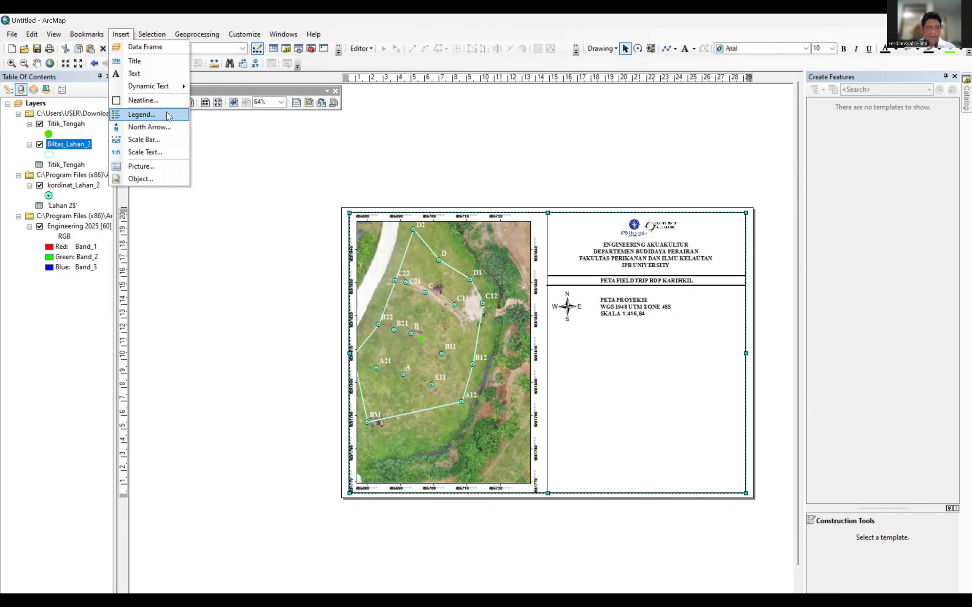
{"action": "left_click", "coordinate": [149, 141]}
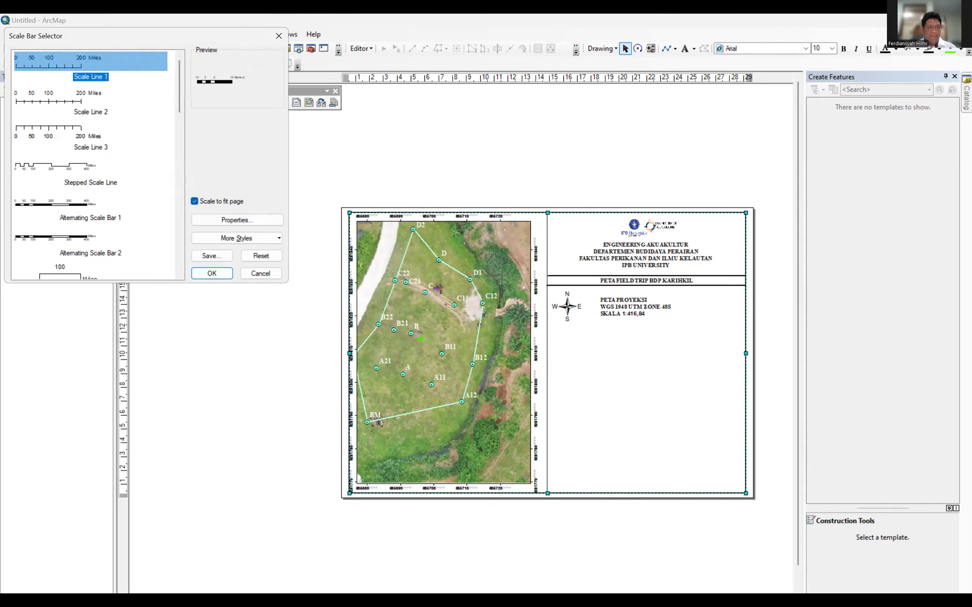
{"action": "left_click", "coordinate": [61, 203]}
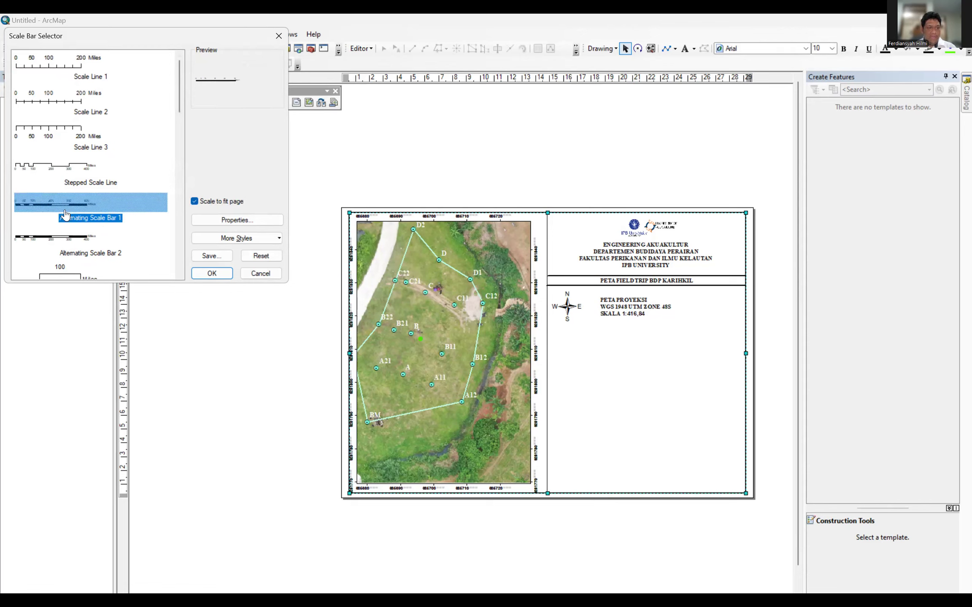
{"action": "left_click", "coordinate": [275, 220]}
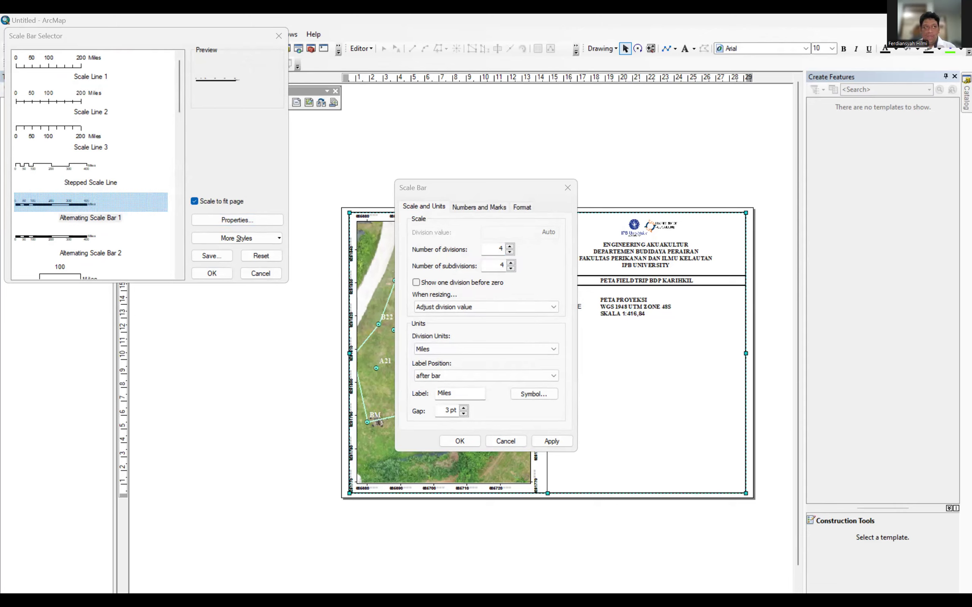
{"action": "left_click", "coordinate": [506, 347]}
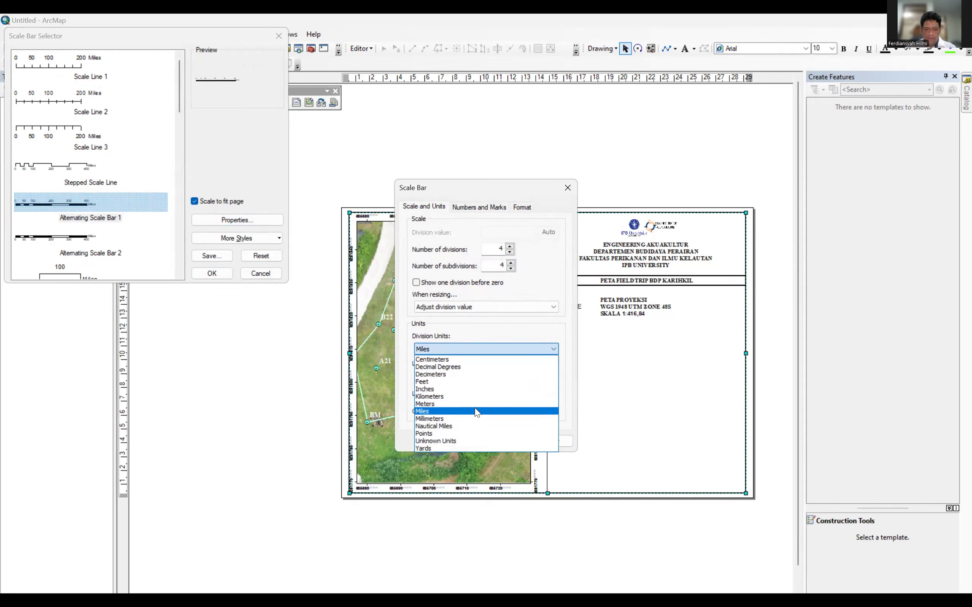
{"action": "left_click", "coordinate": [439, 403]}
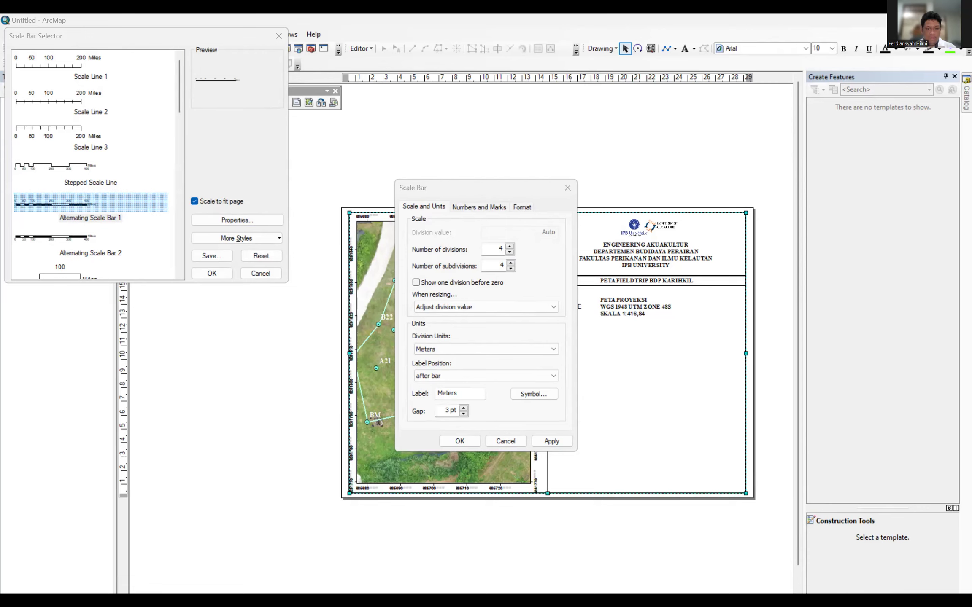
{"action": "left_click", "coordinate": [459, 441]}
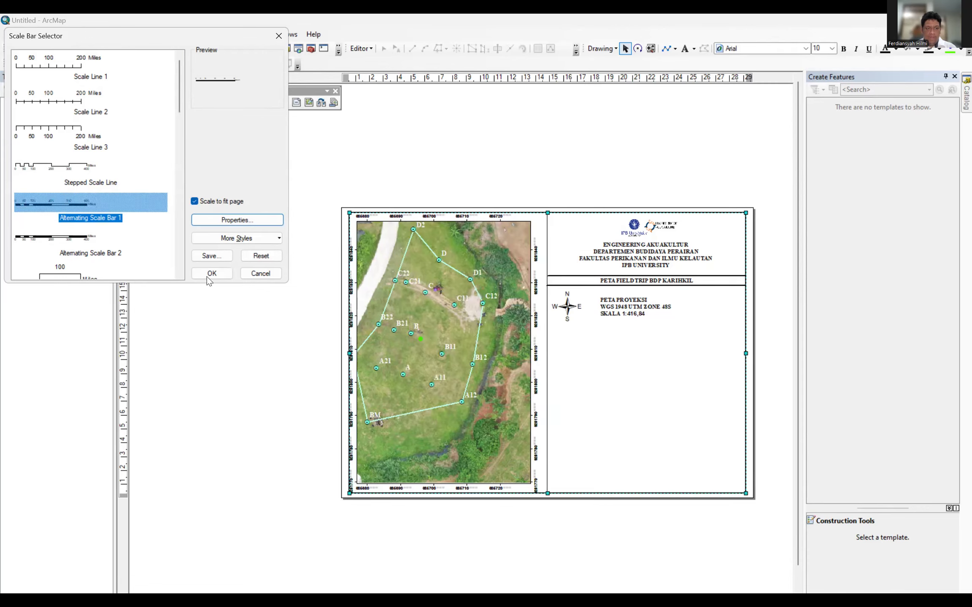
{"action": "left_click", "coordinate": [211, 273]}
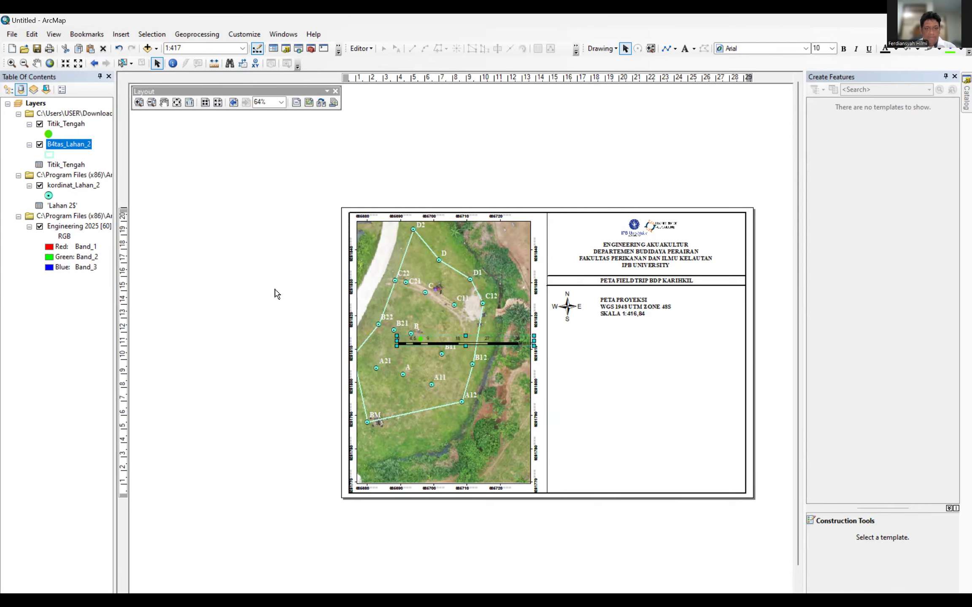
Position the scale bar directly under the SKALA line of the projection text.
{"action": "left_click_drag", "start_coordinate": [457, 342], "coordinate": [664, 328]}
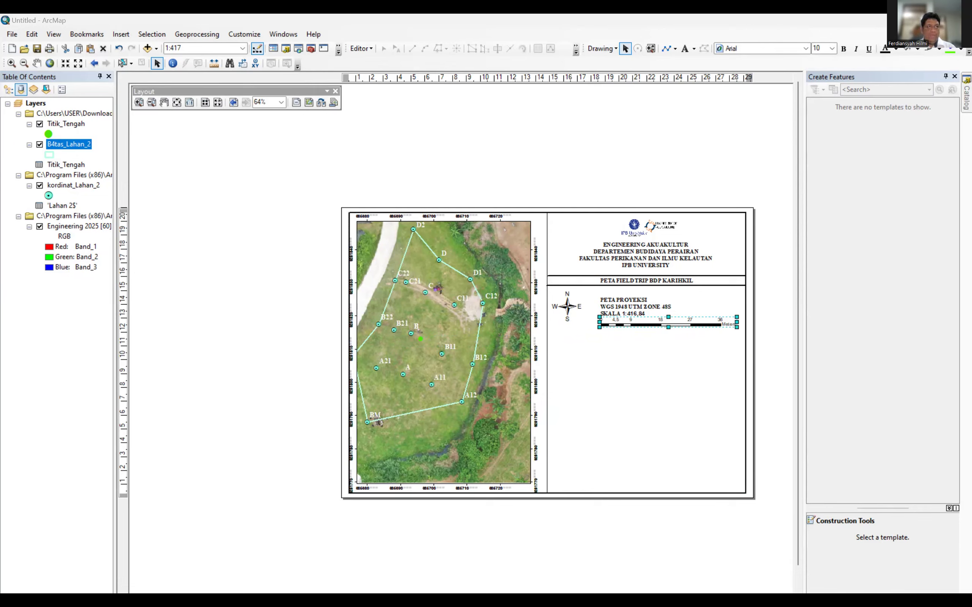
{"action": "left_click", "coordinate": [709, 293]}
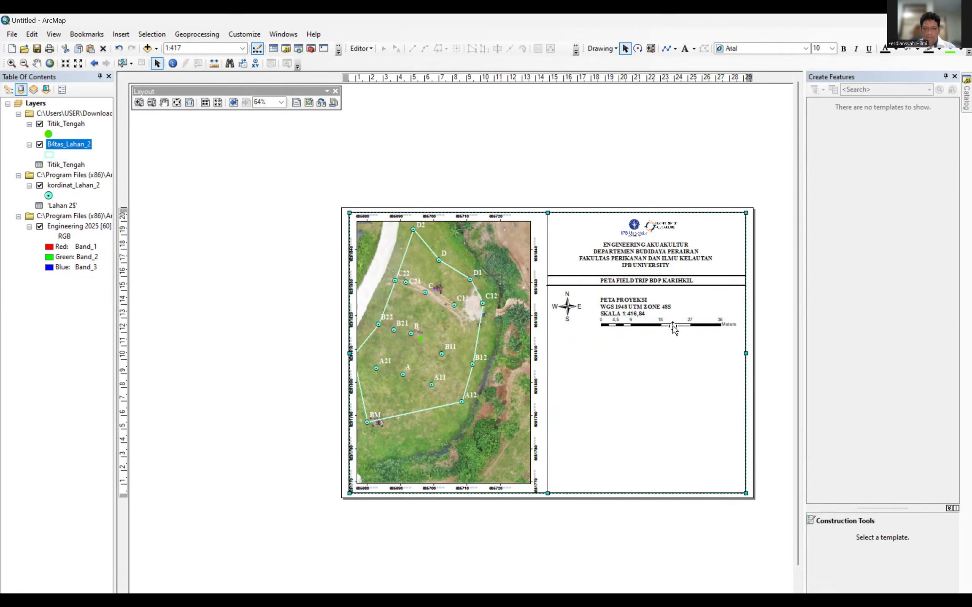
{"action": "left_click", "coordinate": [673, 328]}
{"action": "left_click_drag", "start_coordinate": [679, 328], "coordinate": [680, 326]}
{"action": "left_click", "coordinate": [688, 358]}
{"action": "left_click", "coordinate": [667, 325]}
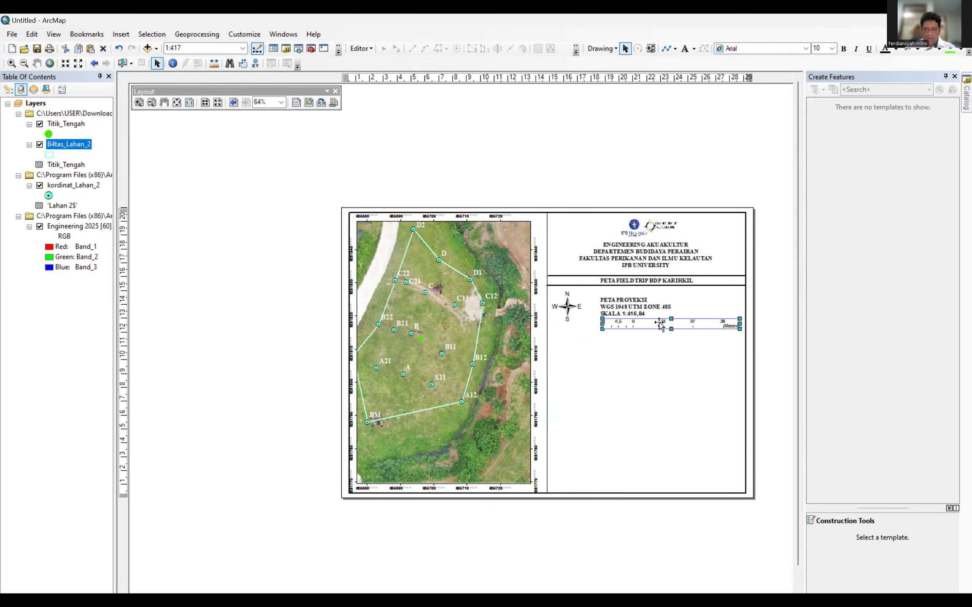
{"action": "left_click_drag", "start_coordinate": [660, 325], "coordinate": [660, 326]}
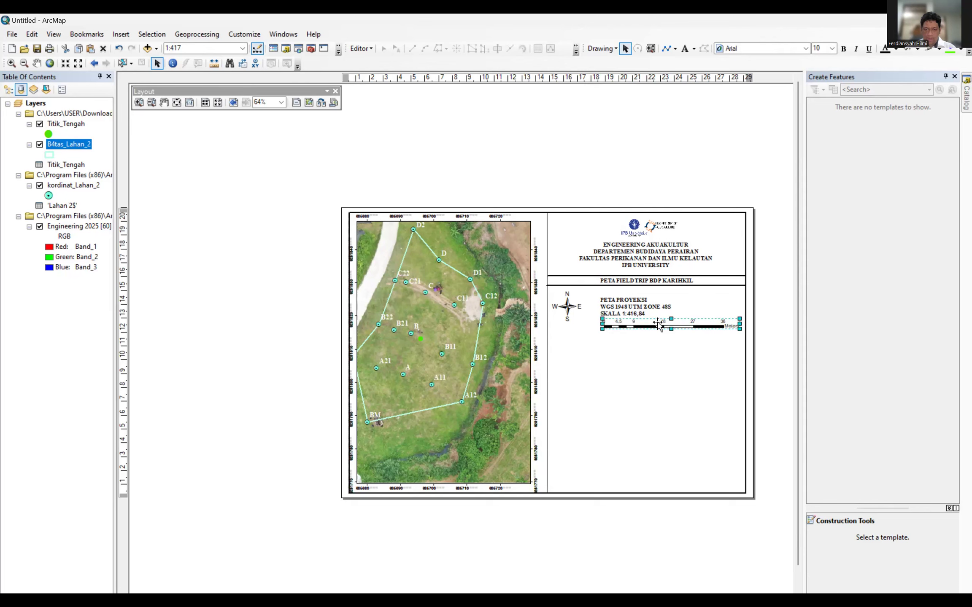
{"action": "left_click", "coordinate": [680, 380]}
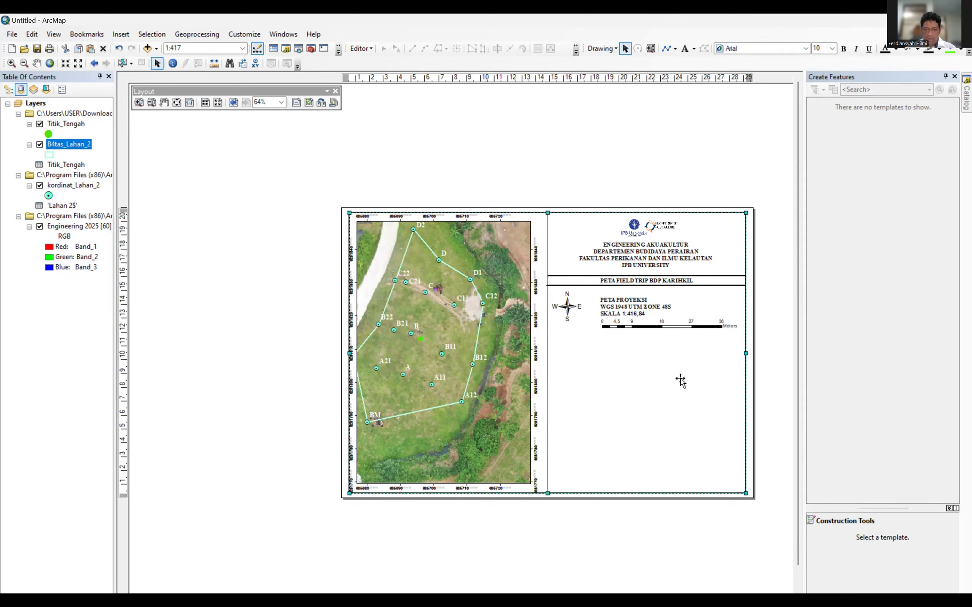
Paste a copy of the title underline below the scale bar as a divider.
{"action": "left_click", "coordinate": [706, 287]}
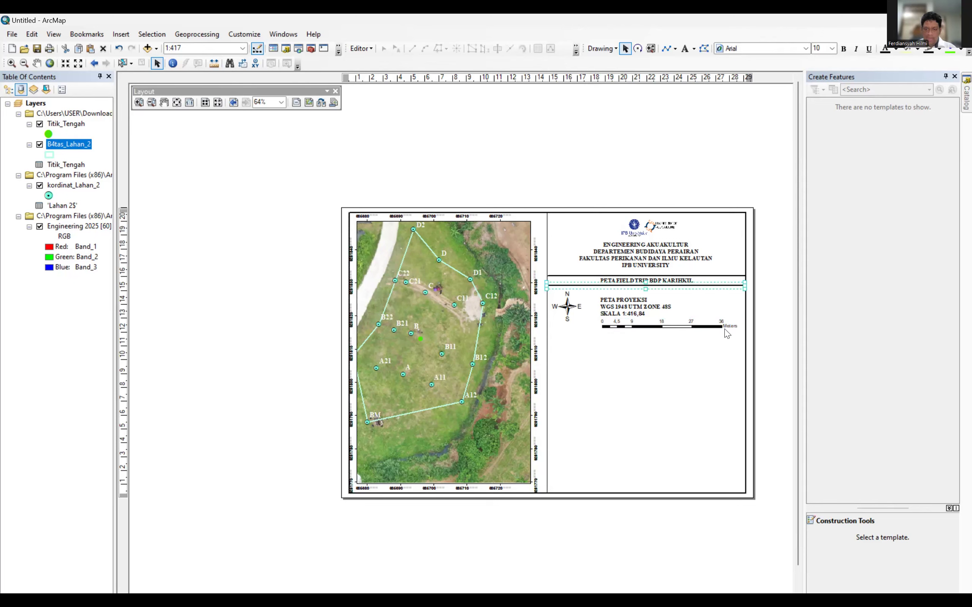
{"action": "left_click", "coordinate": [648, 337]}
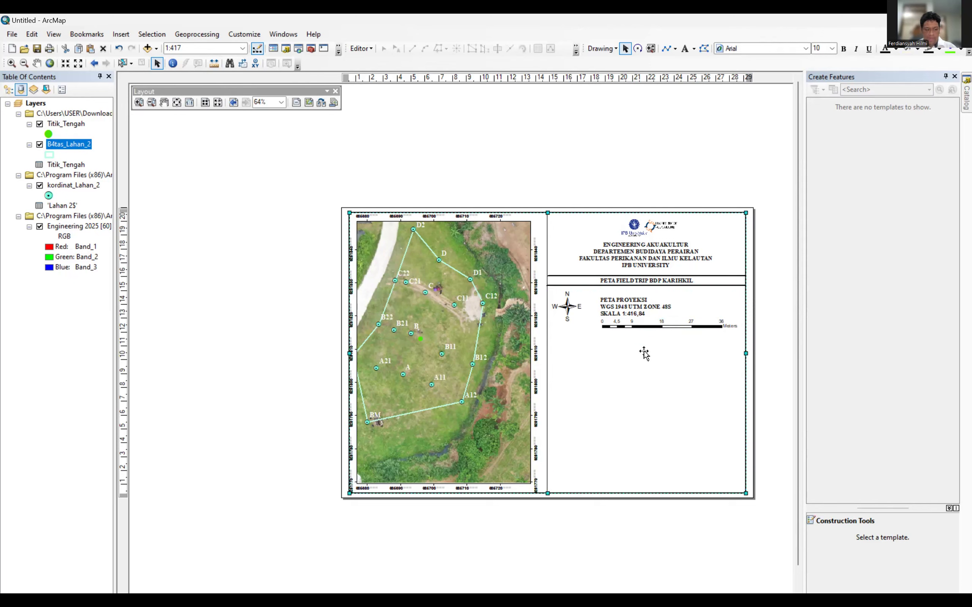
{"action": "key", "text": "ctrl+v"}
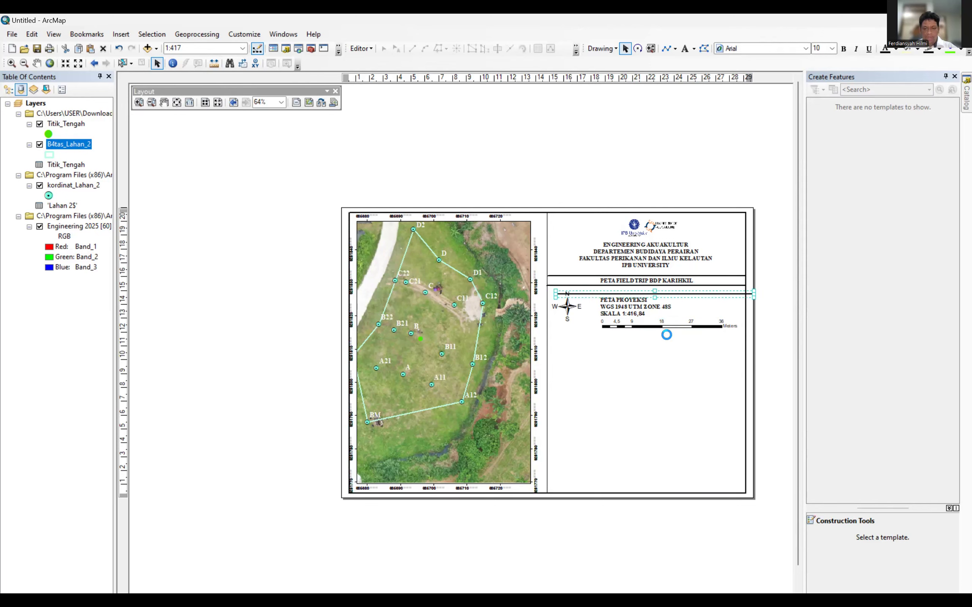
{"action": "left_click_drag", "start_coordinate": [681, 291], "coordinate": [672, 335]}
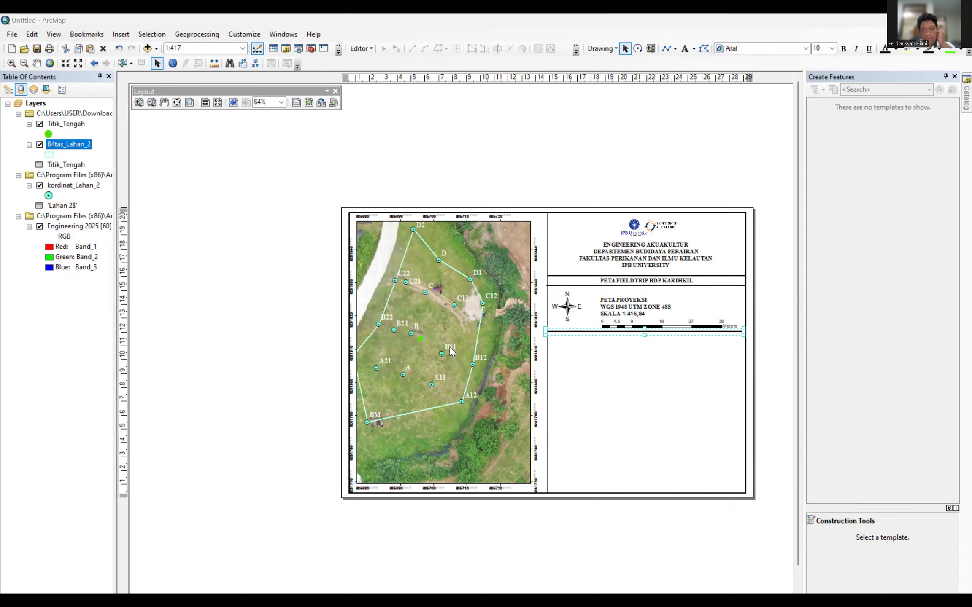
Nudge the projection block up and move 1:416,84 up beside SKALA.
{"action": "left_click", "coordinate": [620, 307]}
{"action": "left_click_drag", "start_coordinate": [620, 307], "coordinate": [620, 300]}
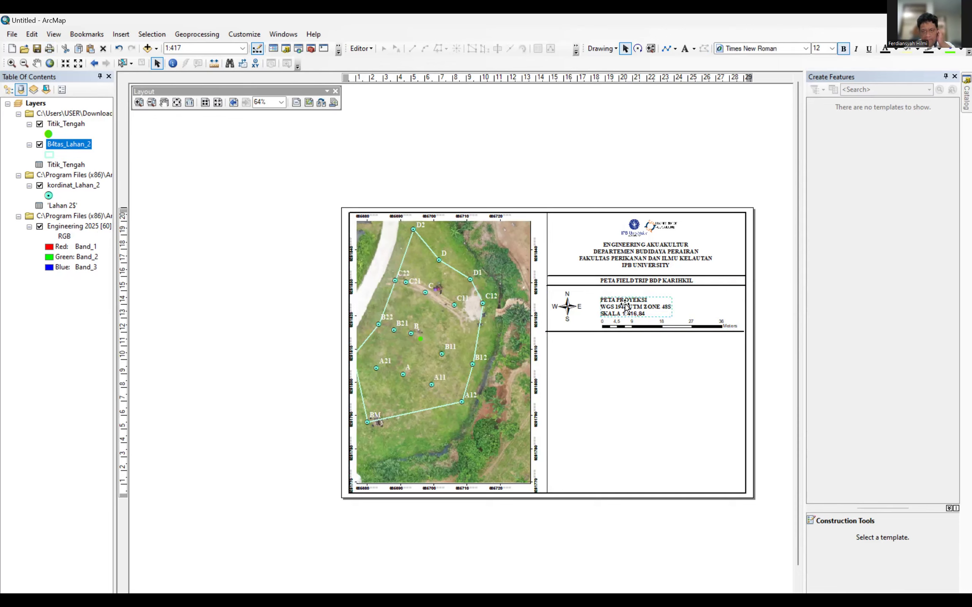
{"action": "left_click", "coordinate": [636, 315]}
{"action": "left_click_drag", "start_coordinate": [637, 317], "coordinate": [636, 310]}
{"action": "left_click", "coordinate": [656, 313]}
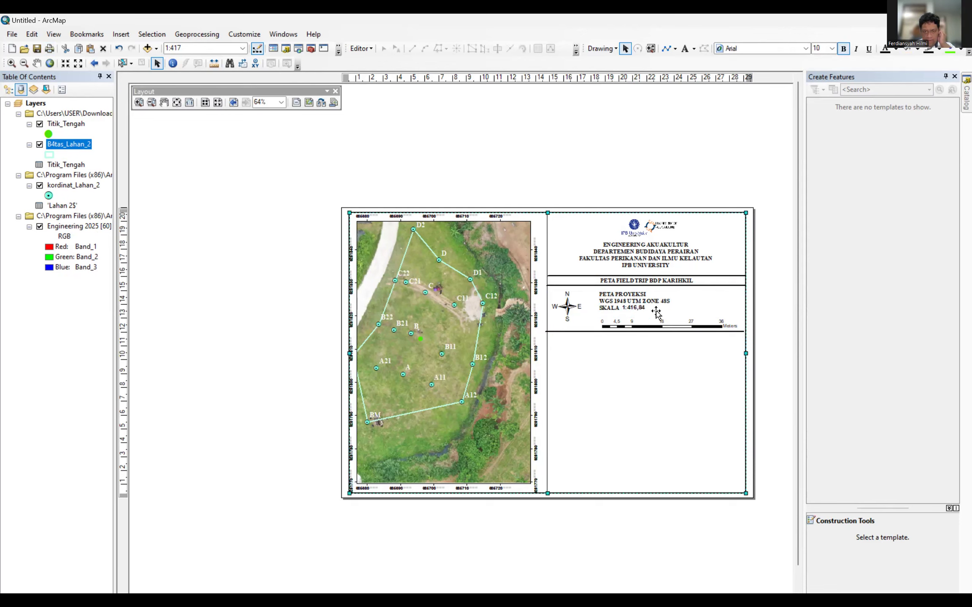
{"action": "left_click", "coordinate": [634, 308]}
Move the scale bar and the divider line up directly beneath the text.
{"action": "left_click", "coordinate": [654, 327]}
{"action": "left_click_drag", "start_coordinate": [654, 326], "coordinate": [649, 317]}
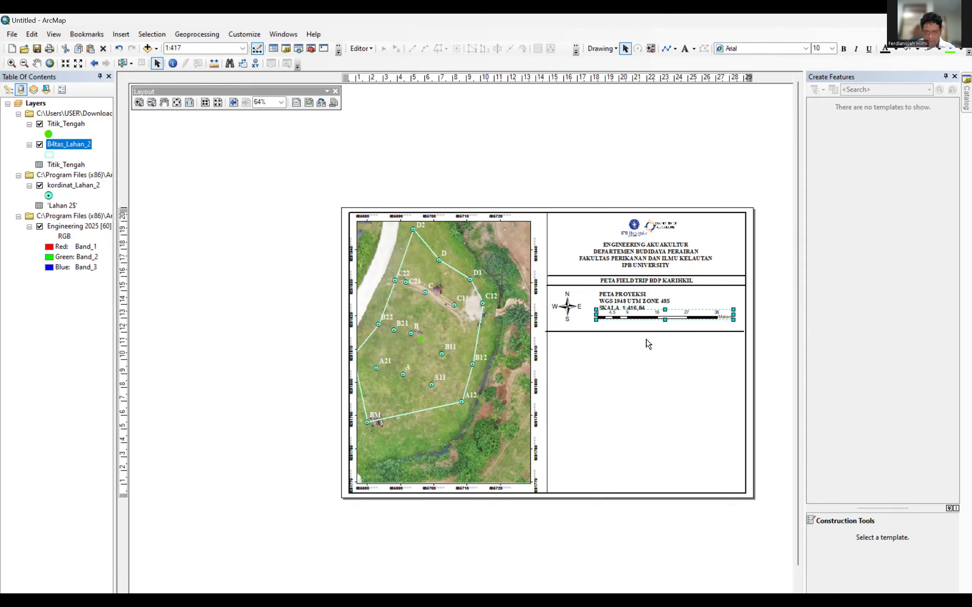
{"action": "left_click", "coordinate": [647, 331]}
{"action": "left_click_drag", "start_coordinate": [645, 332], "coordinate": [648, 328]}
{"action": "left_click", "coordinate": [646, 397]}
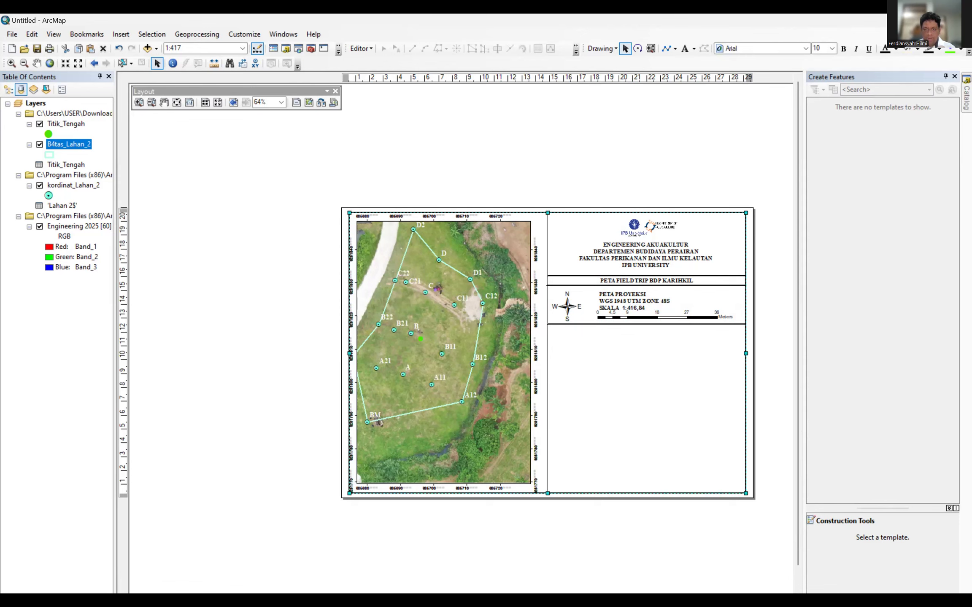
{"action": "left_click", "coordinate": [672, 317]}
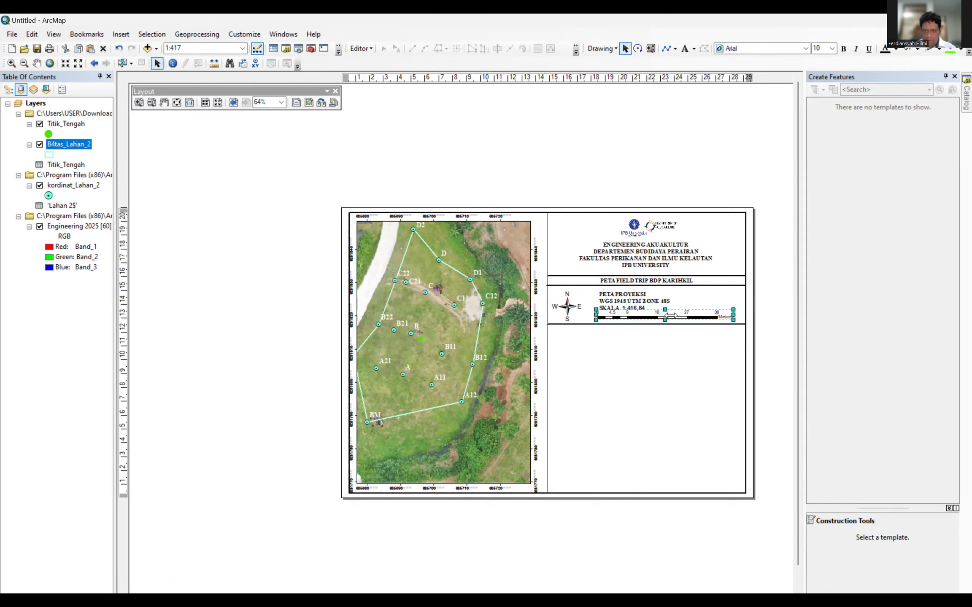
{"action": "left_click", "coordinate": [675, 366]}
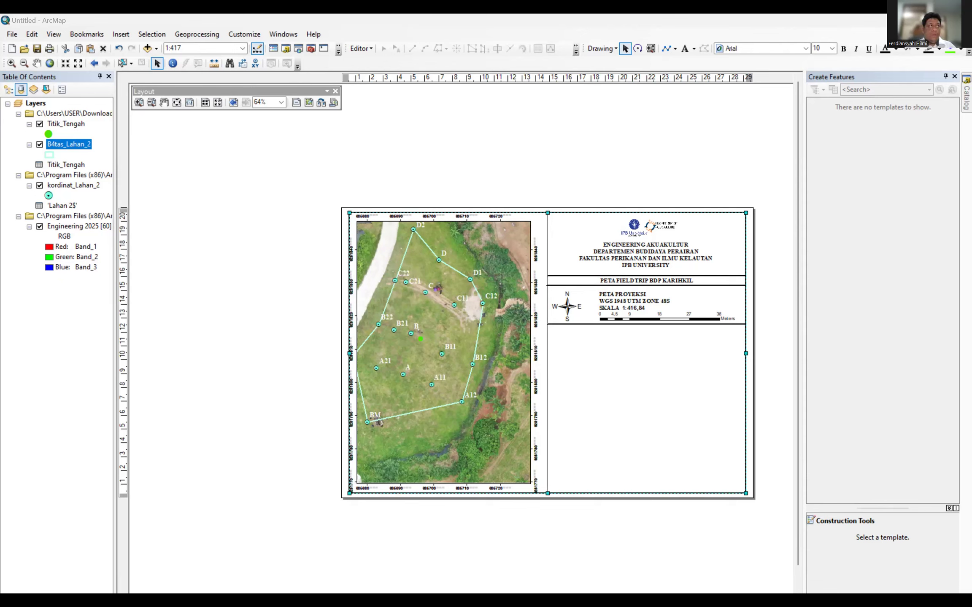
Start a legend and remove the Engineering 2025 orthophoto layer from its items.
{"action": "left_click", "coordinate": [120, 34]}
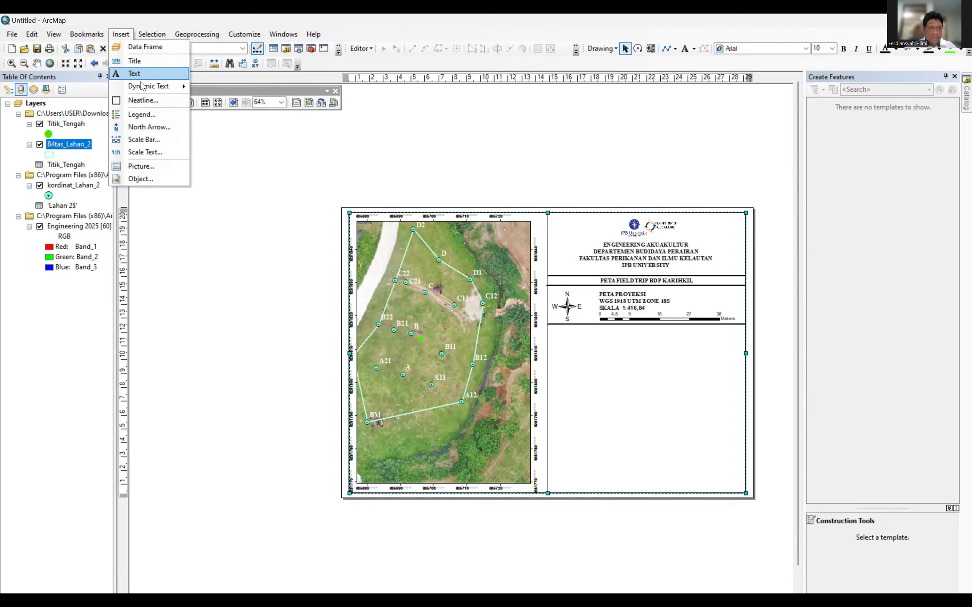
{"action": "left_click", "coordinate": [144, 116]}
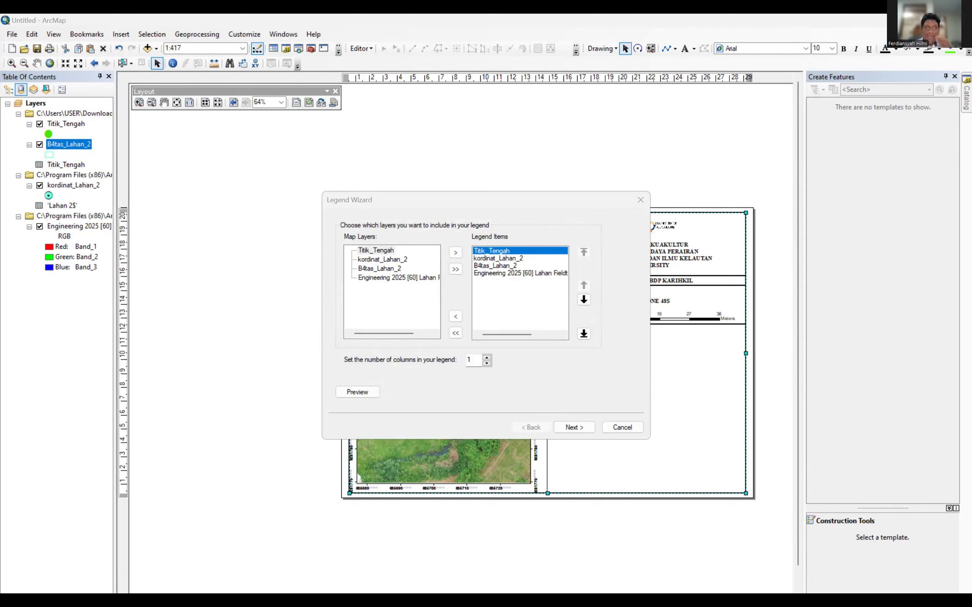
{"action": "left_click", "coordinate": [502, 274]}
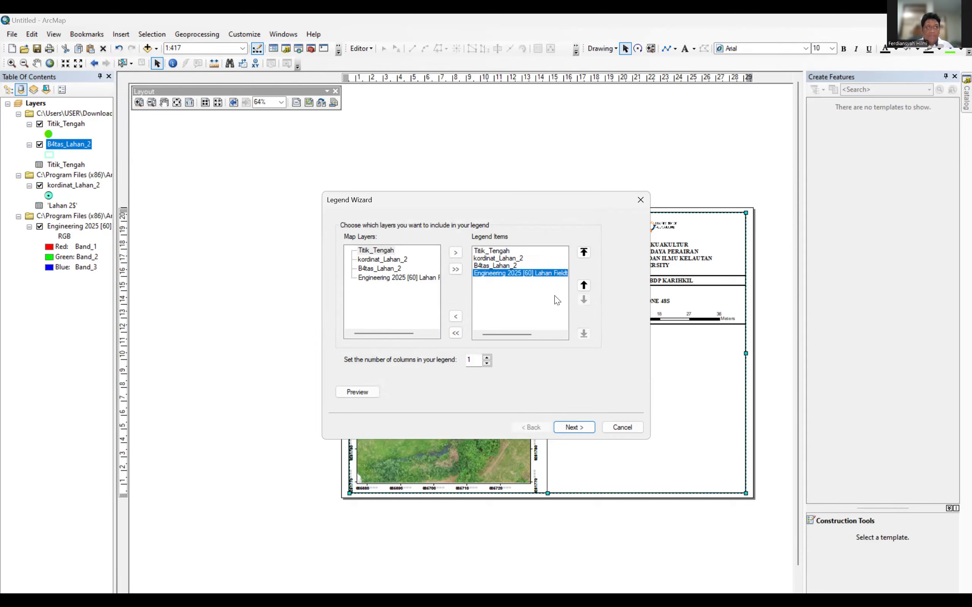
{"action": "left_click", "coordinate": [457, 316]}
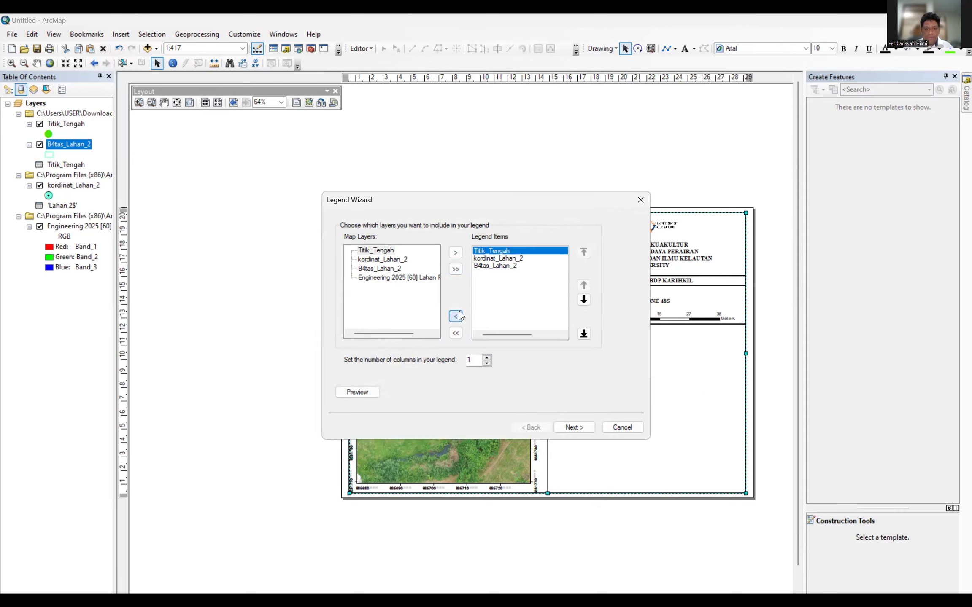
{"action": "left_click", "coordinate": [575, 426]}
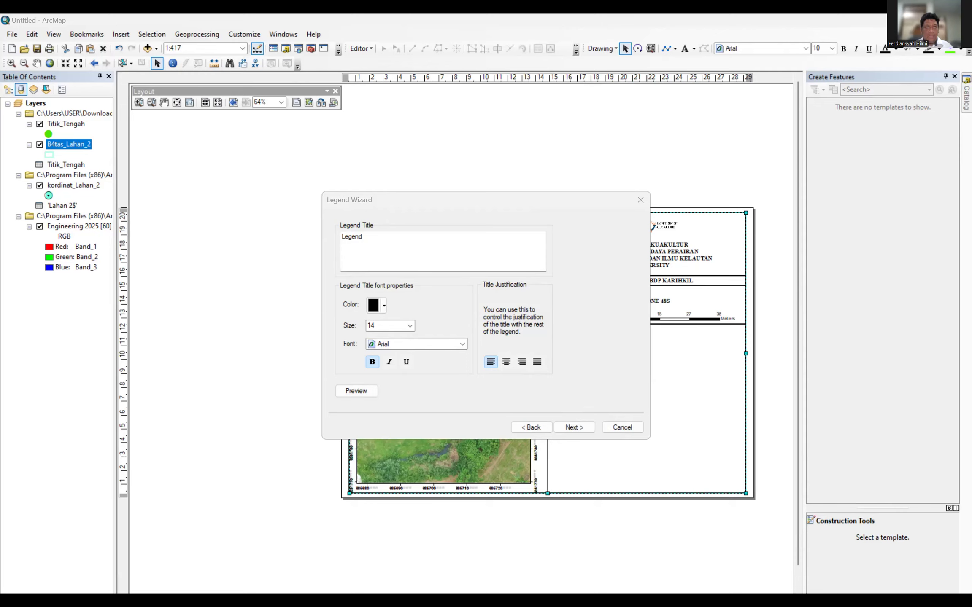
Set the legend title font to Times New Roman and finish the legend.
{"action": "left_click", "coordinate": [402, 344]}
{"action": "type", "text": "ti"}
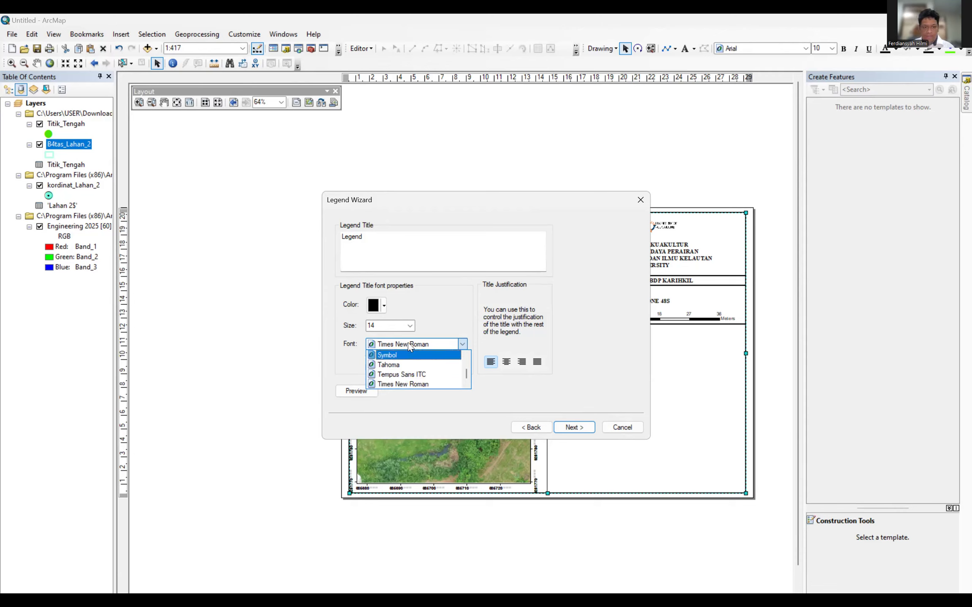
{"action": "left_click", "coordinate": [408, 347]}
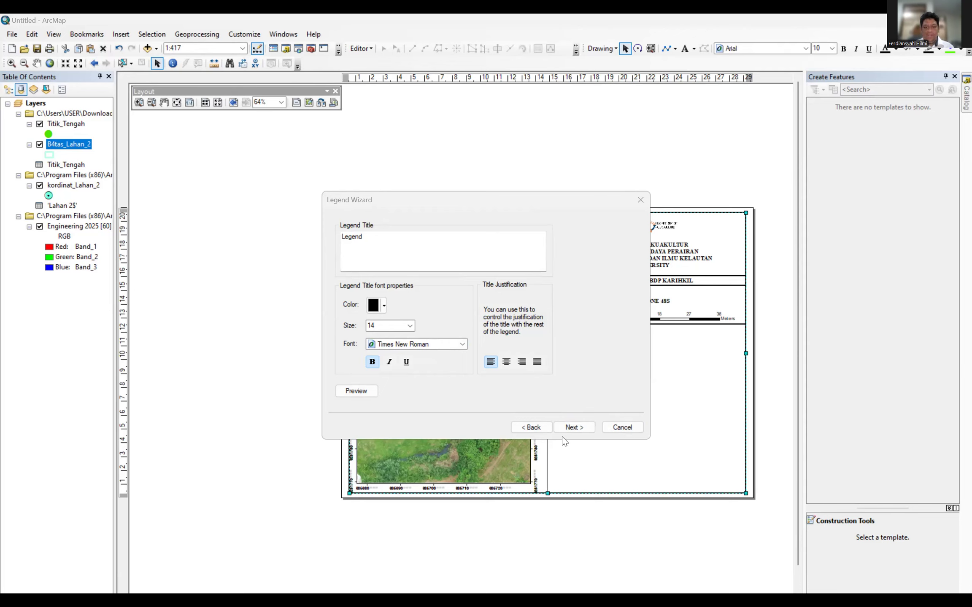
{"action": "left_click", "coordinate": [574, 427]}
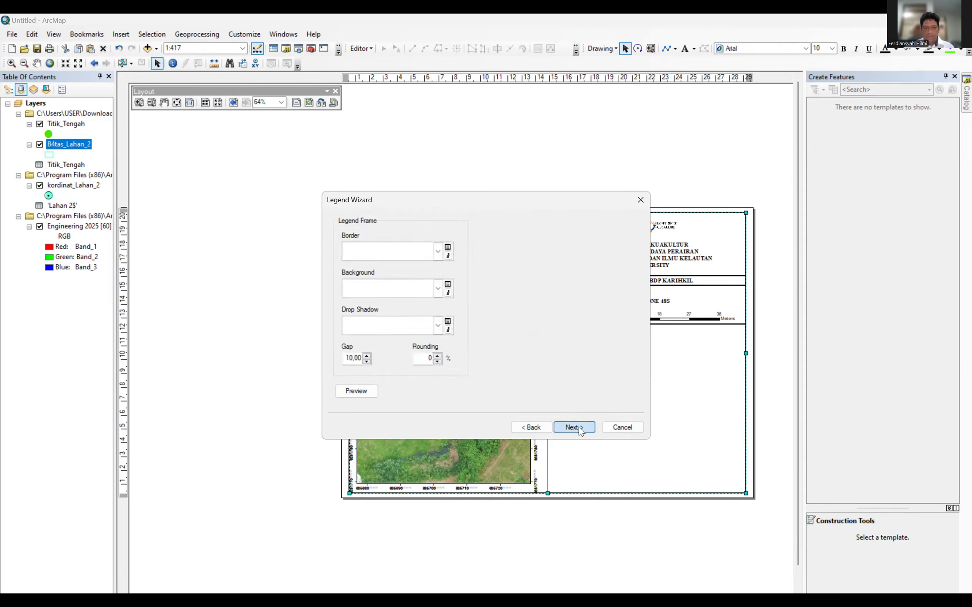
{"action": "left_click", "coordinate": [574, 428]}
{"action": "left_click", "coordinate": [574, 427]}
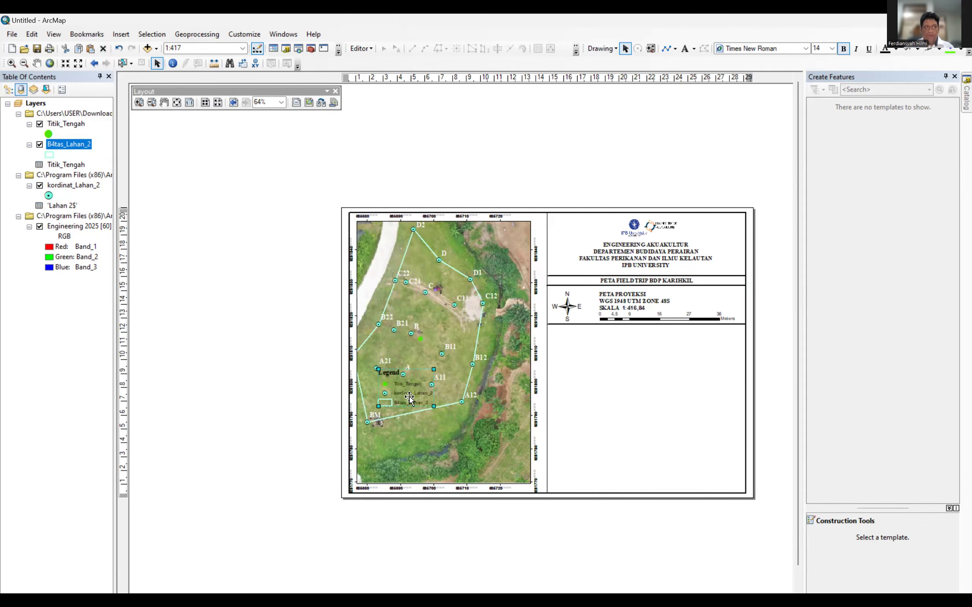
Move the legend under the scale bar and paste a copied divider line below it.
{"action": "left_click_drag", "start_coordinate": [407, 396], "coordinate": [582, 359]}
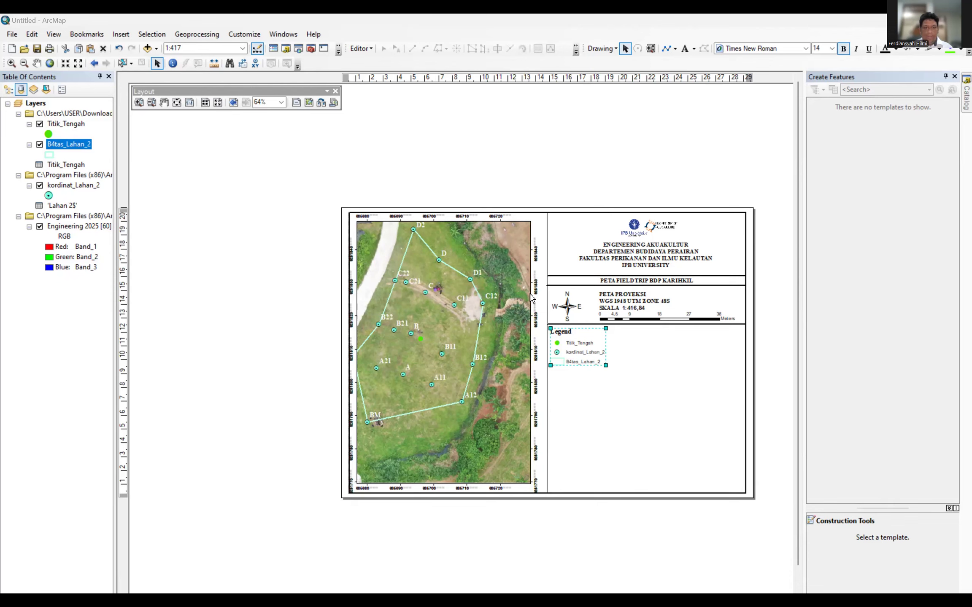
{"action": "left_click", "coordinate": [671, 325]}
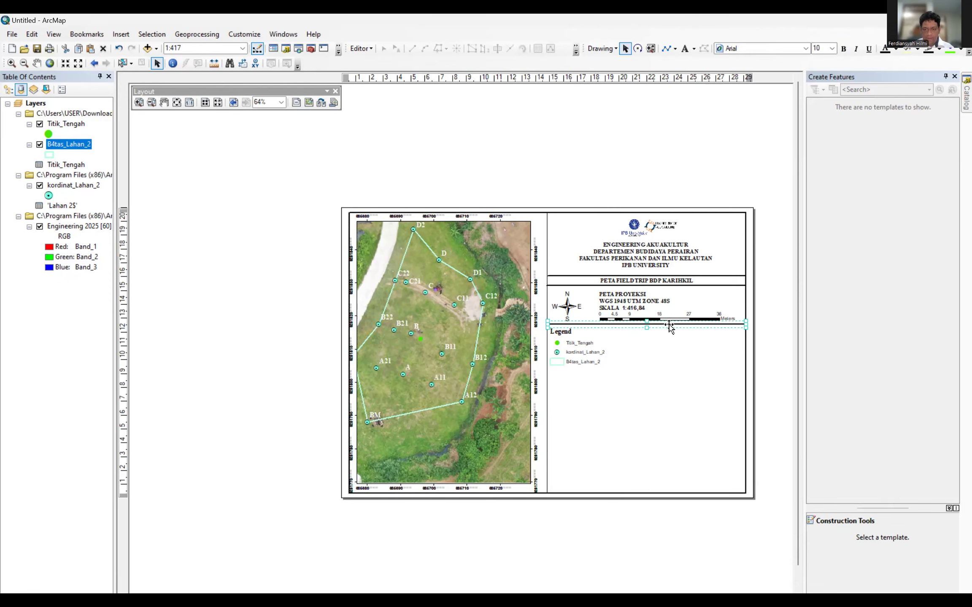
{"action": "right_click", "coordinate": [668, 325]}
{"action": "left_click", "coordinate": [640, 382]}
{"action": "left_click", "coordinate": [640, 381]}
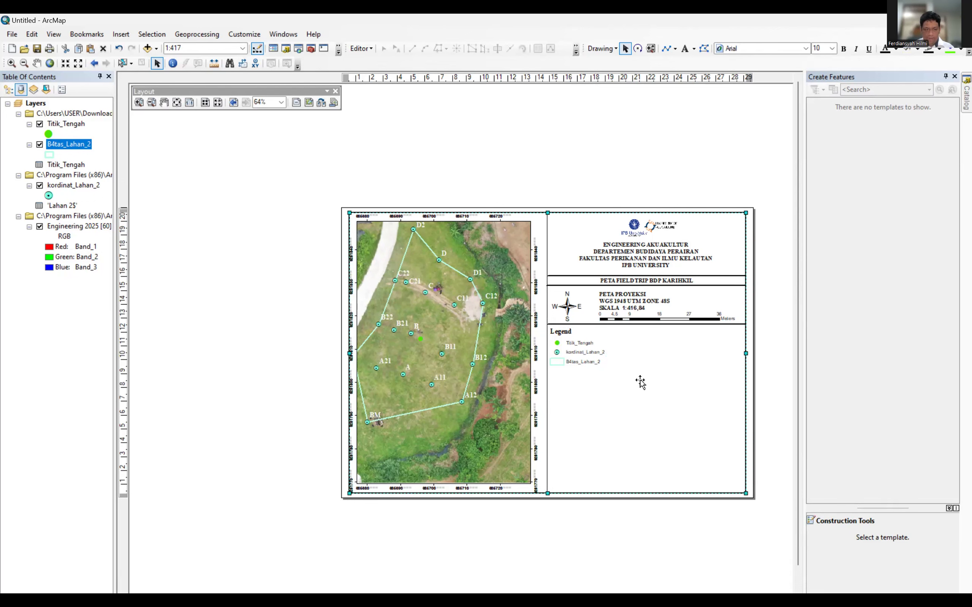
{"action": "key", "text": "ctrl+v"}
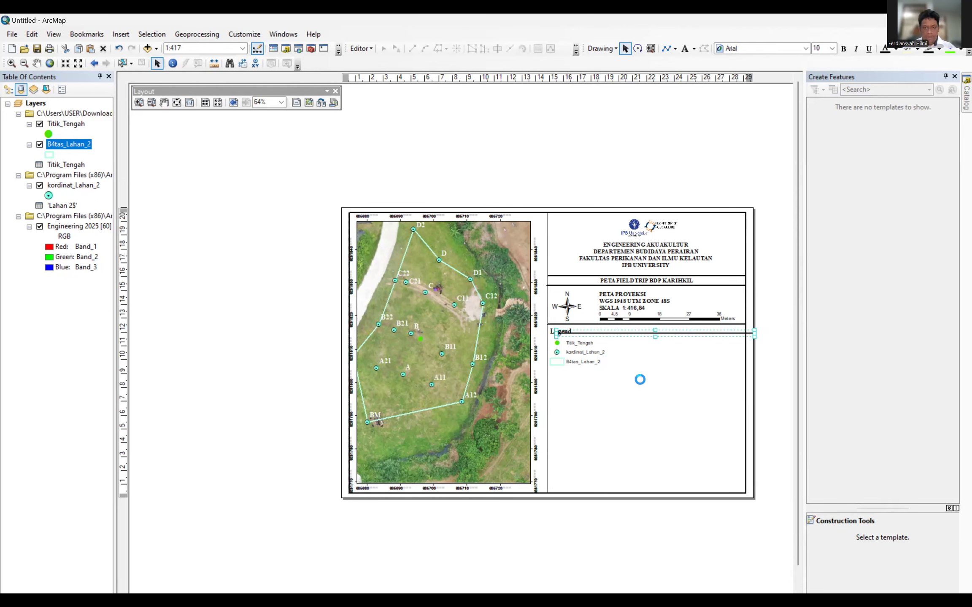
{"action": "left_click_drag", "start_coordinate": [664, 335], "coordinate": [659, 373]}
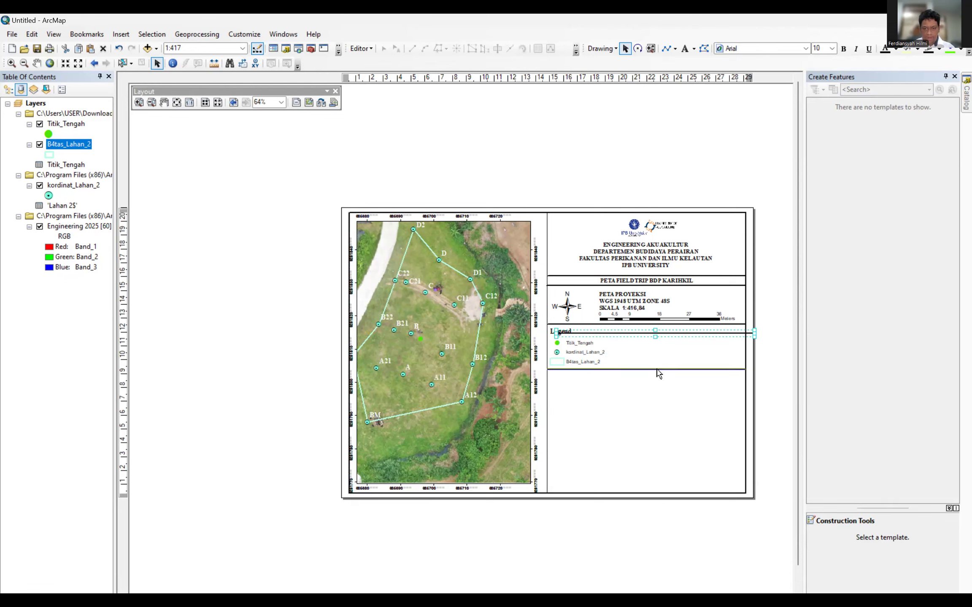
{"action": "left_click", "coordinate": [651, 432]}
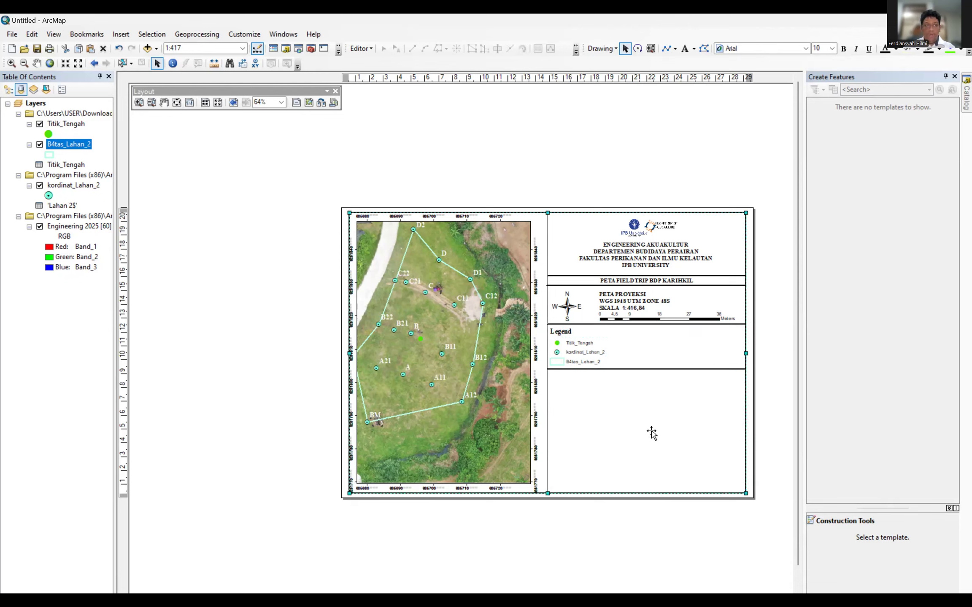
{"action": "left_click", "coordinate": [610, 295]}
Duplicate the PETA PROYEKSI text, change it to 'PETA INDEKS', and place it below the legend divider.
{"action": "right_click", "coordinate": [609, 295]}
{"action": "left_click", "coordinate": [641, 338]}
{"action": "left_click", "coordinate": [614, 397]}
{"action": "key", "text": "ctrl+v"}
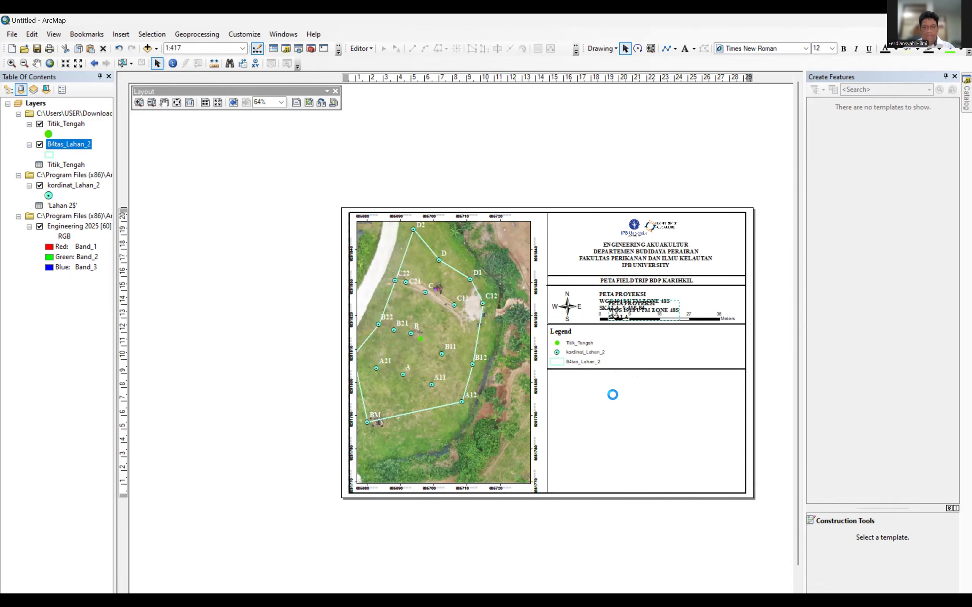
{"action": "left_click_drag", "start_coordinate": [640, 312], "coordinate": [586, 394]}
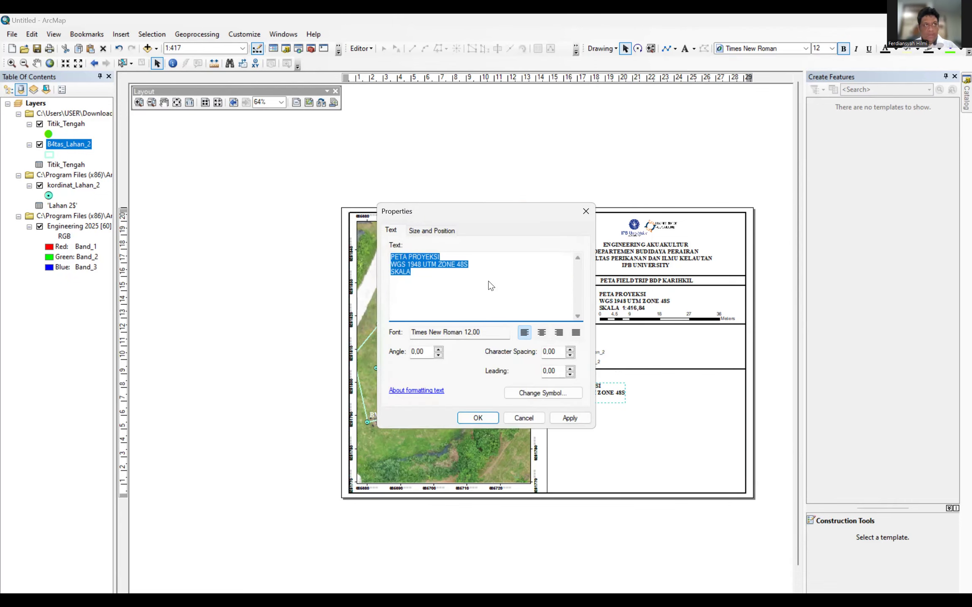
{"action": "type", "text": "PETA I"}
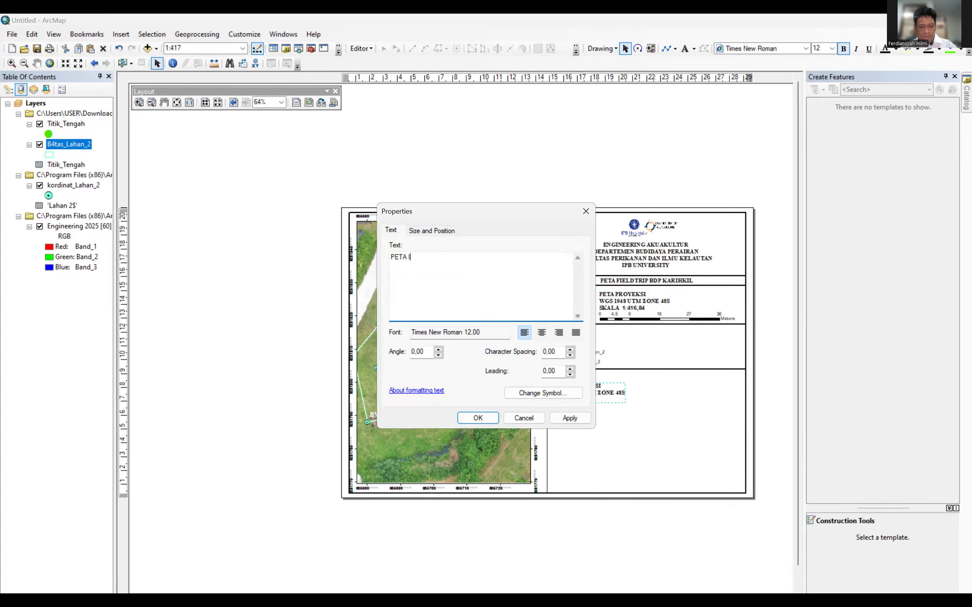
{"action": "type", "text": "NDEKS"}
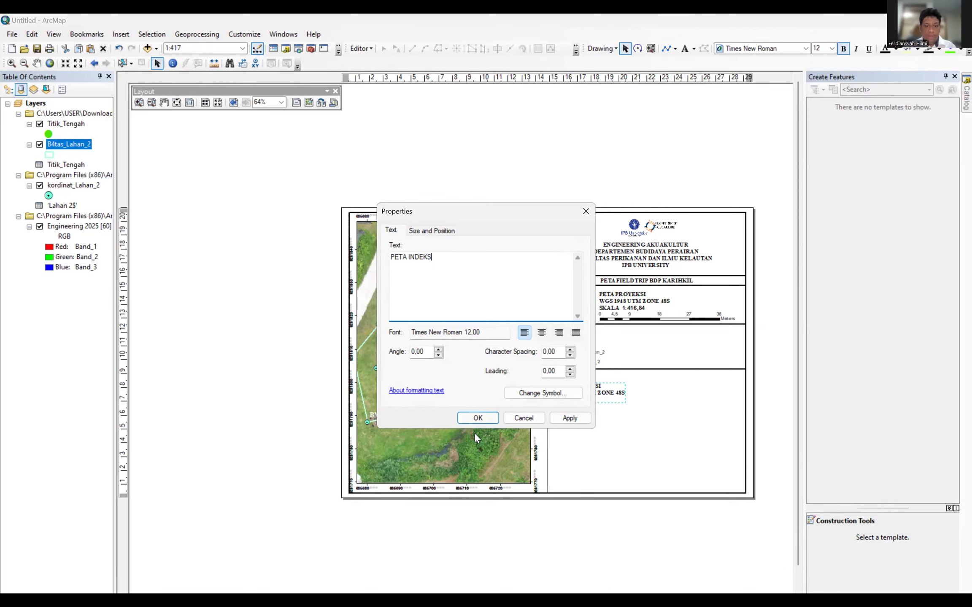
{"action": "left_click", "coordinate": [477, 422]}
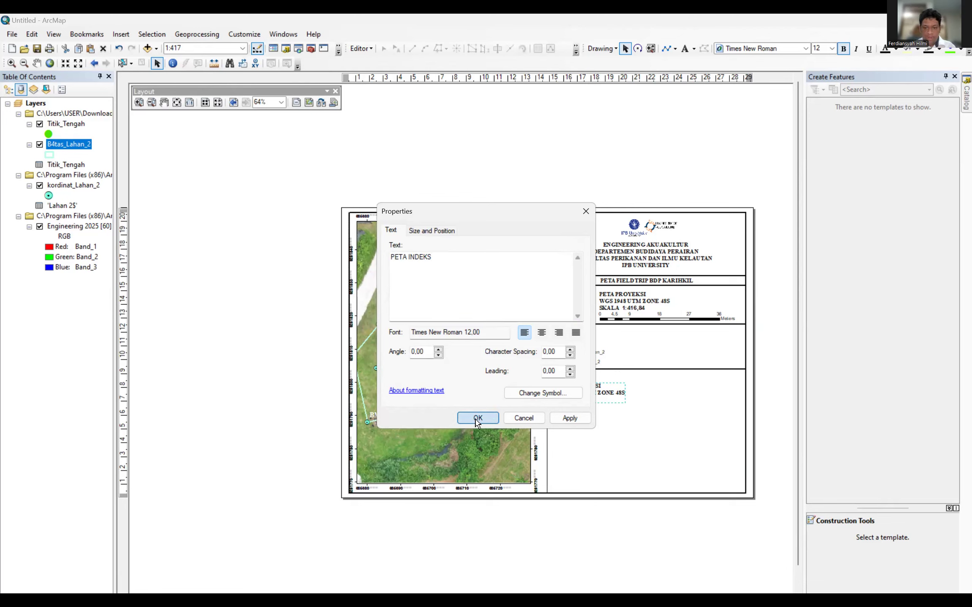
{"action": "left_click_drag", "start_coordinate": [569, 404], "coordinate": [568, 381]}
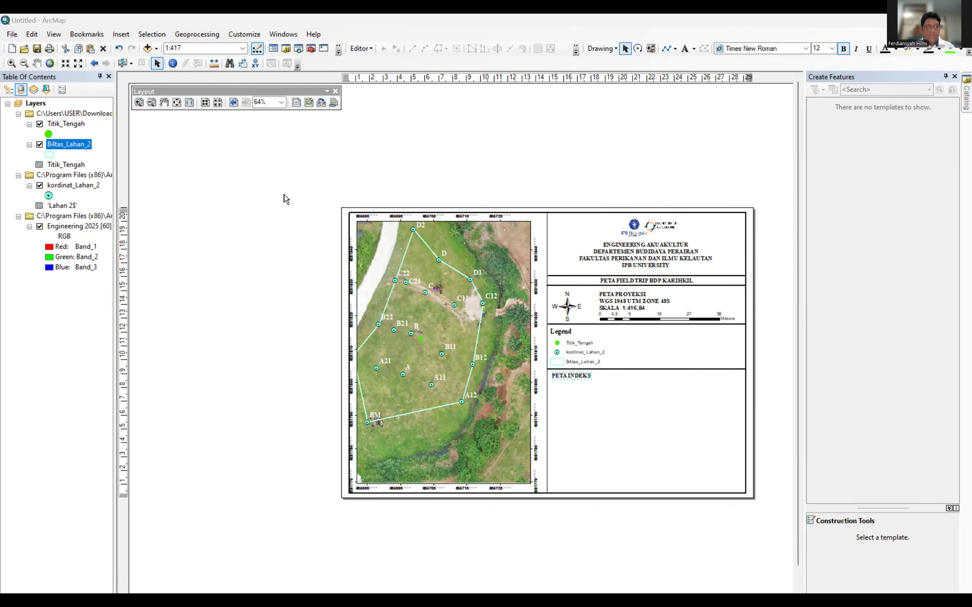
Start inserting a picture and browse the folder locations from the Pictures folder.
{"action": "left_click", "coordinate": [125, 37]}
{"action": "left_click", "coordinate": [135, 168]}
{"action": "left_click_drag", "start_coordinate": [635, 252], "coordinate": [635, 404]}
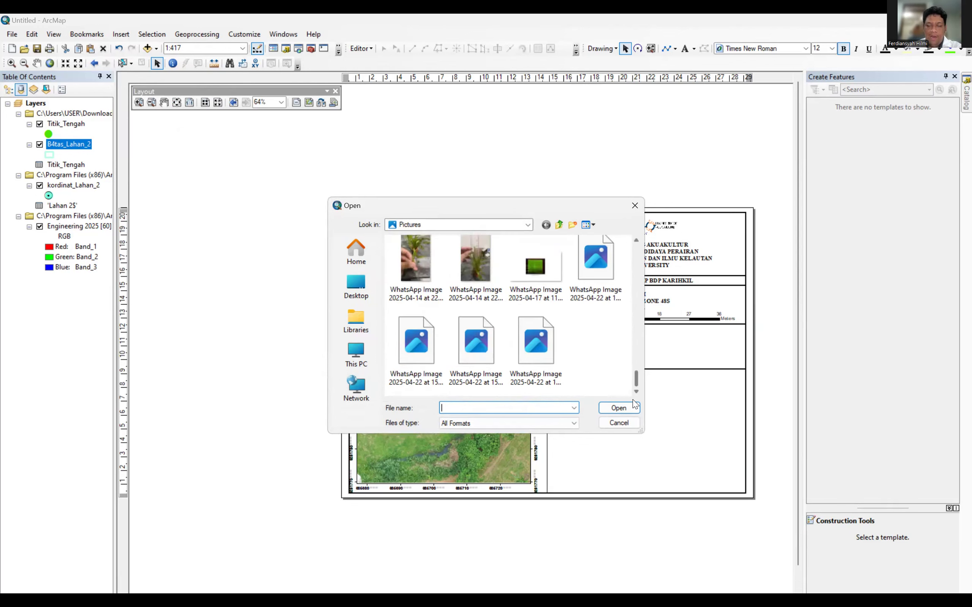
{"action": "left_click_drag", "start_coordinate": [633, 341], "coordinate": [630, 244]}
{"action": "left_click", "coordinate": [505, 222]}
{"action": "left_click", "coordinate": [504, 222]}
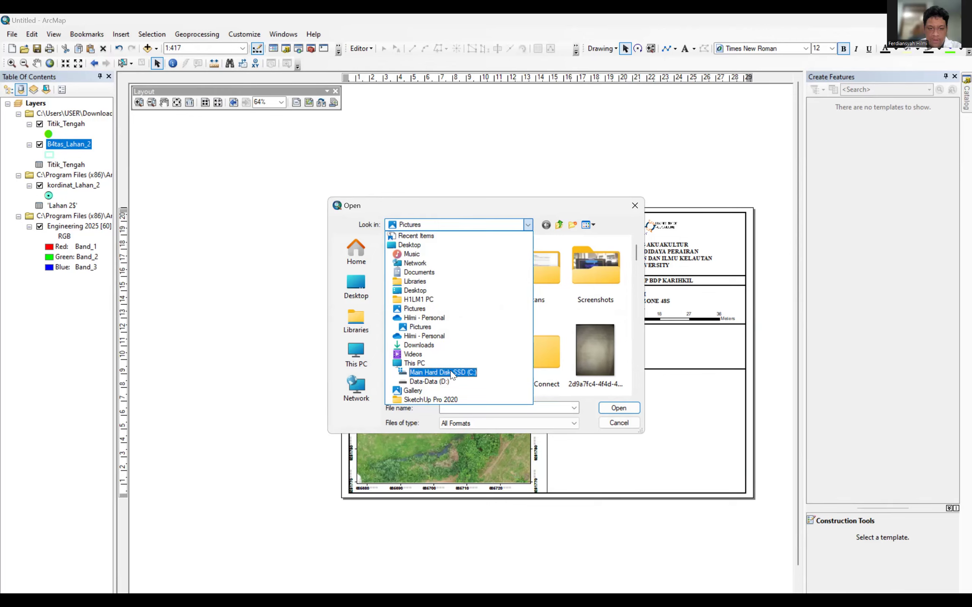
{"action": "left_click", "coordinate": [460, 222]}
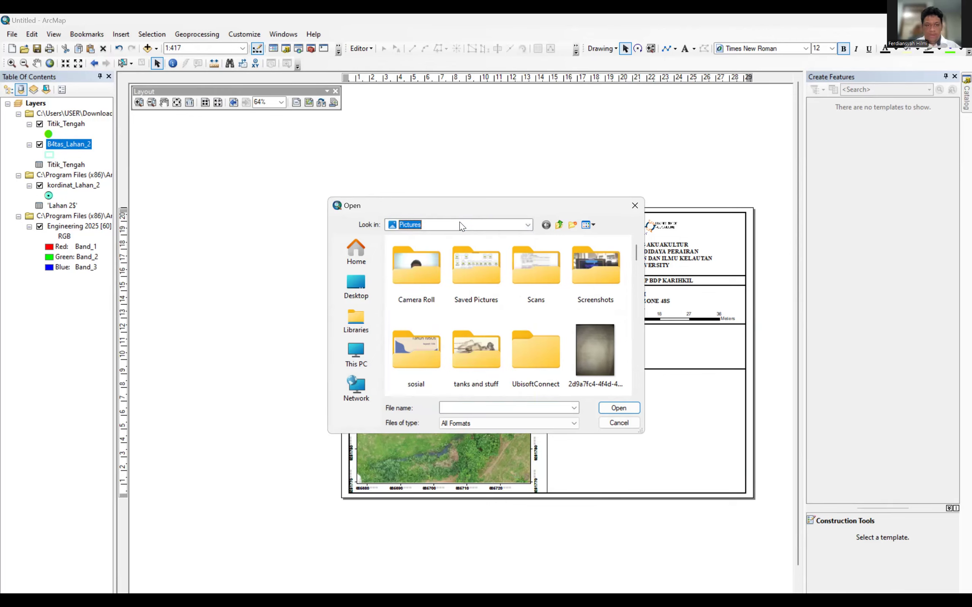
{"action": "scroll", "coordinate": [459, 222], "scroll_direction": "down", "scroll_amount": 3}
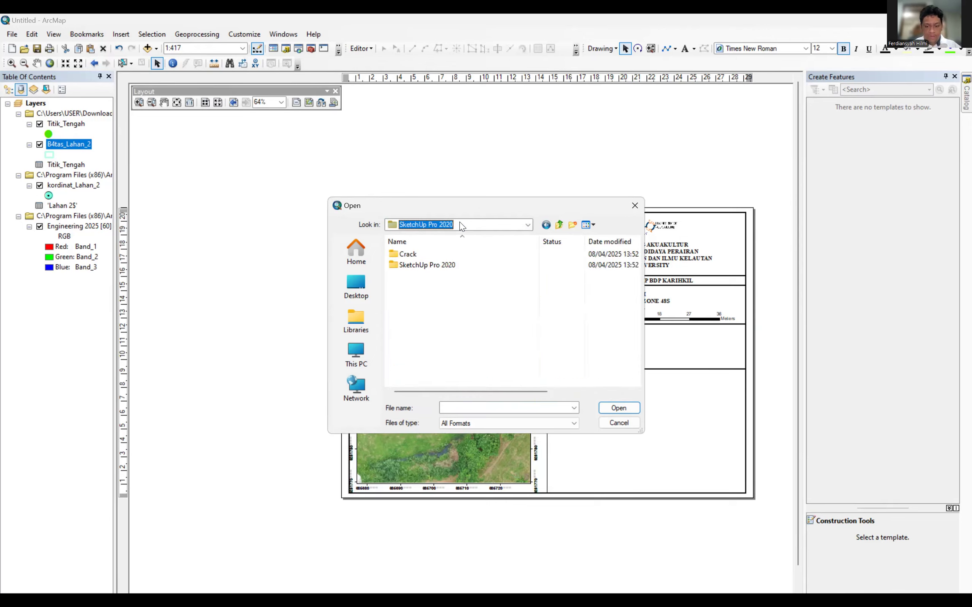
{"action": "scroll", "coordinate": [459, 221], "scroll_direction": "up", "scroll_amount": 3}
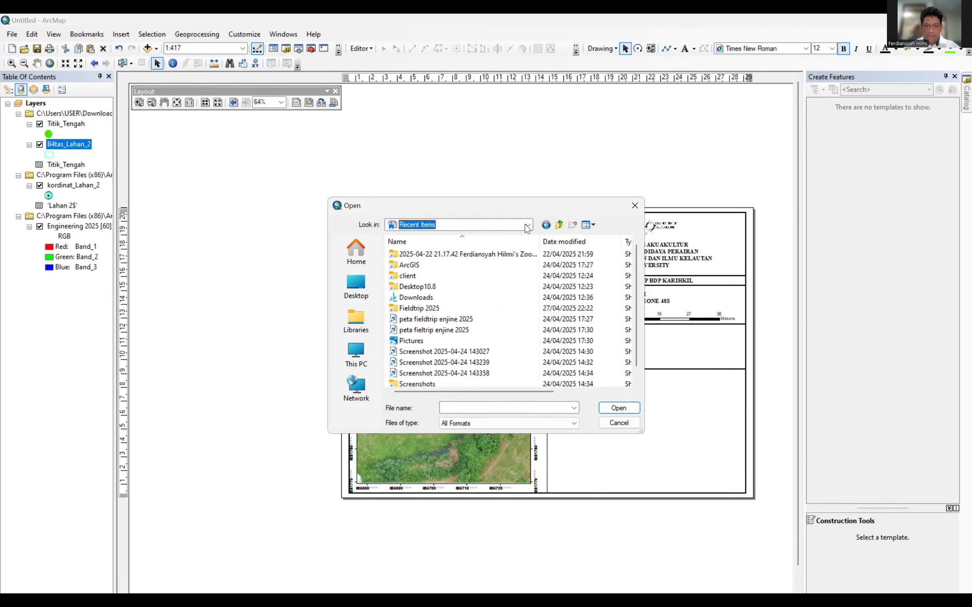
{"action": "left_click", "coordinate": [460, 222]}
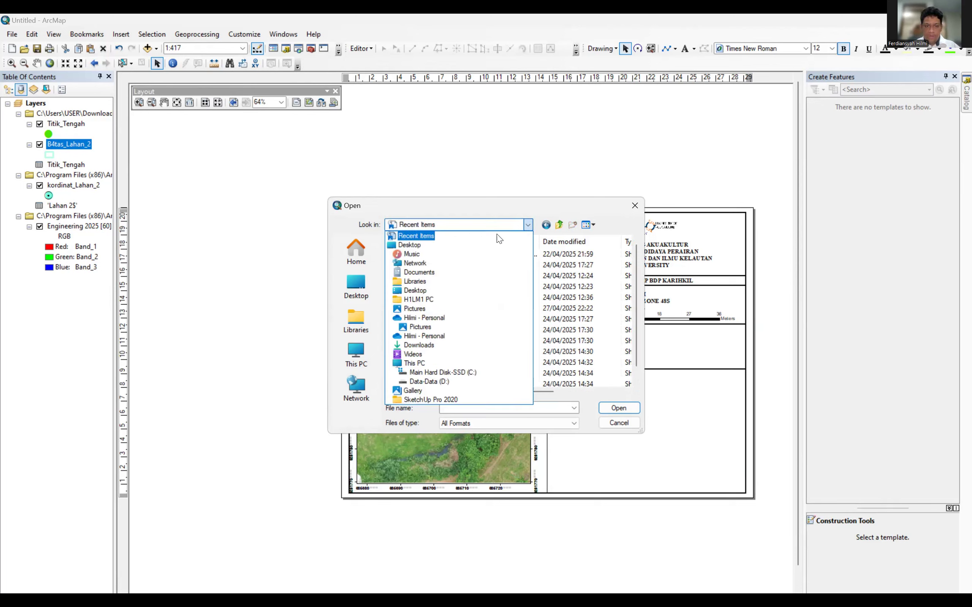
{"action": "left_click", "coordinate": [453, 226]}
{"action": "left_click", "coordinate": [457, 409]}
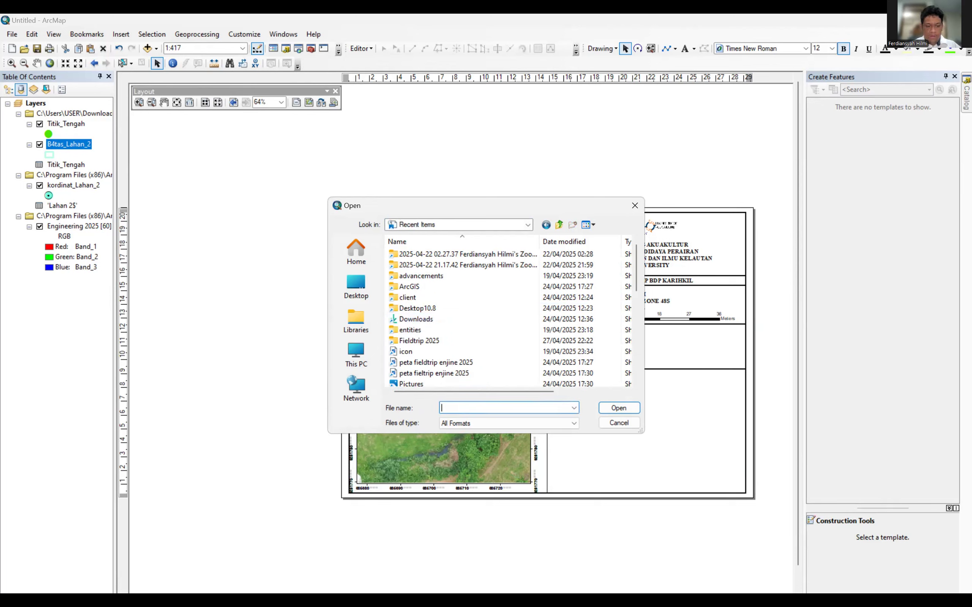
{"action": "type", "text": "SKR"}
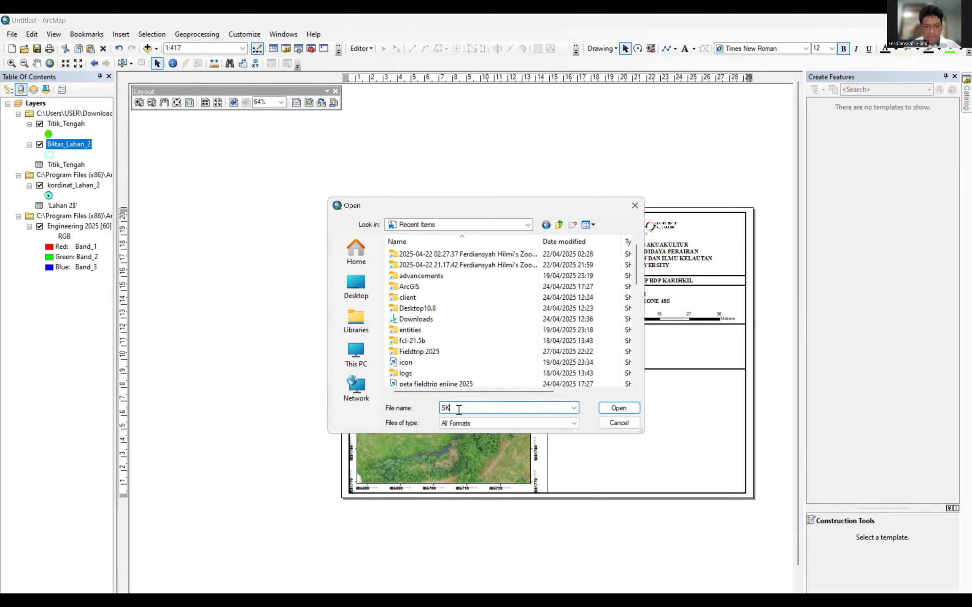
{"action": "key", "text": "BackSpace"}
{"action": "type", "text": "CRENNSHOT"}
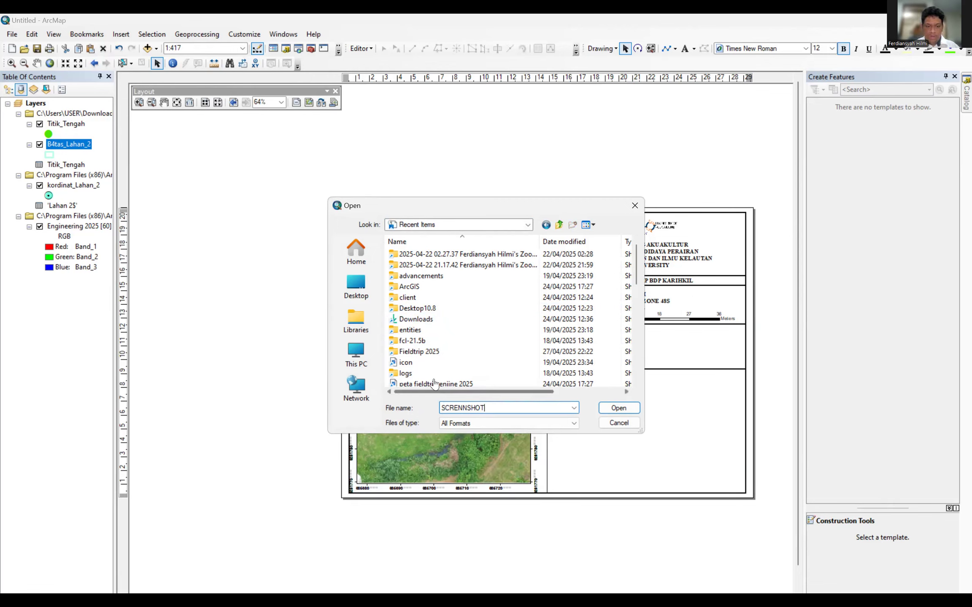
{"action": "left_click", "coordinate": [450, 226]}
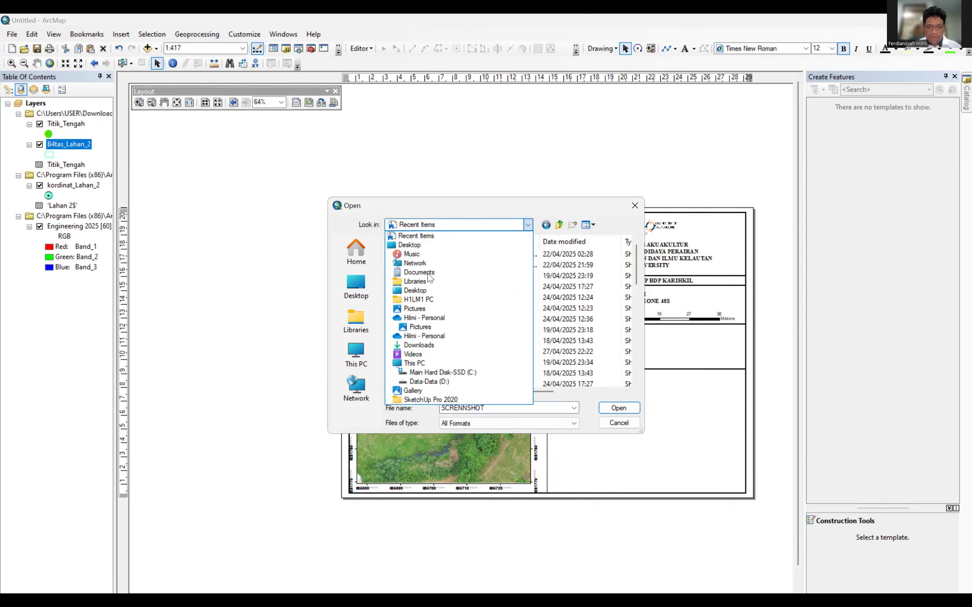
{"action": "left_click", "coordinate": [405, 308]}
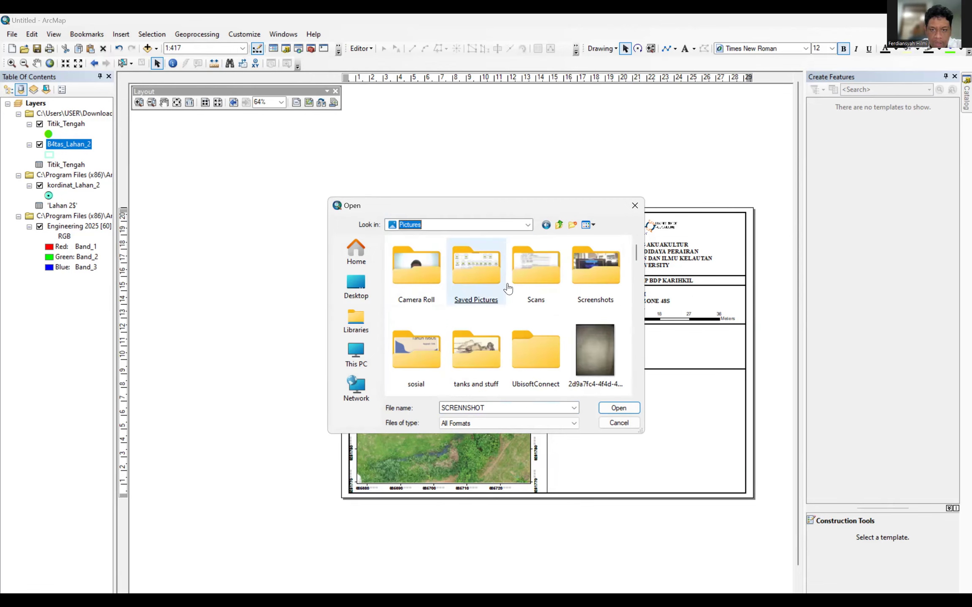
{"action": "double_click", "coordinate": [599, 272]}
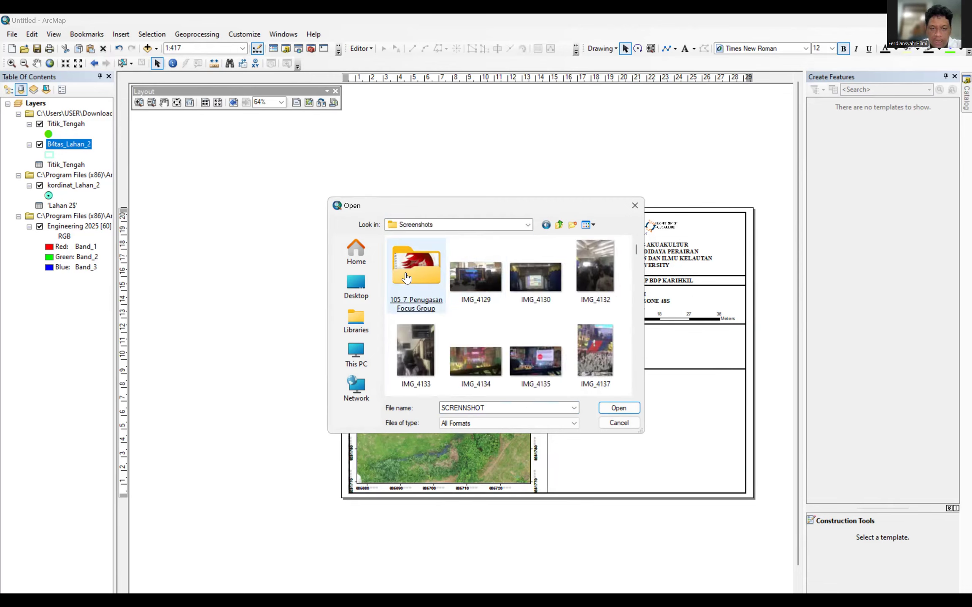
{"action": "left_click_drag", "start_coordinate": [636, 249], "coordinate": [647, 382]}
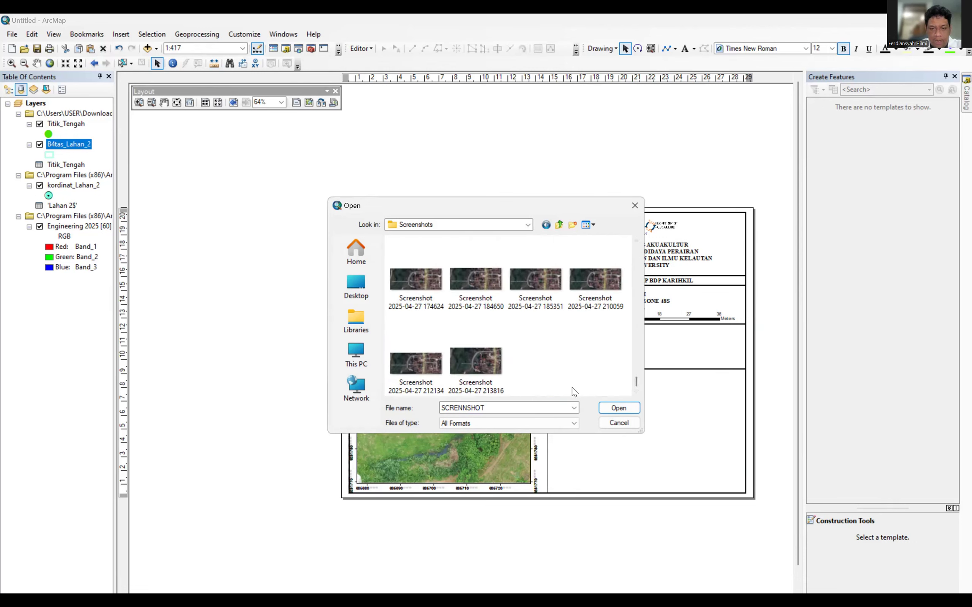
{"action": "left_click", "coordinate": [481, 368]}
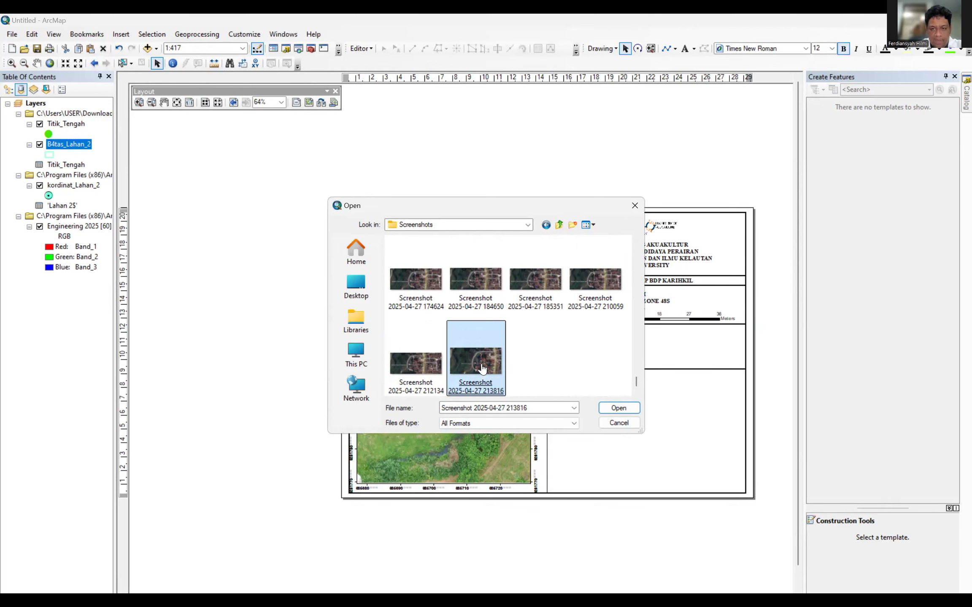
{"action": "double_click", "coordinate": [481, 367]}
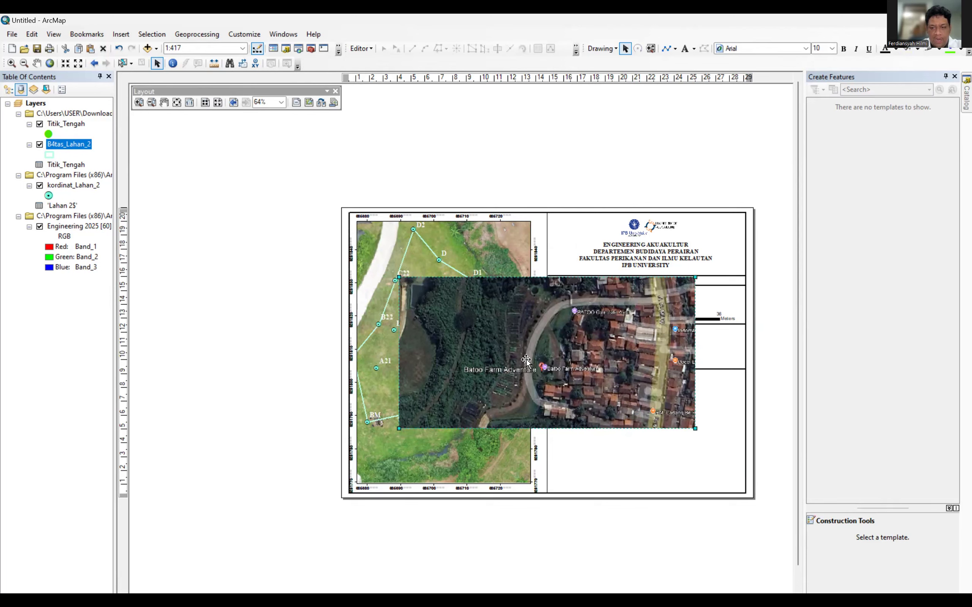
Shrink the aerial image and fit it just beneath the PETA INDEKS heading as the index map.
{"action": "left_click_drag", "start_coordinate": [399, 277], "coordinate": [561, 360]}
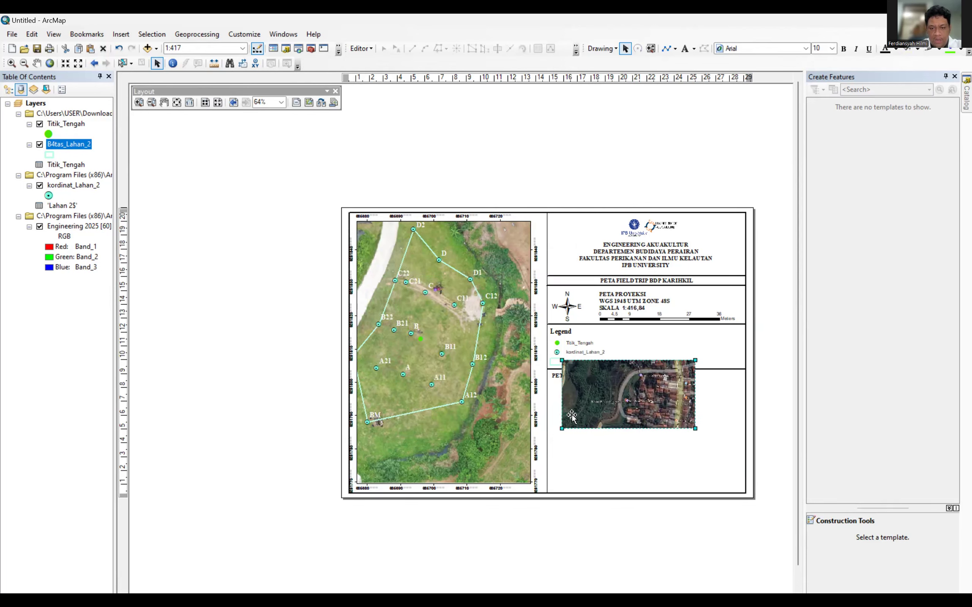
{"action": "left_click_drag", "start_coordinate": [563, 426], "coordinate": [651, 354]}
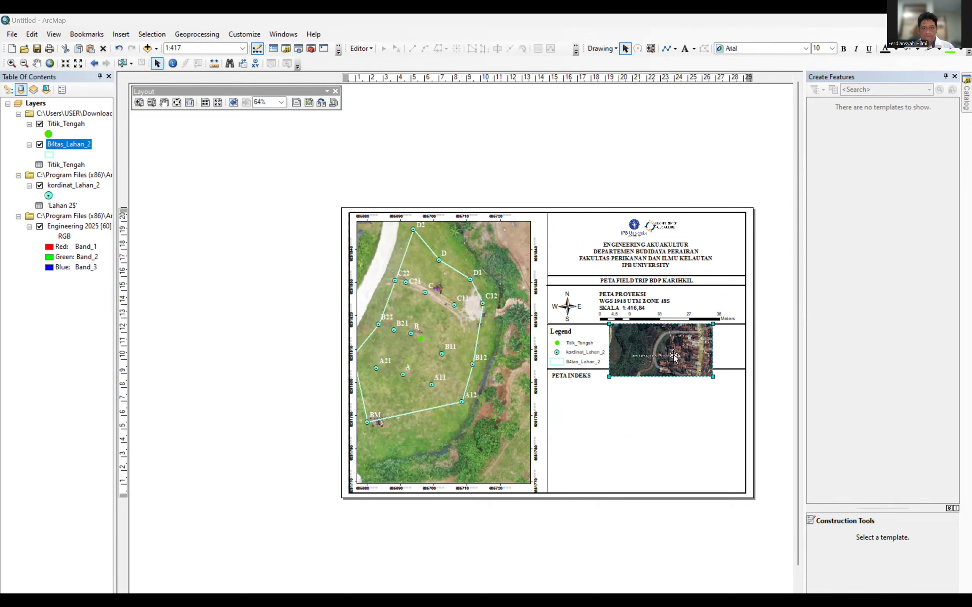
{"action": "left_click_drag", "start_coordinate": [674, 357], "coordinate": [656, 414]}
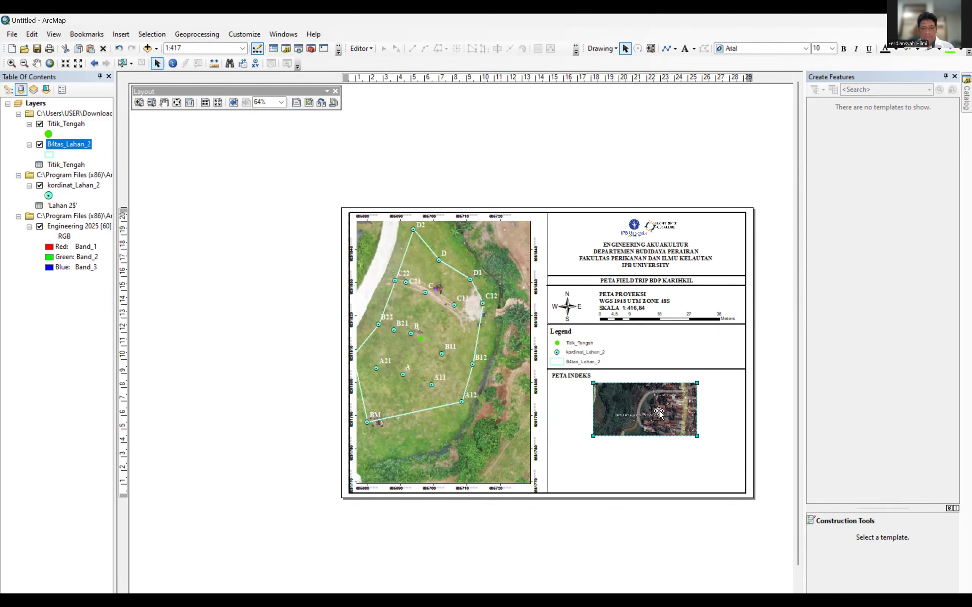
{"action": "left_click_drag", "start_coordinate": [659, 413], "coordinate": [664, 401]}
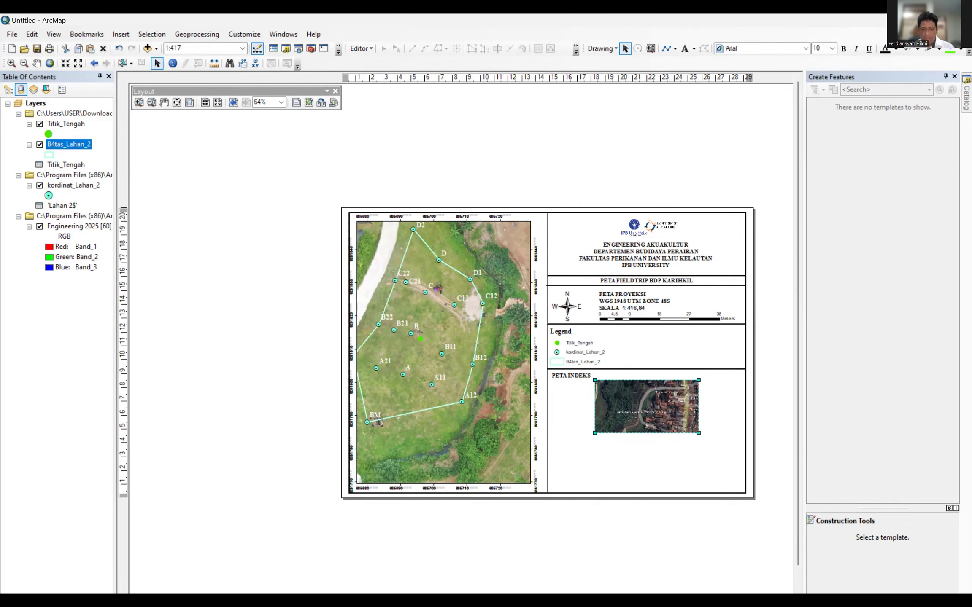
Copy the horizontal divider line and place the duplicate below the index map image.
{"action": "left_click", "coordinate": [643, 324]}
{"action": "right_click", "coordinate": [642, 324]}
{"action": "left_click", "coordinate": [671, 369]}
{"action": "left_click", "coordinate": [649, 440]}
{"action": "right_click", "coordinate": [649, 440]}
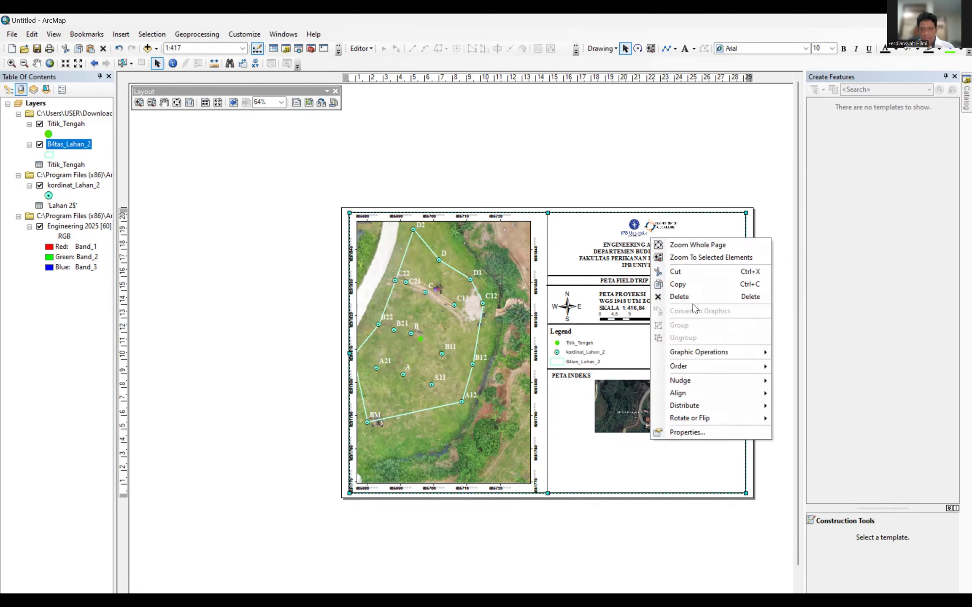
{"action": "left_click", "coordinate": [605, 451]}
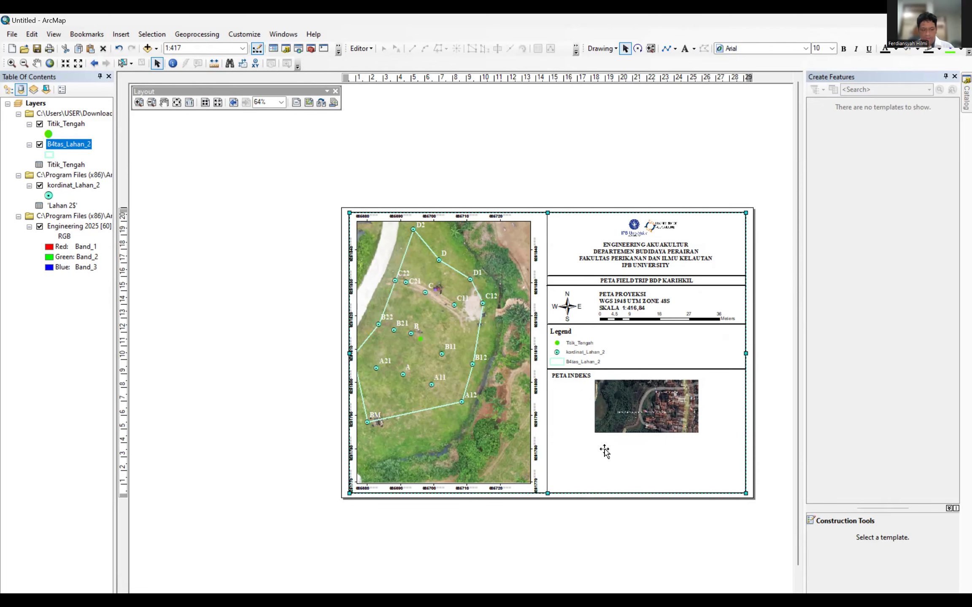
{"action": "key", "text": "ctrl+v"}
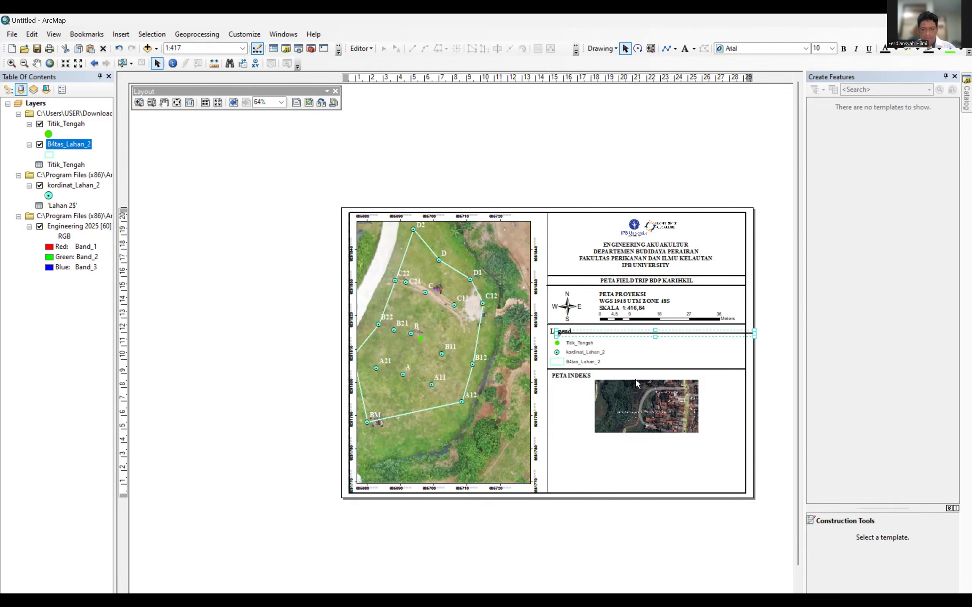
{"action": "left_click_drag", "start_coordinate": [628, 423], "coordinate": [637, 441]}
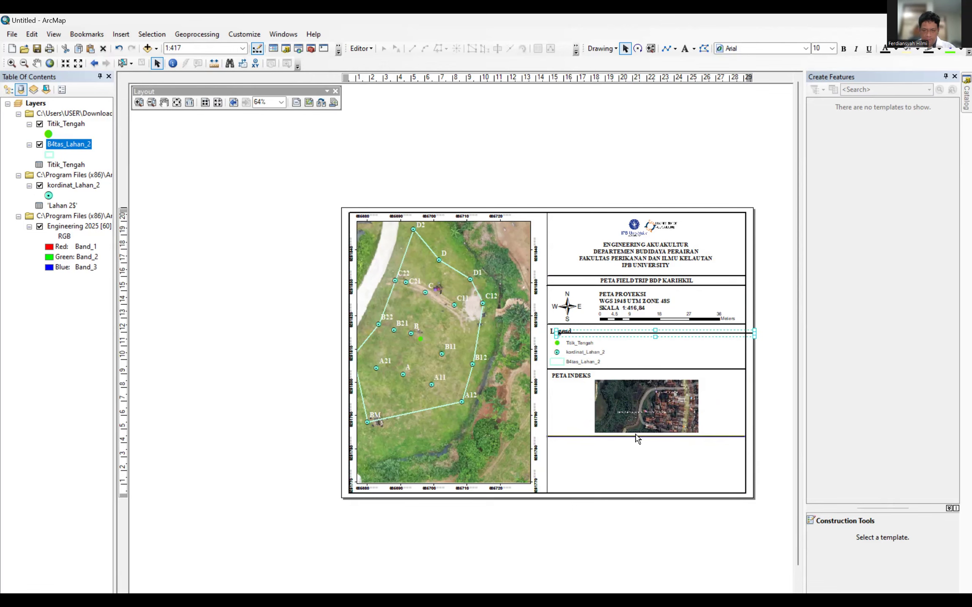
{"action": "left_click", "coordinate": [635, 438]}
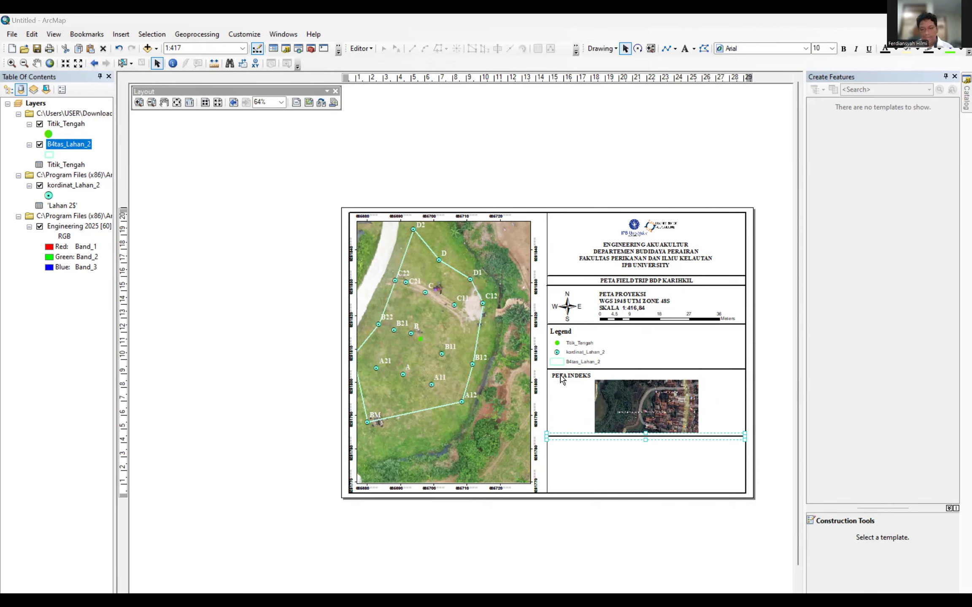
Paste a copy of the PETA INDEKS heading into the bottom panel and open its properties.
{"action": "left_click", "coordinate": [591, 449]}
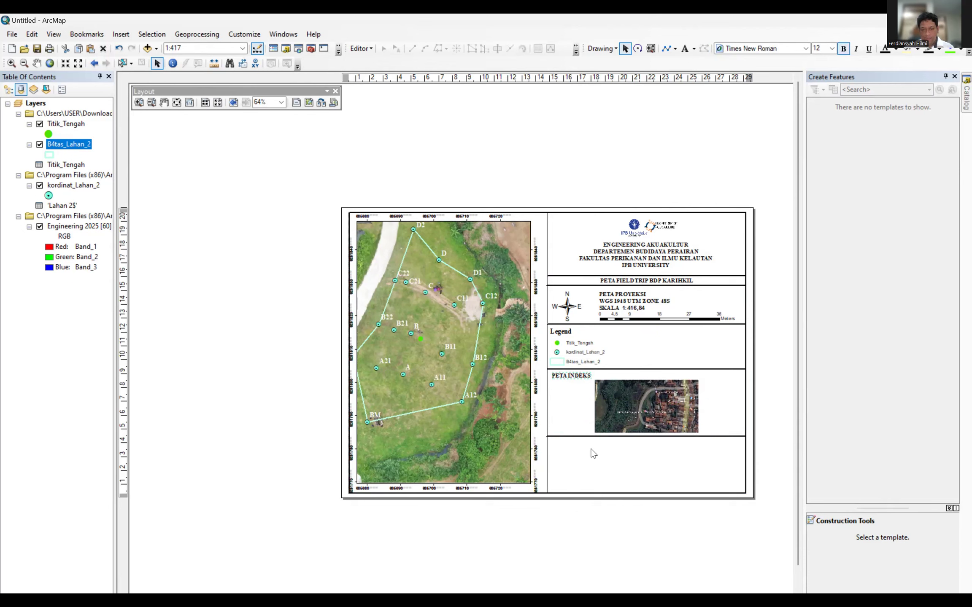
{"action": "key", "text": "ctrl+v"}
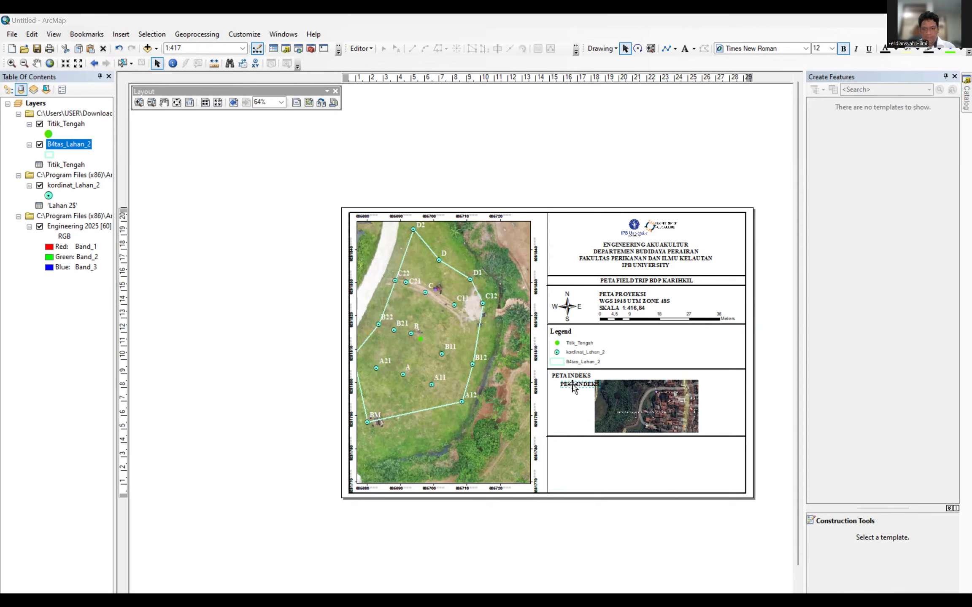
{"action": "left_click_drag", "start_coordinate": [573, 387], "coordinate": [564, 447]}
{"action": "left_click", "coordinate": [562, 444]}
{"action": "double_click", "coordinate": [562, 443]}
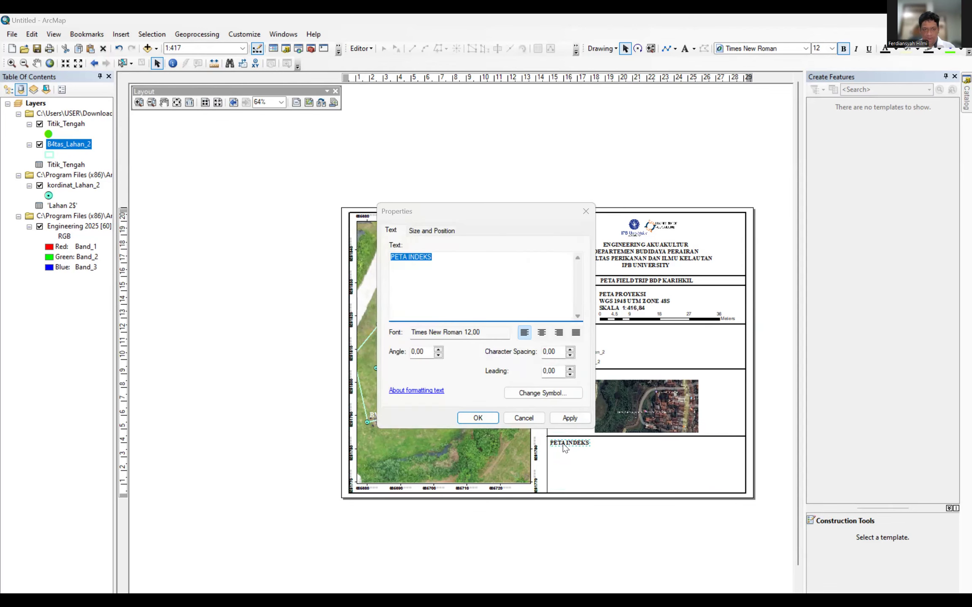
Change the copied text to 'SUMBER:' over 'DATA LAPANG WGS 1984 UTM ZONE 48S 2025'.
{"action": "type", "text": "SU"}
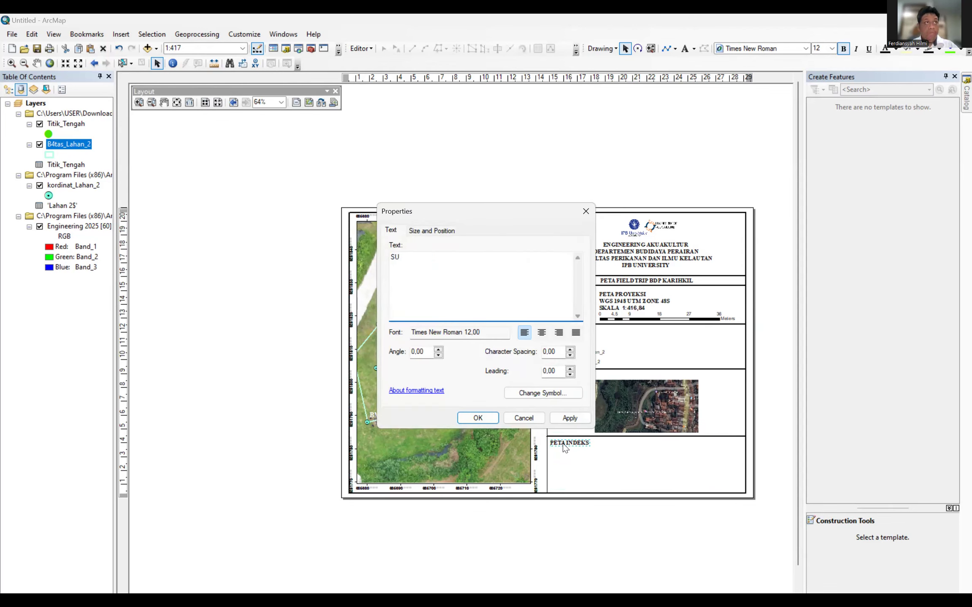
{"action": "type", "text": "MBER"}
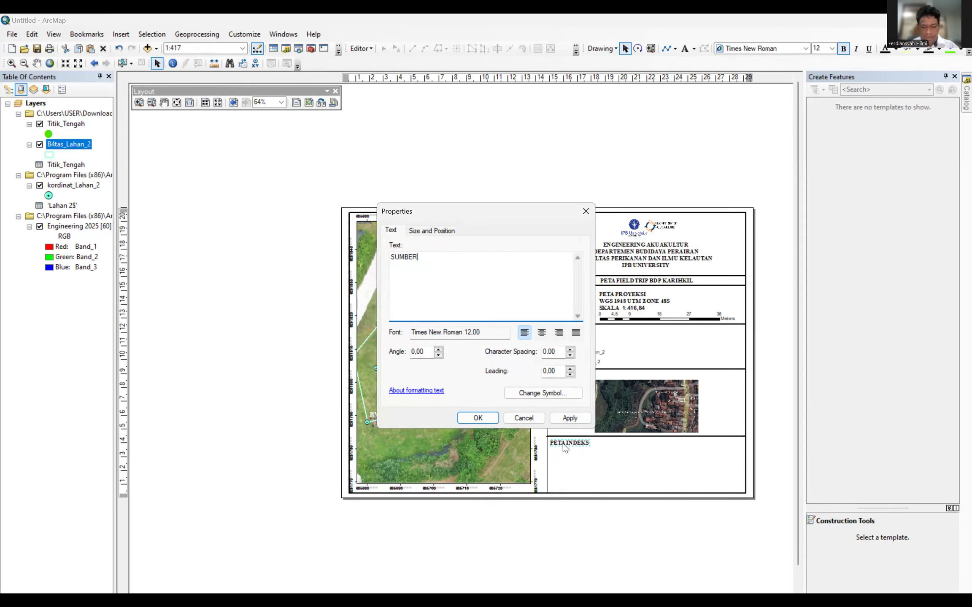
{"action": "type", "text": ":"}
{"action": "key", "text": "Return"}
{"action": "type", "text": "d"}
{"action": "key", "text": "BackSpace"}
{"action": "type", "text": "DATA LAPANG"}
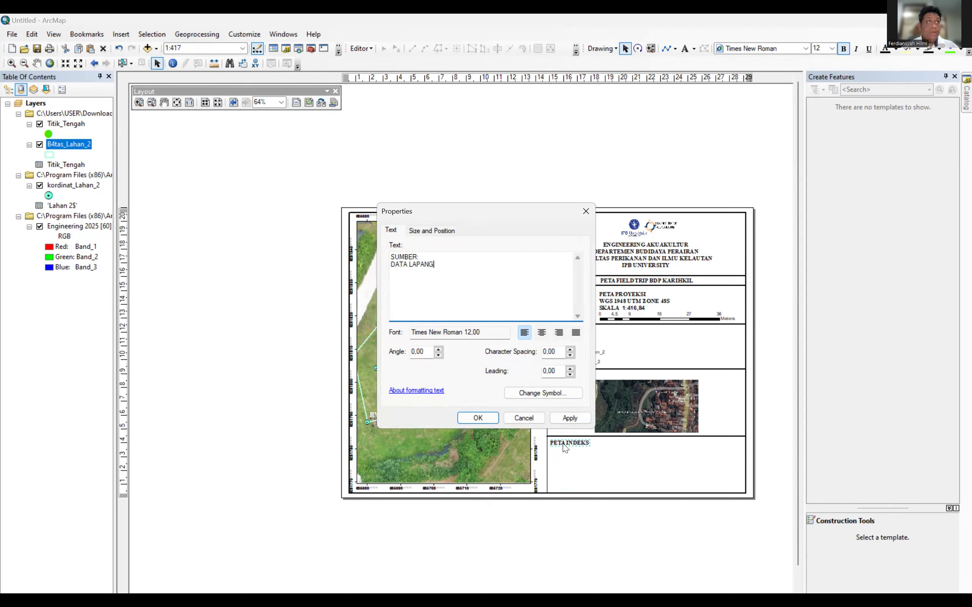
{"action": "type", "text": " WGS "}
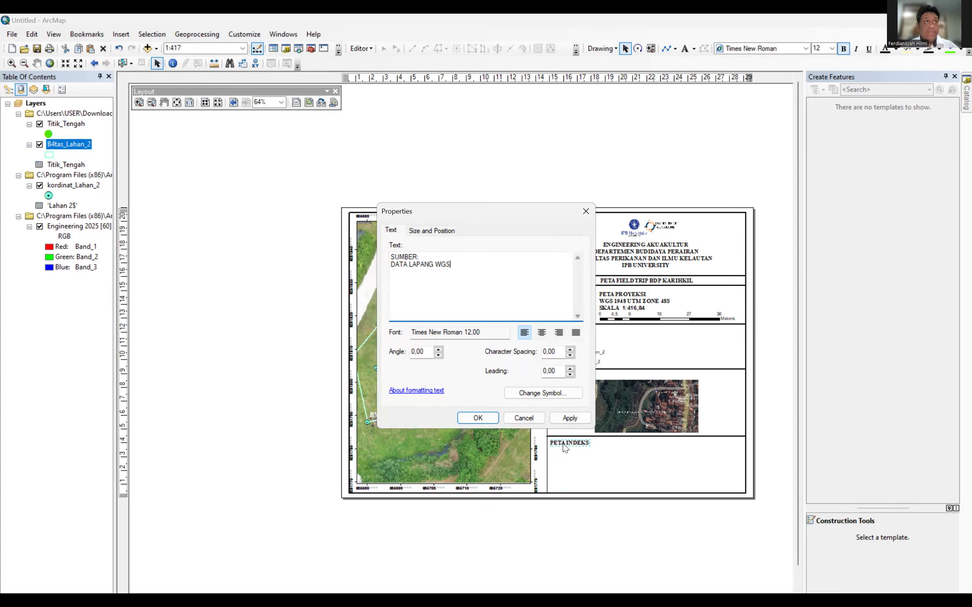
{"action": "type", "text": "19"}
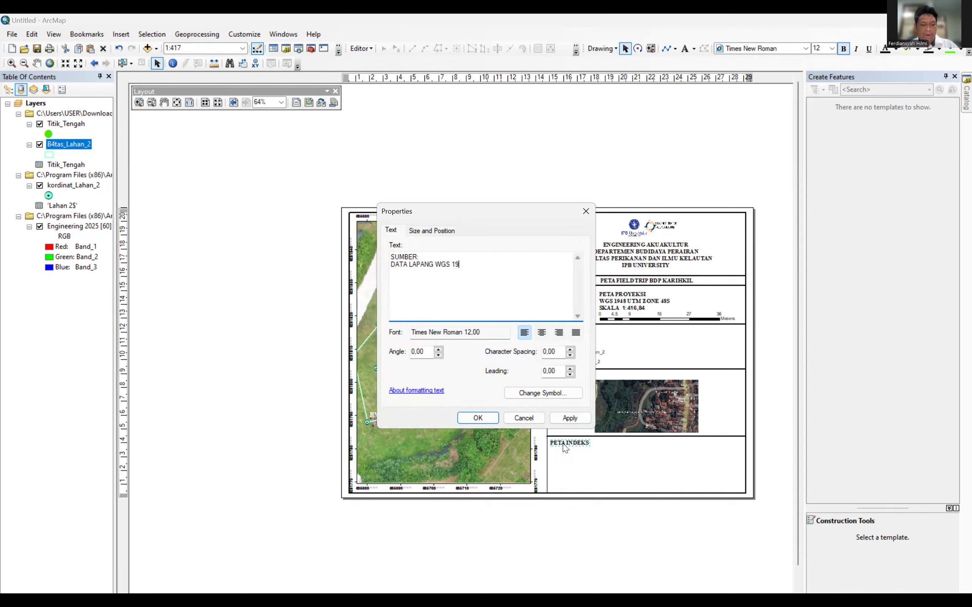
{"action": "type", "text": "84 "}
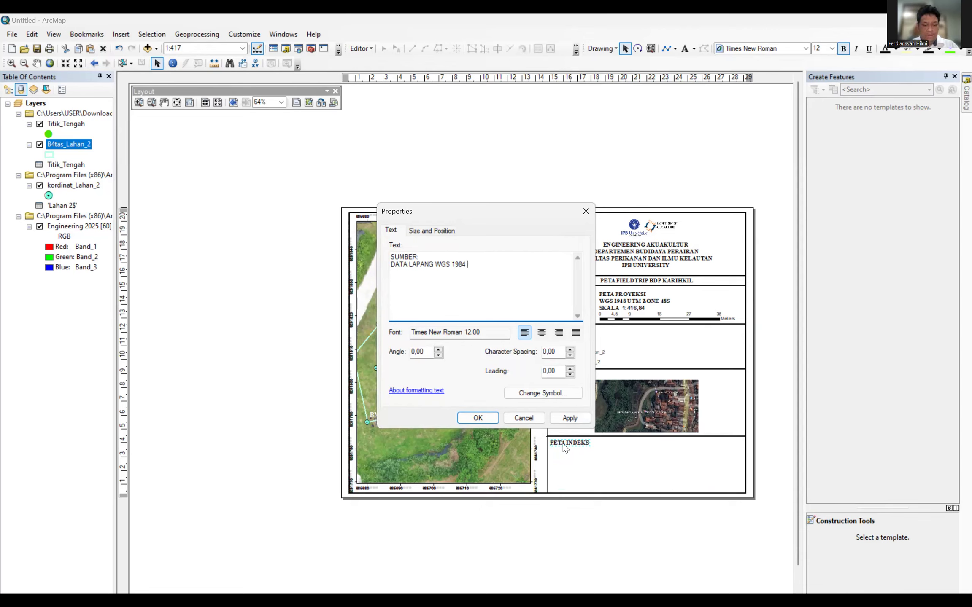
{"action": "type", "text": "UTM ZONE 48S 2025"}
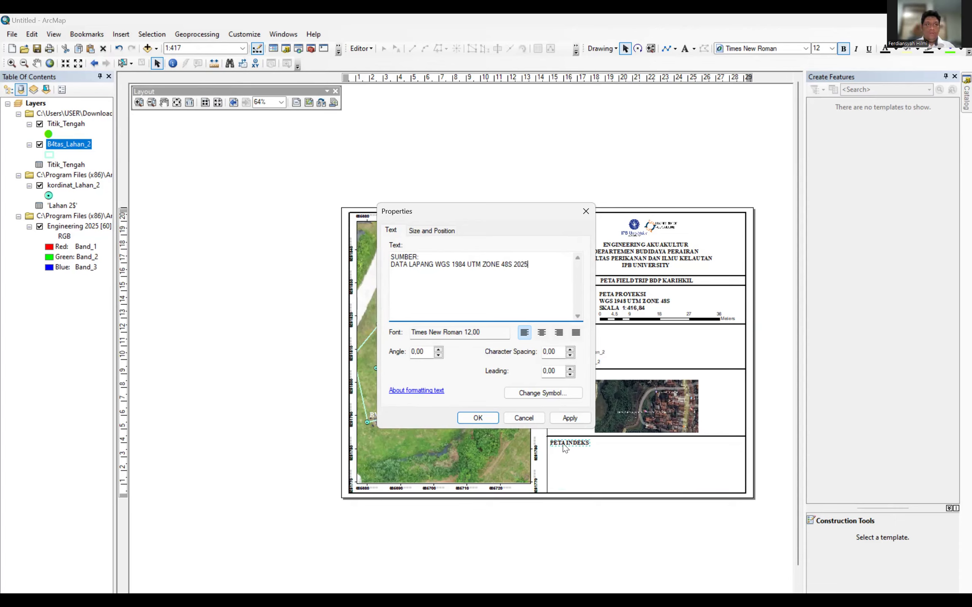
{"action": "key", "text": "alt+Tab"}
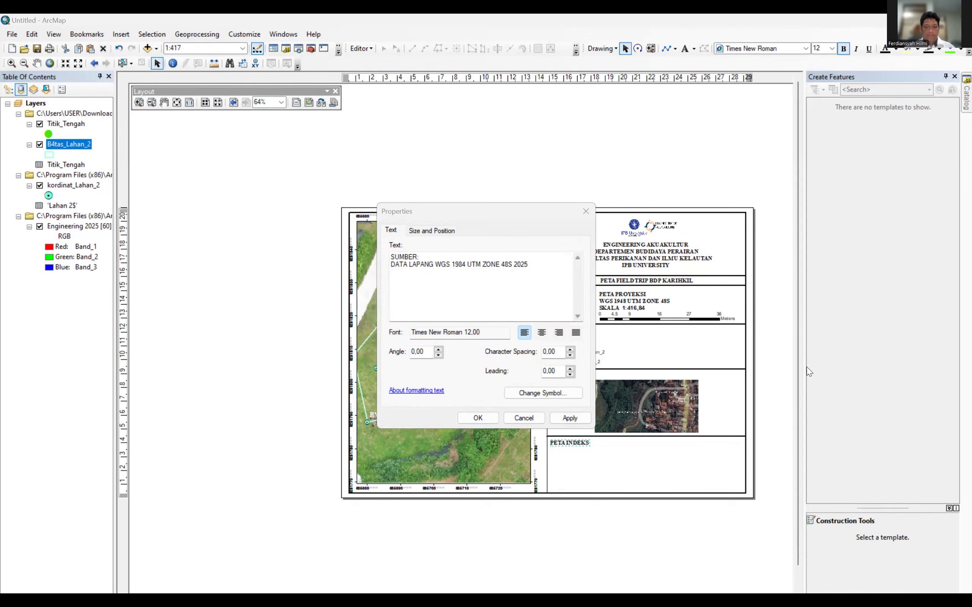
{"action": "left_click", "coordinate": [477, 418]}
{"action": "left_click_drag", "start_coordinate": [570, 452], "coordinate": [577, 454]}
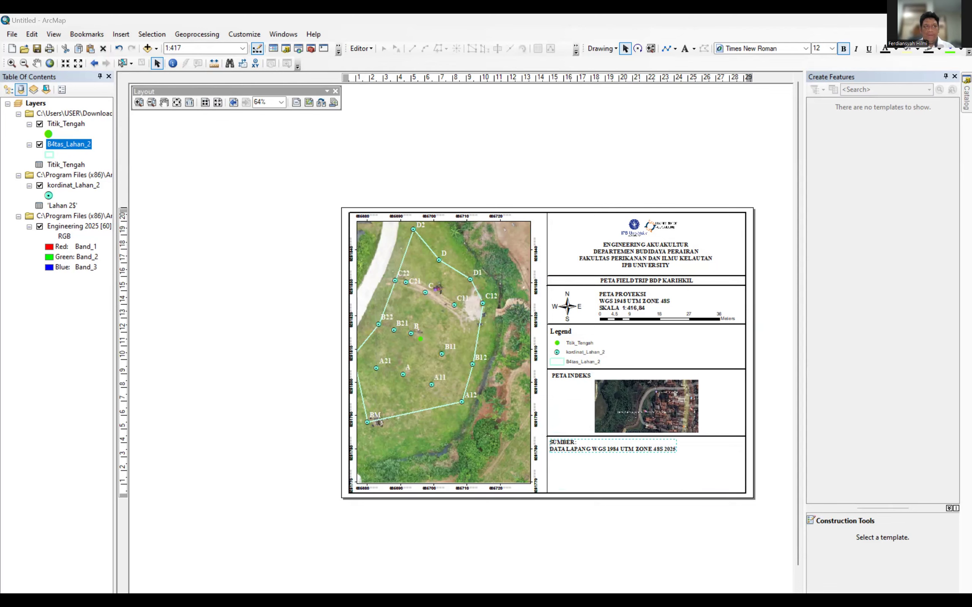
Duplicate the divider line and place it below the source note.
{"action": "right_click", "coordinate": [719, 437]}
{"action": "left_click", "coordinate": [742, 278]}
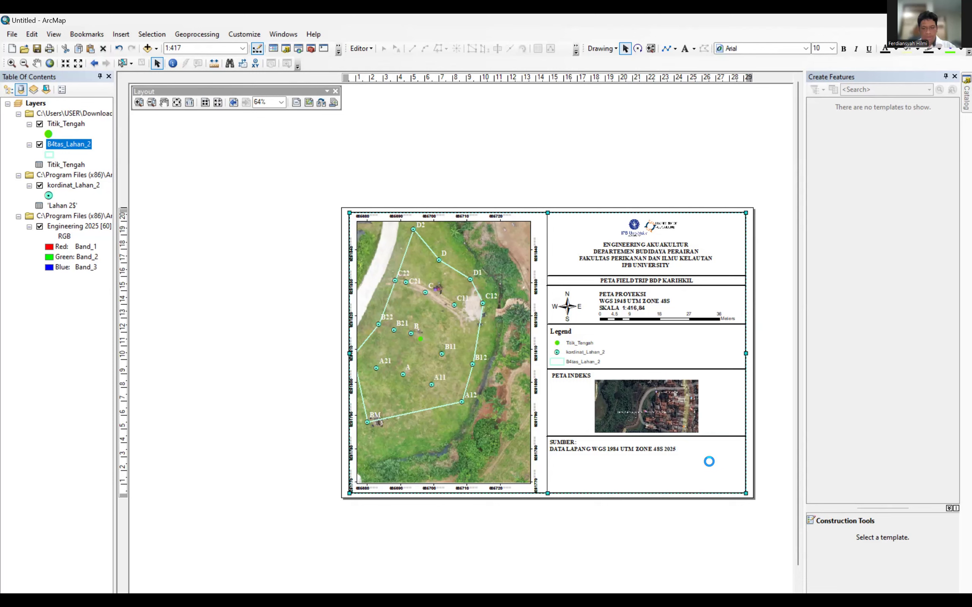
{"action": "key", "text": "ctrl+v"}
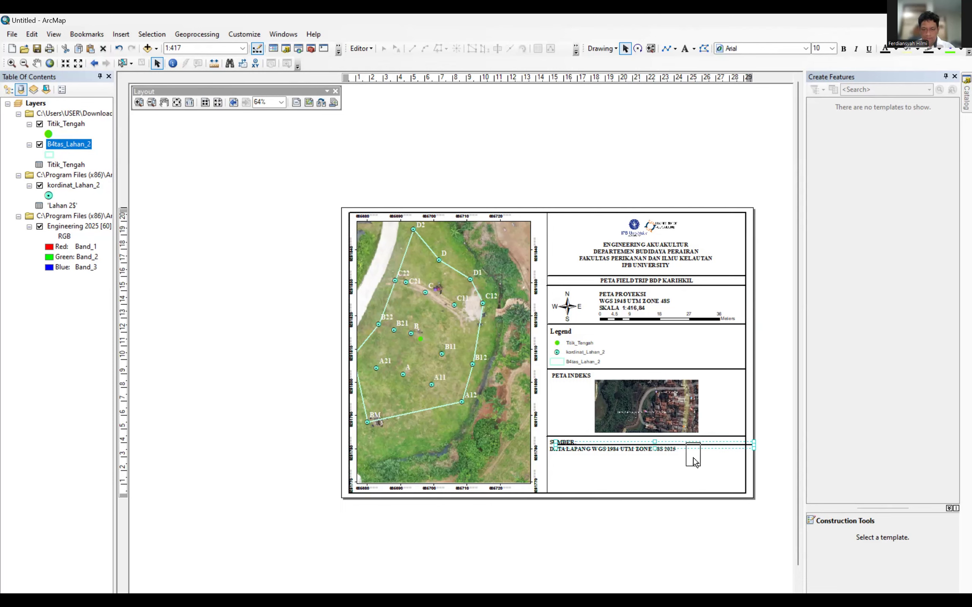
{"action": "left_click", "coordinate": [698, 465]}
{"action": "left_click", "coordinate": [698, 445]}
{"action": "left_click_drag", "start_coordinate": [698, 445], "coordinate": [690, 470]}
{"action": "key", "text": "alt+Tab"}
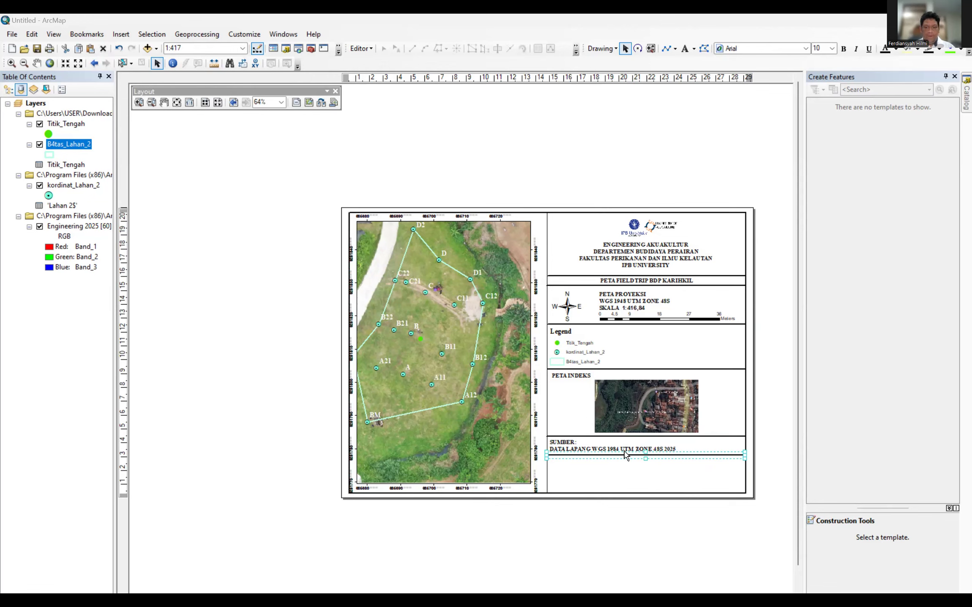
Copy the SUMBER source note and paste a duplicate.
{"action": "left_click", "coordinate": [552, 443]}
{"action": "left_click", "coordinate": [599, 475]}
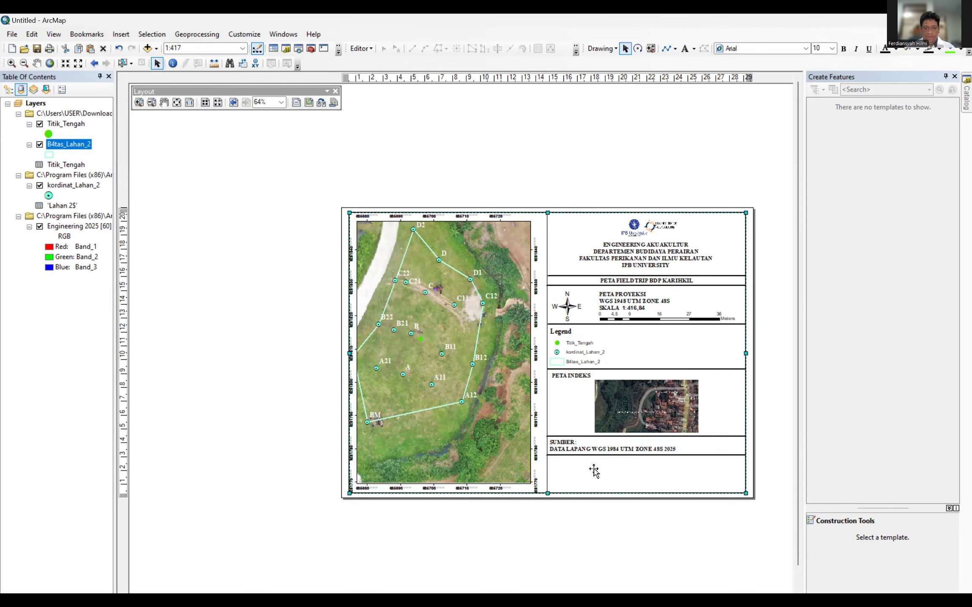
{"action": "right_click", "coordinate": [603, 399]}
{"action": "left_click", "coordinate": [568, 469]}
{"action": "key", "text": "ctrl+v"}
Move the pasted copy into the lowest panel, then delete the accidentally pasted picture.
{"action": "left_click_drag", "start_coordinate": [522, 361], "coordinate": [618, 474]}
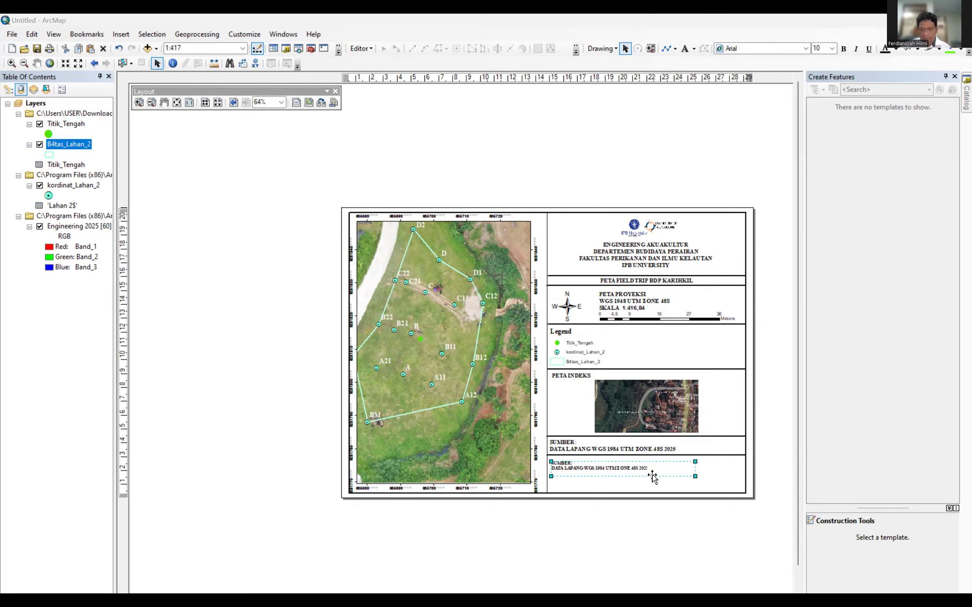
{"action": "double_click", "coordinate": [643, 464]}
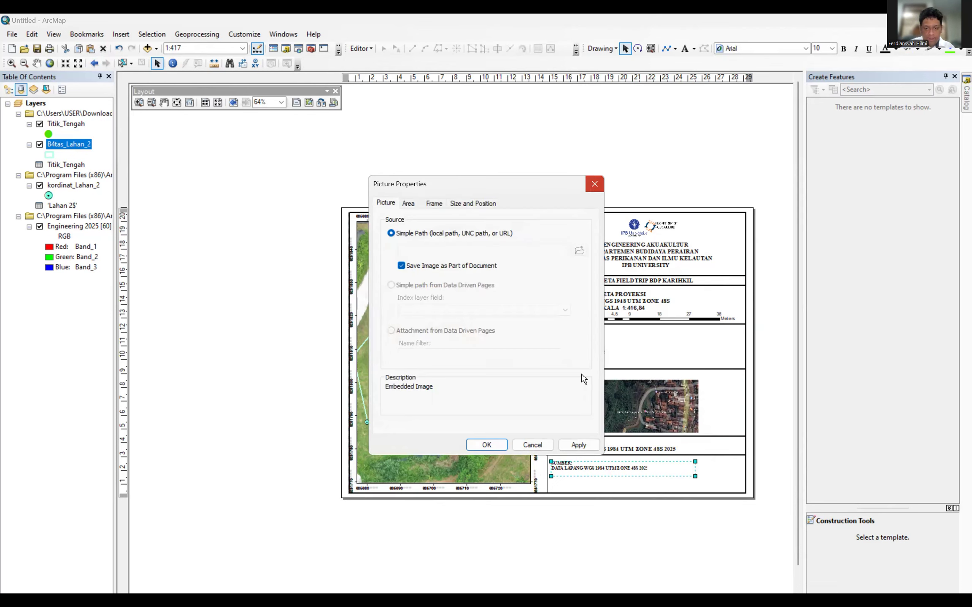
{"action": "key", "text": "Escape"}
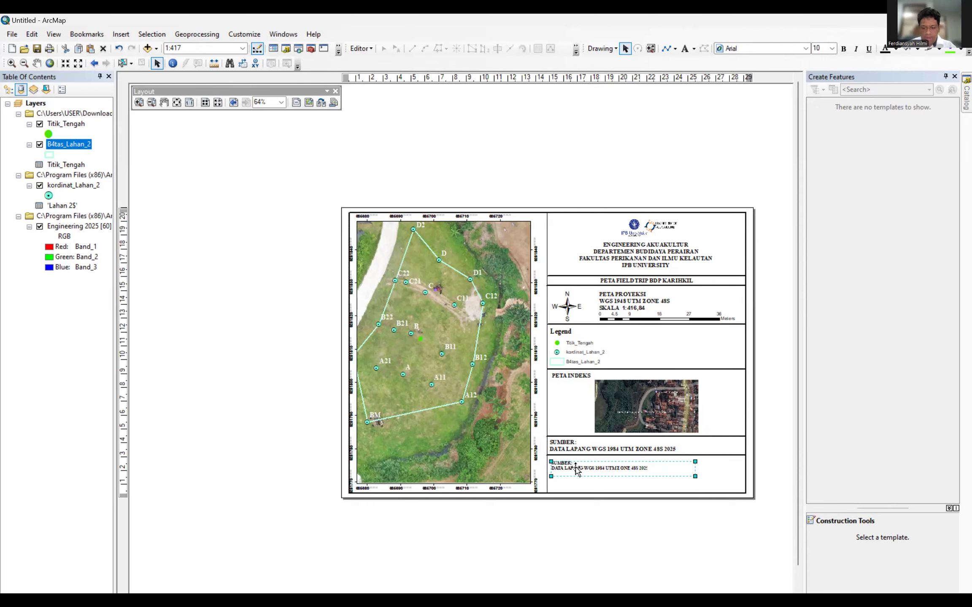
{"action": "right_click", "coordinate": [577, 469]}
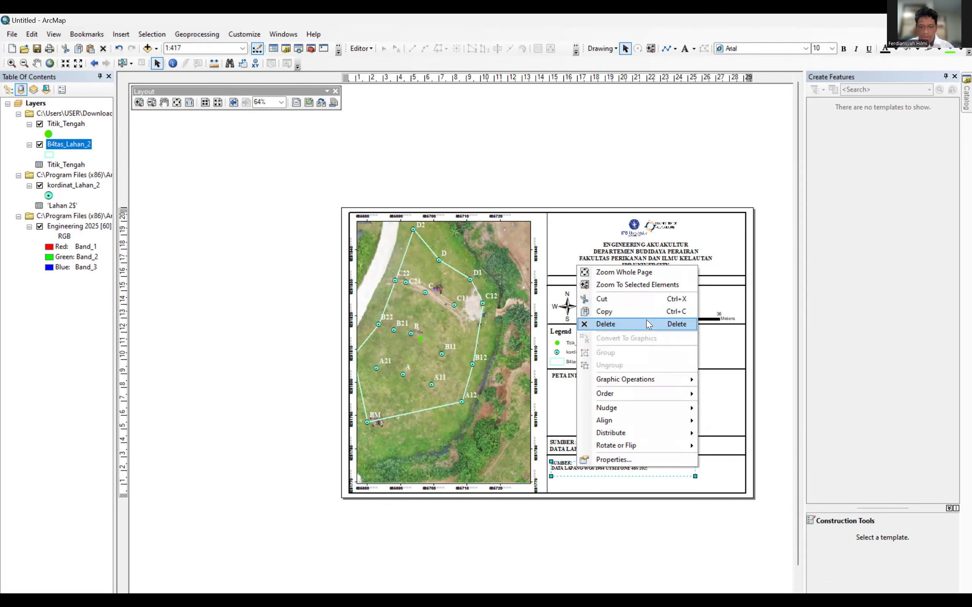
{"action": "left_click", "coordinate": [646, 323]}
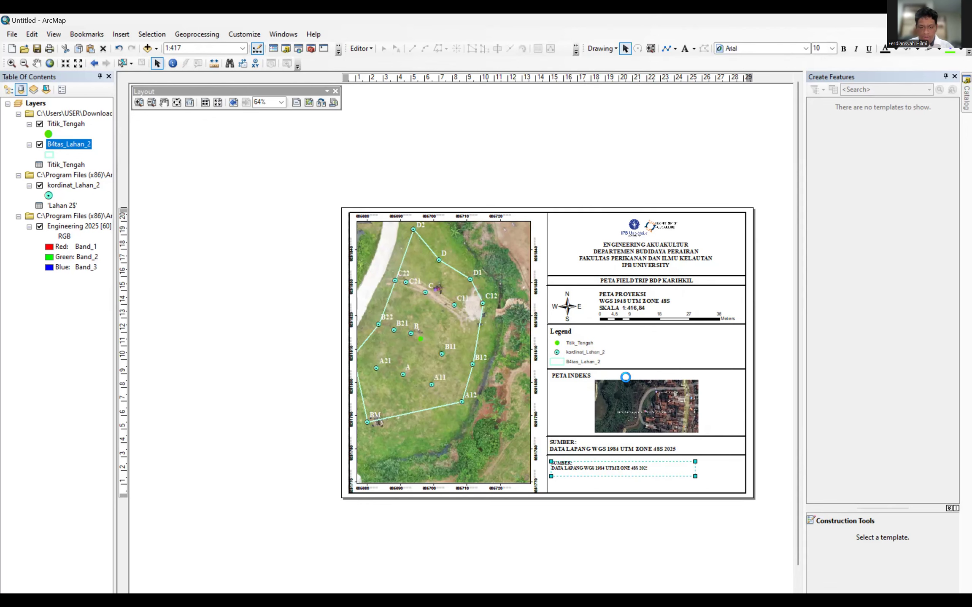
Copy the original SUMBER note and drag the duplicate into the lowest panel.
{"action": "left_click", "coordinate": [575, 450]}
{"action": "right_click", "coordinate": [576, 450]}
{"action": "left_click", "coordinate": [608, 288]}
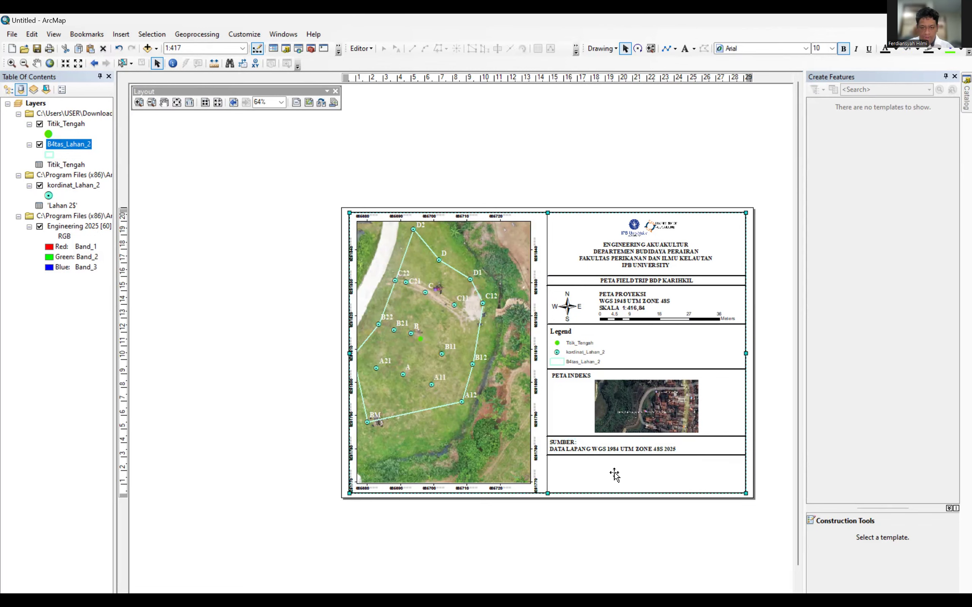
{"action": "key", "text": "ctrl+v"}
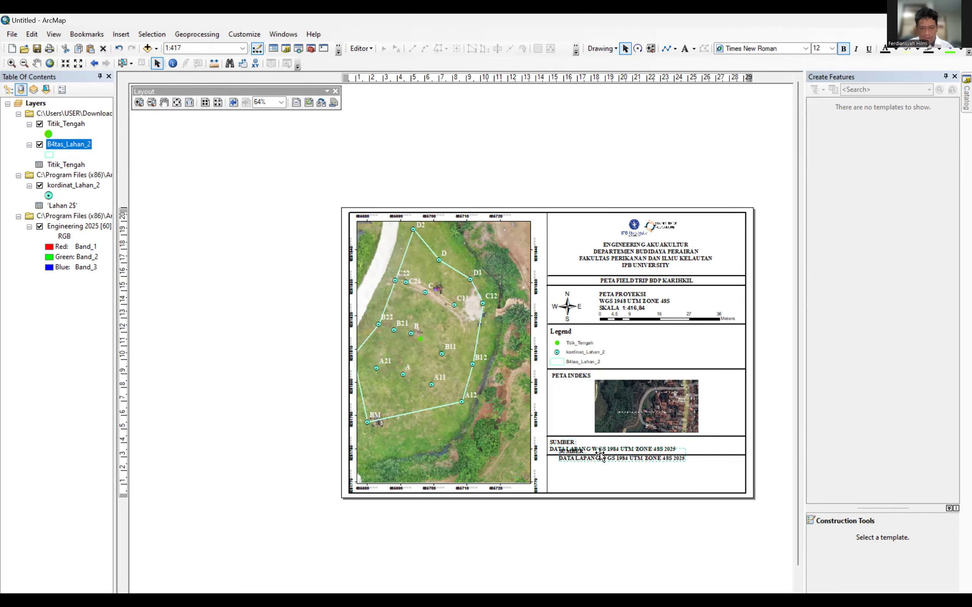
{"action": "left_click_drag", "start_coordinate": [589, 461], "coordinate": [575, 468]}
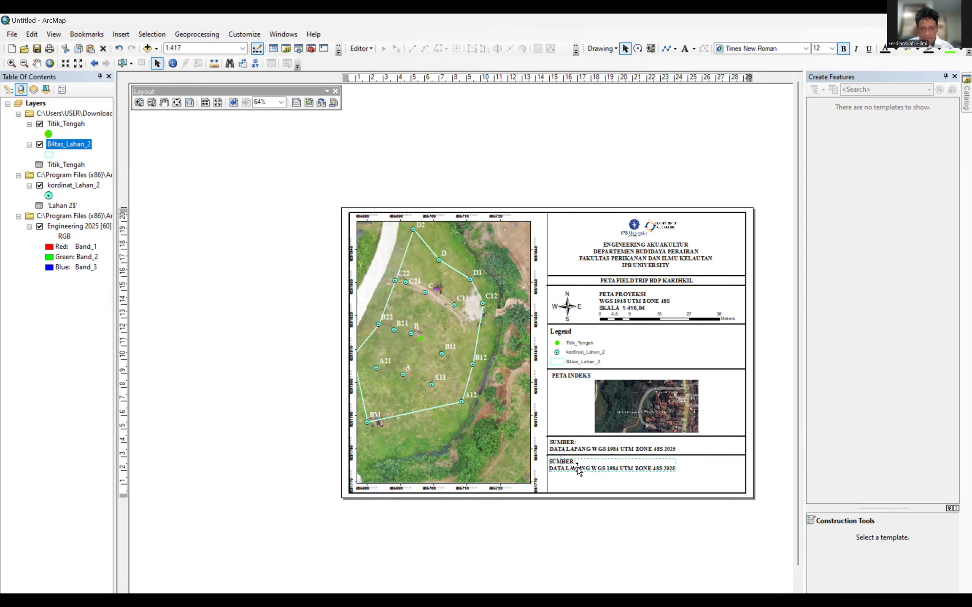
Replace the duplicate's text with the author's full name and student ID number.
{"action": "double_click", "coordinate": [575, 467]}
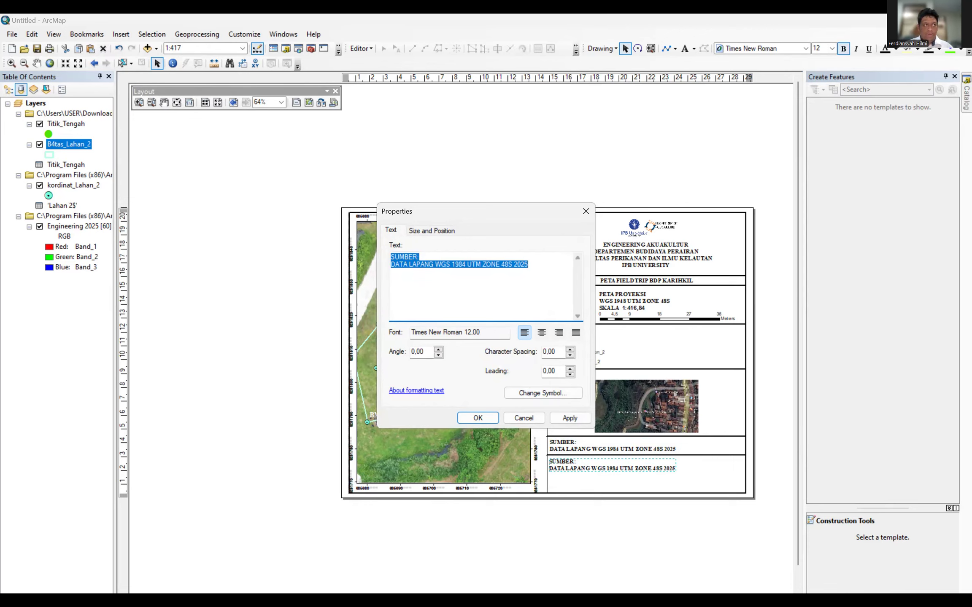
{"action": "key", "text": "alt+Tab"}
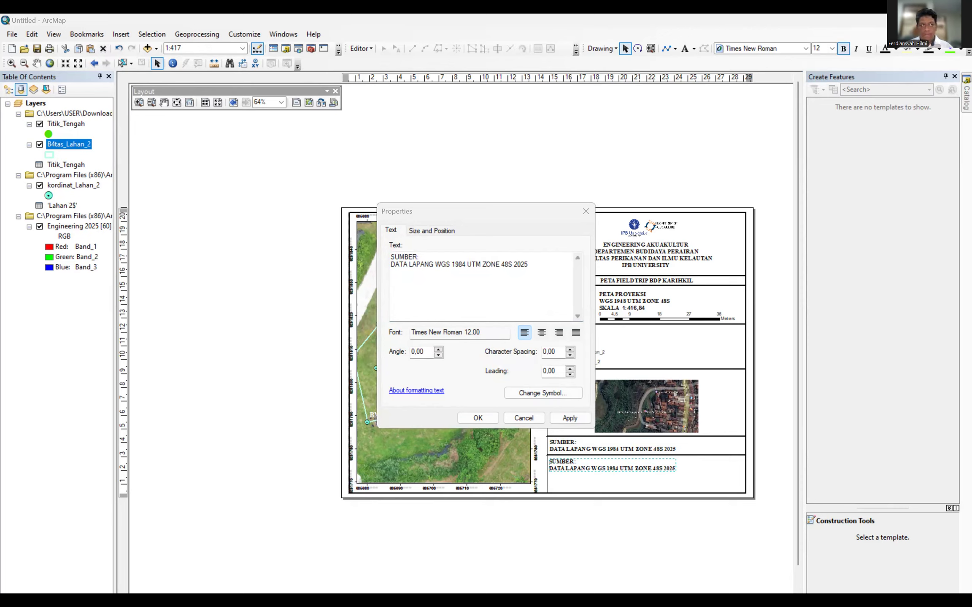
{"action": "left_click", "coordinate": [540, 264]}
{"action": "key", "text": "BackSpace"}
{"action": "key", "text": "BackSpace"}
{"action": "key", "text": "BackSpace"}
{"action": "key", "text": "BackSpace"}
{"action": "key", "text": "BackSpace"}
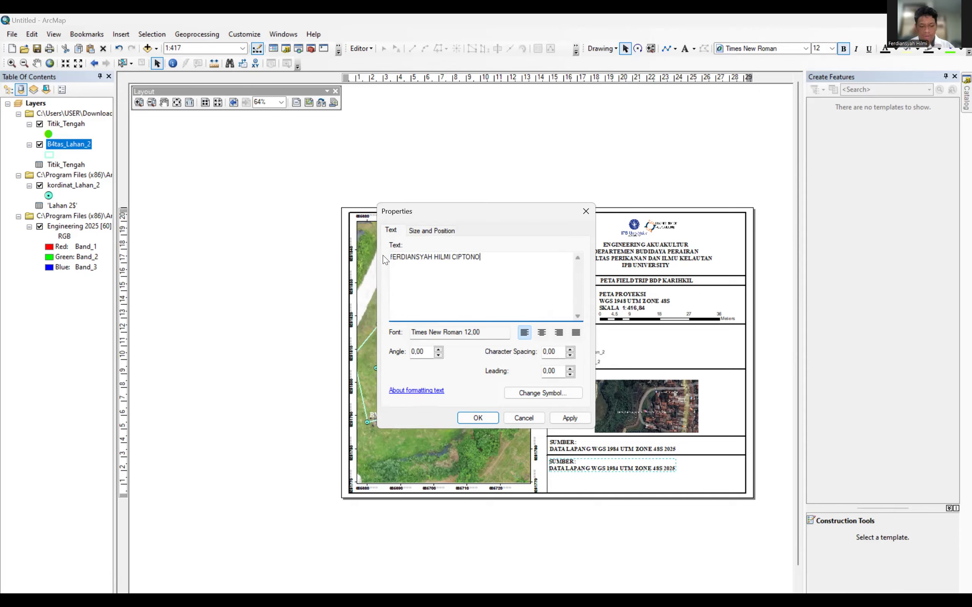
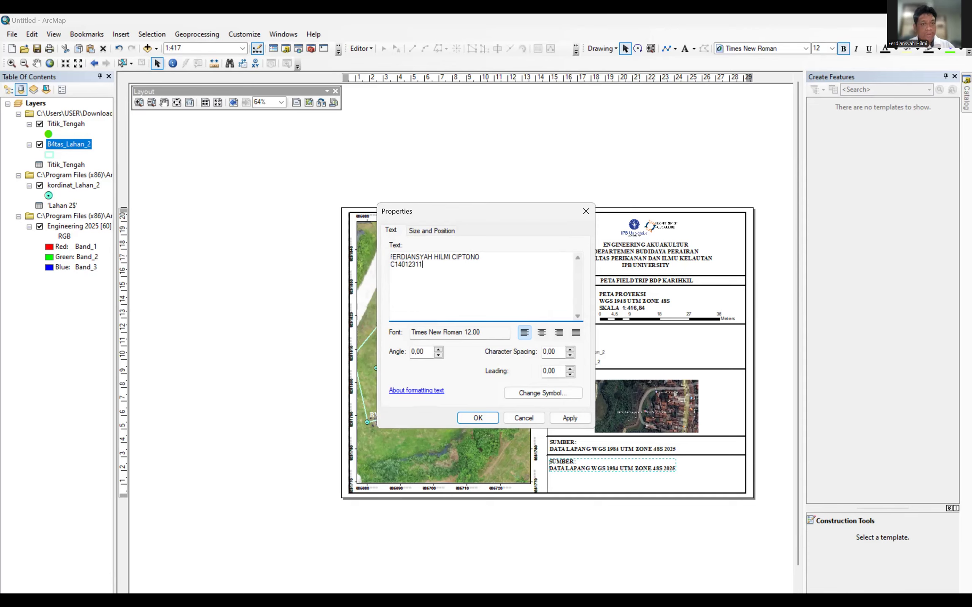
{"action": "key", "text": "Return"}
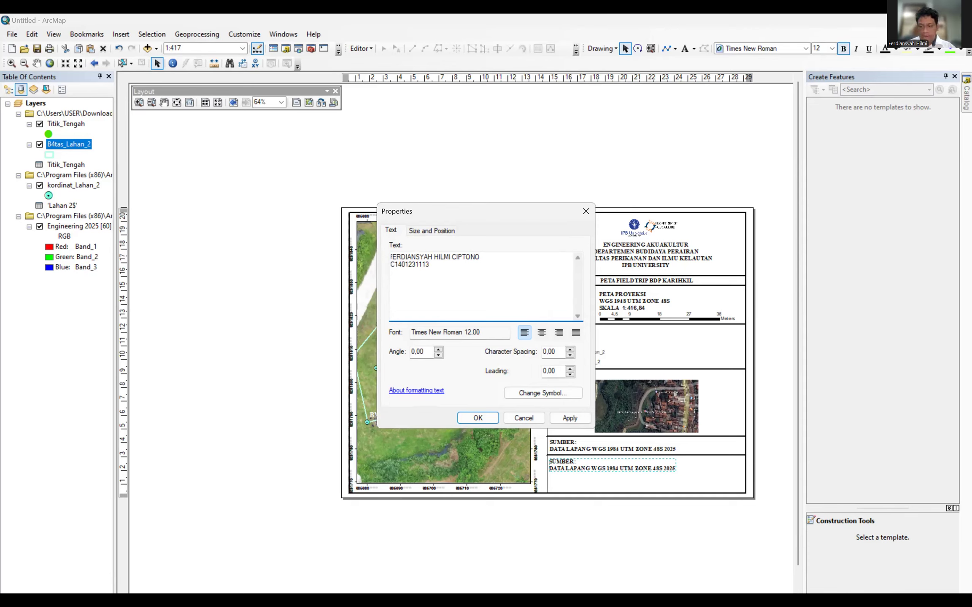
{"action": "key", "text": "alt+Tab"}
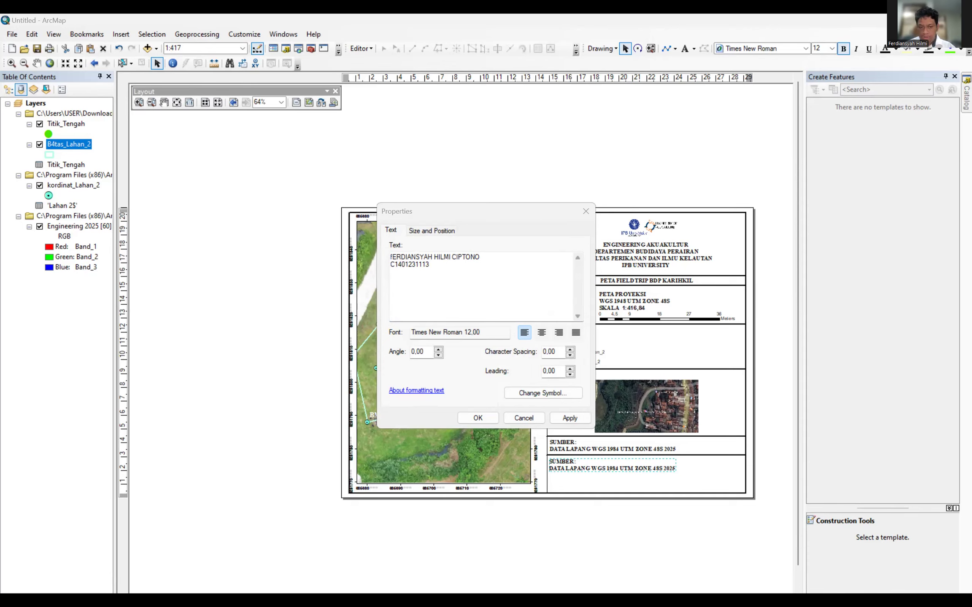
Add 27 APRIL 2025 as the third line, apply it, and nudge the note lower.
{"action": "left_click", "coordinate": [391, 279]}
{"action": "type", "text": "27 APRI"}
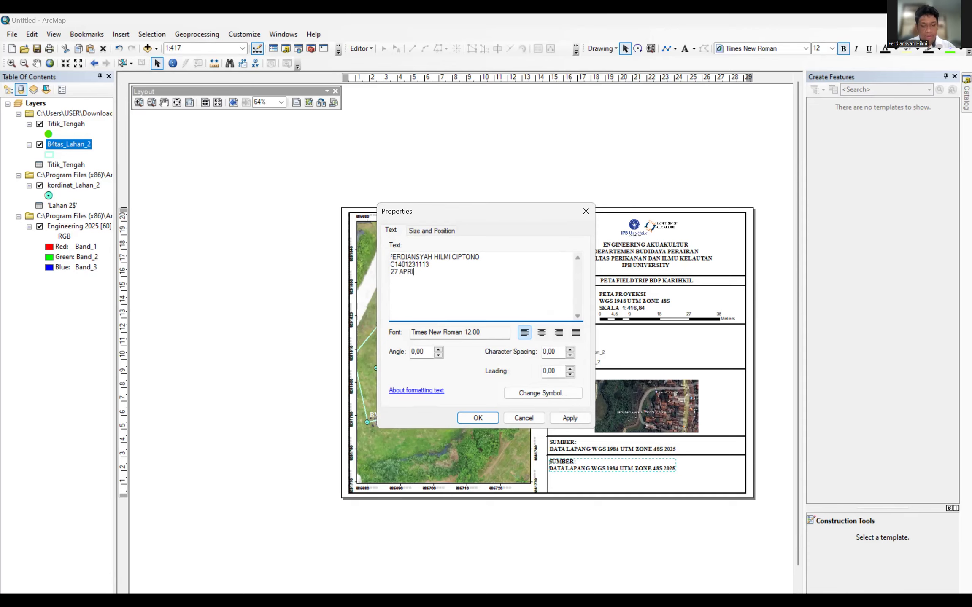
{"action": "type", "text": "L 2025"}
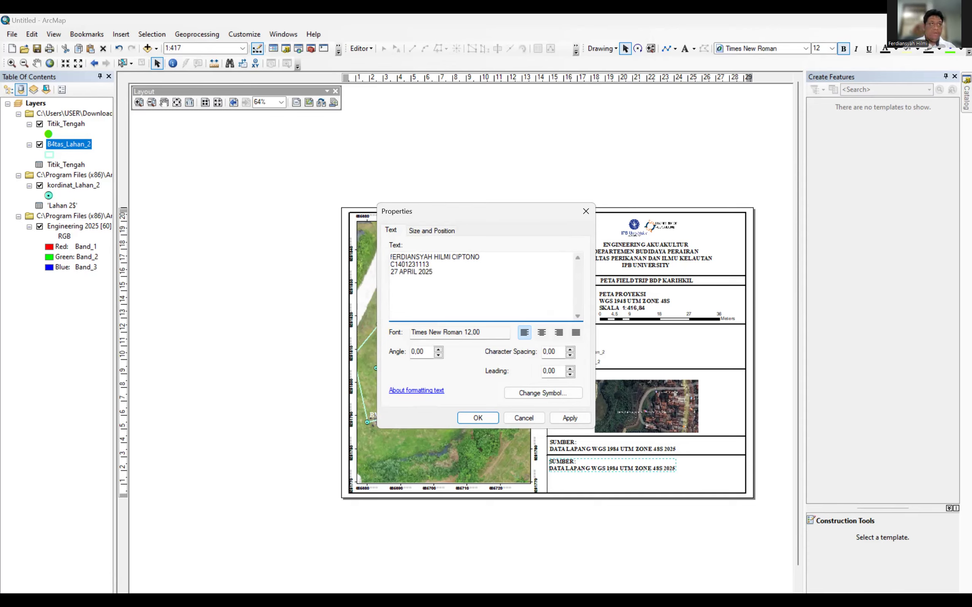
{"action": "key", "text": "alt+Tab"}
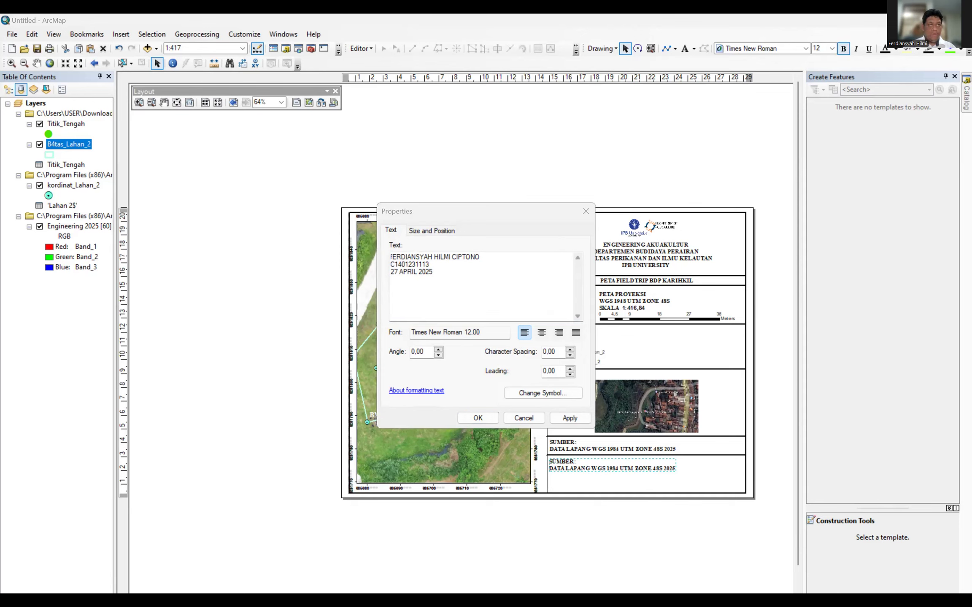
{"action": "left_click", "coordinate": [478, 415]}
{"action": "left_click_drag", "start_coordinate": [574, 464], "coordinate": [574, 475]}
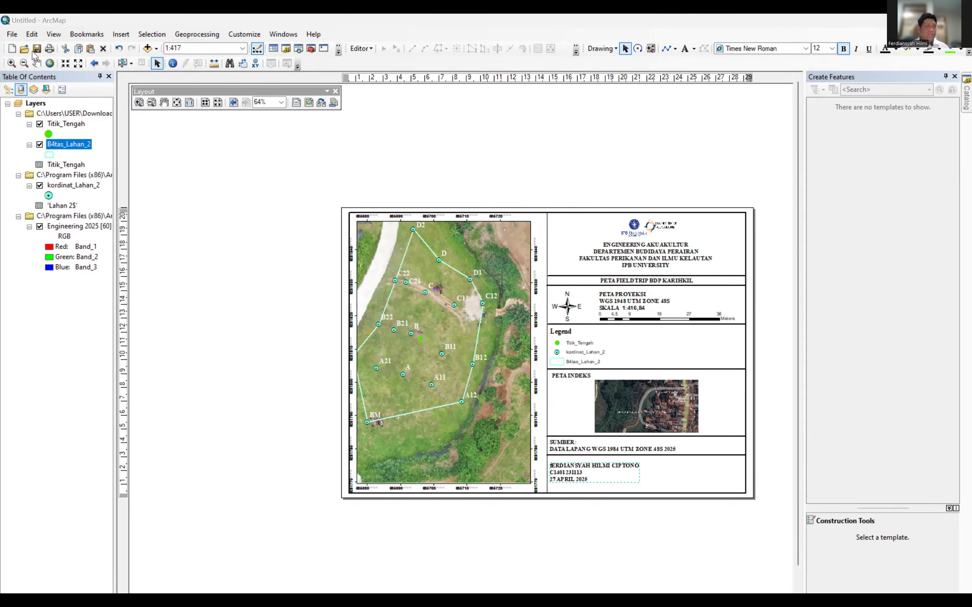
Enter the file name 'Peta fieltrip Enjin 2025 2' with ArcMap Document as the type.
{"action": "left_click", "coordinate": [13, 34]}
{"action": "left_click", "coordinate": [25, 72]}
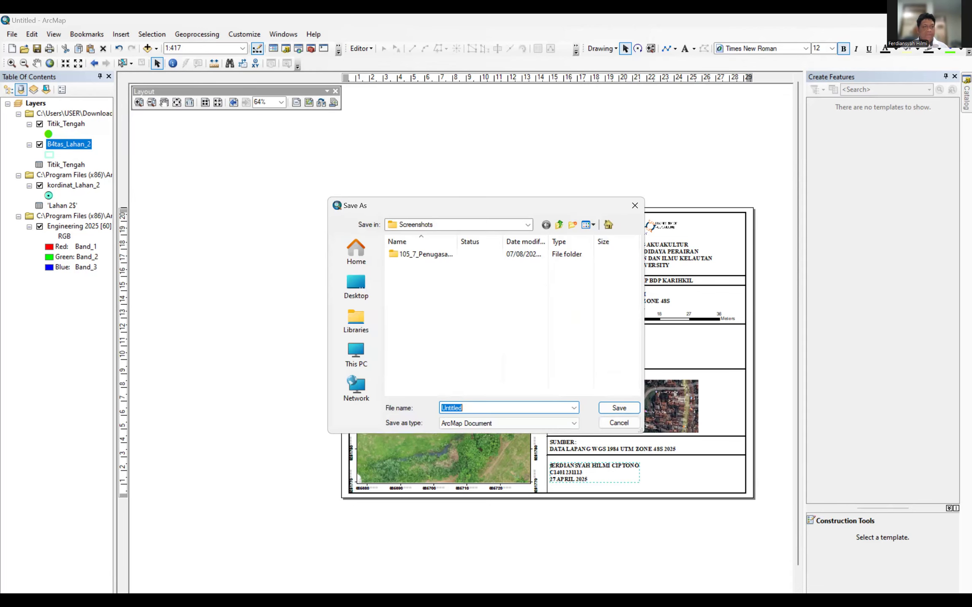
{"action": "key", "text": "alt+Tab"}
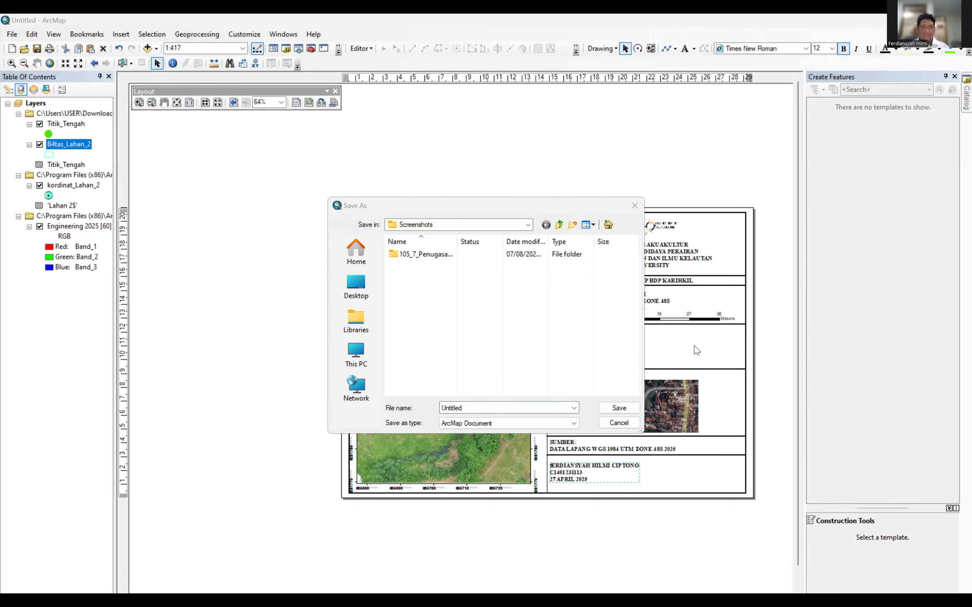
{"action": "left_click", "coordinate": [494, 409]}
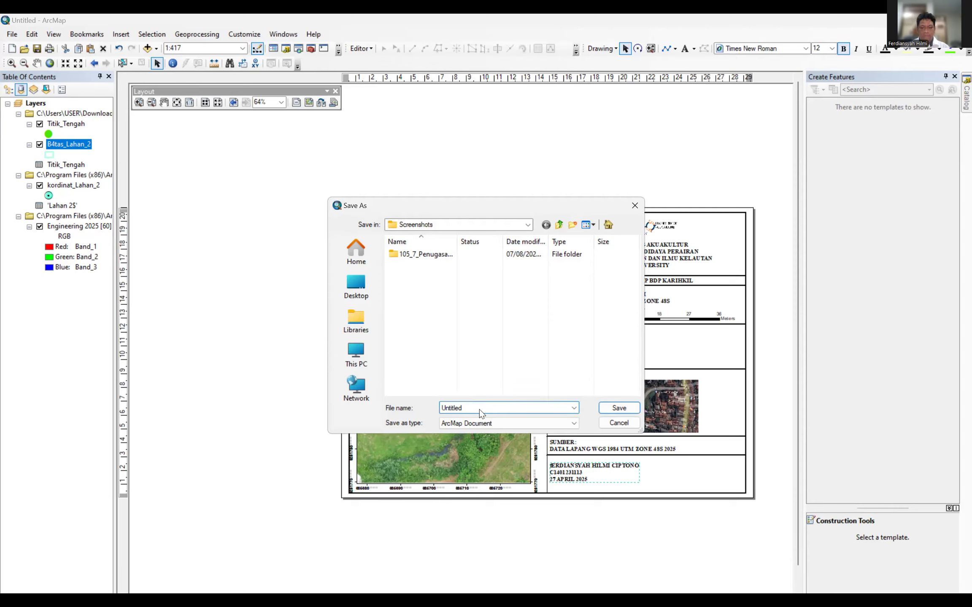
{"action": "key", "text": "BackSpace"}
{"action": "key", "text": "BackSpace"}
{"action": "key", "text": "BackSpace"}
{"action": "key", "text": "BackSpace"}
{"action": "key", "text": "BackSpace"}
{"action": "key", "text": "BackSpace"}
{"action": "key", "text": "BackSpace"}
{"action": "key", "text": "BackSpace"}
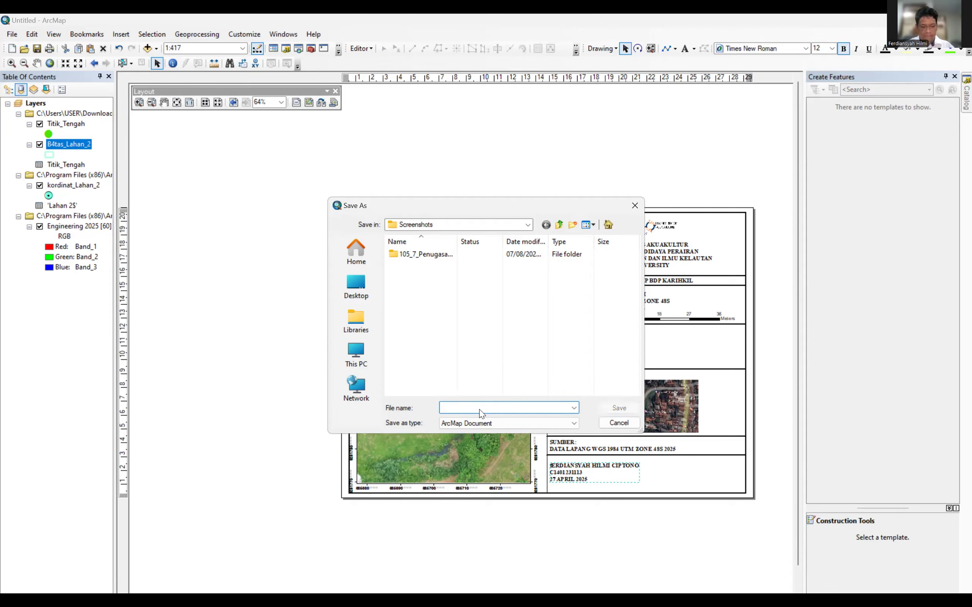
{"action": "type", "text": "P"}
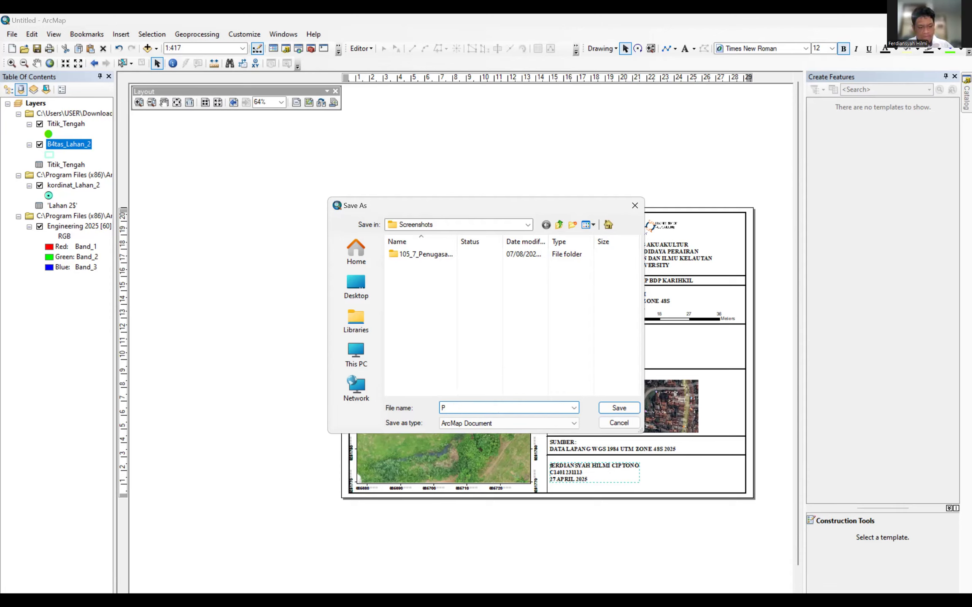
{"action": "type", "text": "eta fieltrip"}
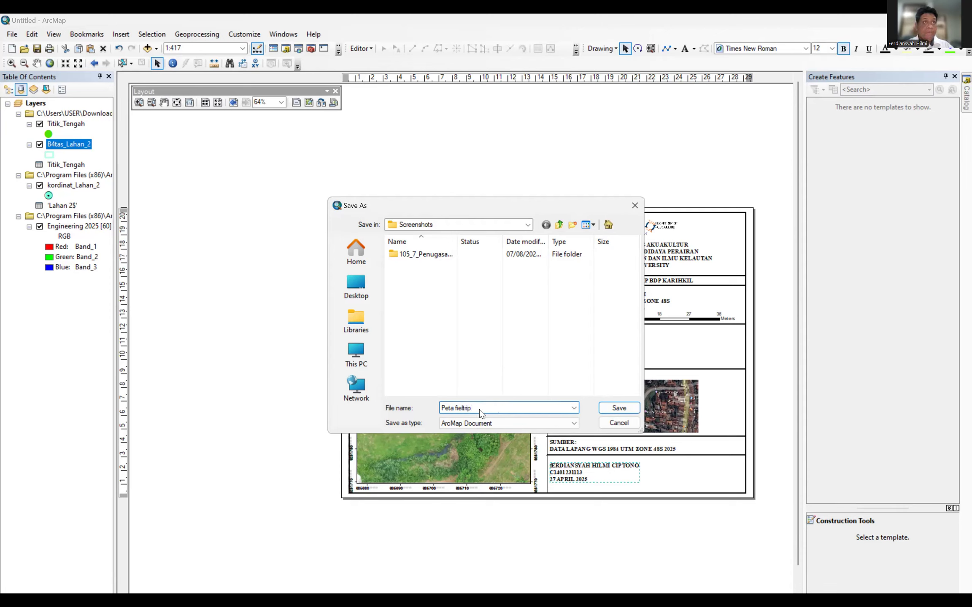
{"action": "type", "text": "Enjin 2025"}
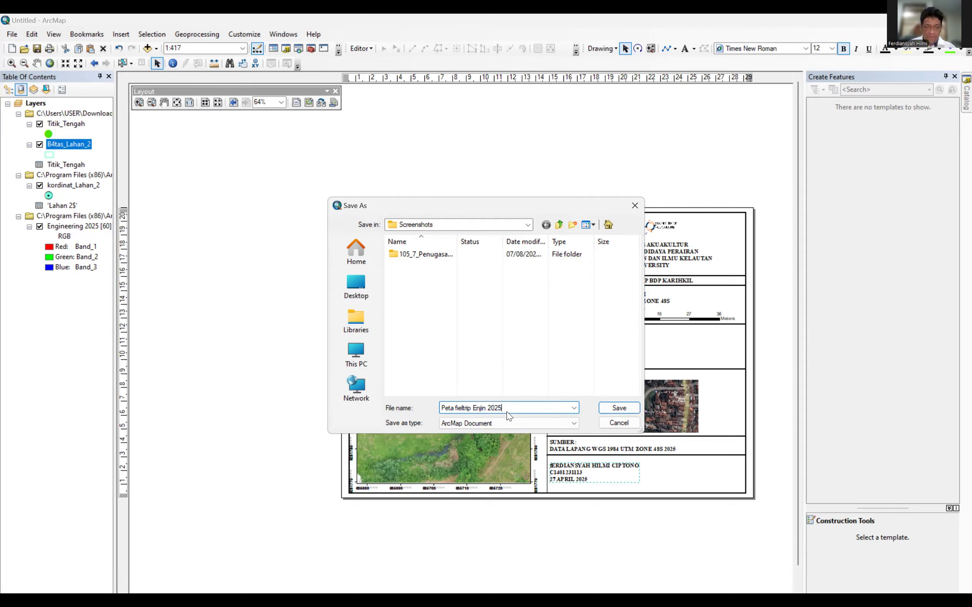
{"action": "type", "text": "2"}
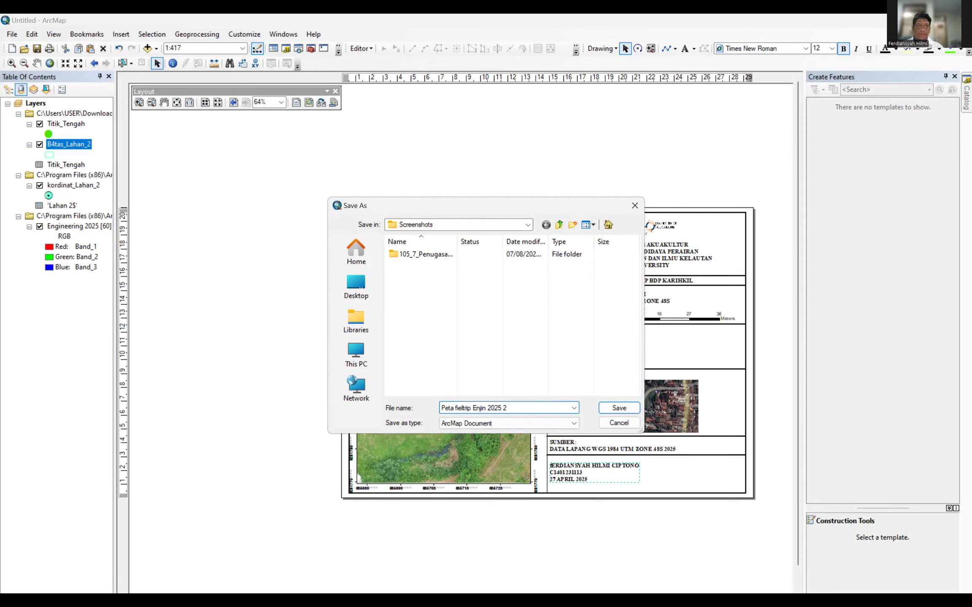
{"action": "key", "text": "Return"}
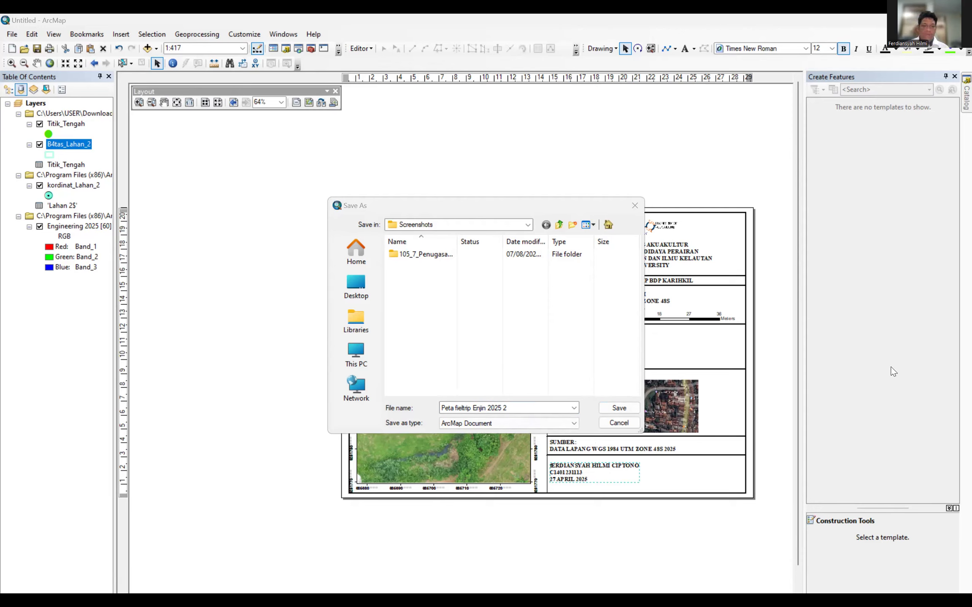
{"action": "left_click", "coordinate": [566, 422]}
{"action": "left_click", "coordinate": [541, 423]}
{"action": "left_click", "coordinate": [557, 407]}
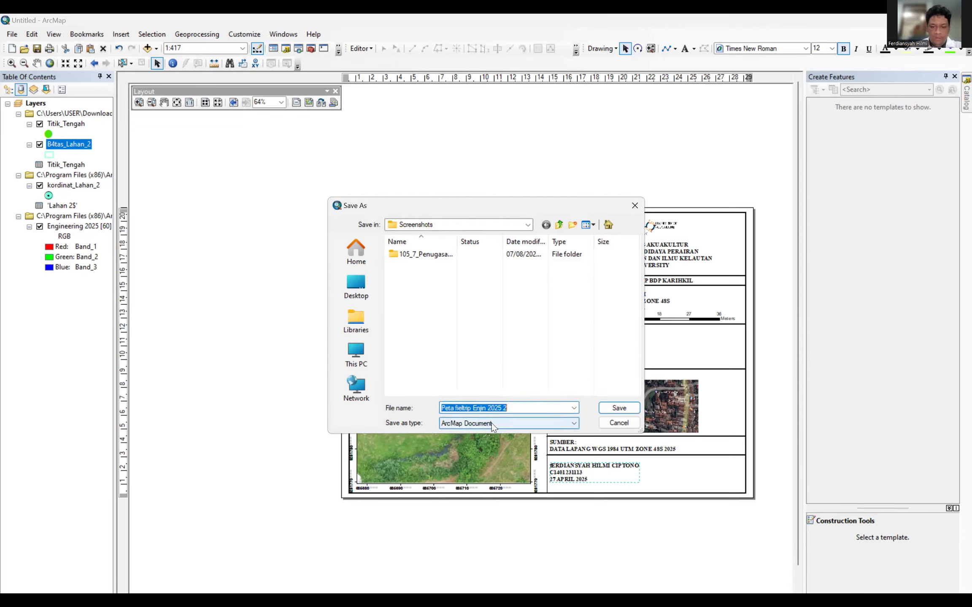
{"action": "left_click", "coordinate": [460, 424]}
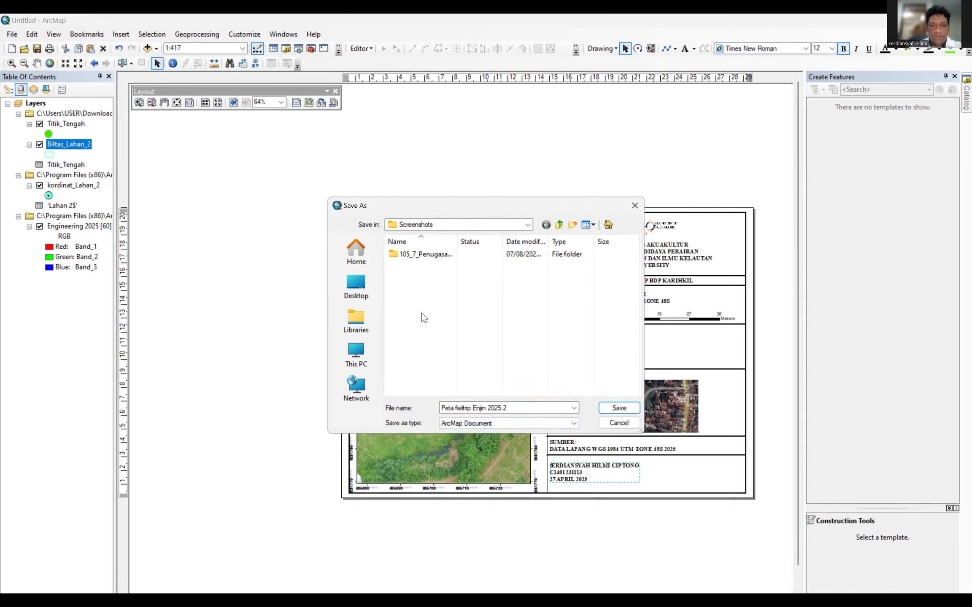
Browse save locations (Downloads, Desktop, Libraries) while keeping the ArcMap Document file type.
{"action": "left_click", "coordinate": [471, 224]}
{"action": "left_click", "coordinate": [471, 222]}
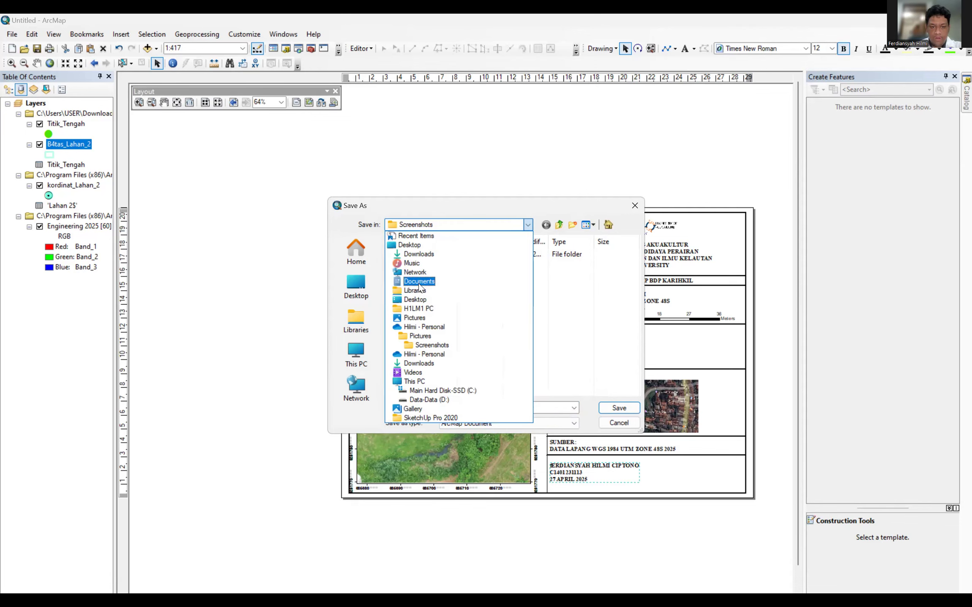
{"action": "left_click", "coordinate": [418, 254]}
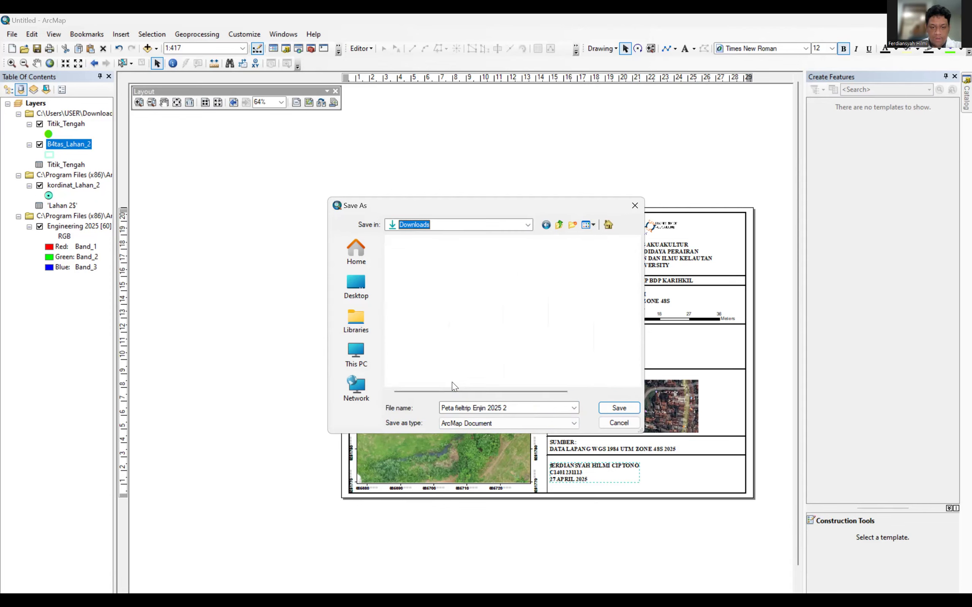
{"action": "left_click", "coordinate": [463, 425]}
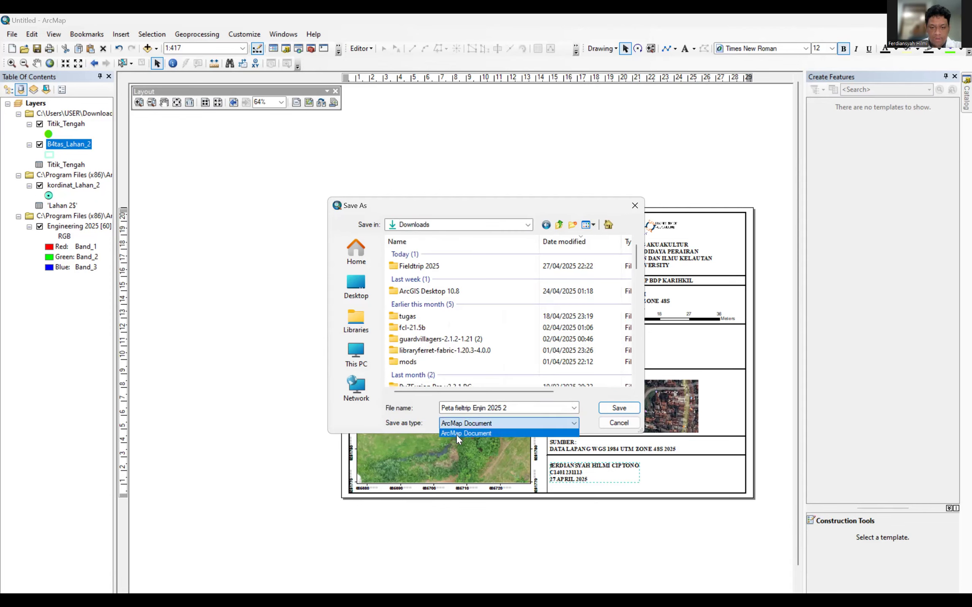
{"action": "left_click", "coordinate": [456, 435]}
{"action": "left_click", "coordinate": [457, 426]}
{"action": "left_click", "coordinate": [441, 426]}
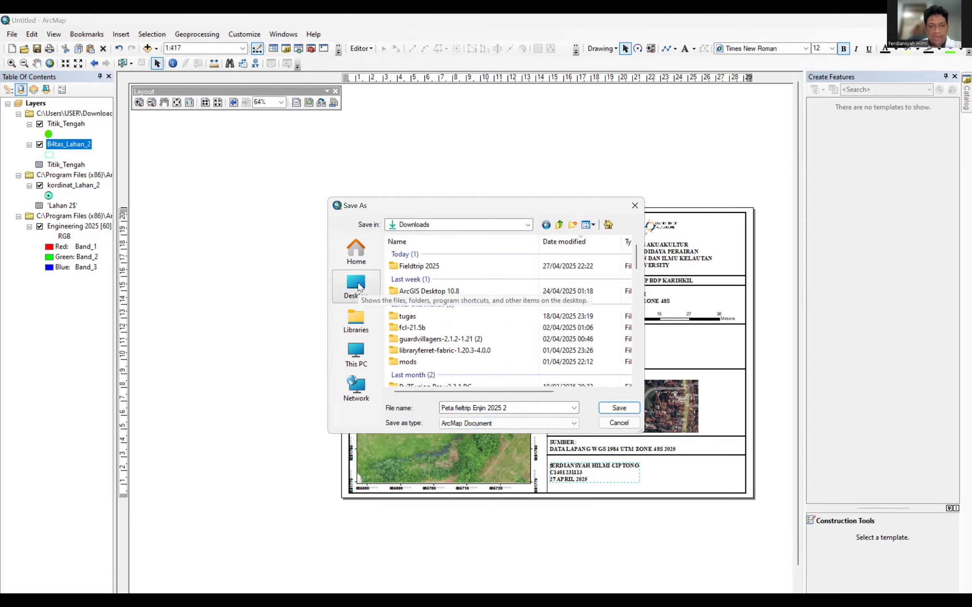
{"action": "left_click", "coordinate": [356, 254]}
{"action": "left_click", "coordinate": [356, 287]}
{"action": "left_click", "coordinate": [358, 330]}
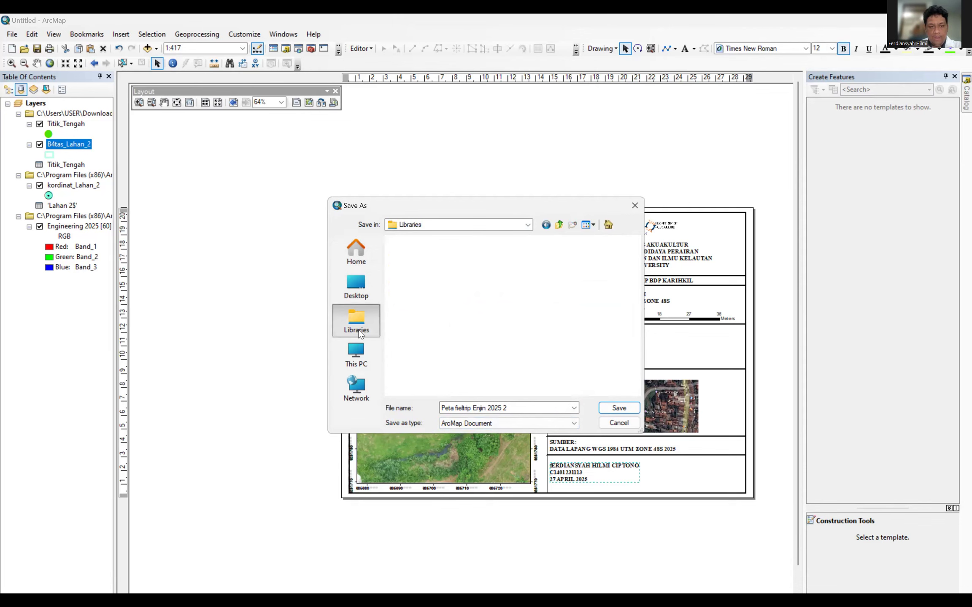
{"action": "left_click", "coordinate": [449, 424]}
{"action": "left_click", "coordinate": [469, 430]}
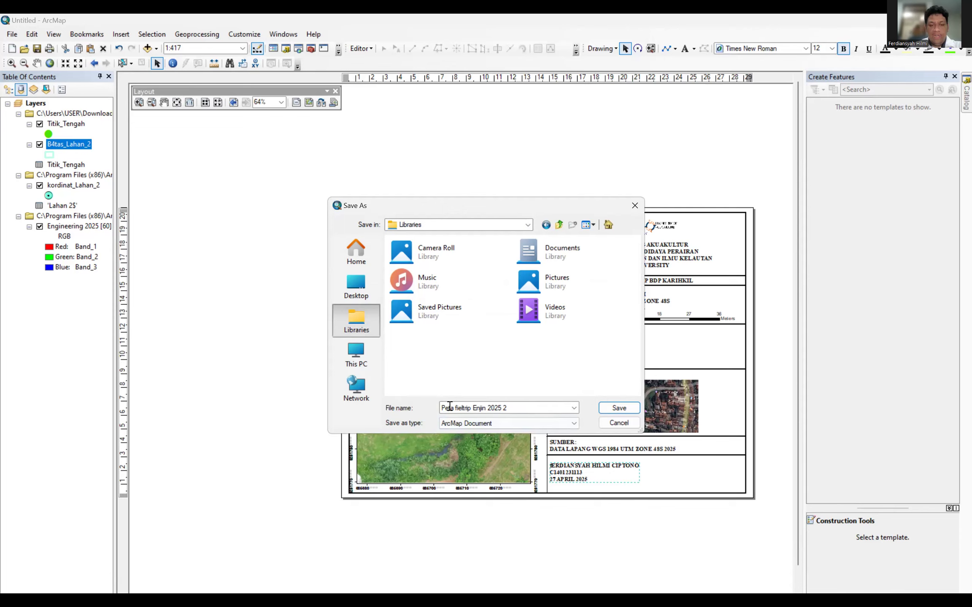
Choose Downloads as the save location and save the map document.
{"action": "left_click", "coordinate": [354, 295]}
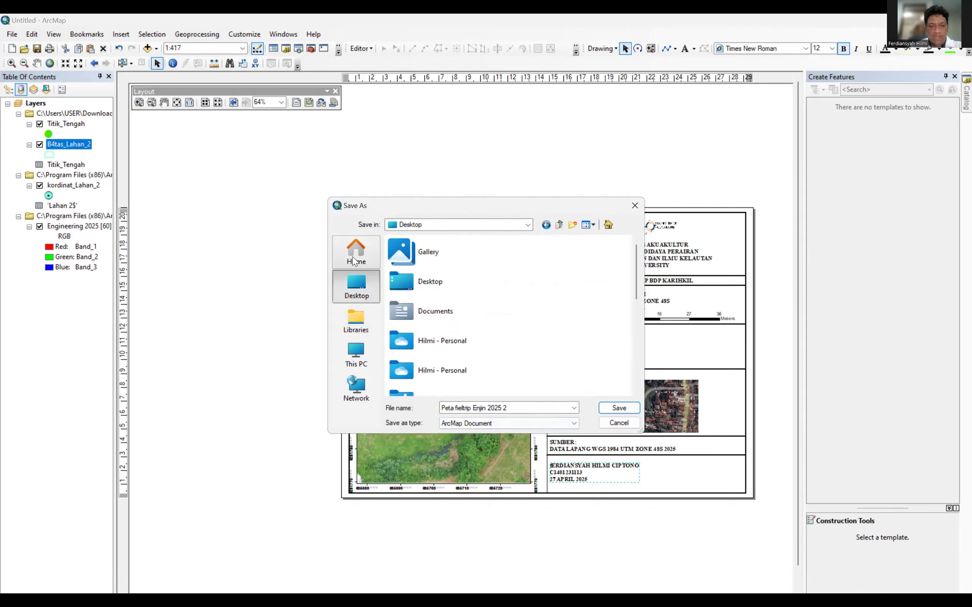
{"action": "left_click", "coordinate": [398, 265]}
{"action": "left_click", "coordinate": [356, 319]}
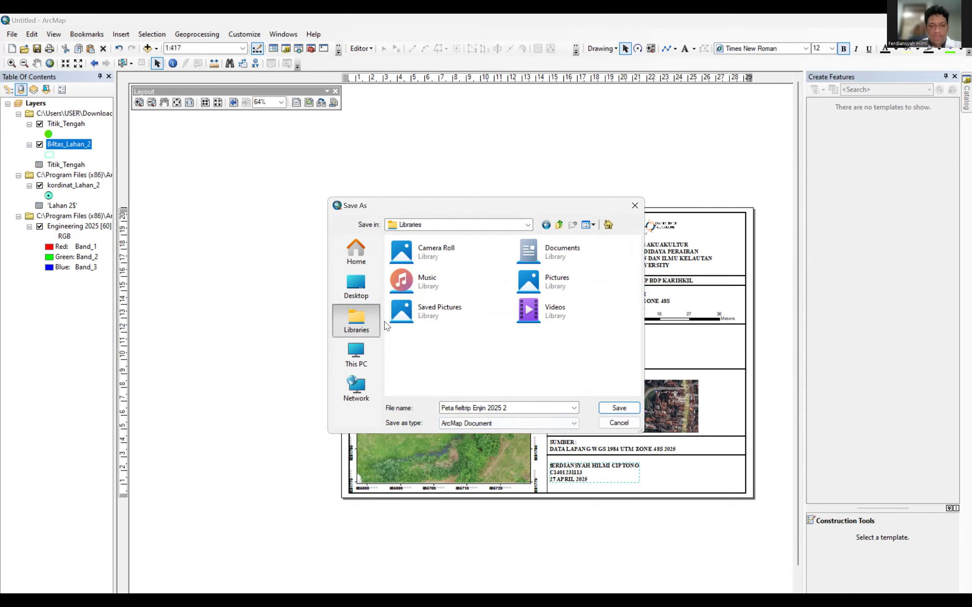
{"action": "left_click", "coordinate": [492, 226]}
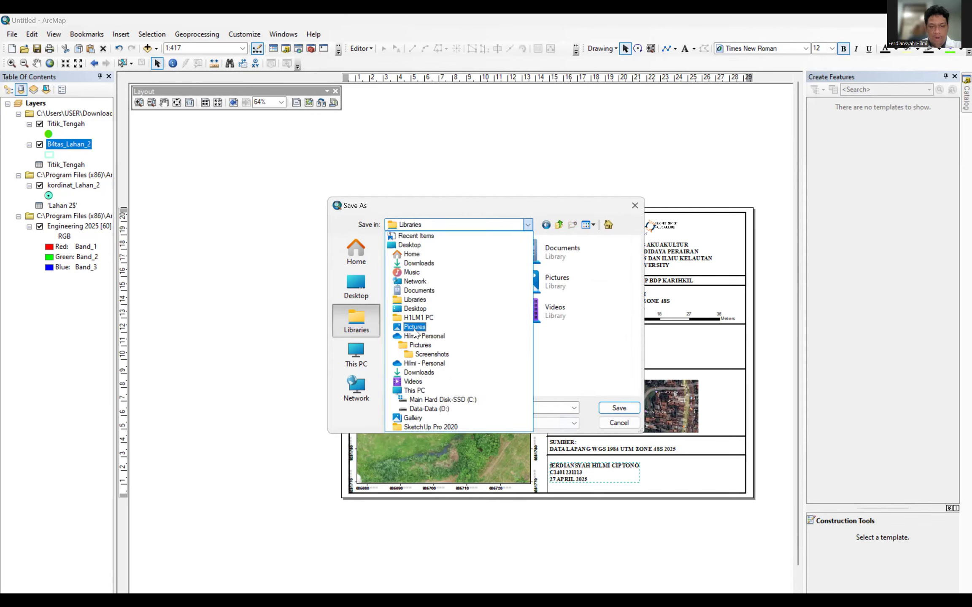
{"action": "left_click", "coordinate": [418, 263]}
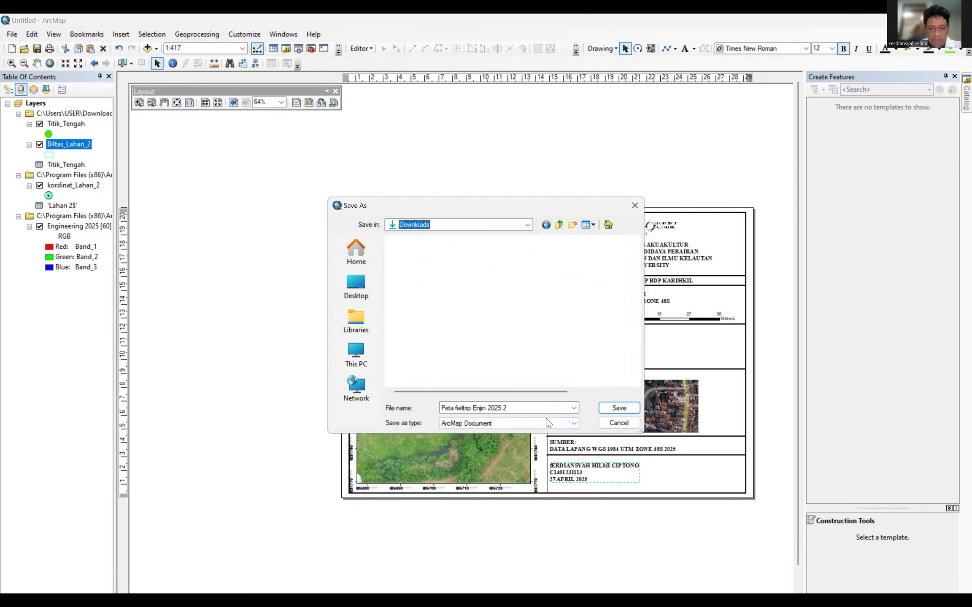
{"action": "left_click", "coordinate": [624, 406]}
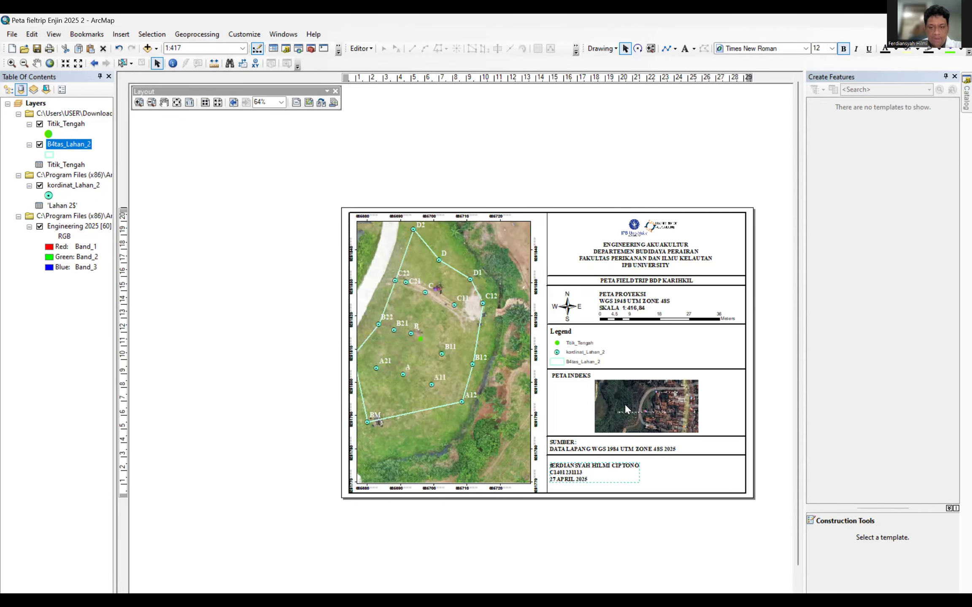